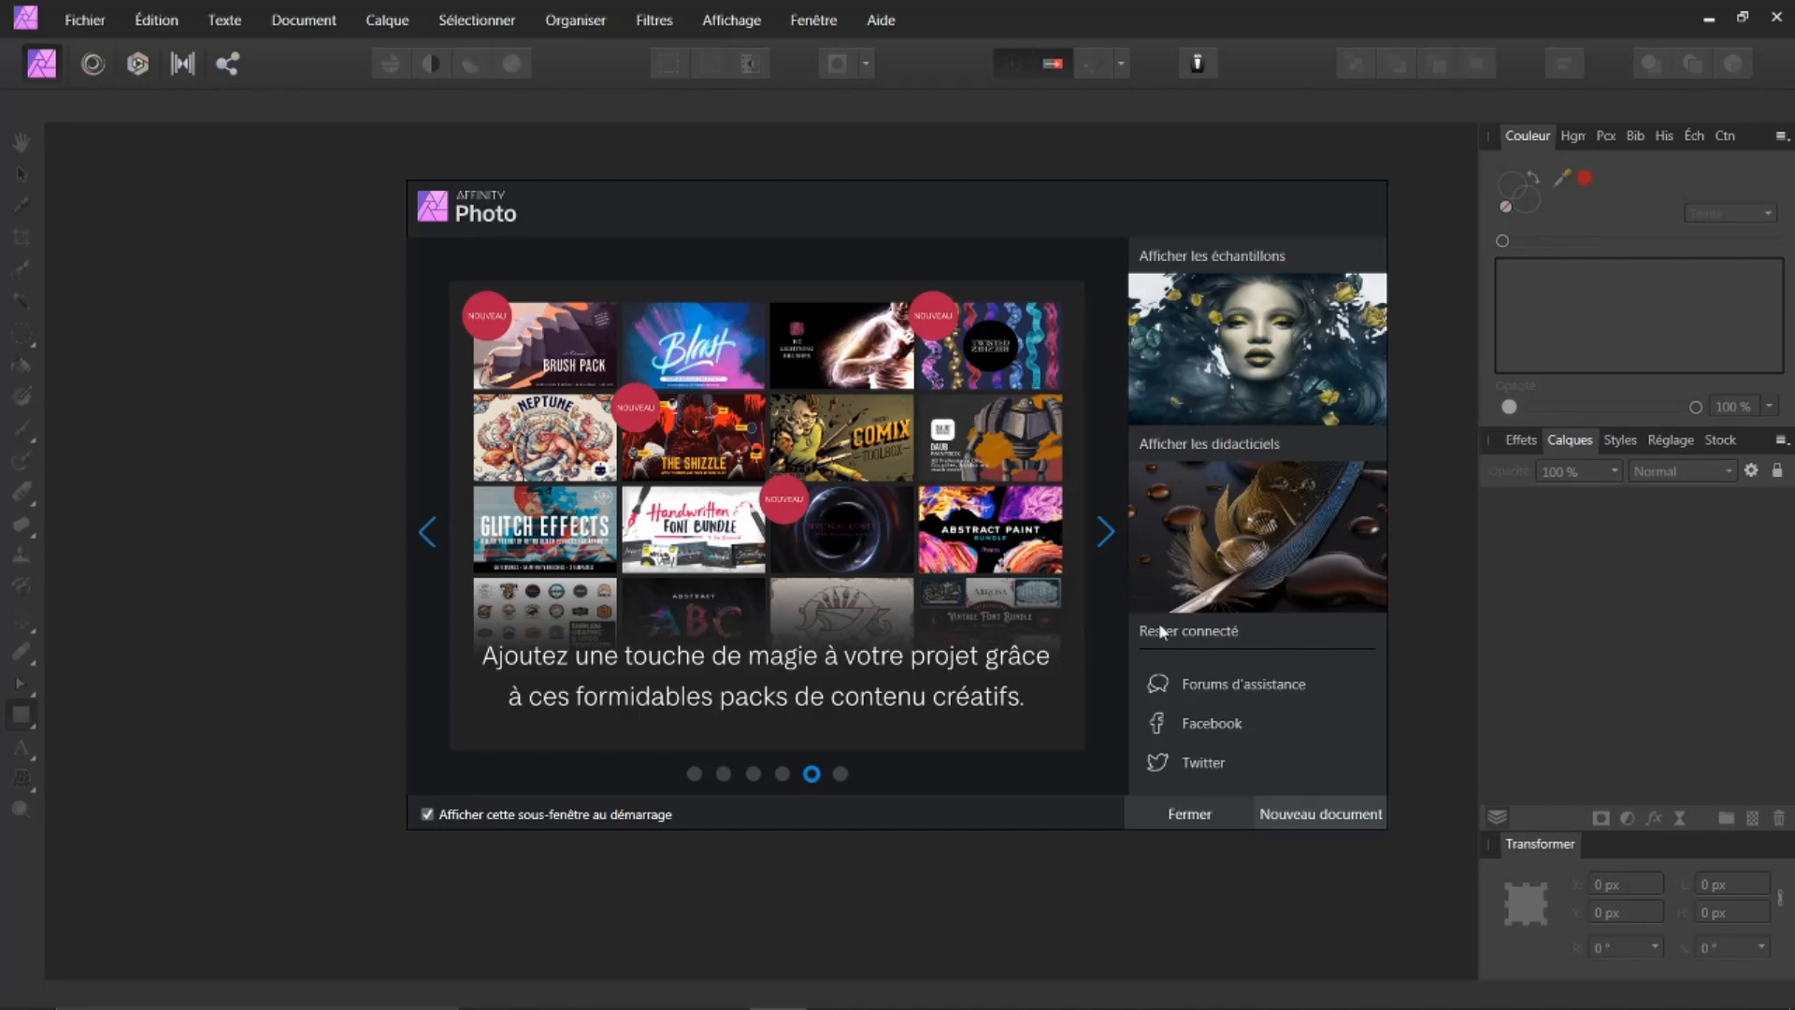
Dismiss the welcome window and open the recent image Greene Fig-05.jpg
click(1189, 814)
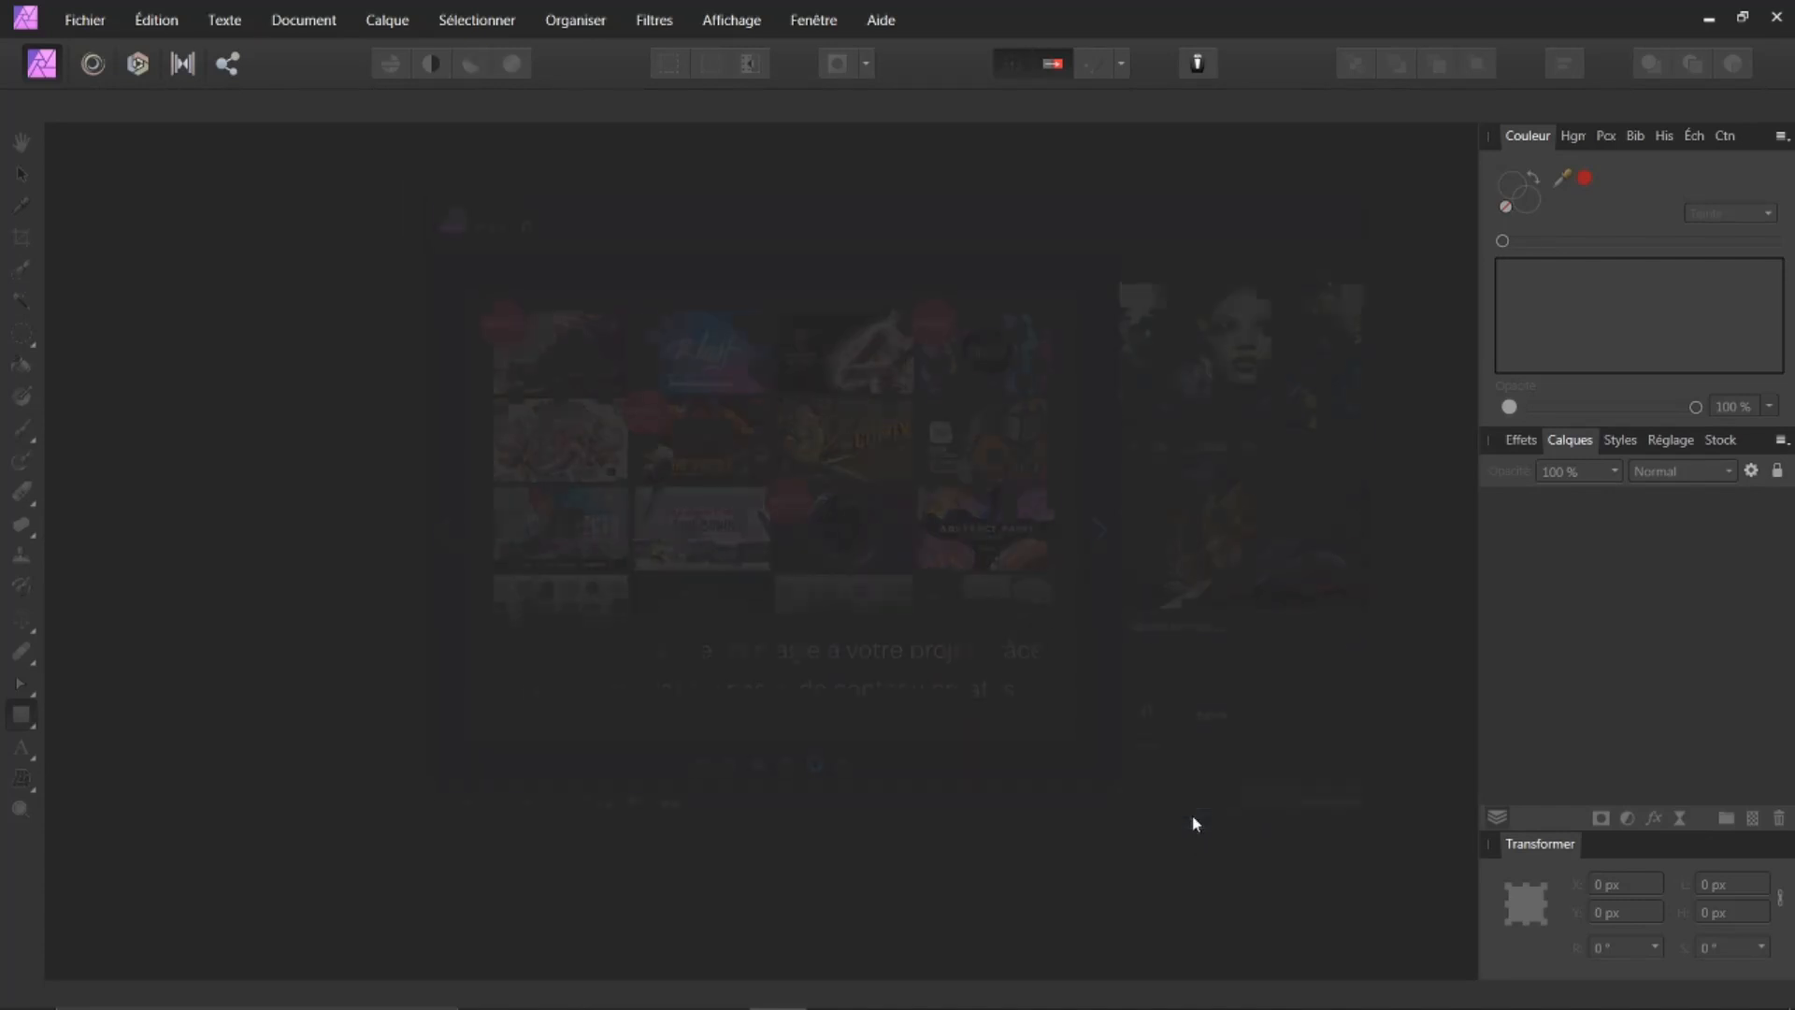
click(97, 21)
mouse_move(364, 271)
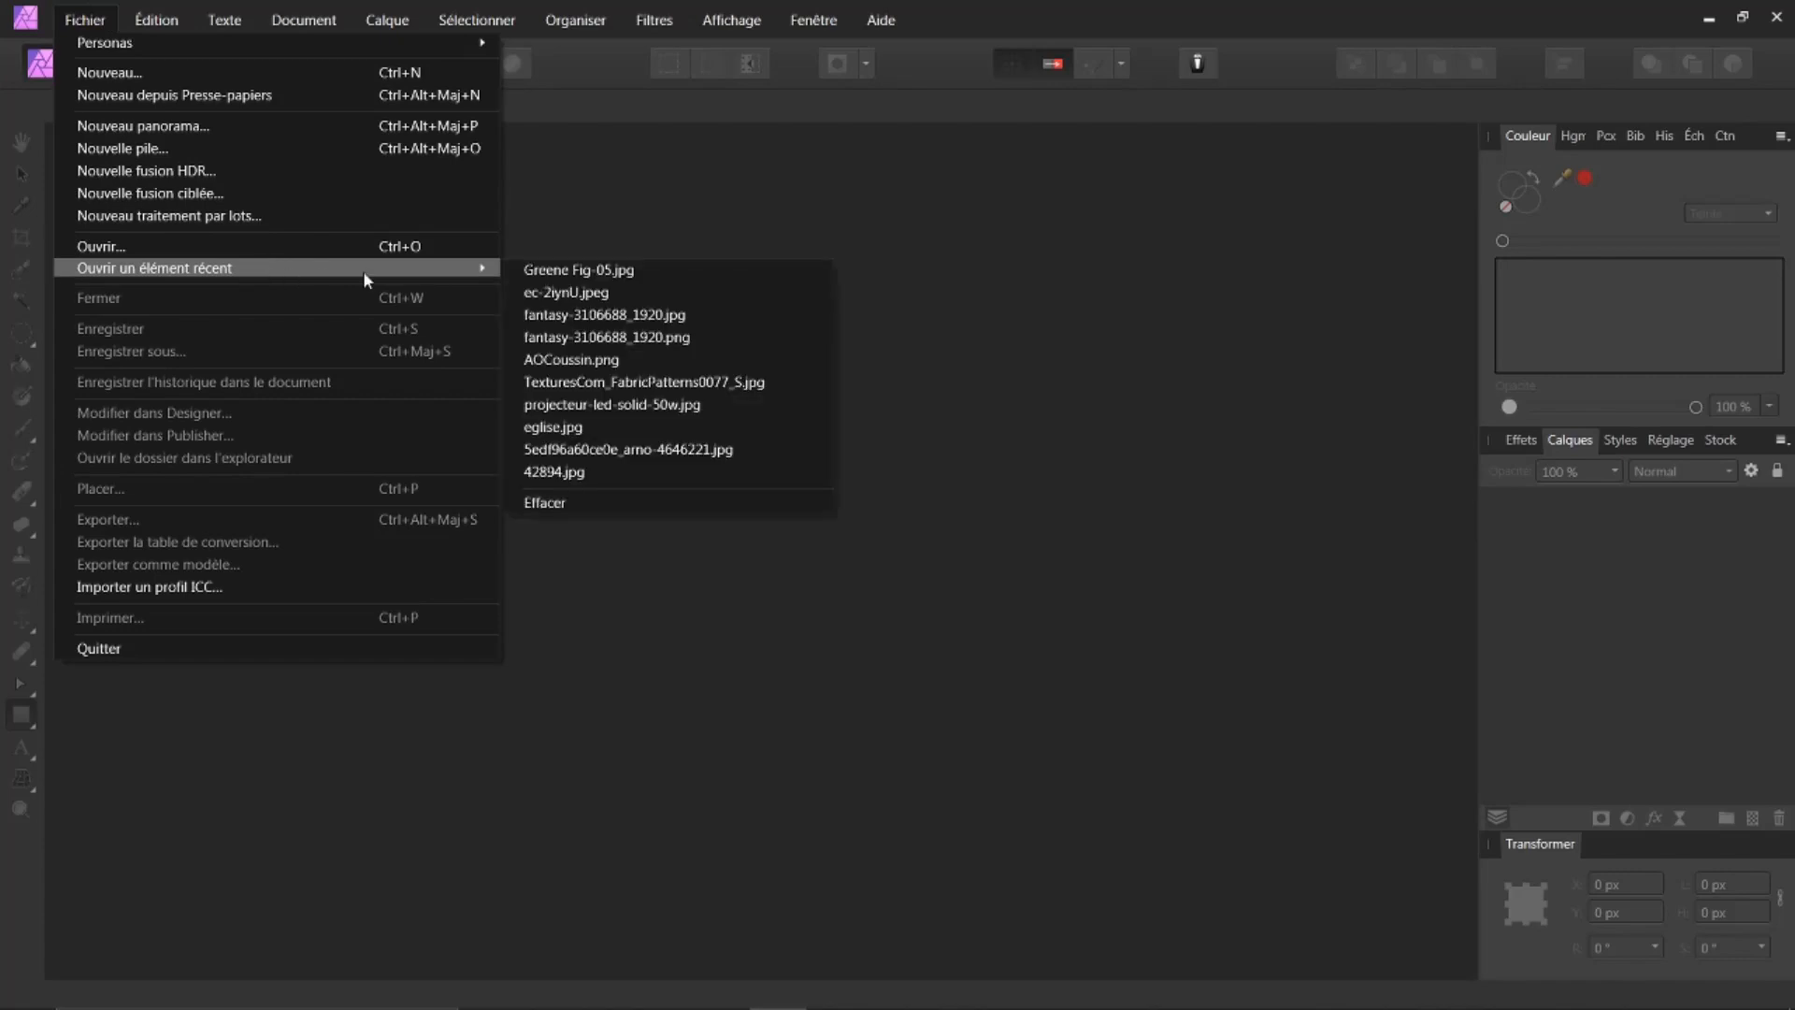
click(535, 273)
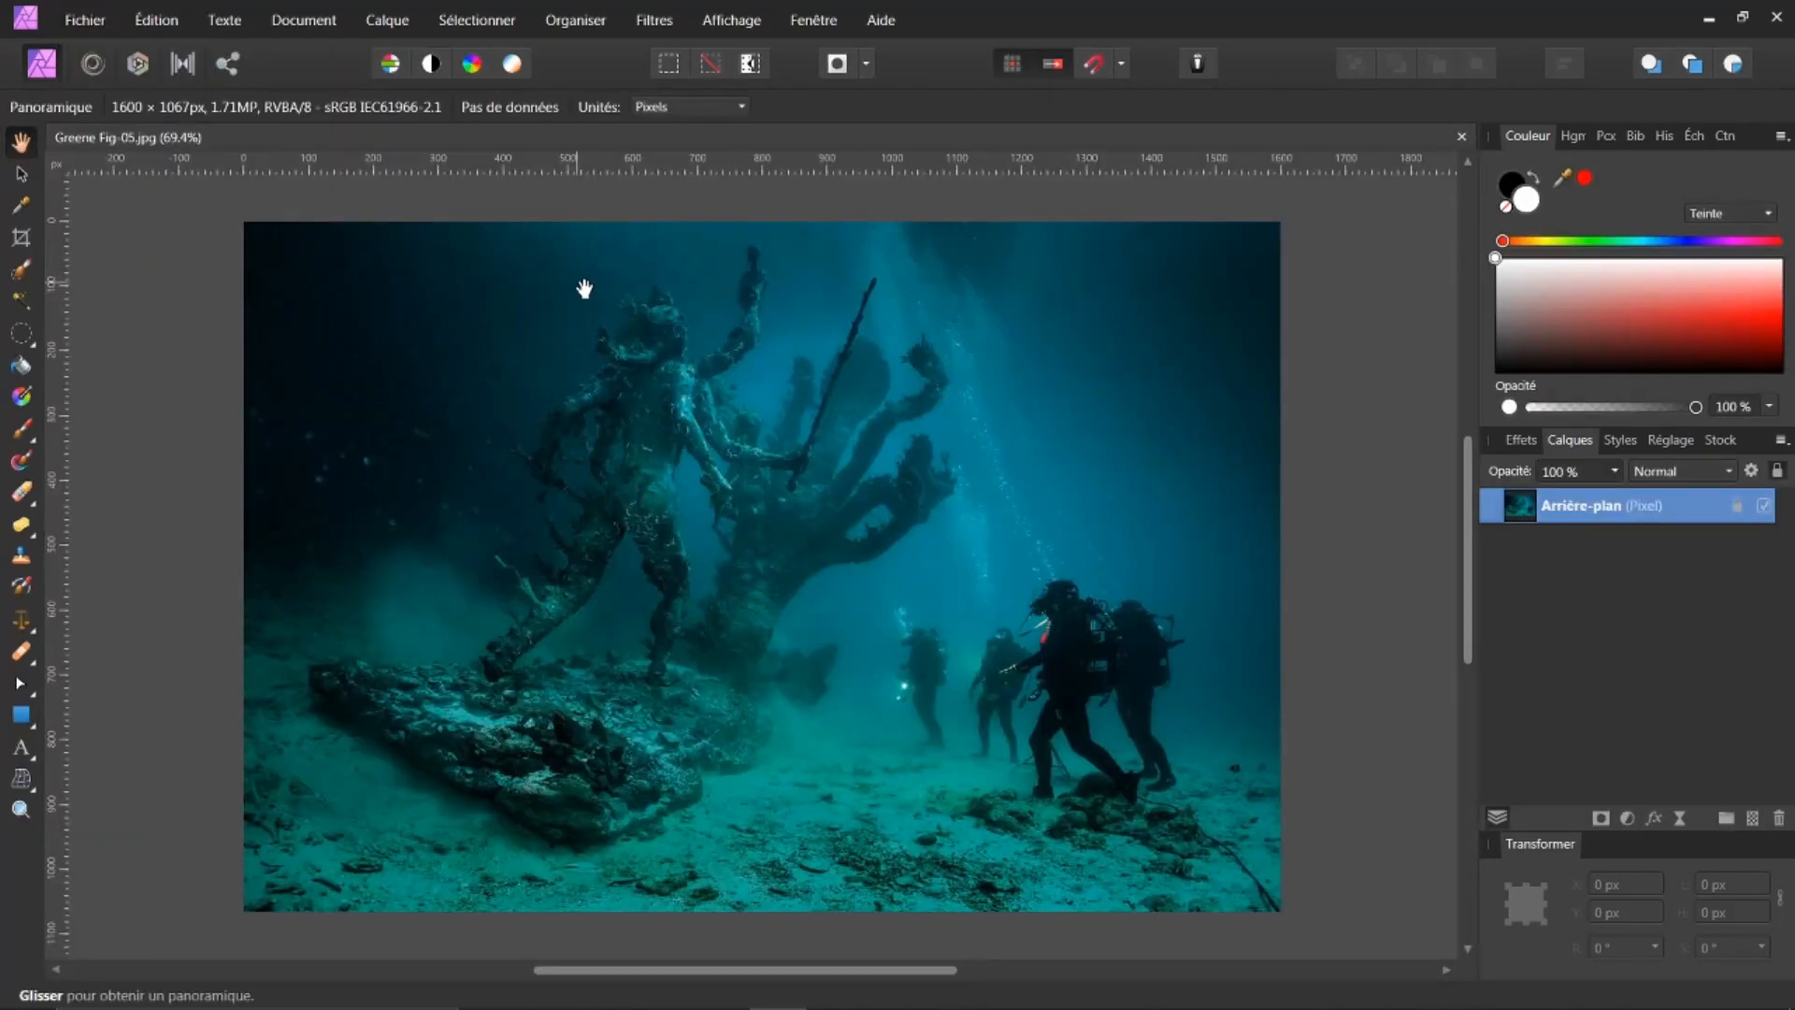
Draw an open Pen tool path from the rock under the statue, up around the tree and down to the seabed, mixing sharp and smooth nodes
click(34, 700)
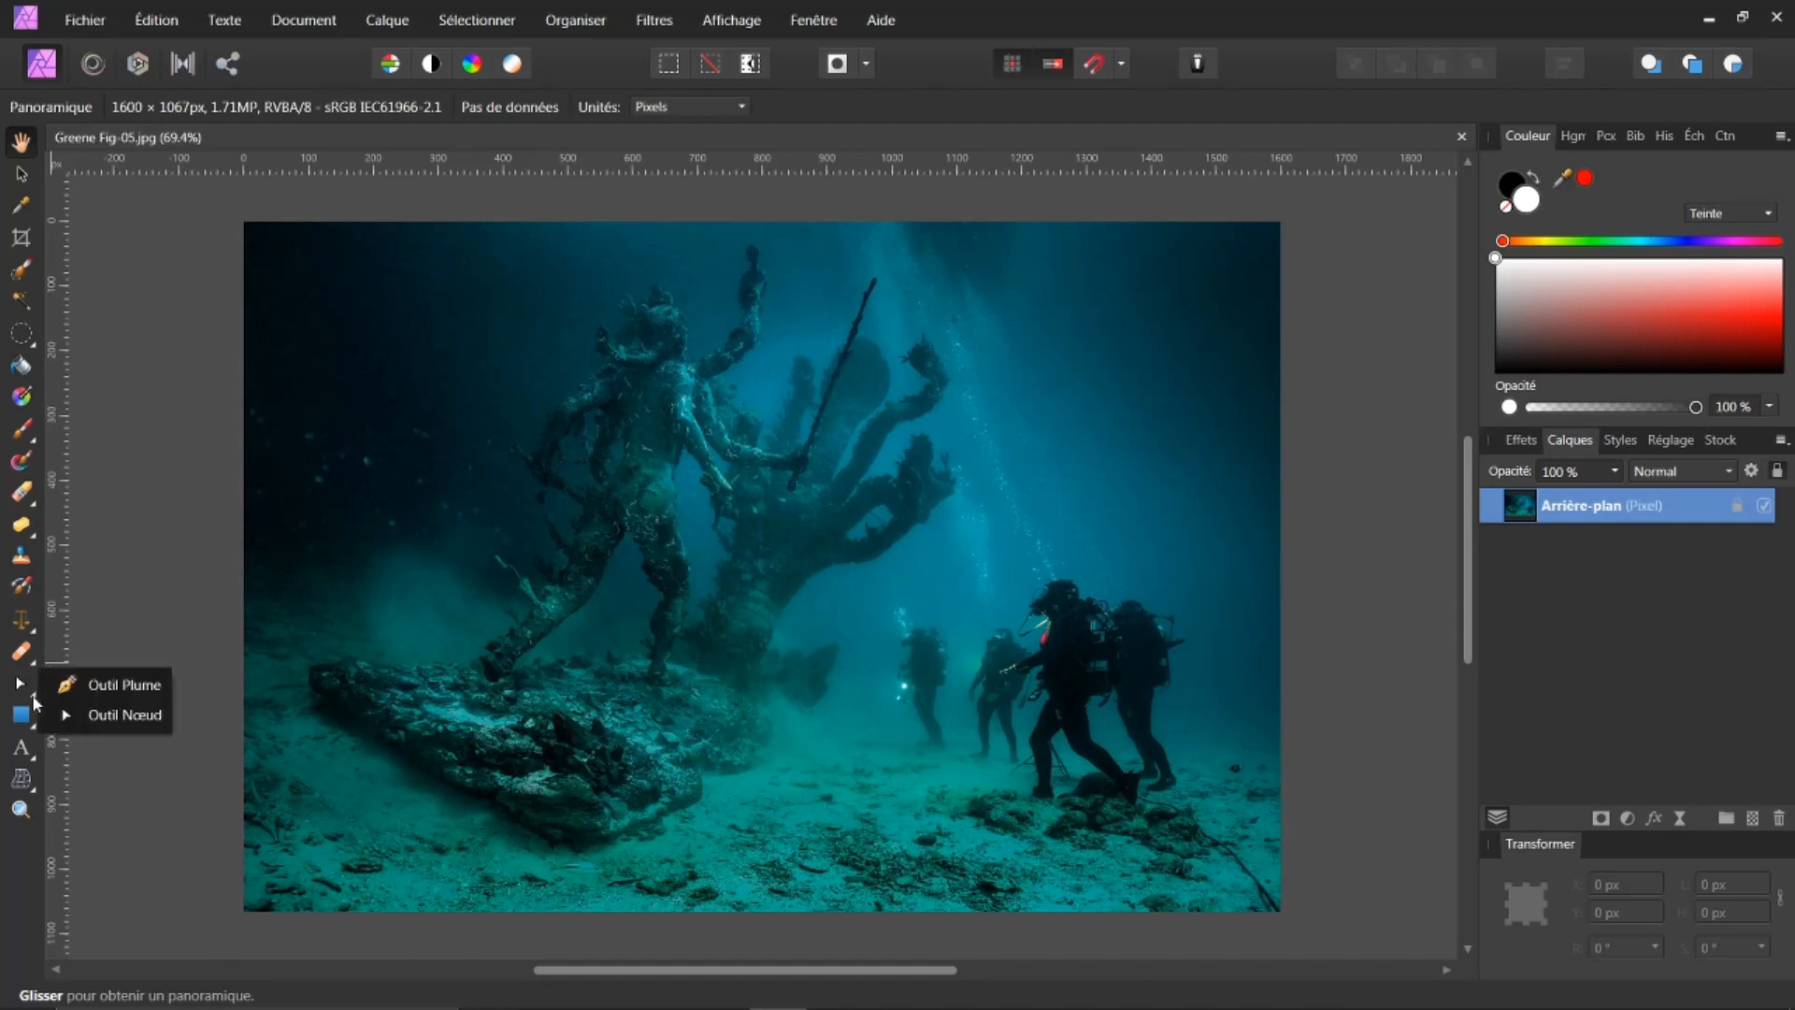
click(120, 716)
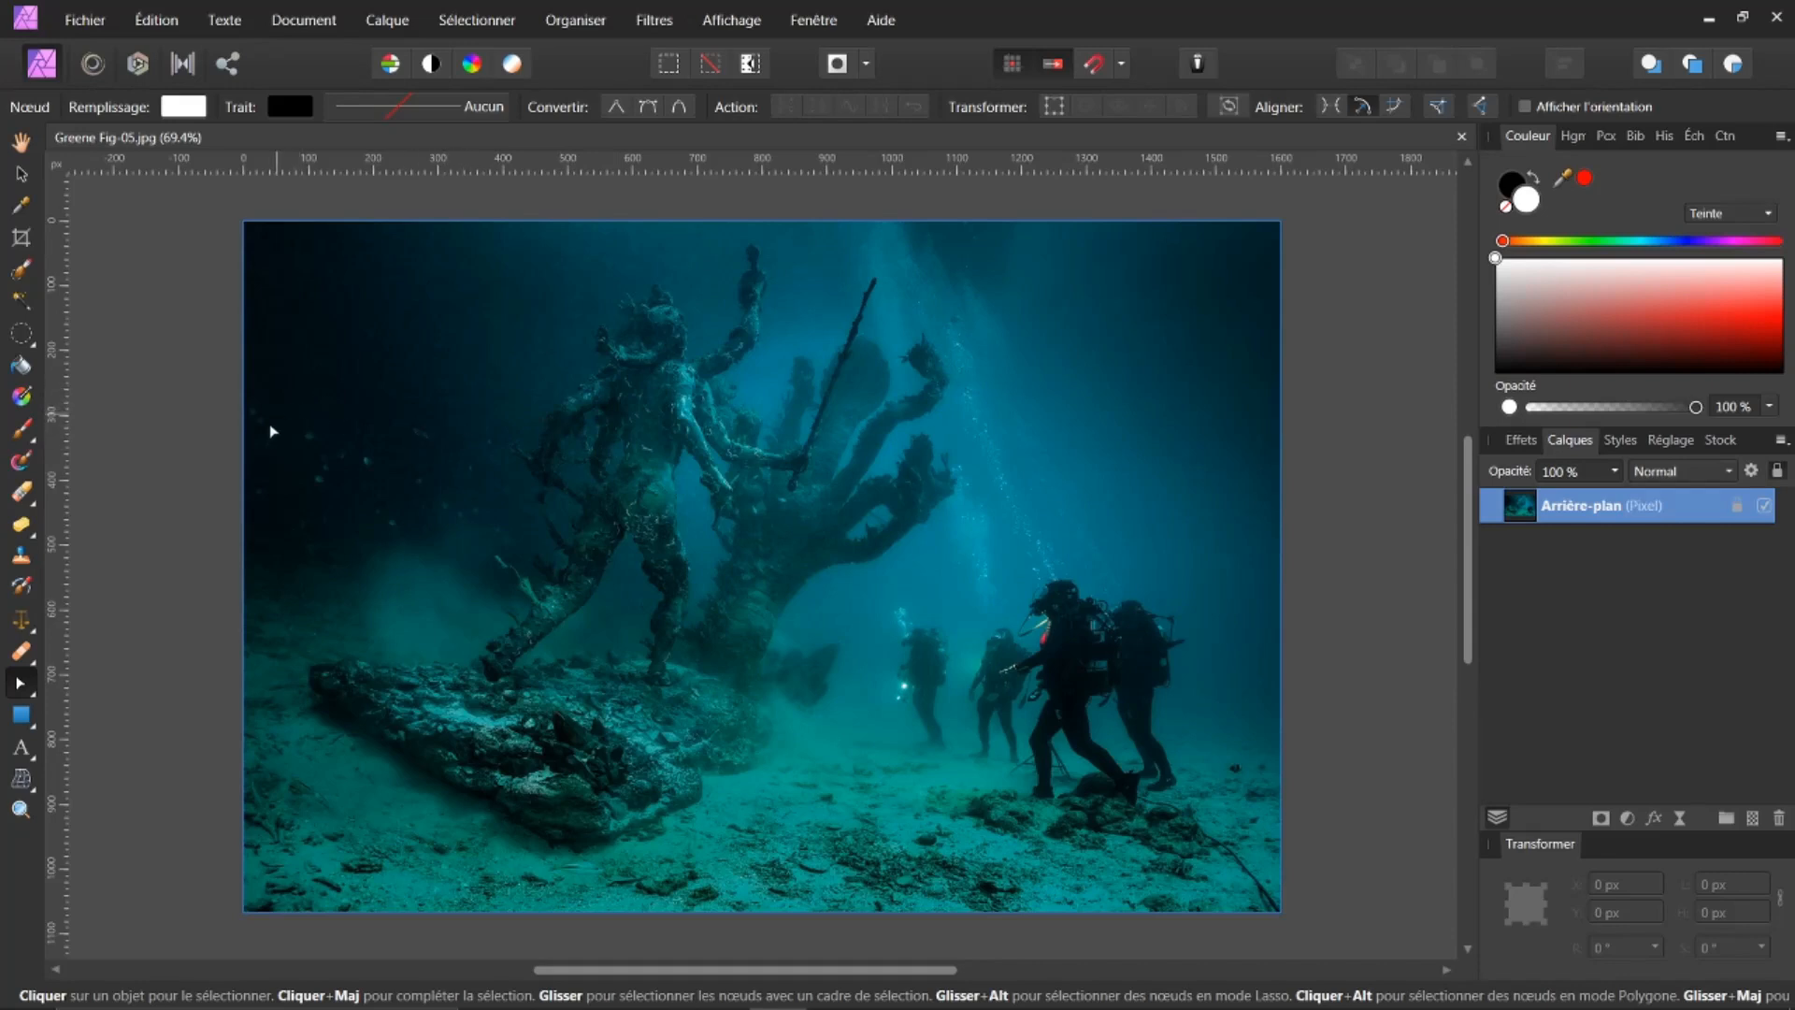
click(34, 688)
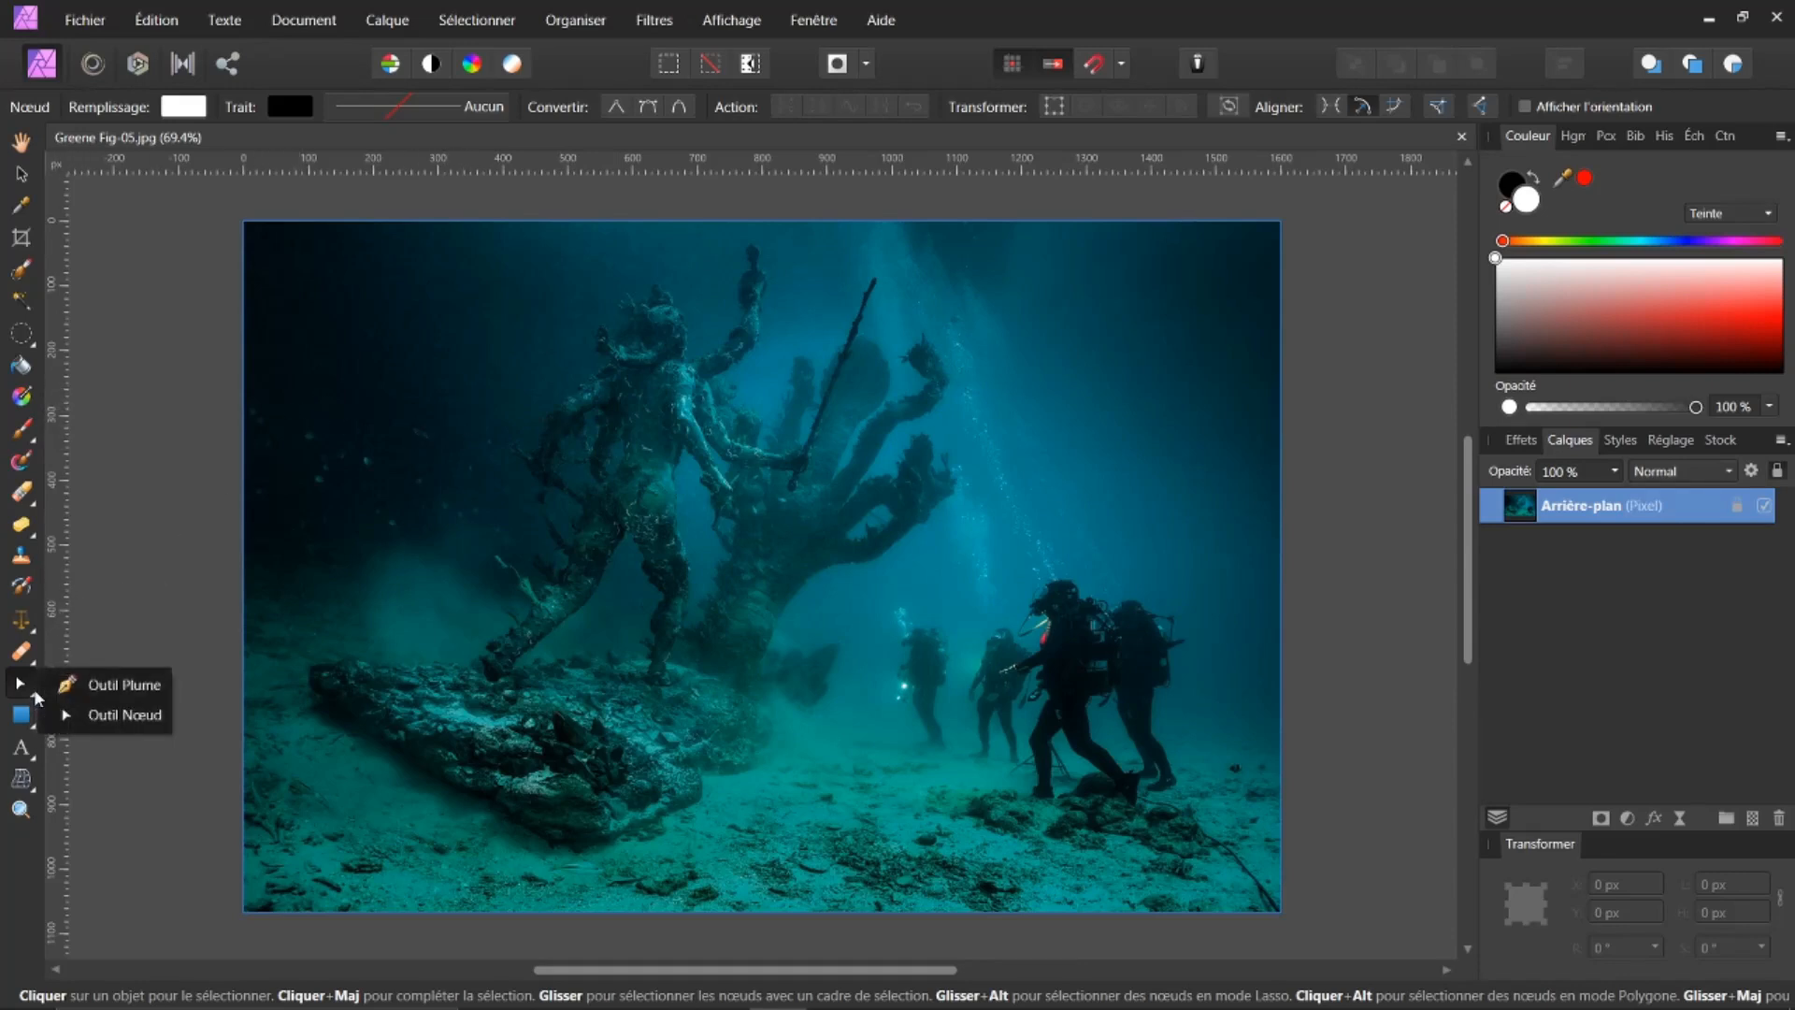
click(110, 688)
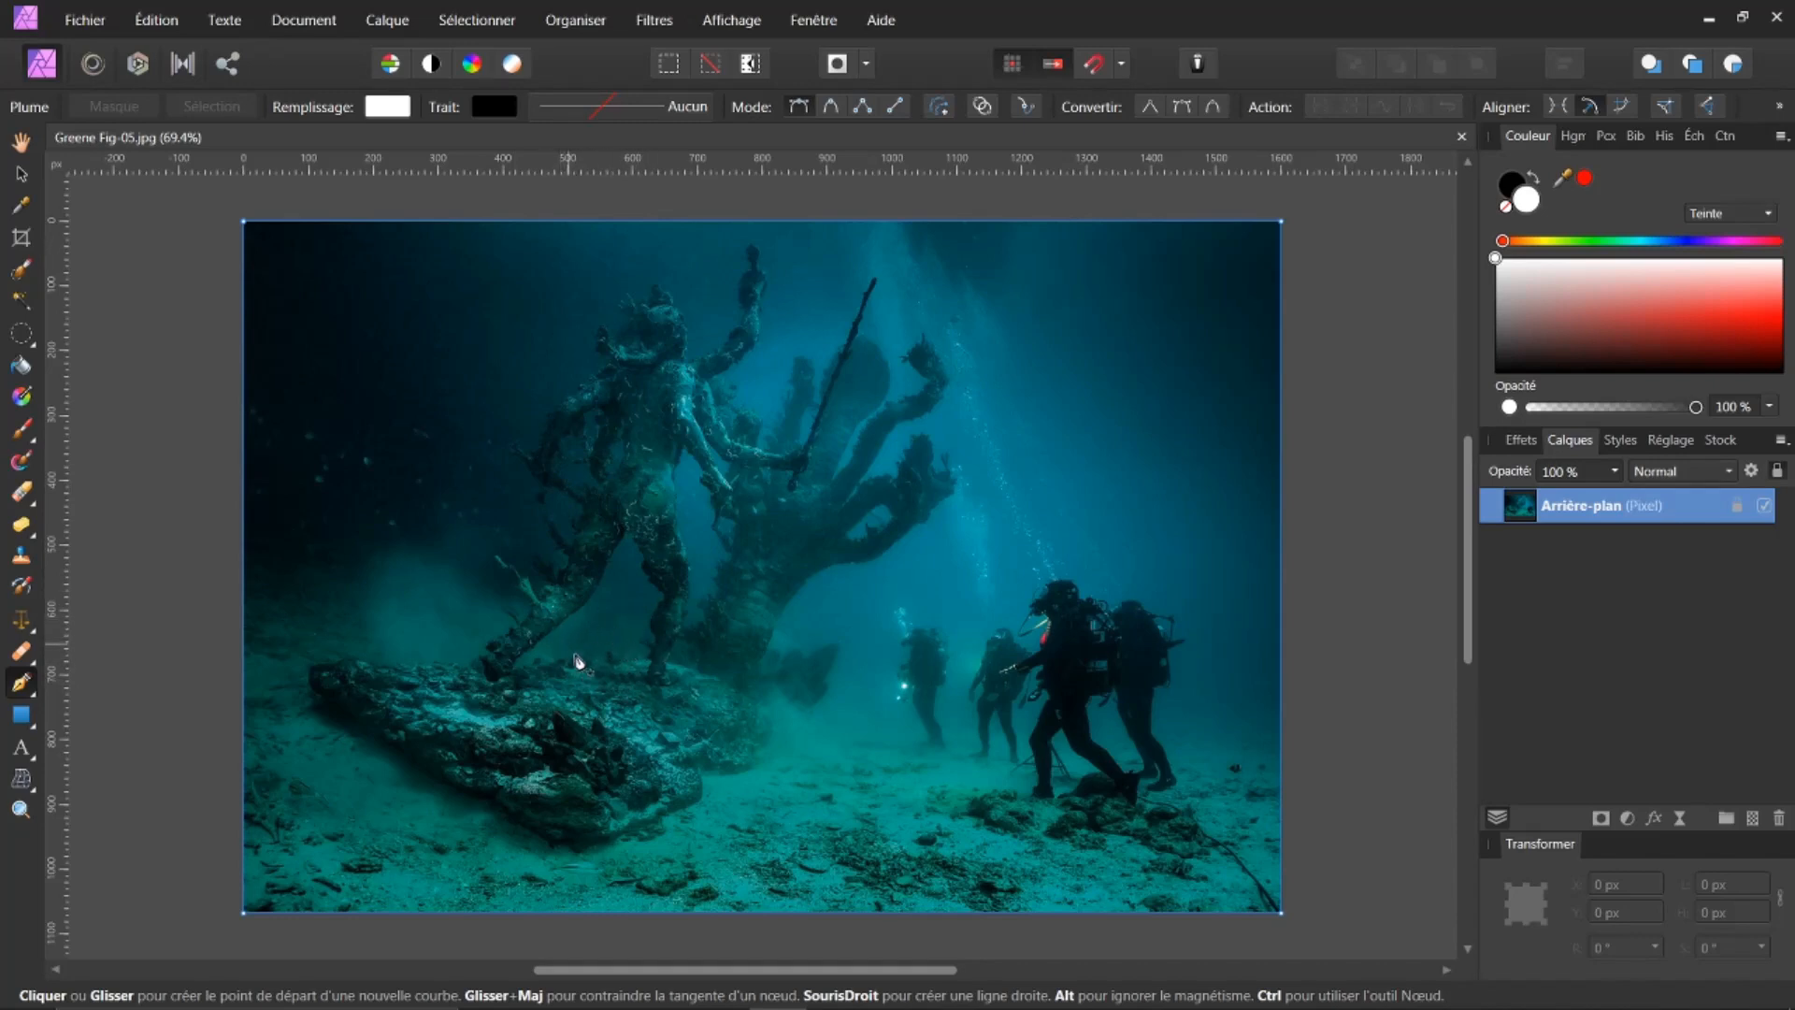
click(571, 707)
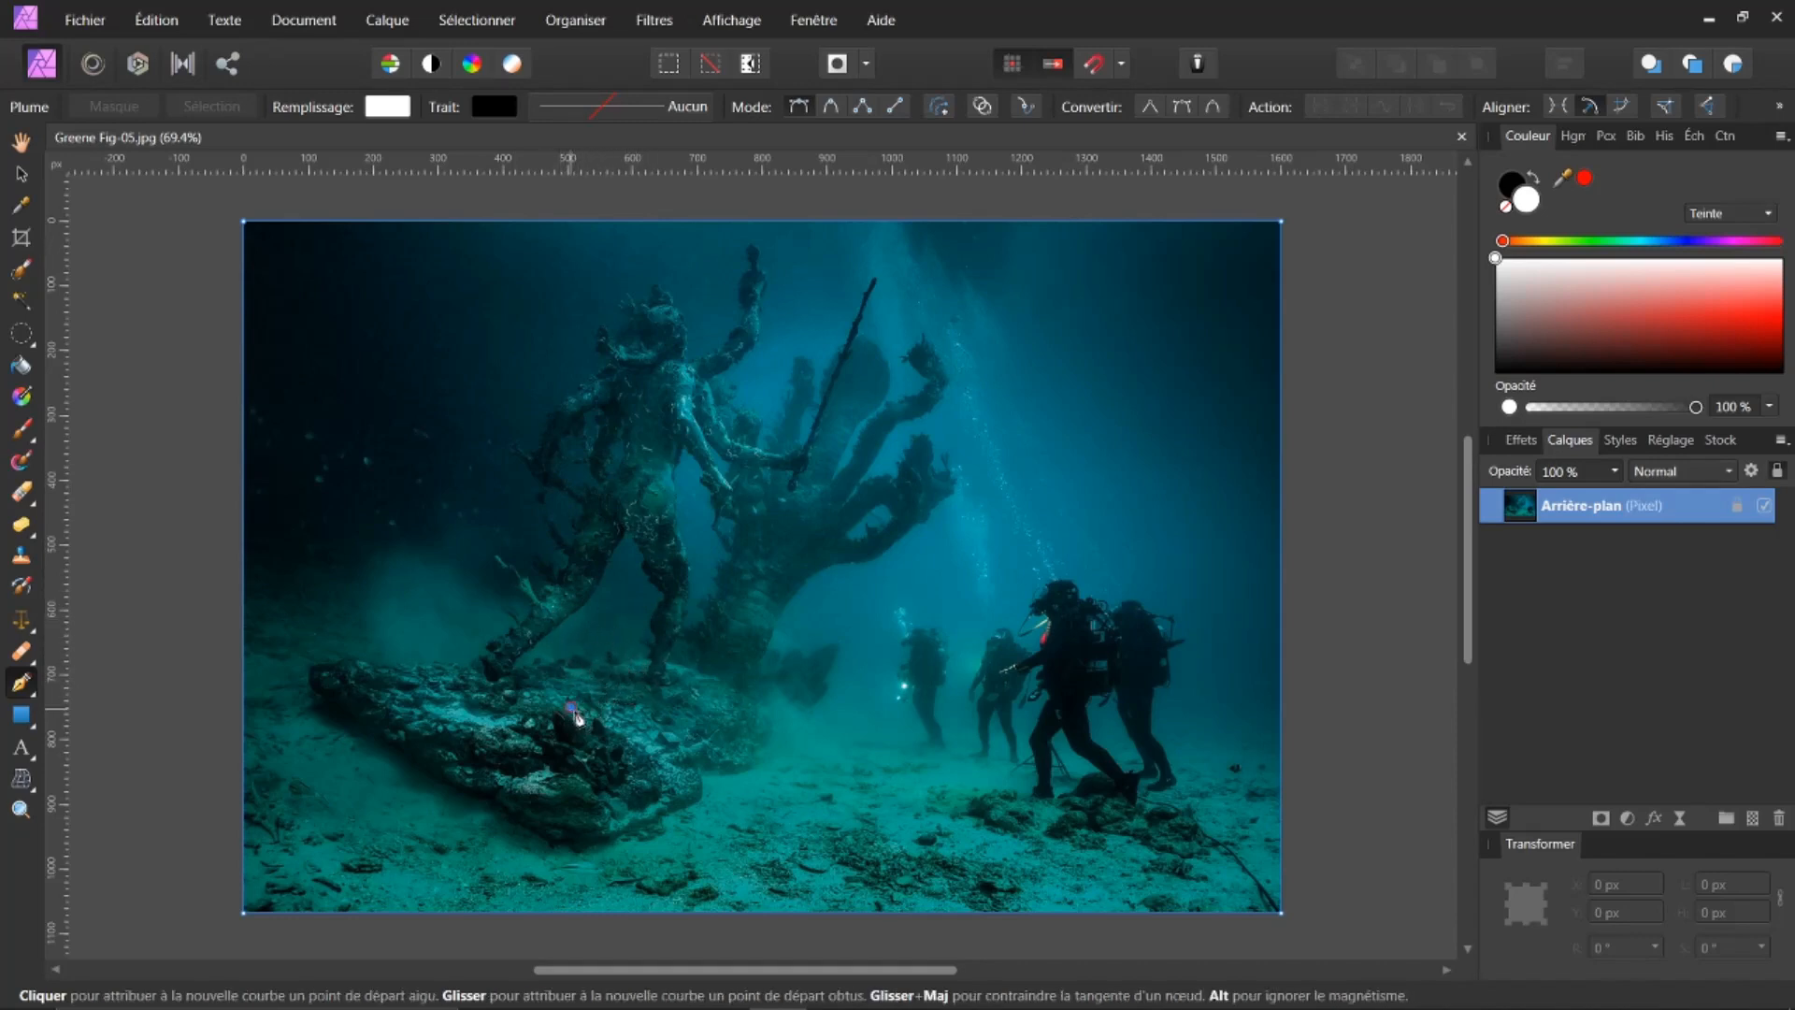
click(688, 588)
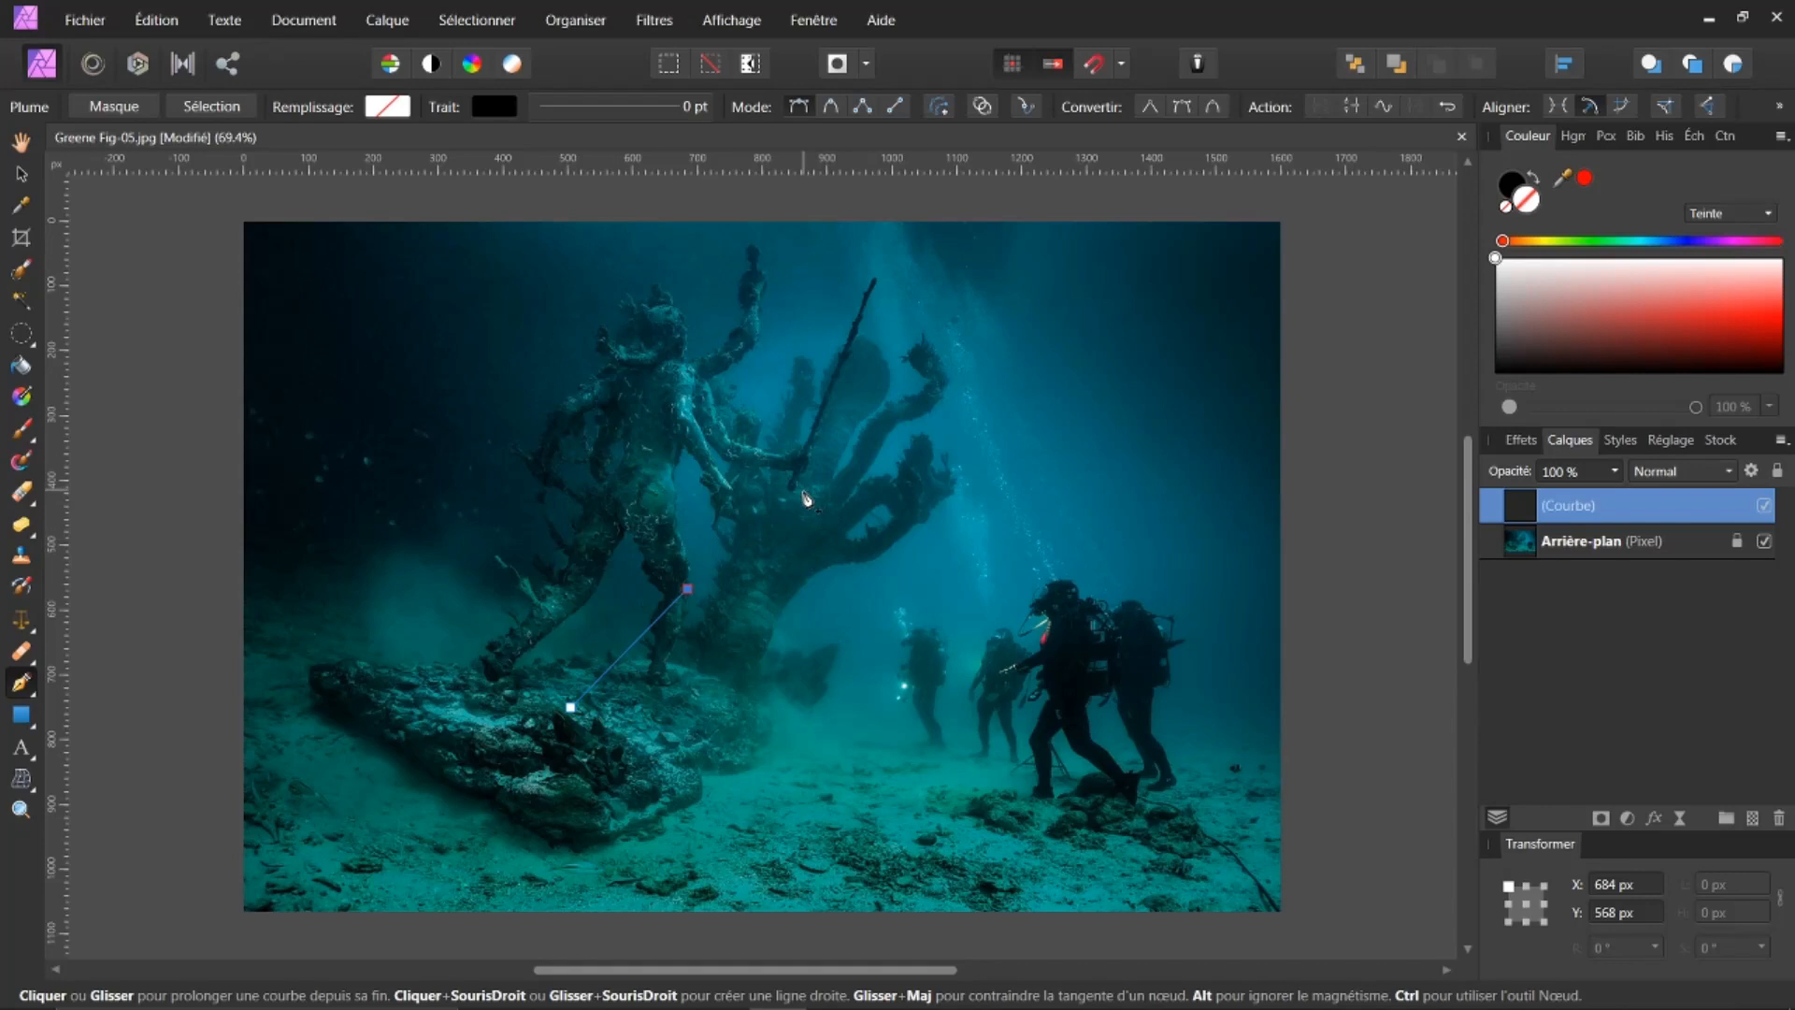
drag(804, 490, 874, 515)
drag(889, 625, 867, 665)
click(835, 695)
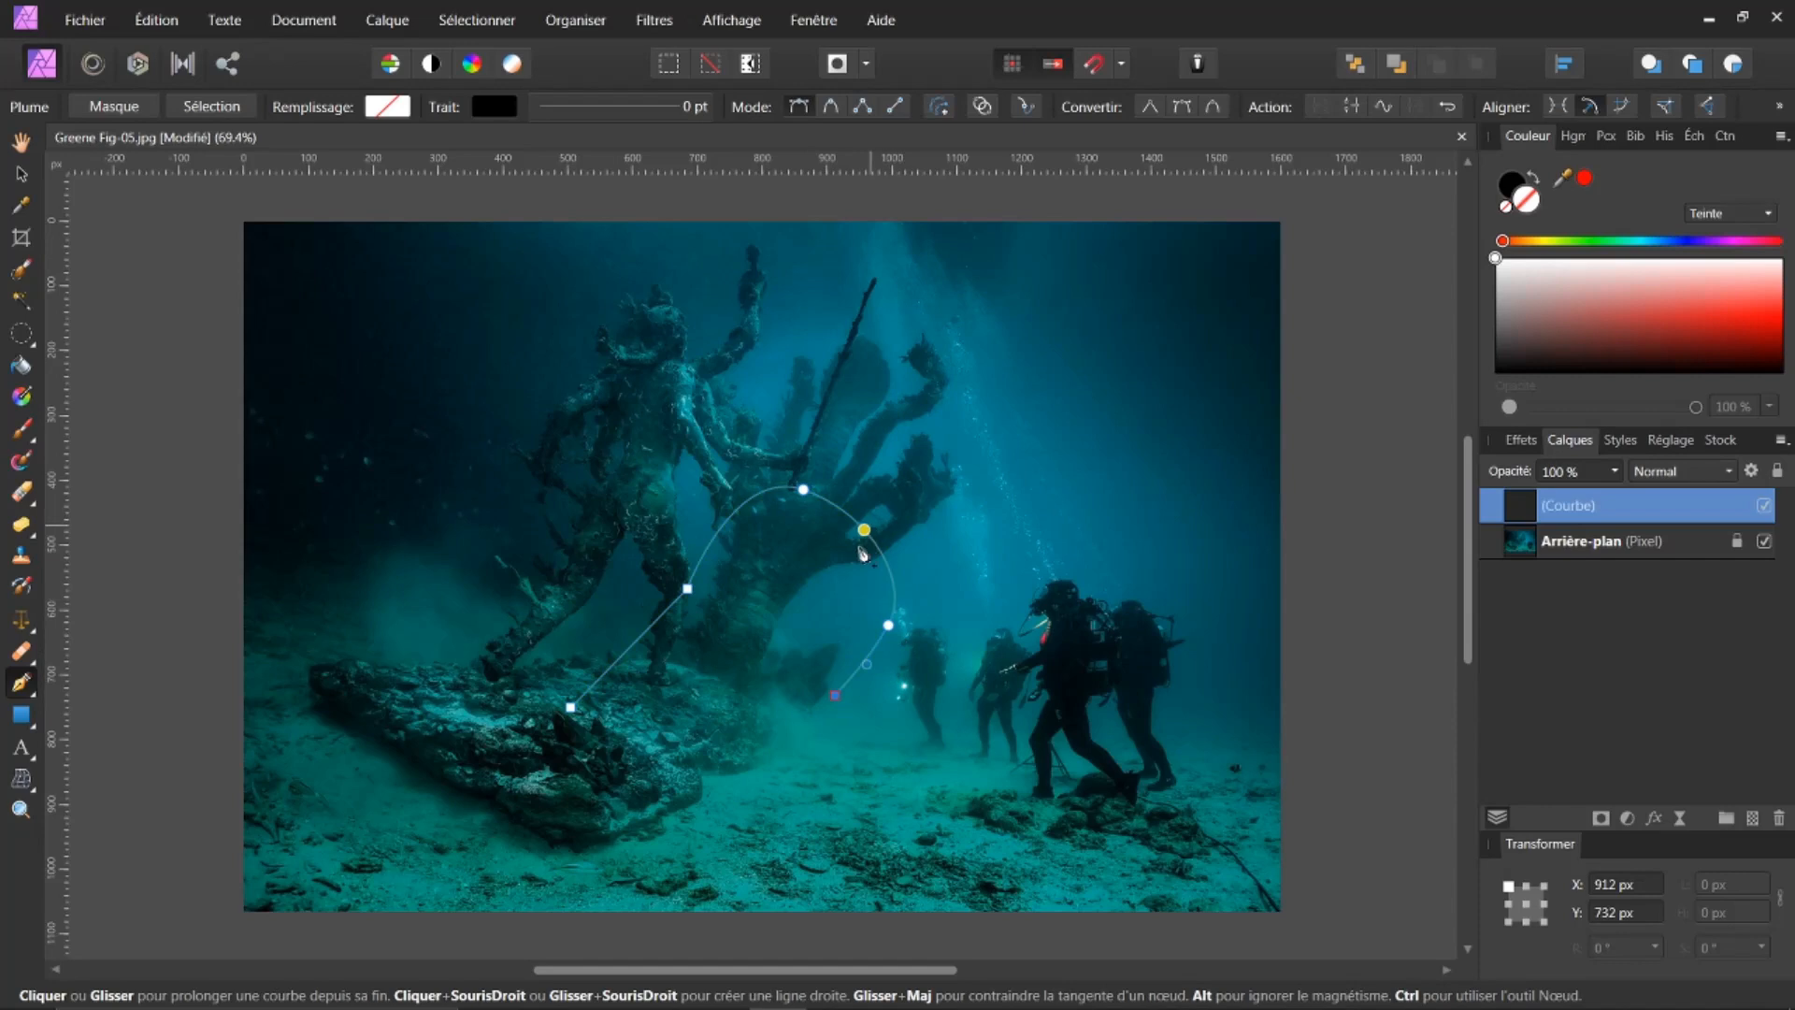
click(708, 813)
With the Node tool, move the path's start node to about X 501, Y 695 px and its end node to about X 669, Y 894 px
click(33, 697)
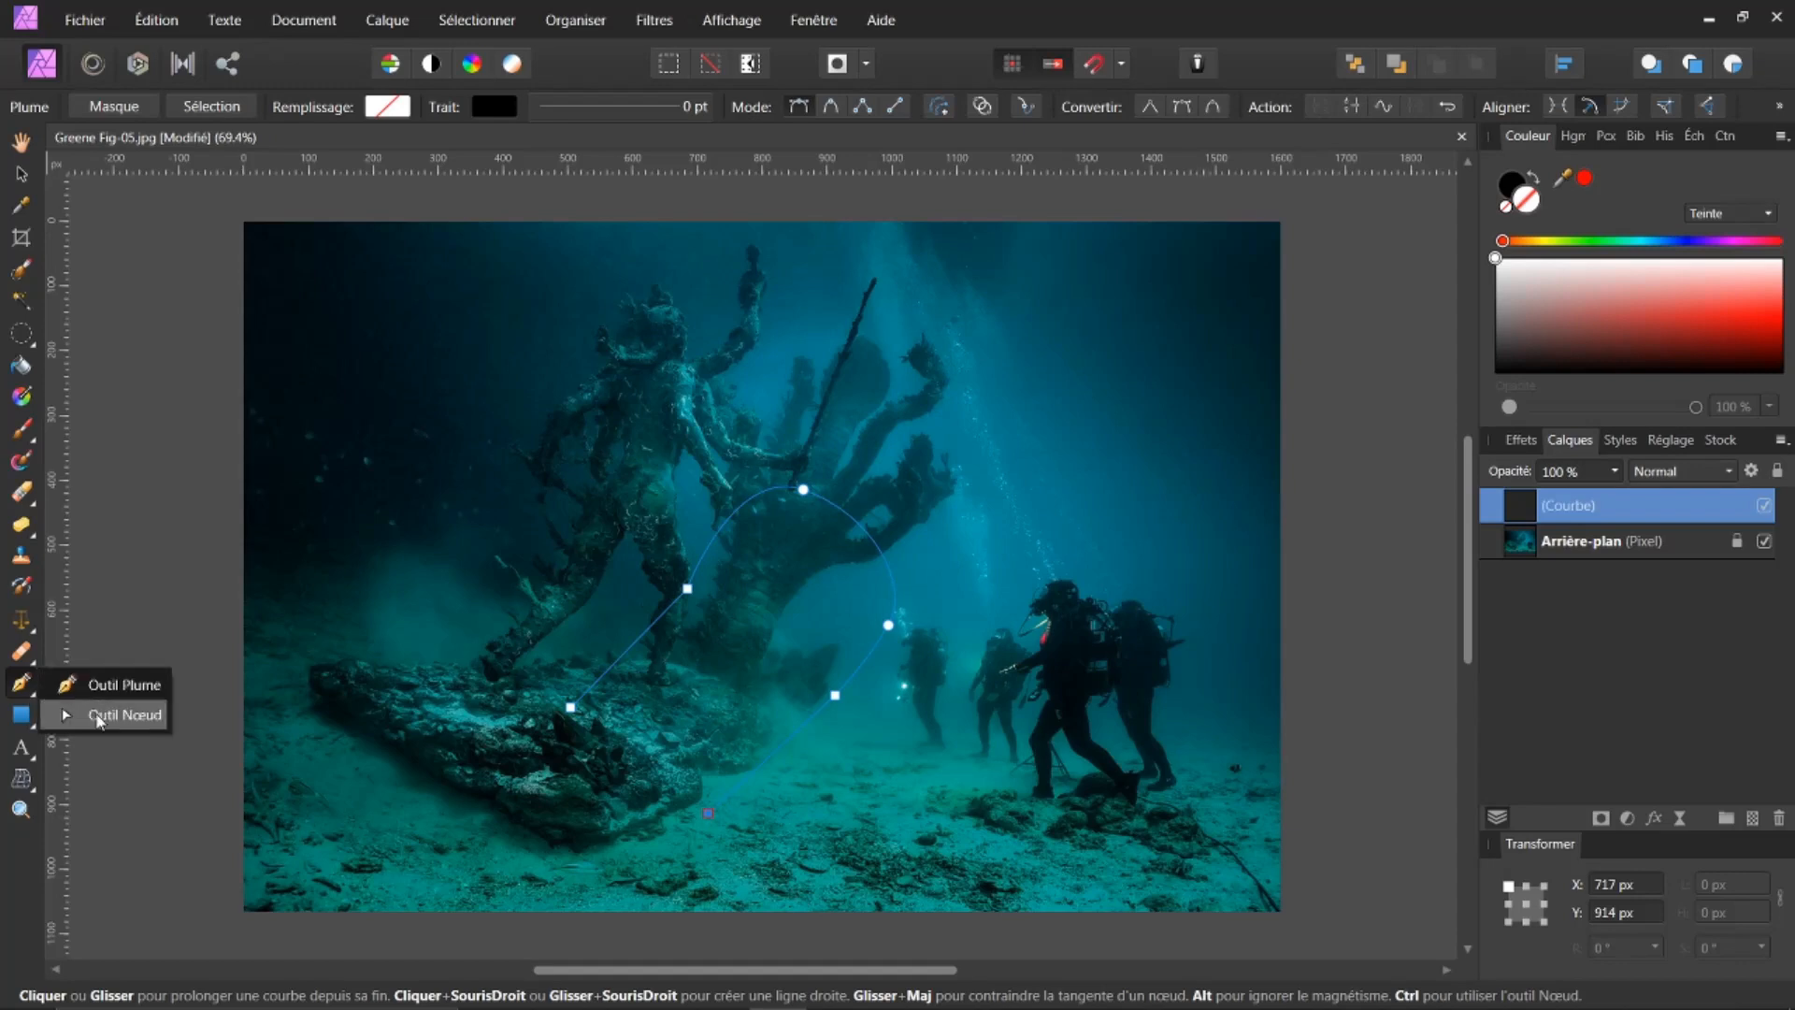
click(98, 716)
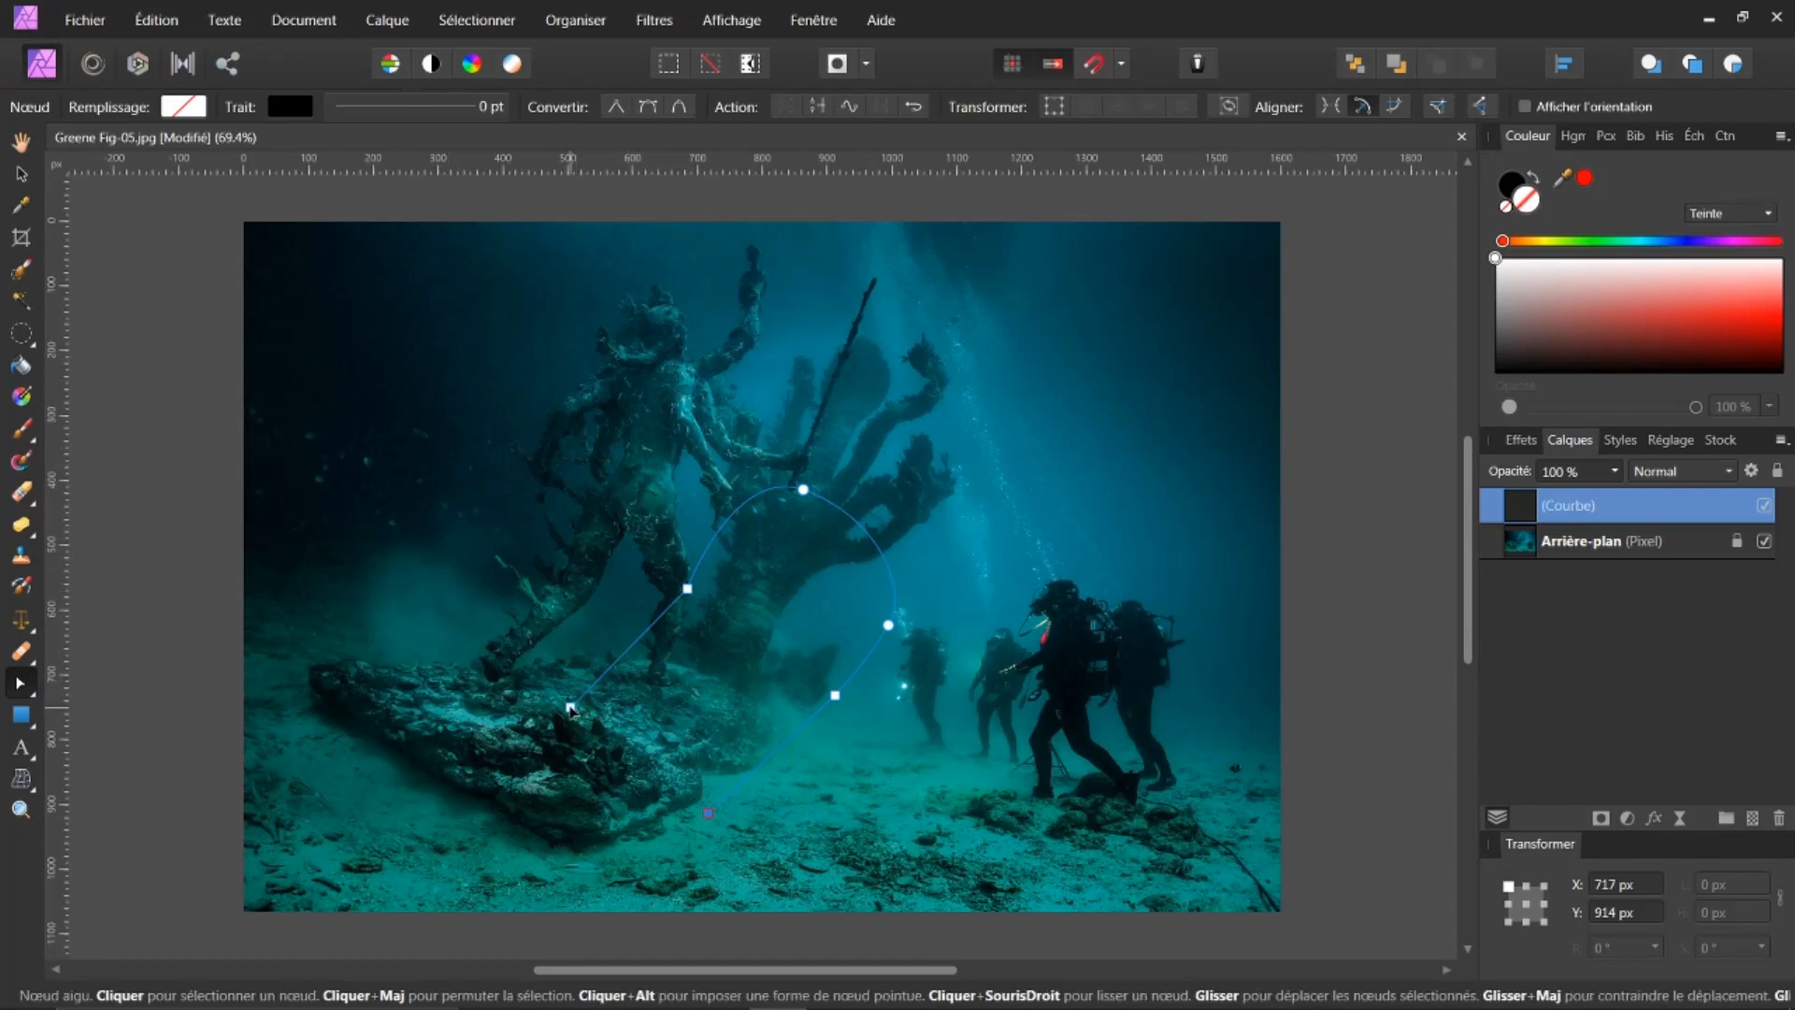
mouse_move(570, 707)
mouse_down()
mouse_move(524, 586)
mouse_move(544, 724)
mouse_move(528, 572)
mouse_move(571, 673)
mouse_up()
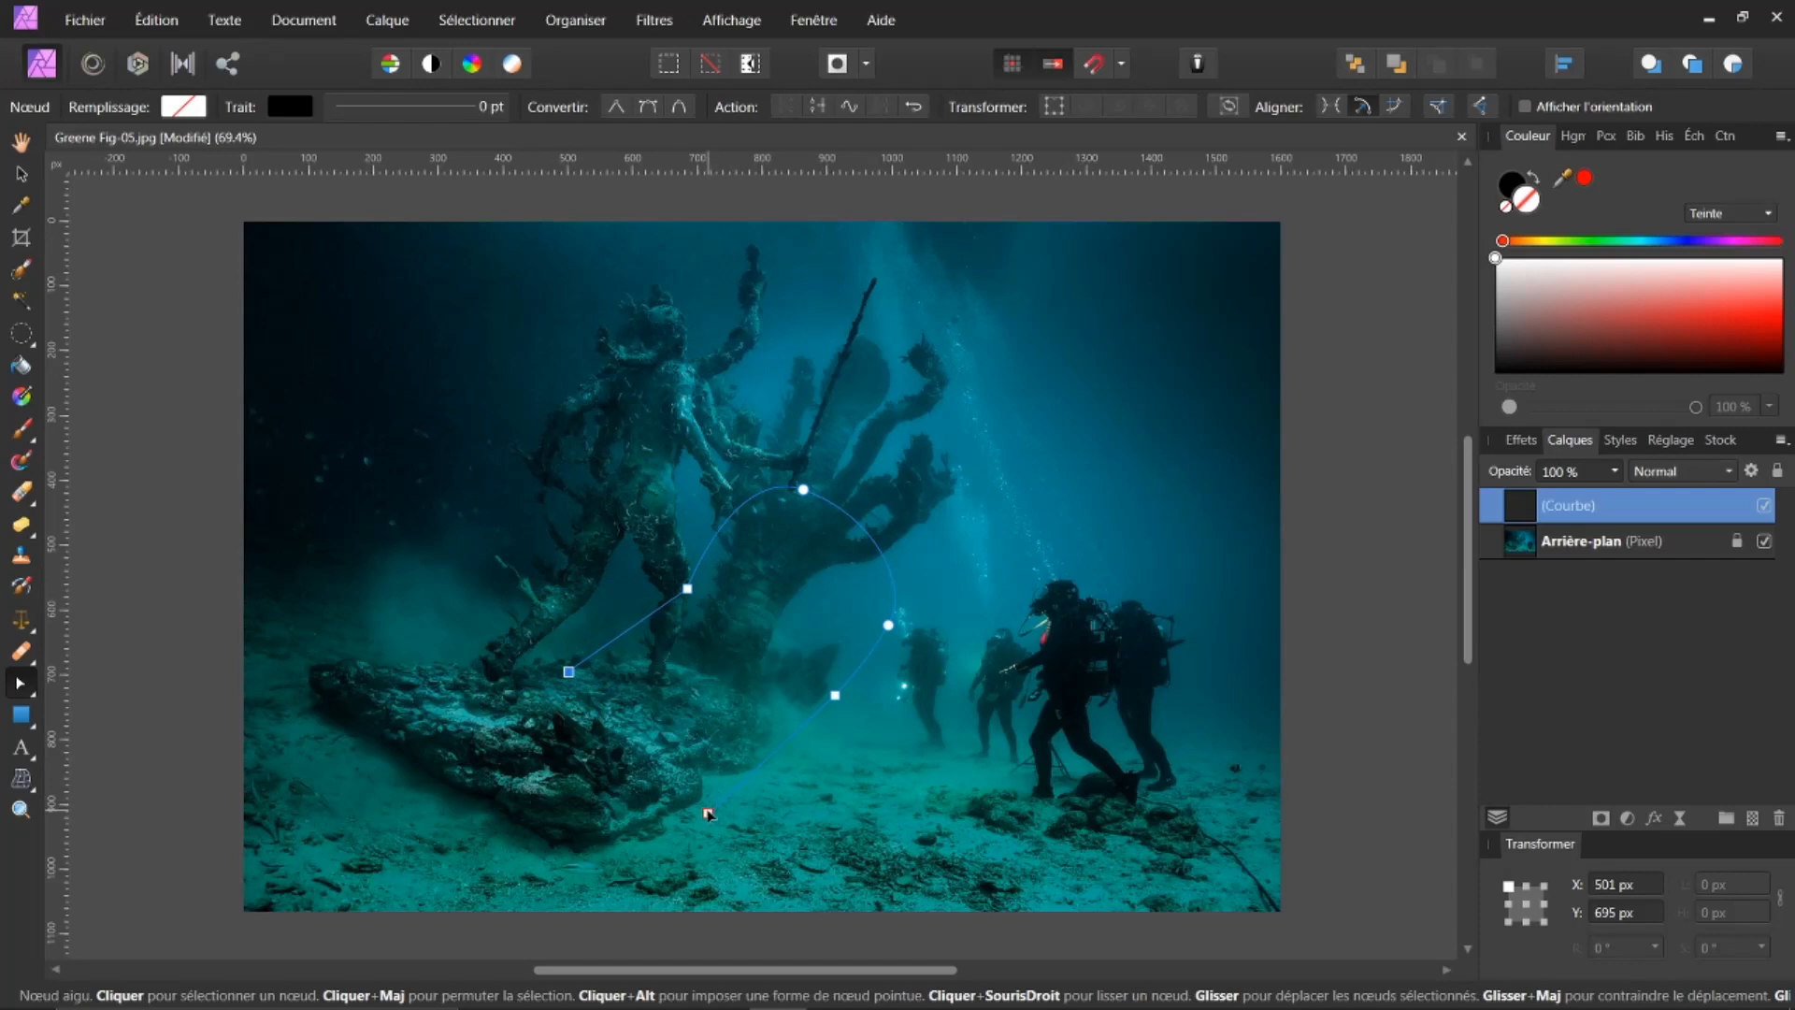
mouse_move(707, 814)
mouse_down()
mouse_move(652, 766)
mouse_move(677, 801)
mouse_up()
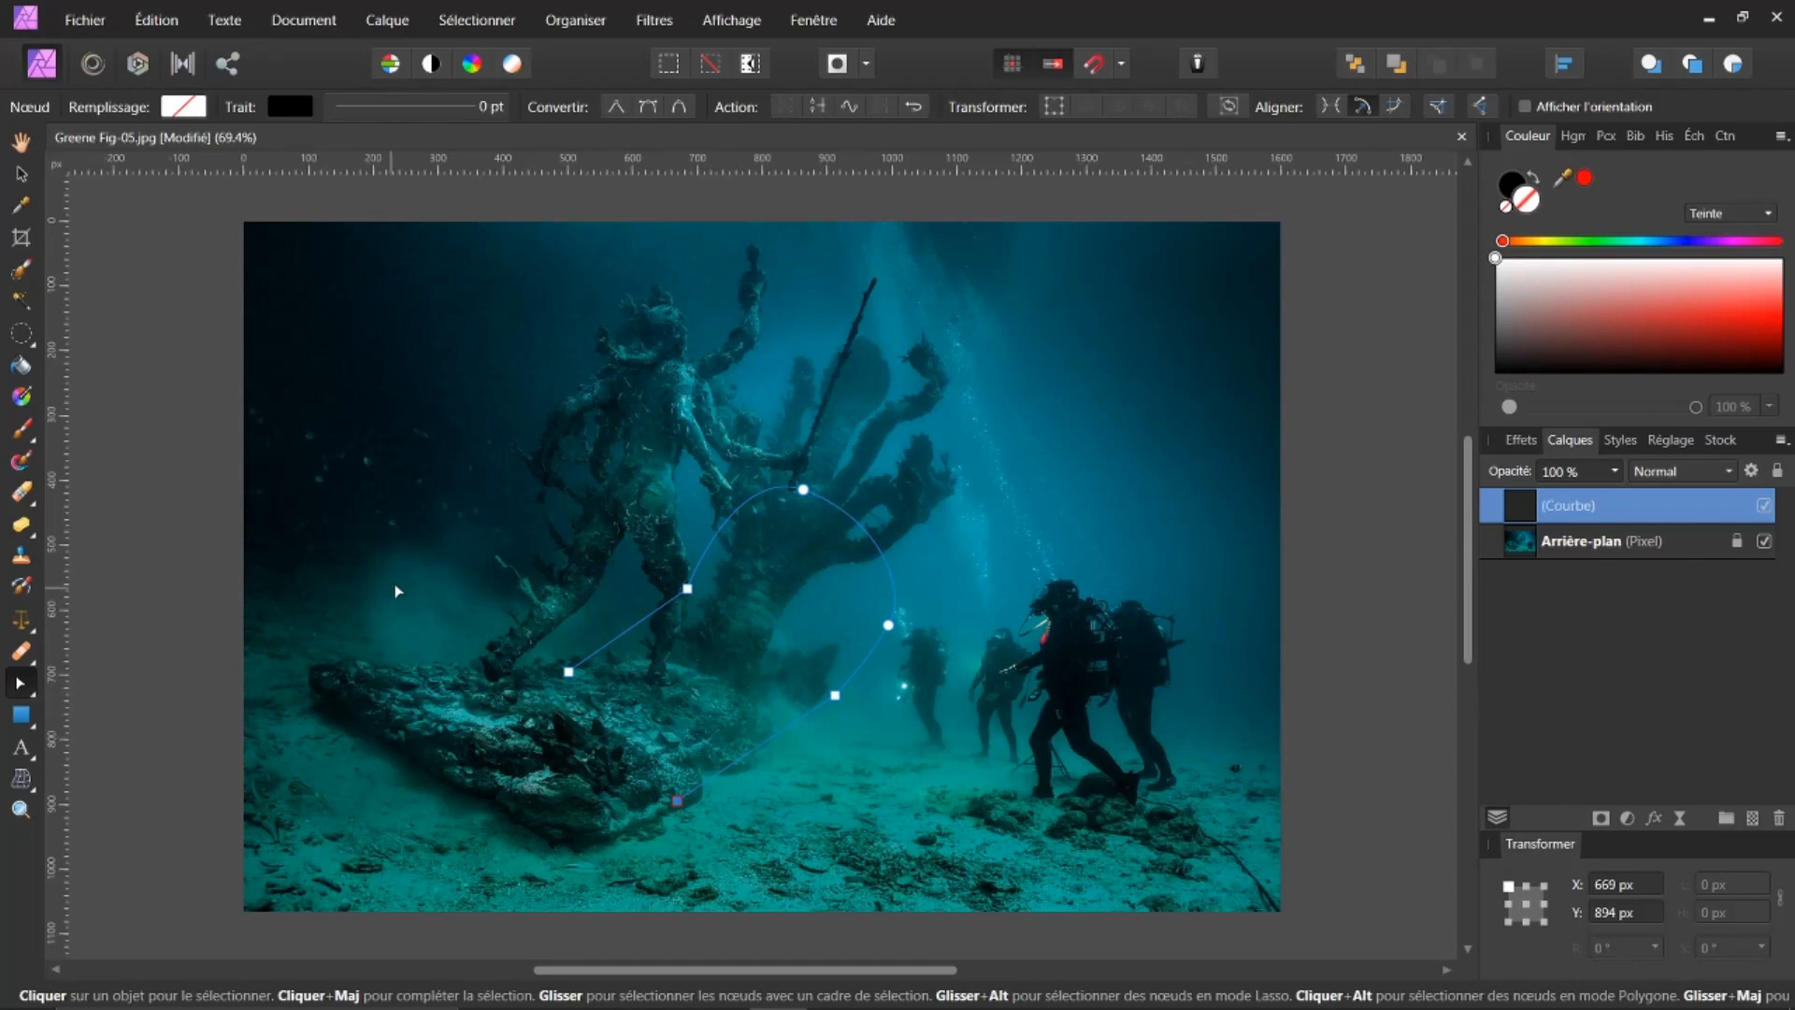
Insert and reposition a node on both end segments, and move the path's end nodes to about X 263, Y 692 px and X 434, Y 930 px
click(631, 631)
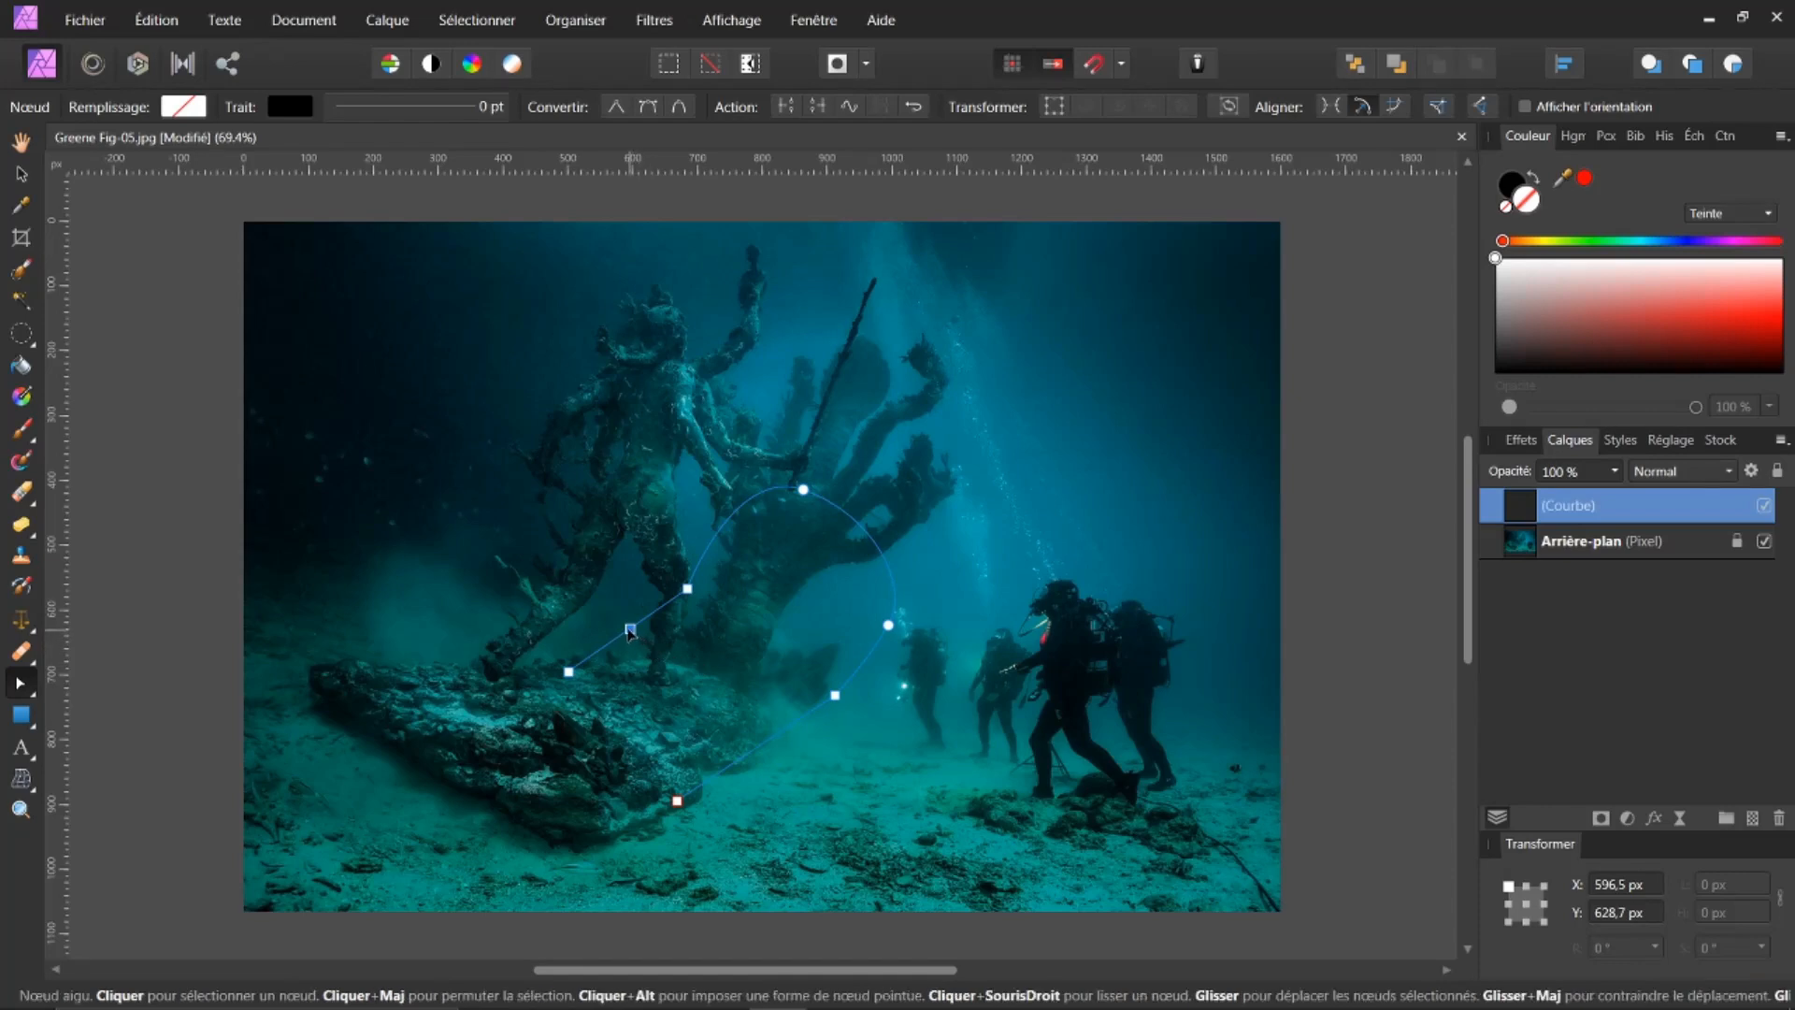
drag(631, 633, 574, 569)
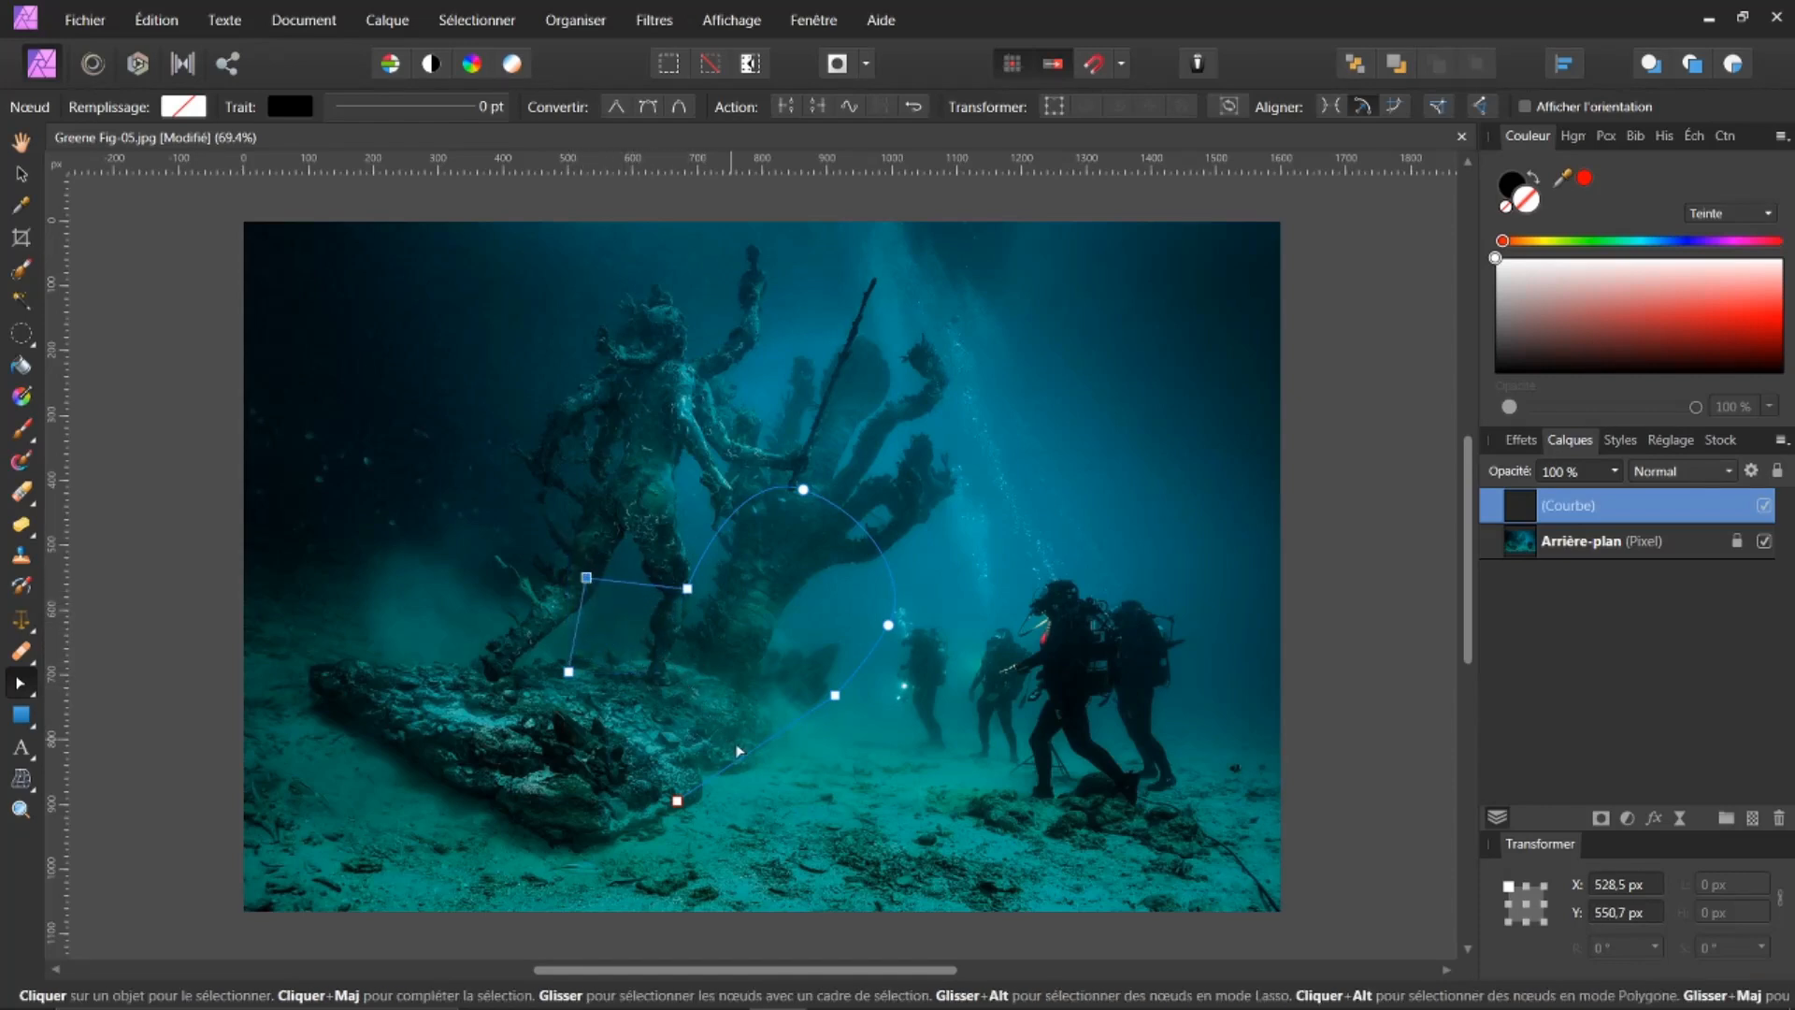
click(763, 743)
drag(766, 751, 764, 759)
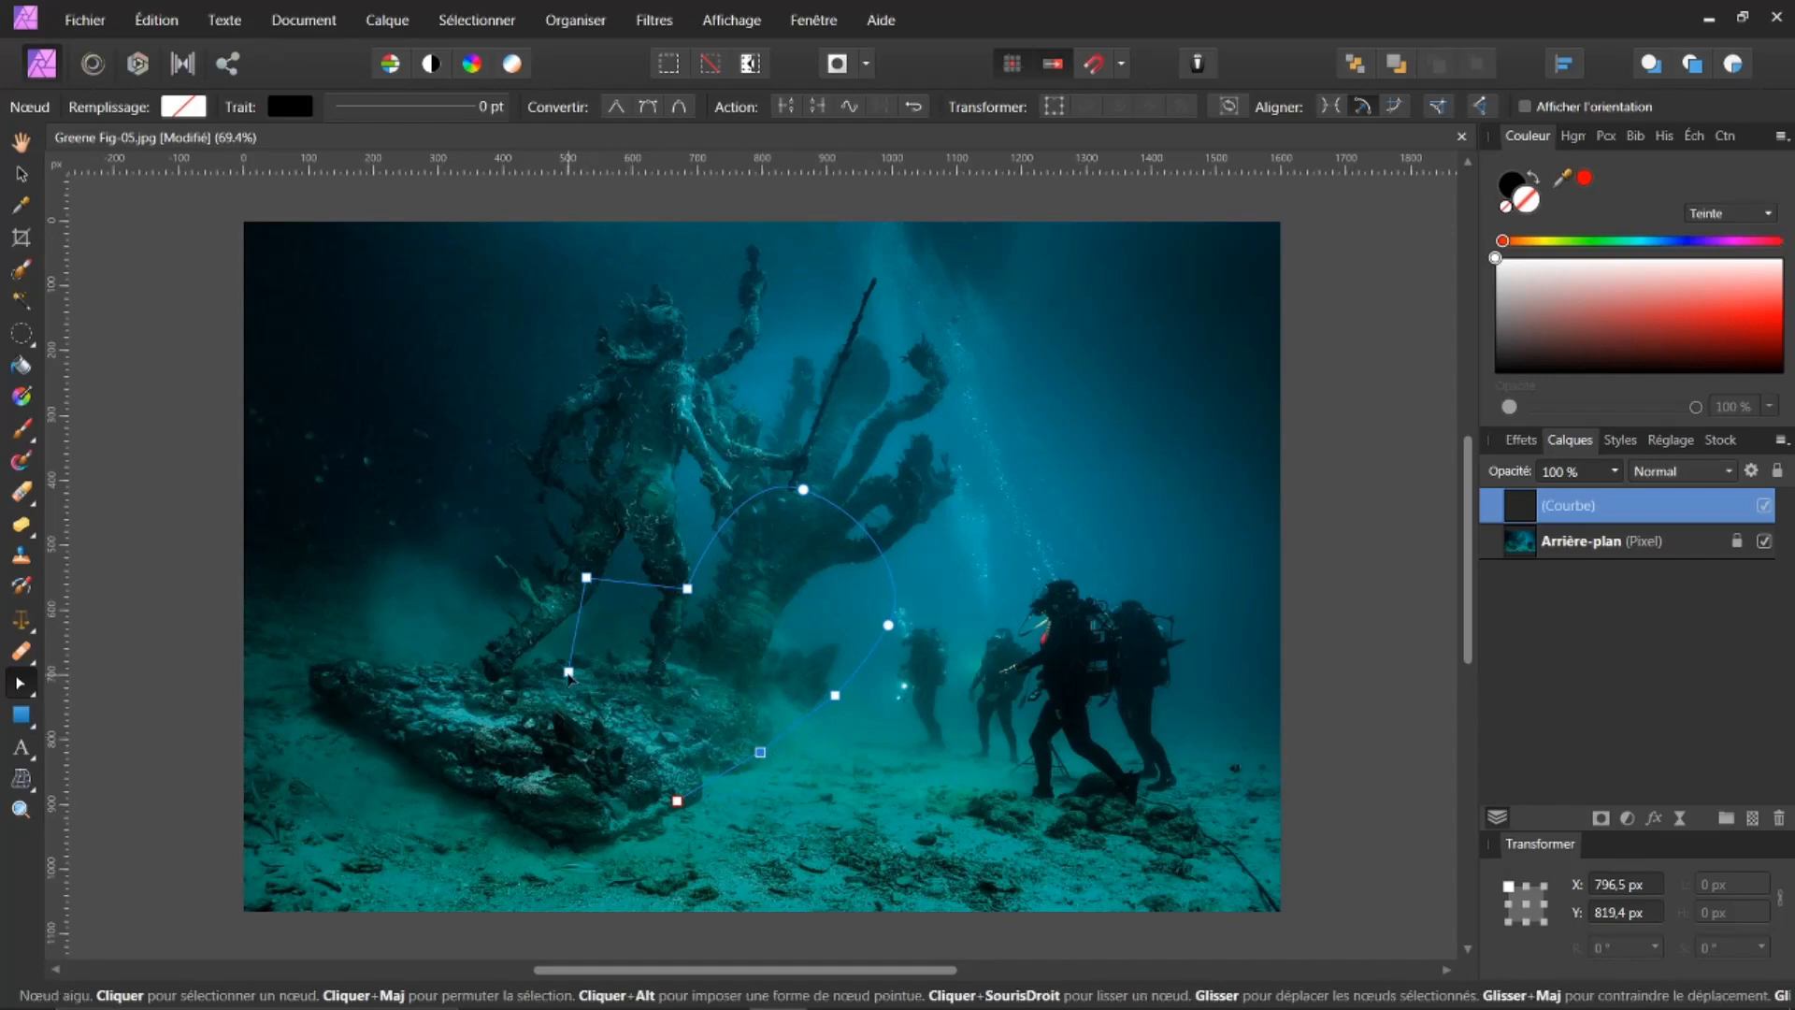
drag(570, 671, 414, 668)
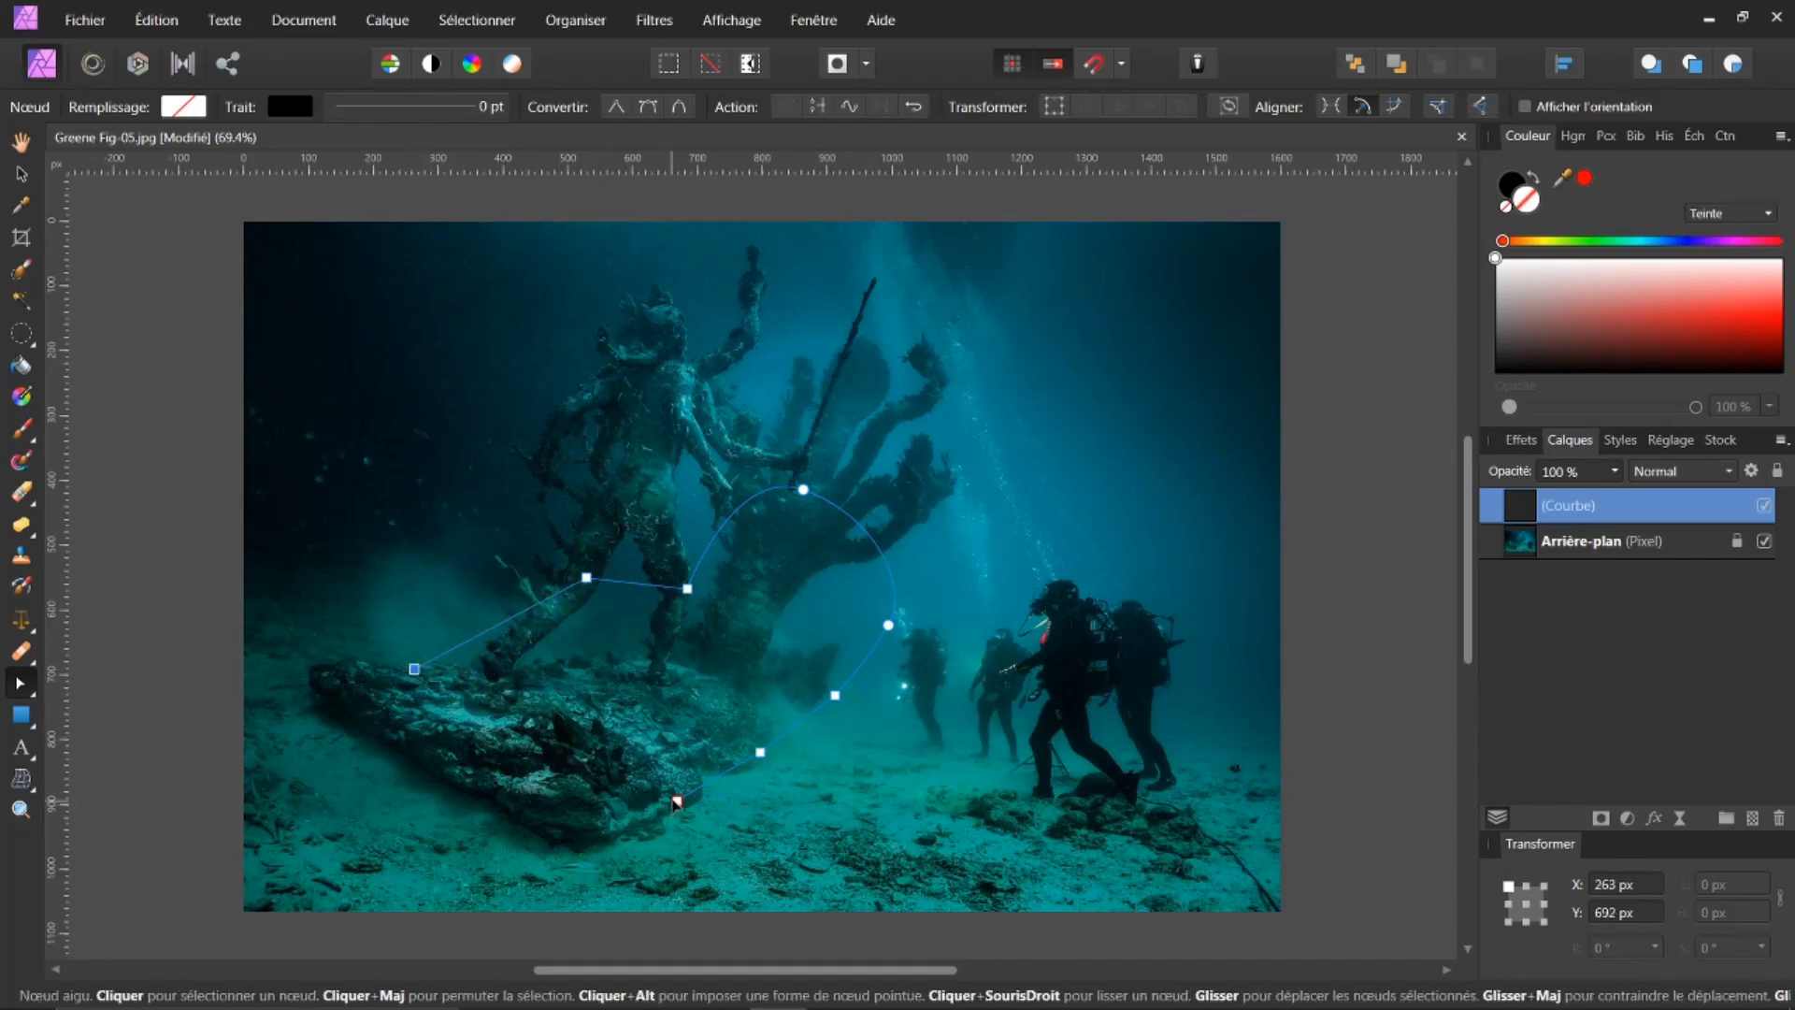
drag(677, 801, 524, 824)
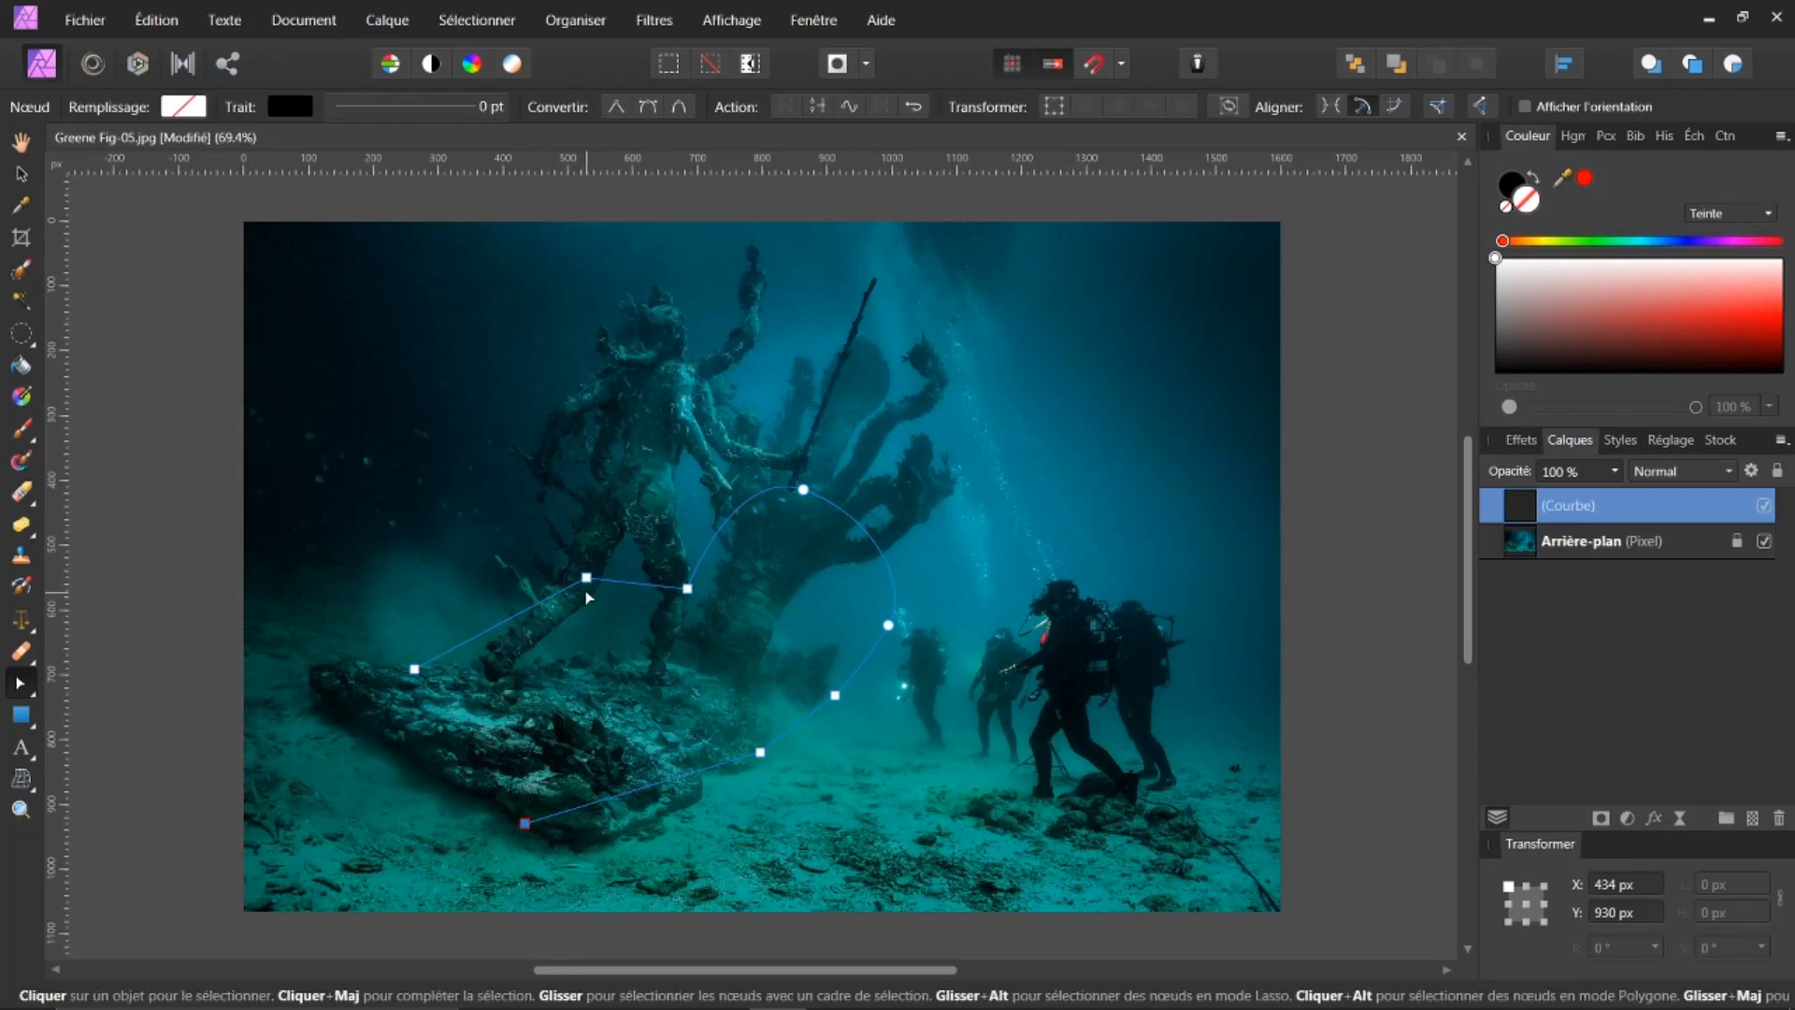
Add a smooth node on the curved segment beside the tree, rotate its handles, and bend the path's first segment upward into an arc
click(732, 516)
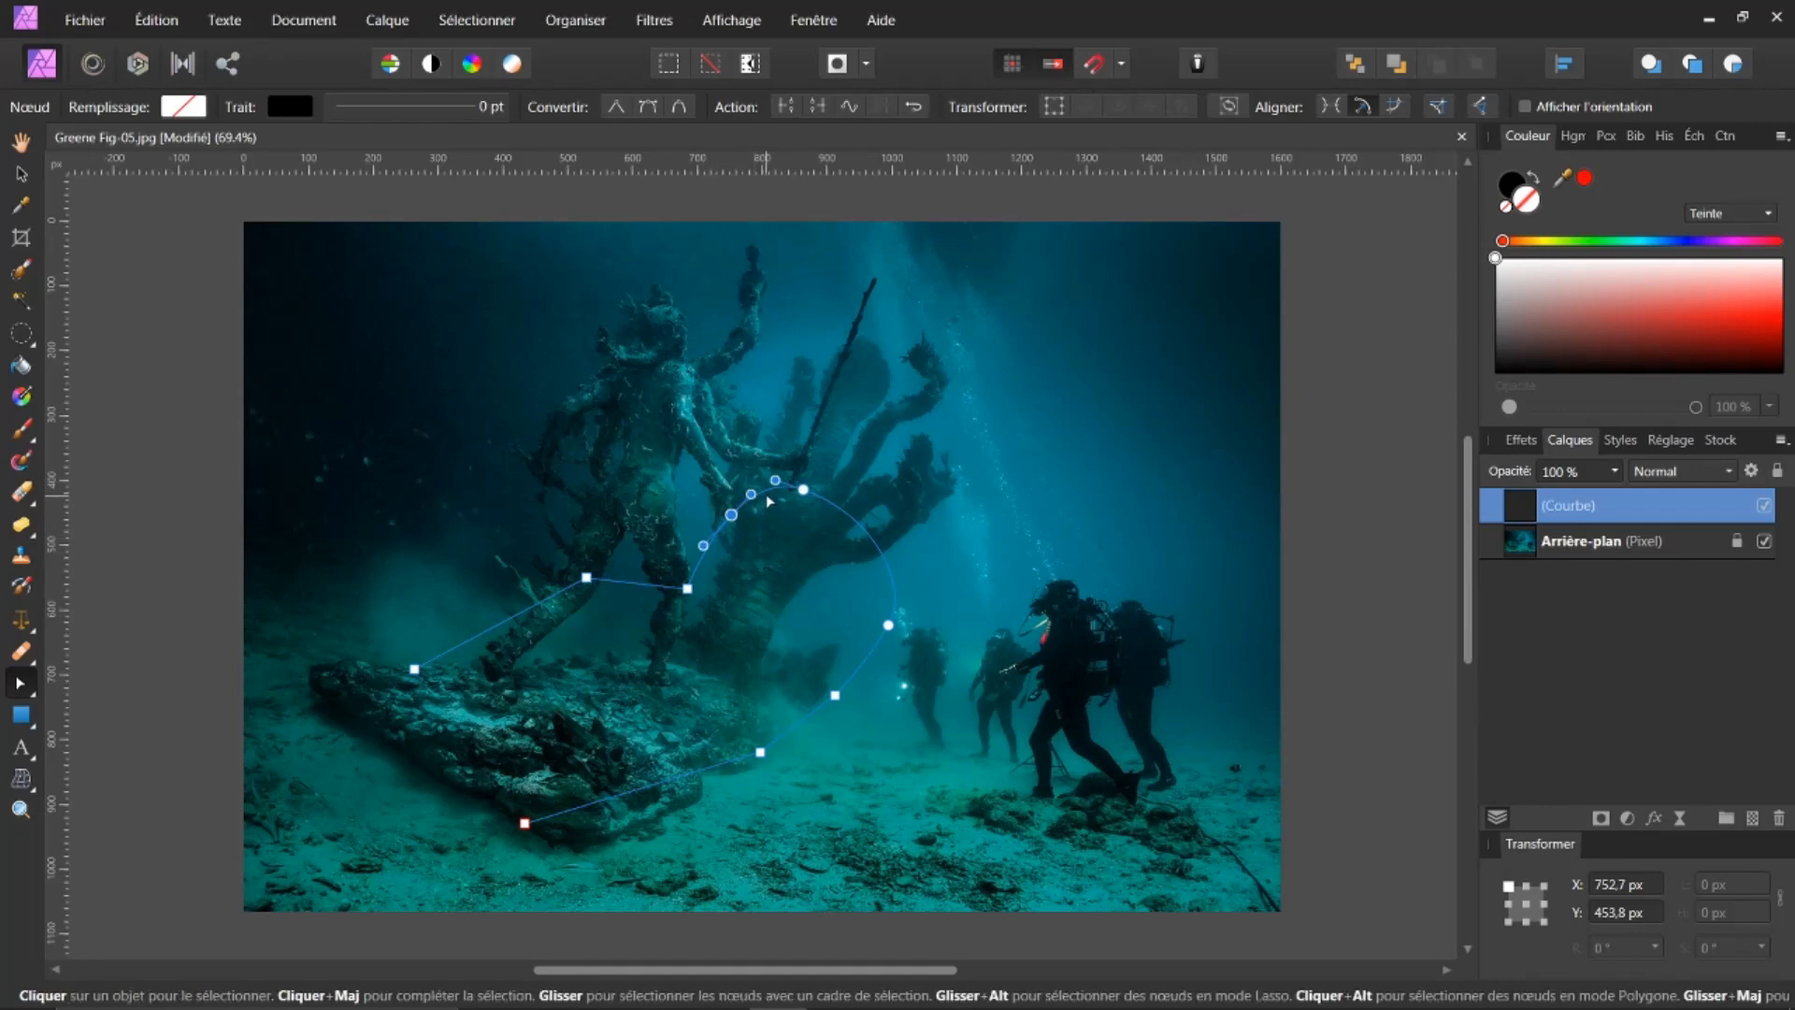
drag(754, 498, 724, 463)
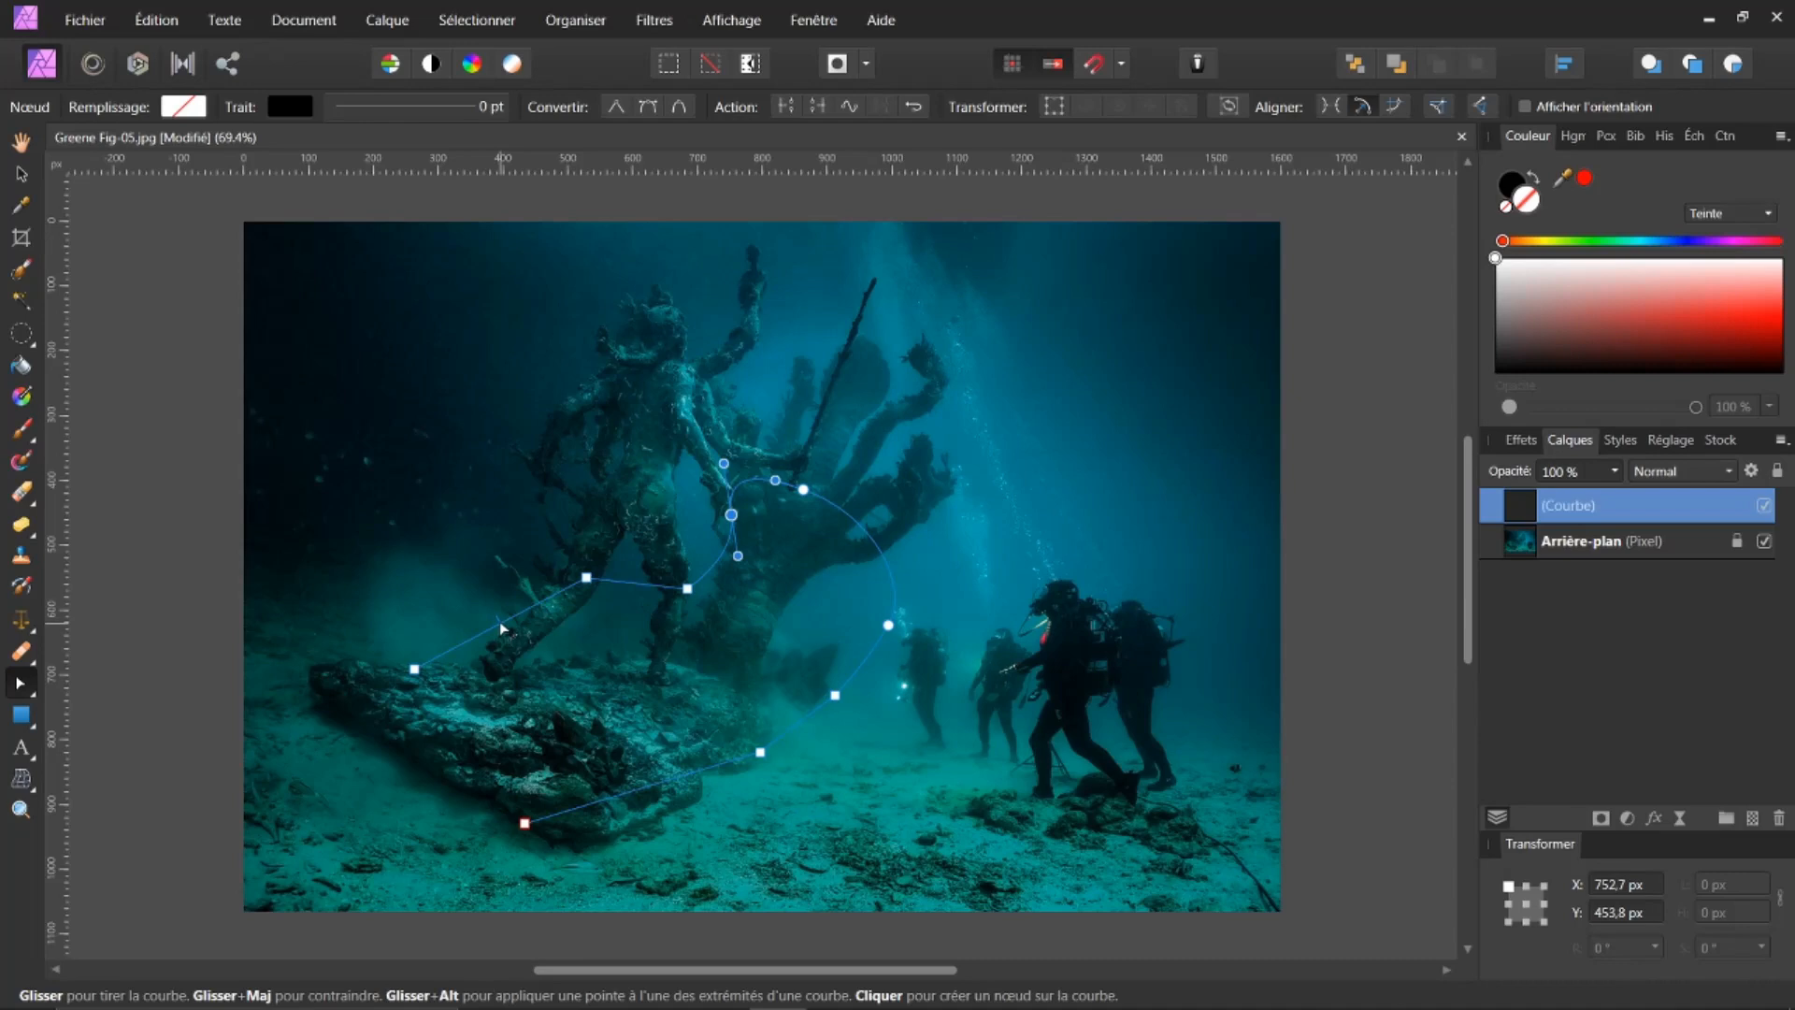
drag(499, 621, 443, 534)
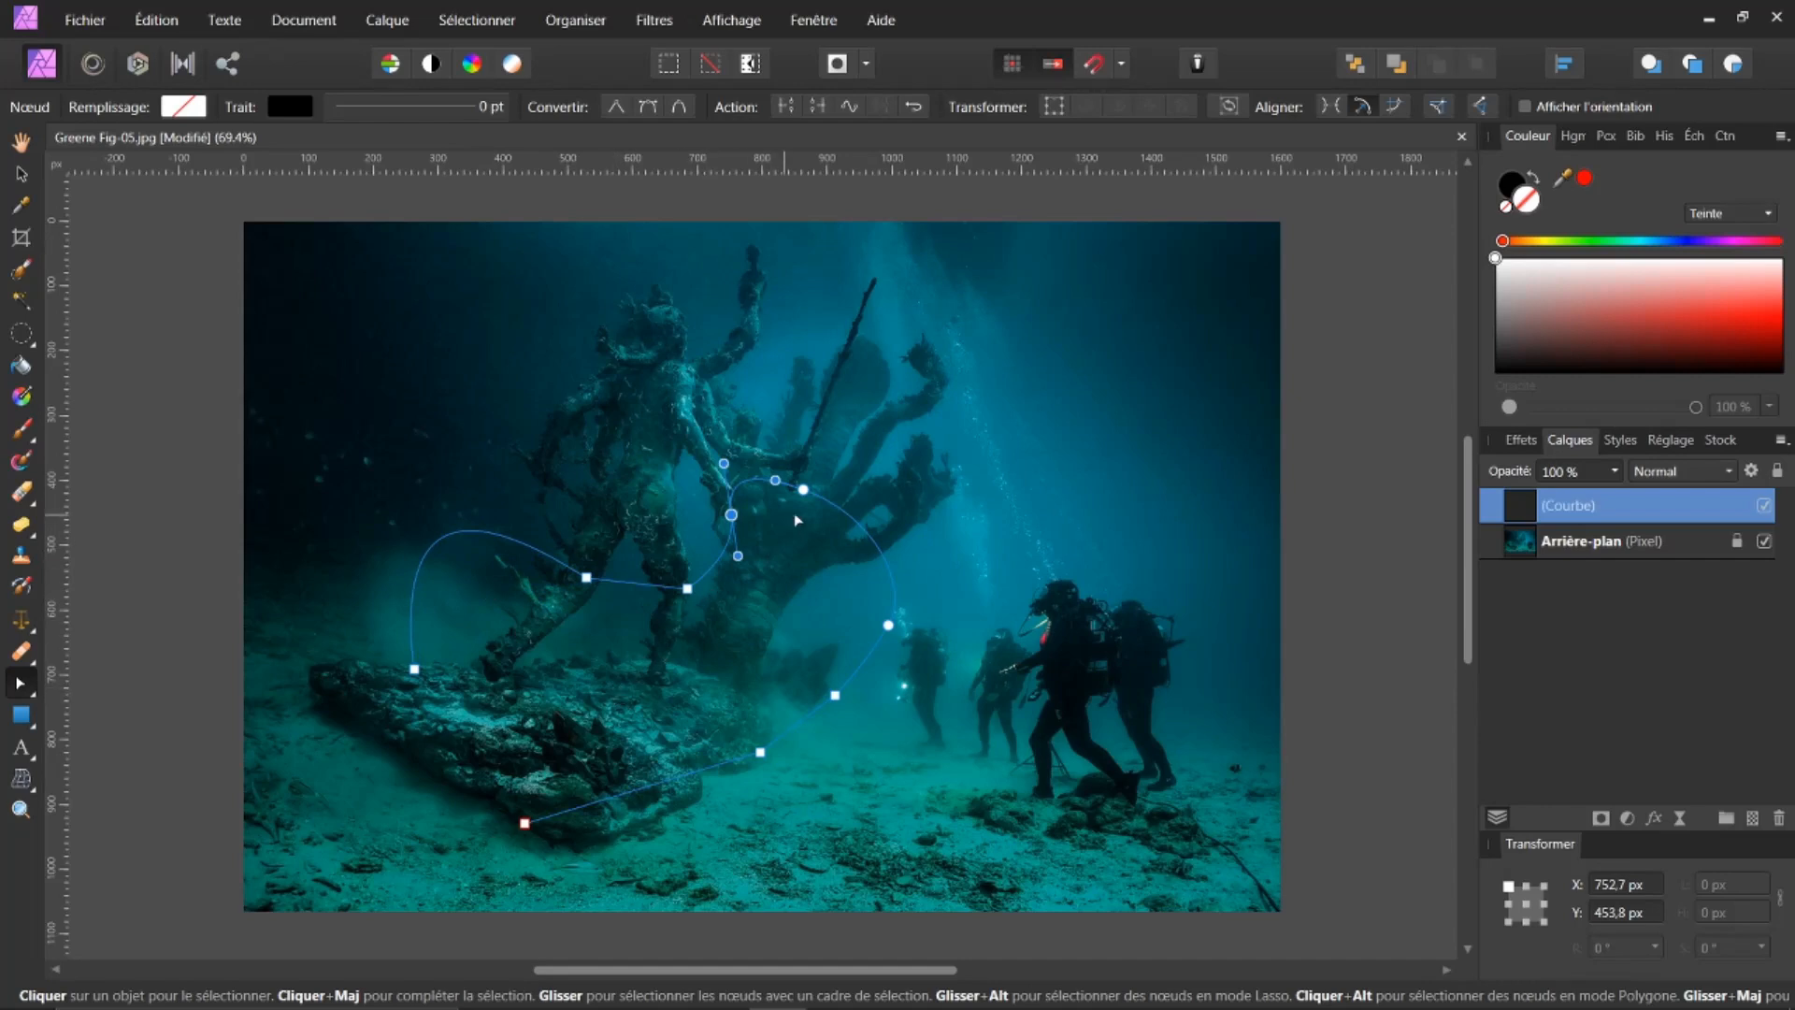
Fill the curve with white and delete its layer
click(1536, 549)
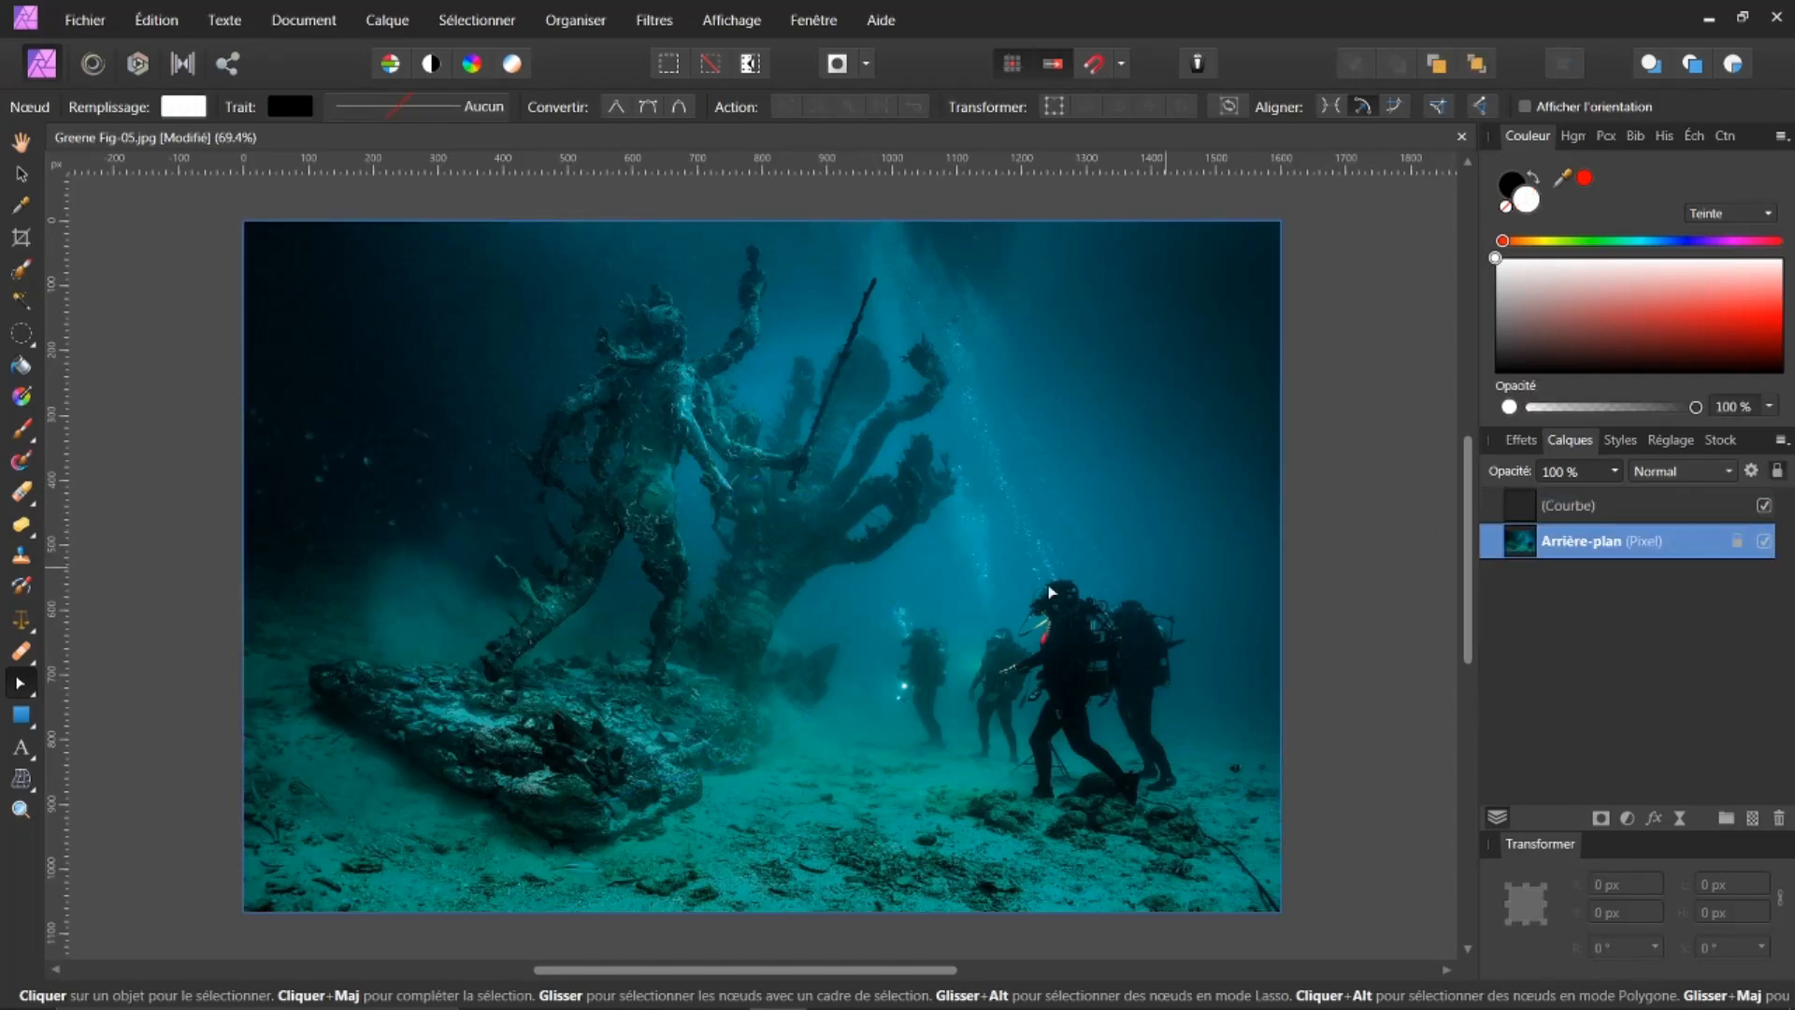
click(1526, 513)
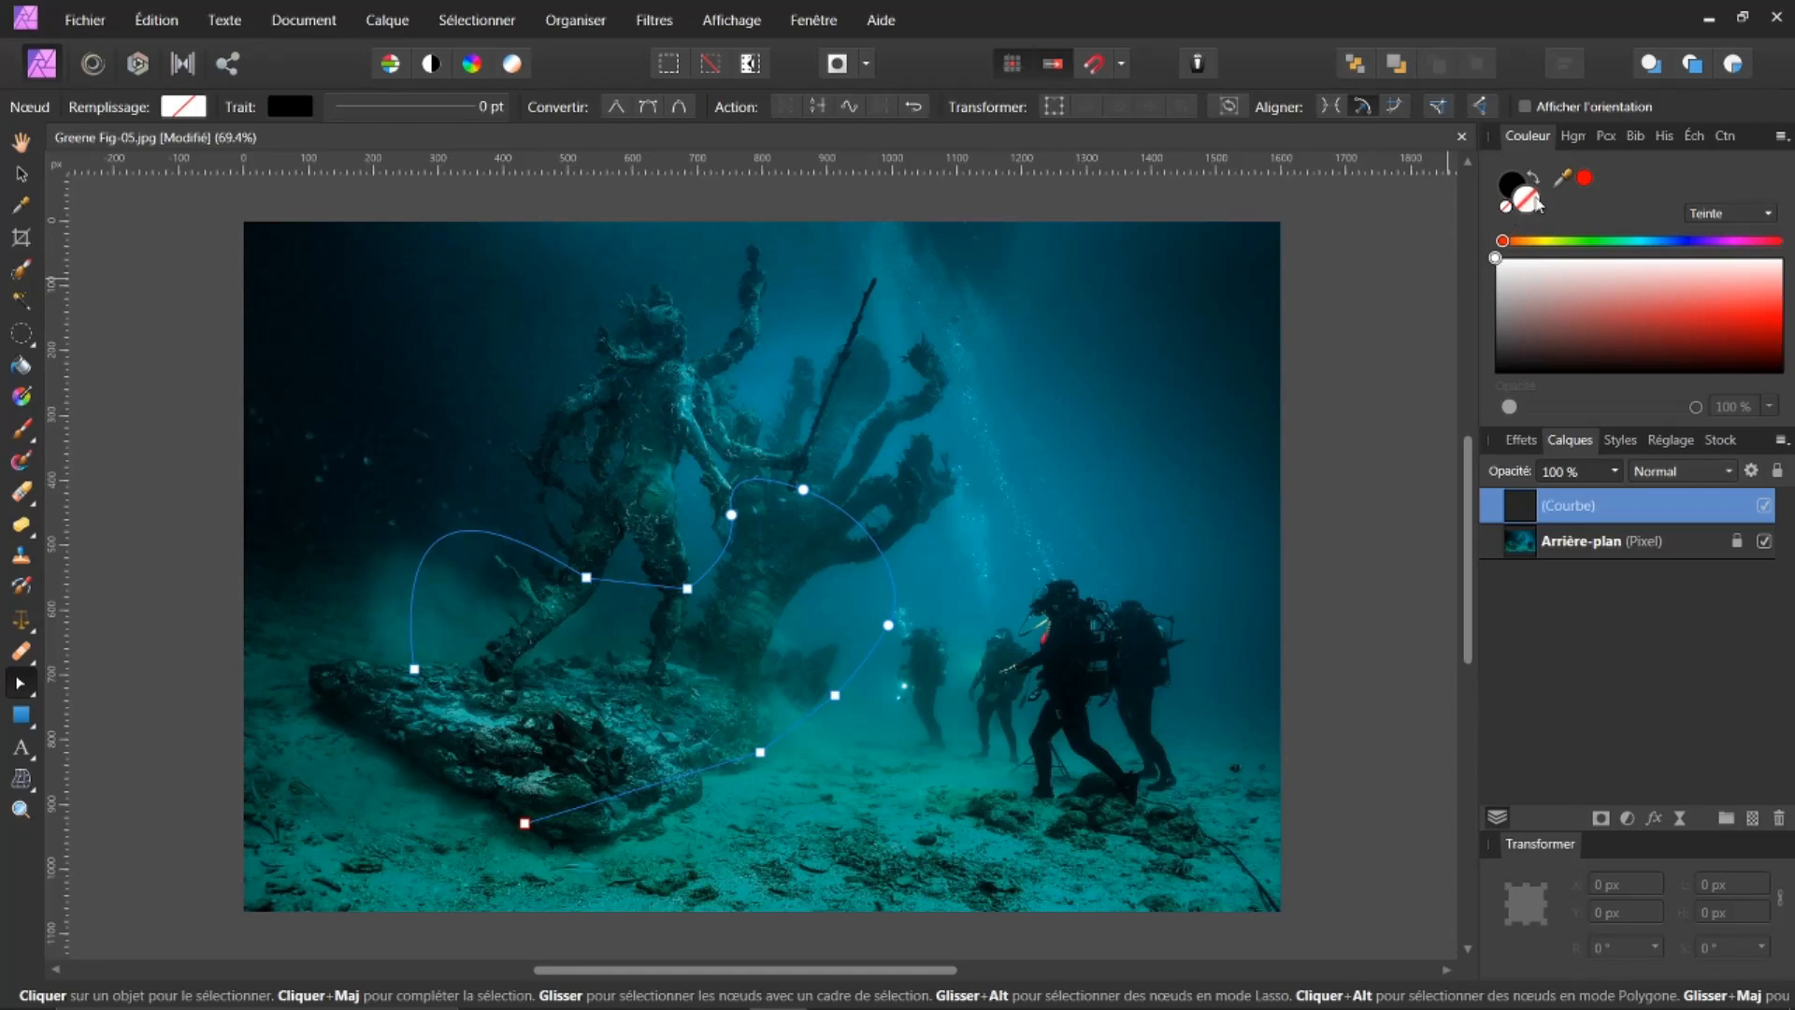
click(1496, 261)
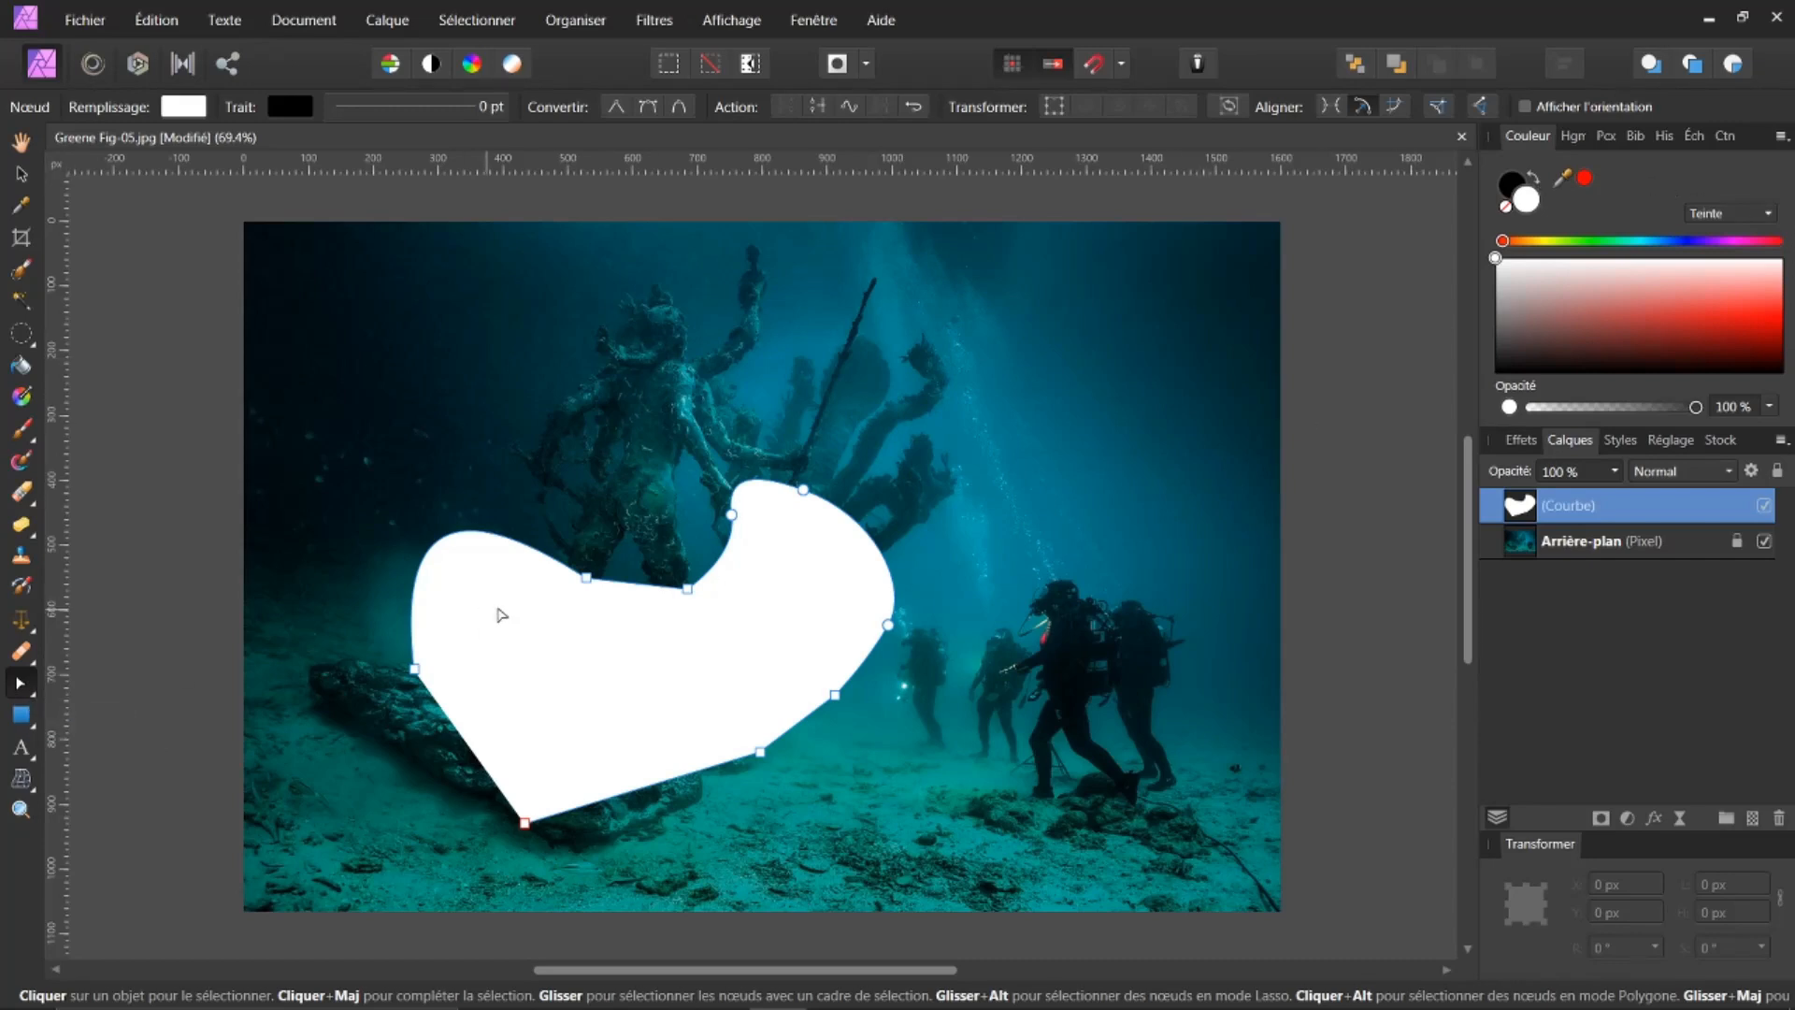
click(1780, 818)
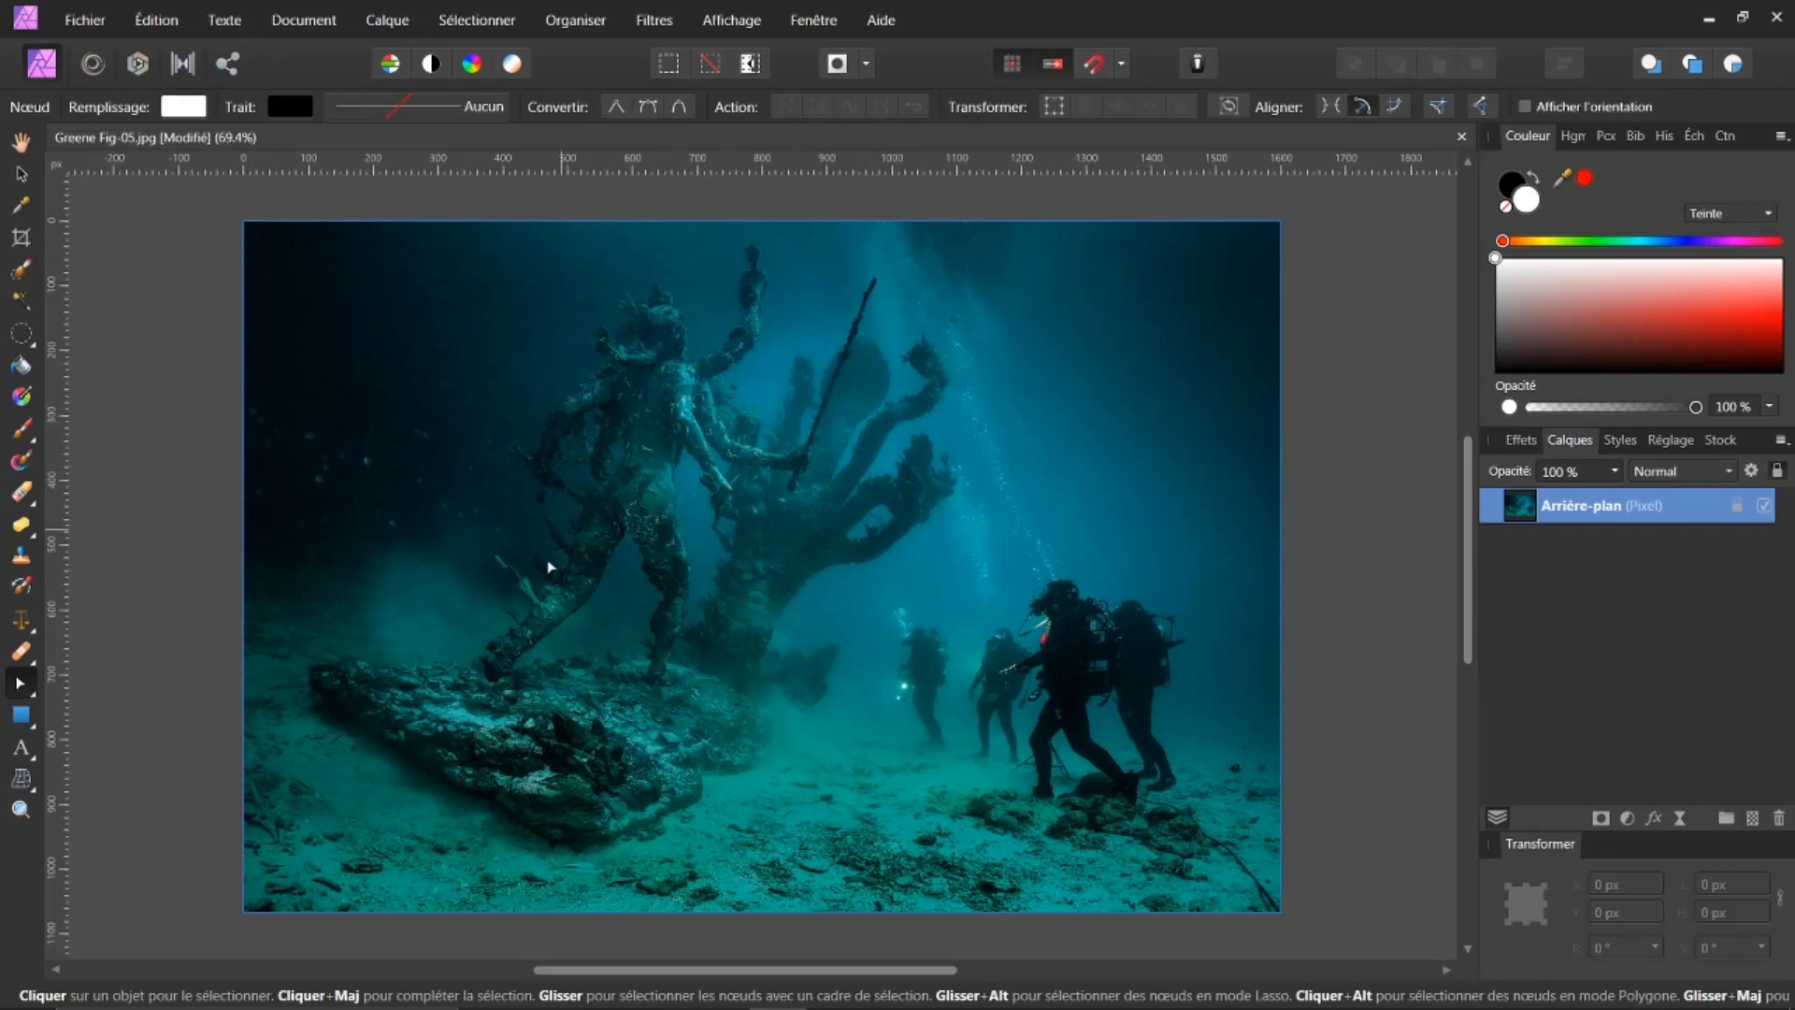
Draw a white rectangle about 140 × 607 px over the rock and resize it to about 189 × 597 px from its upper-right corner
click(21, 718)
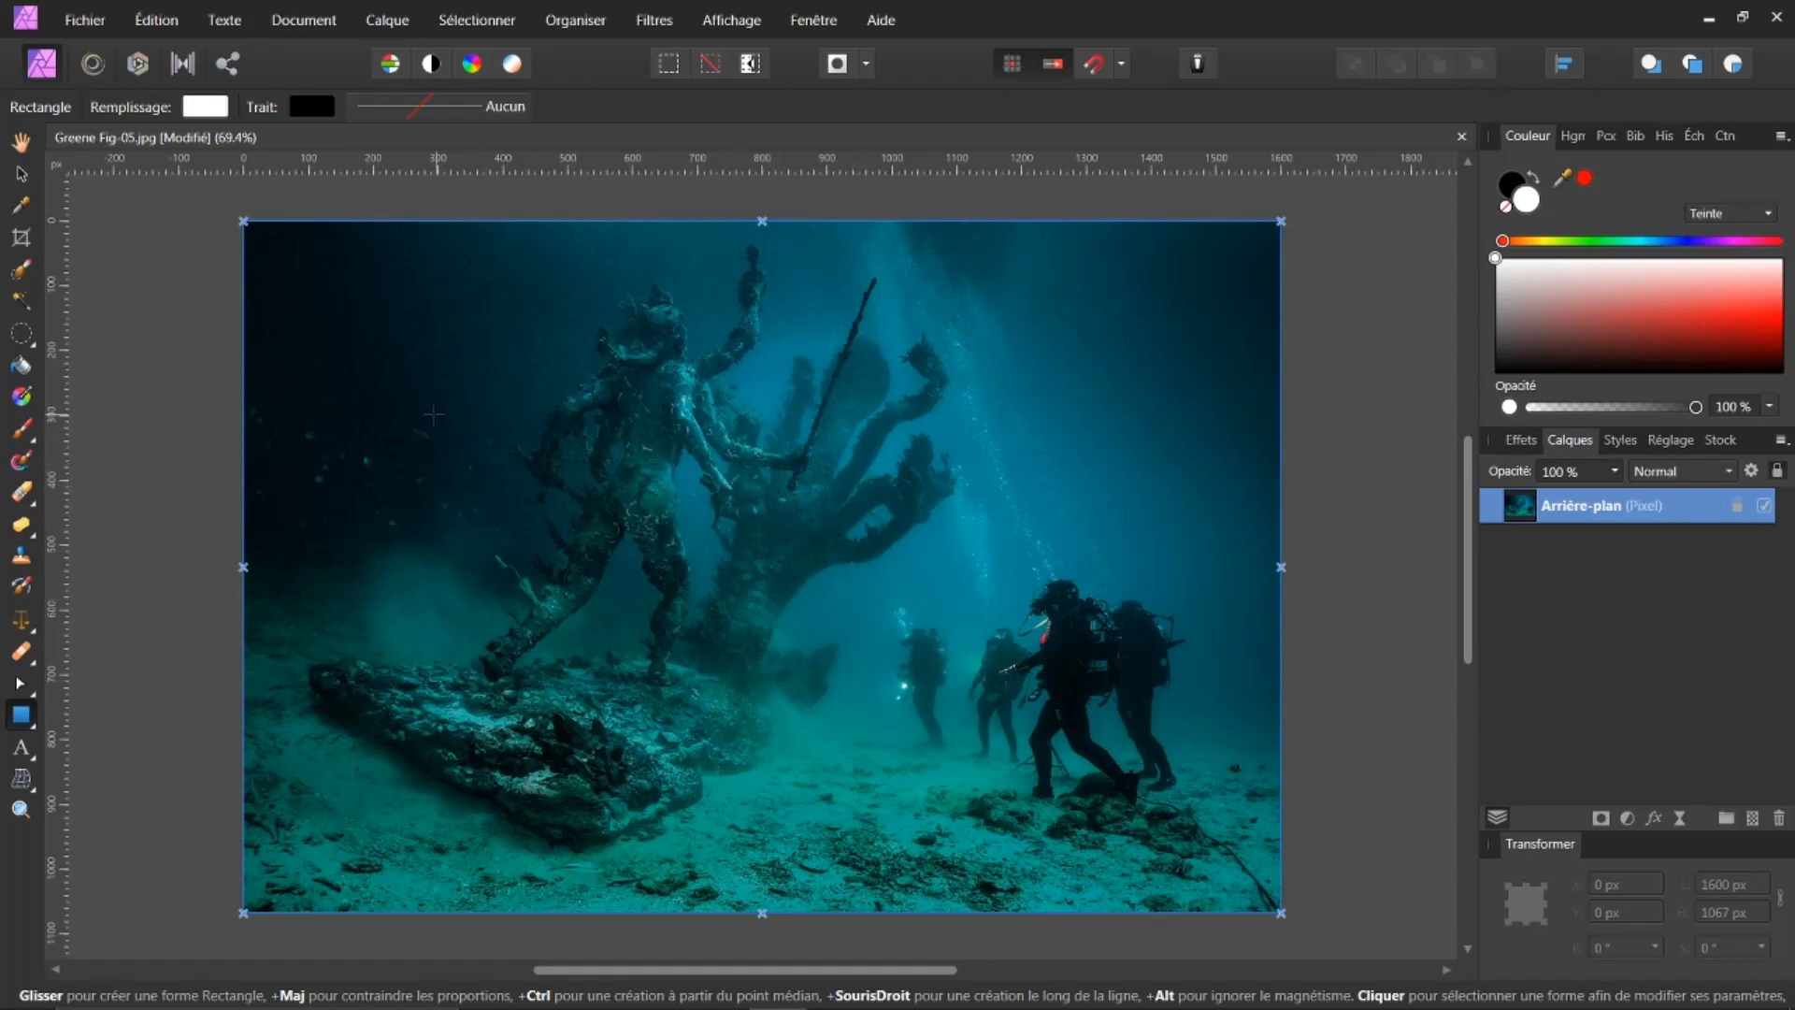
drag(465, 473, 570, 867)
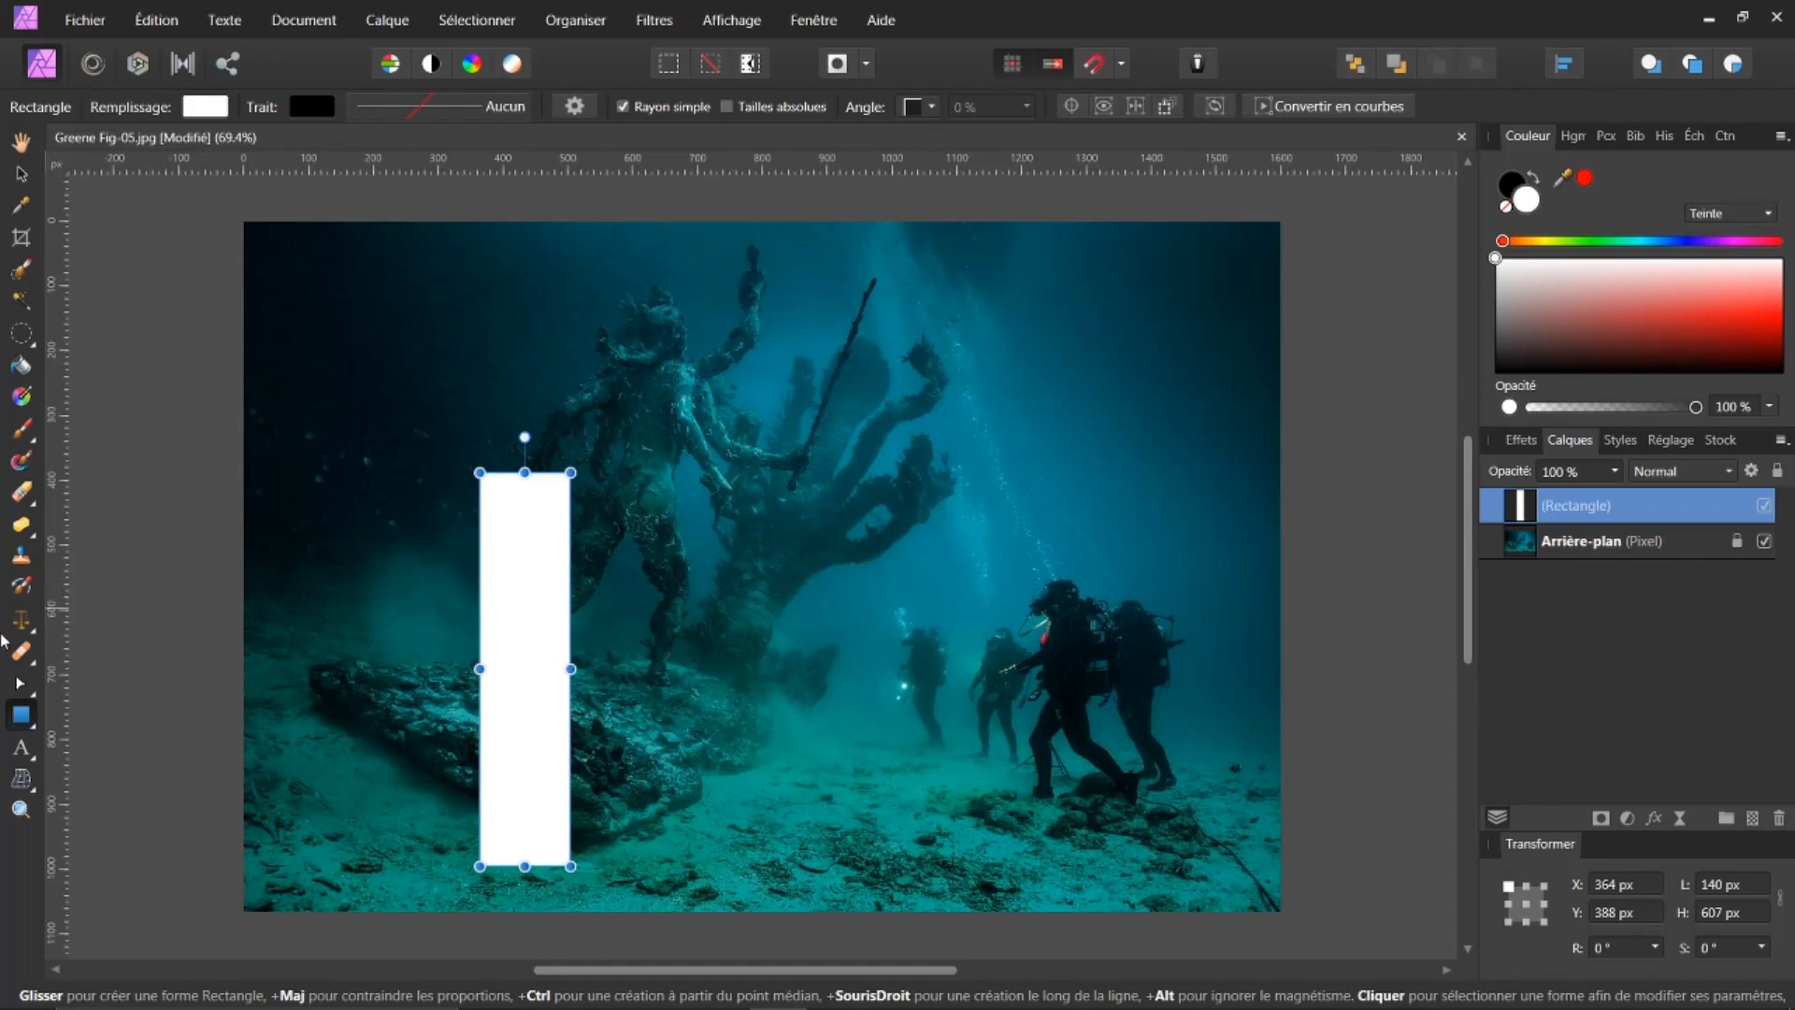
click(19, 685)
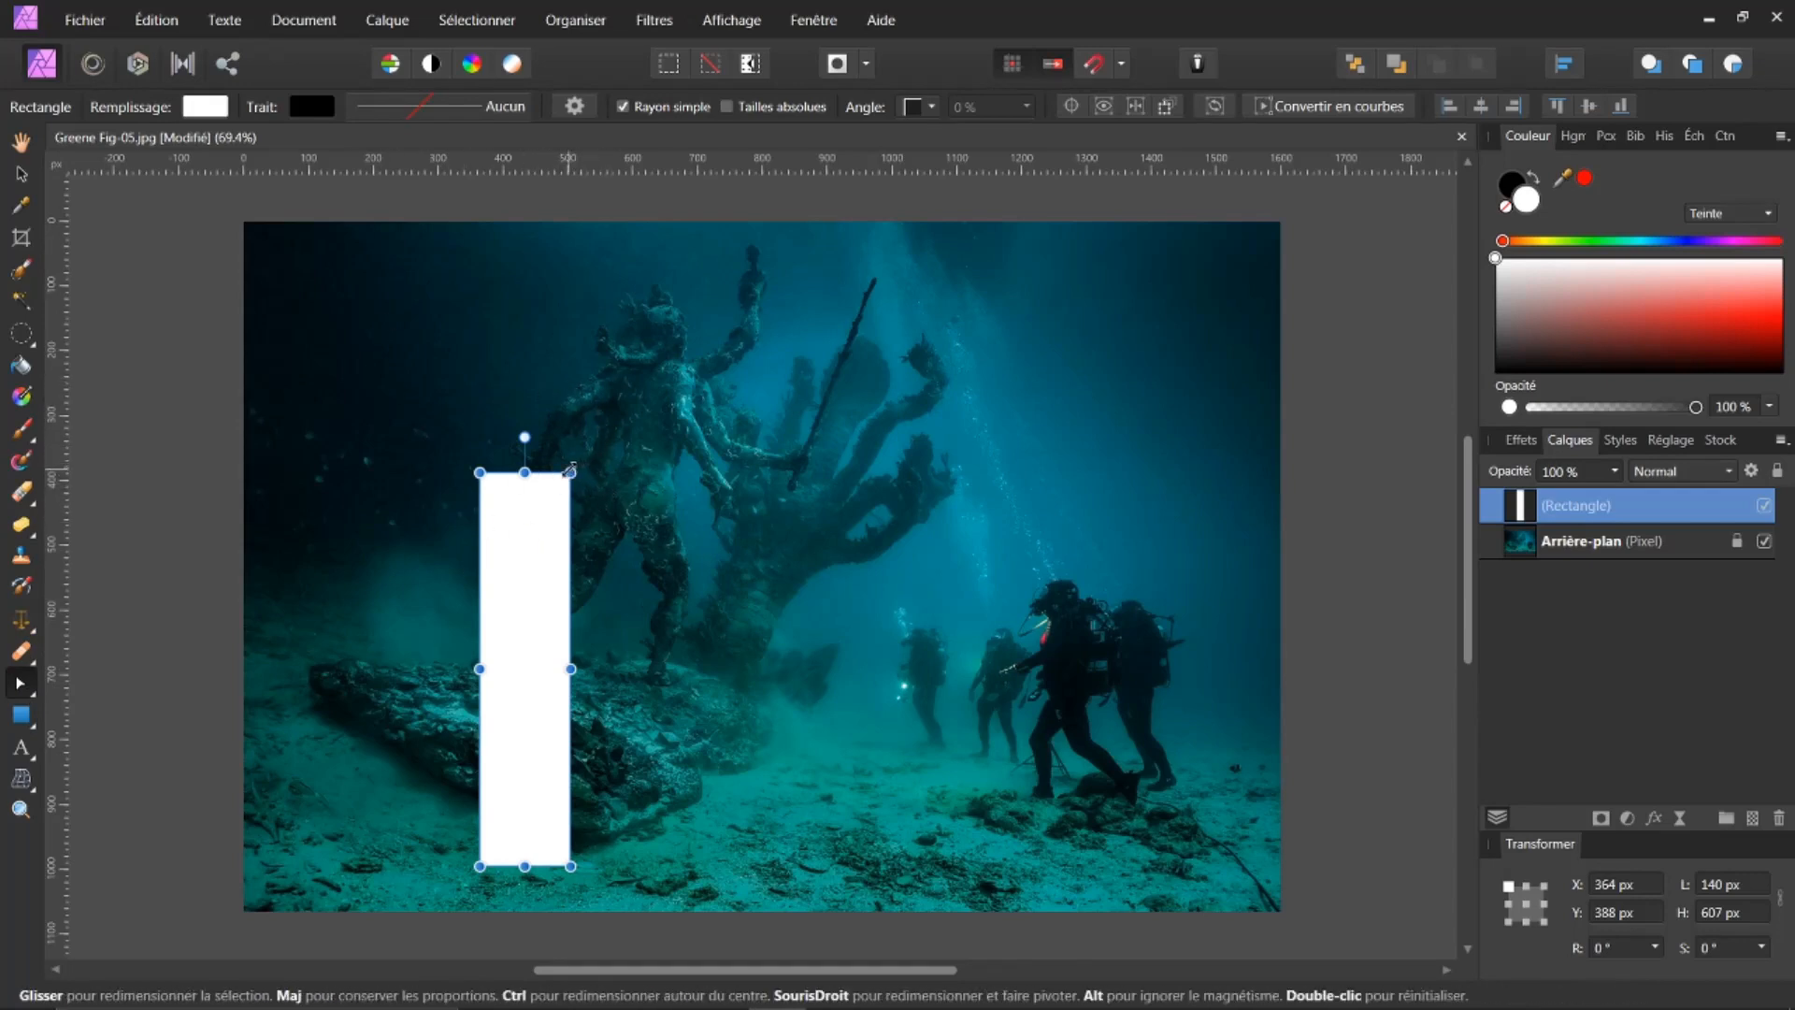
mouse_move(570, 472)
mouse_down()
mouse_move(605, 440)
mouse_move(585, 420)
mouse_move(629, 470)
mouse_move(545, 419)
mouse_move(634, 397)
mouse_move(554, 488)
mouse_move(602, 479)
mouse_up()
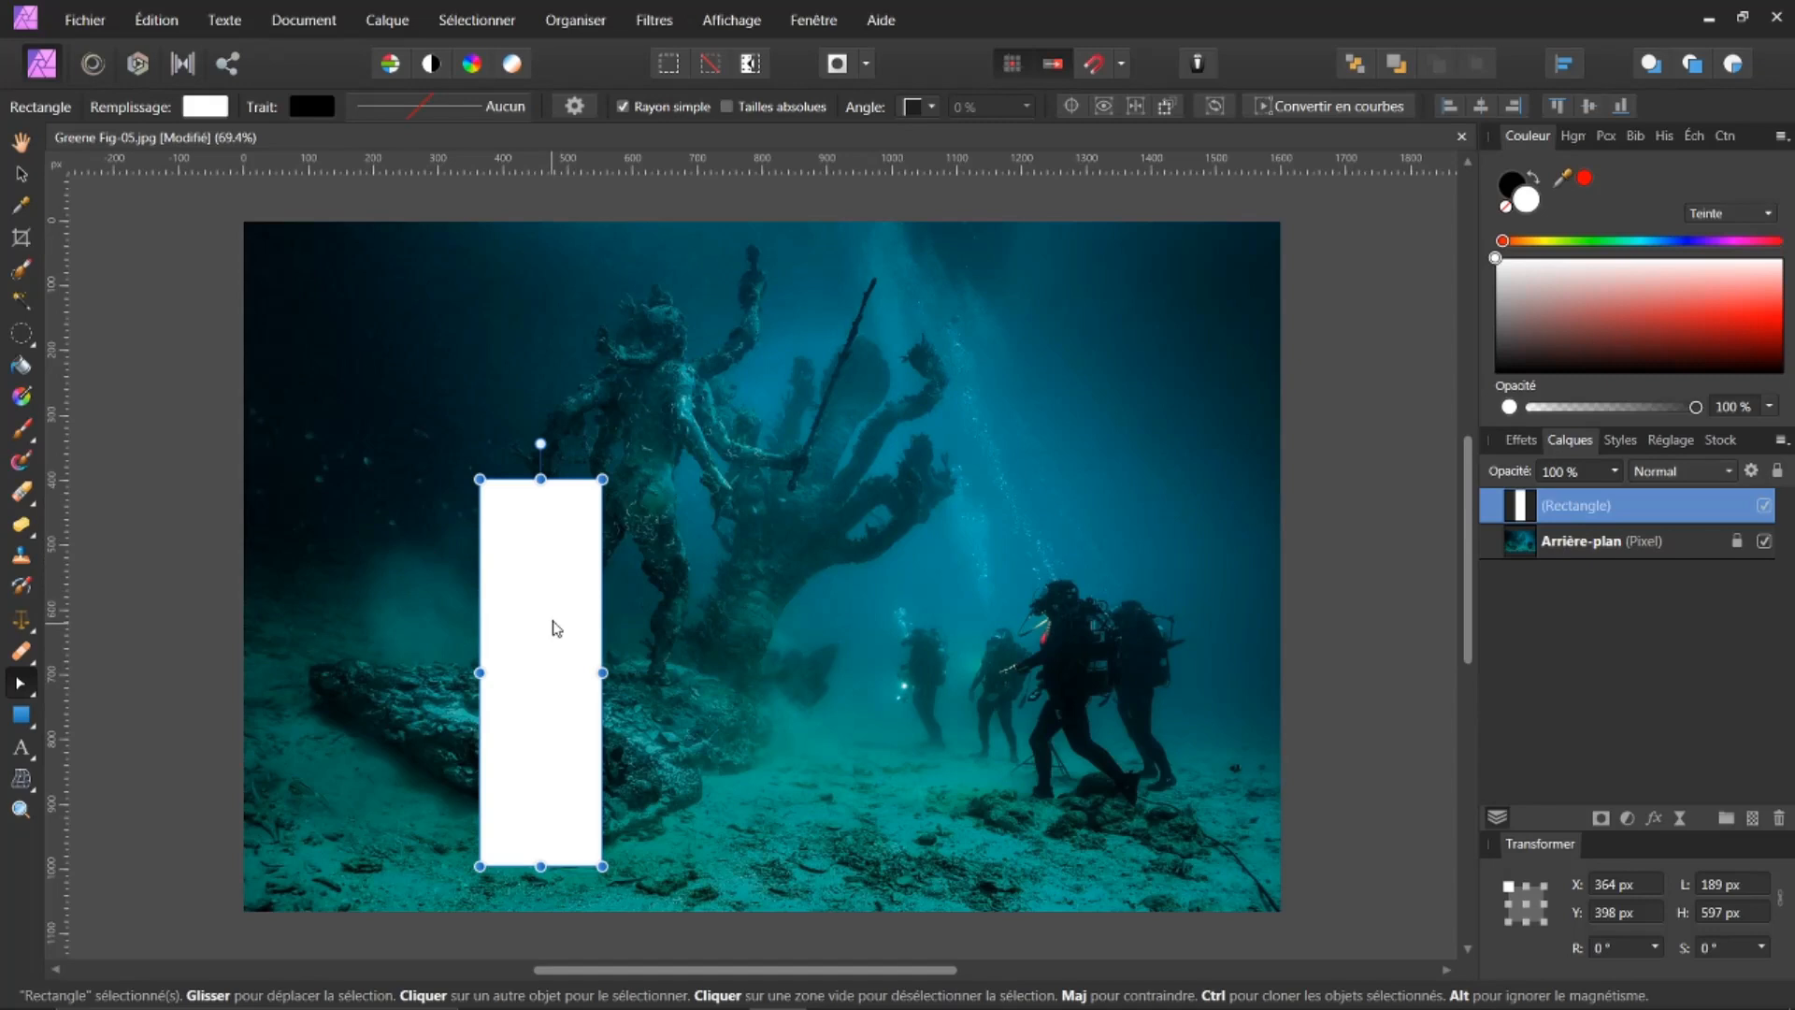
Convert the rectangle to curves and move its upper-right node to about X 569, Y 394 px with the Node tool
right_click(548, 560)
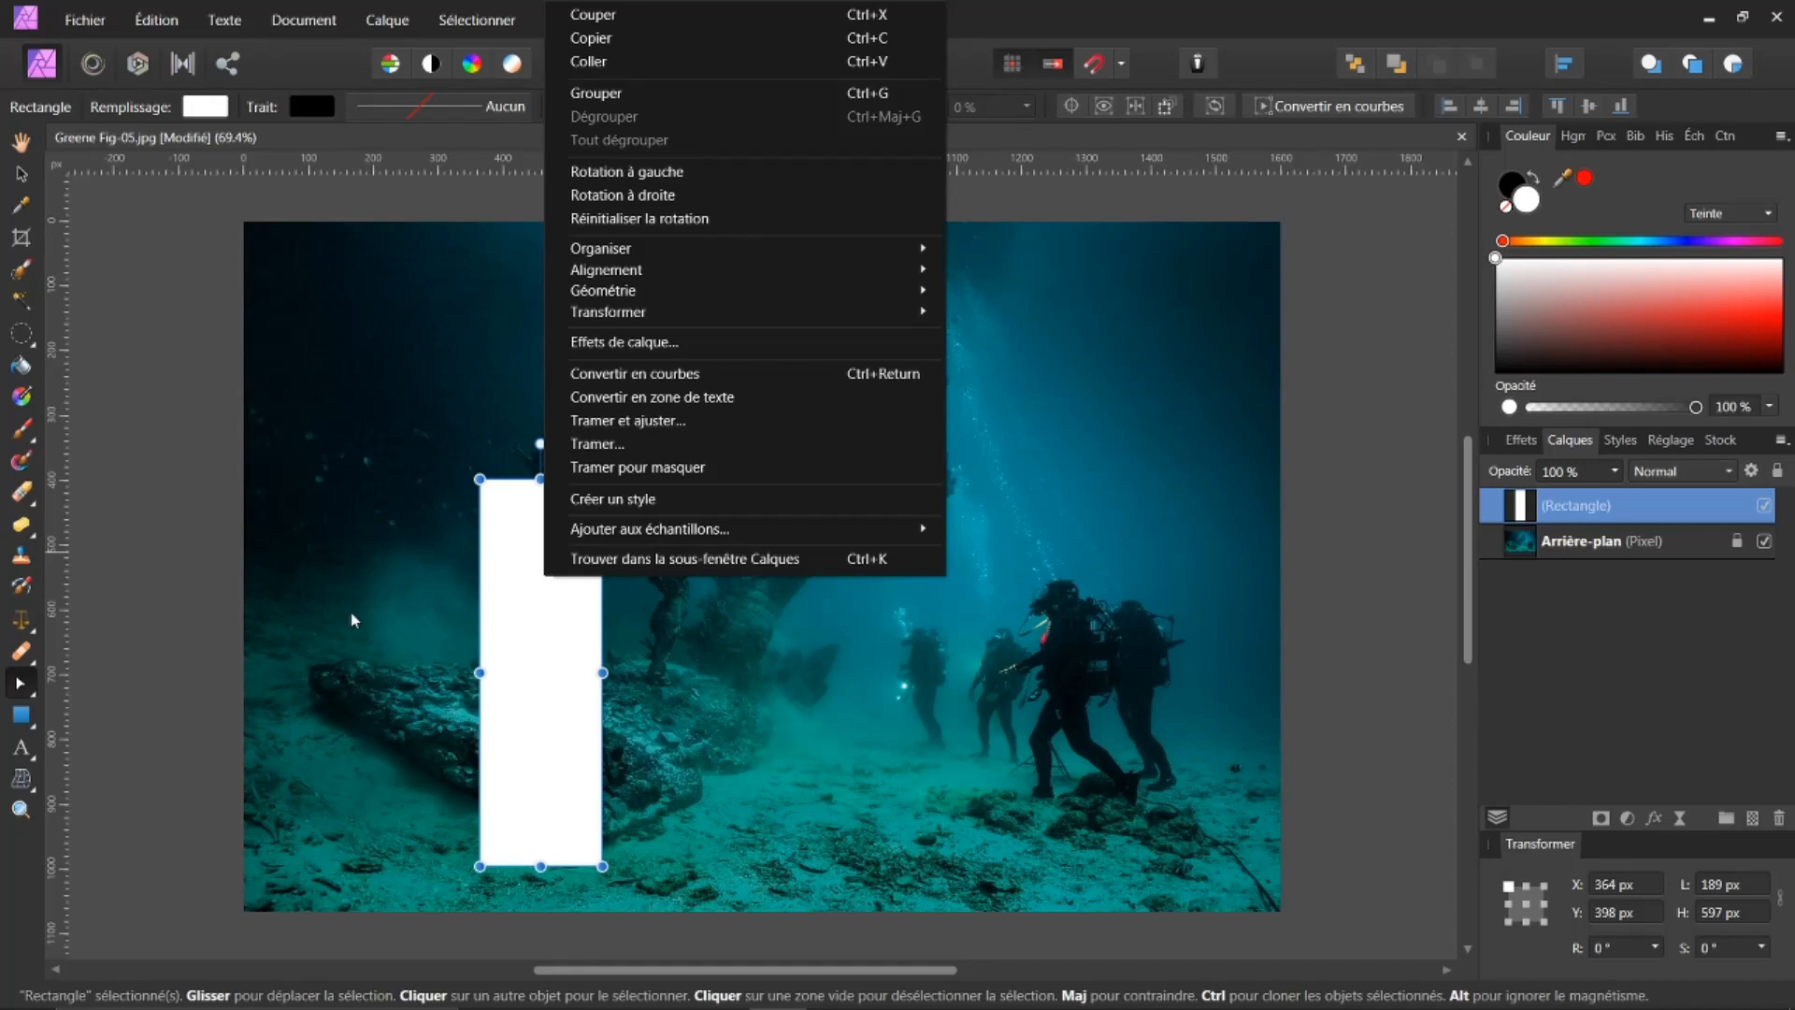
click(20, 718)
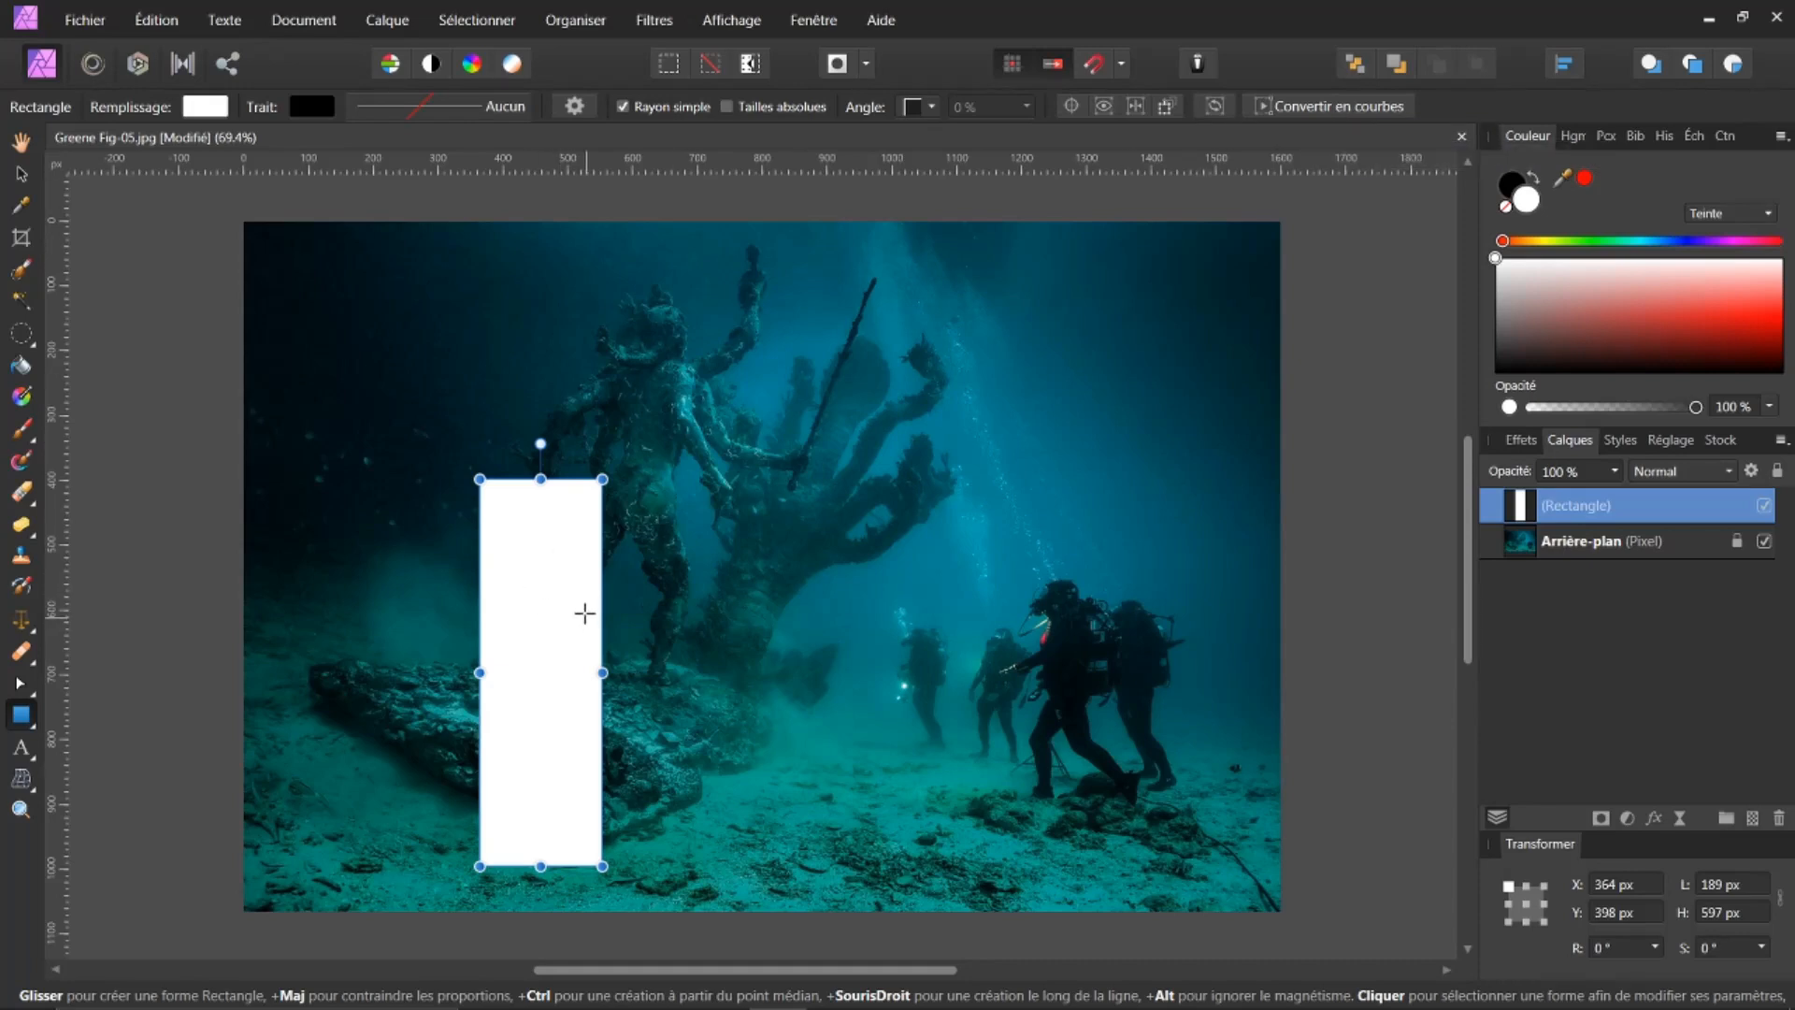
click(1332, 104)
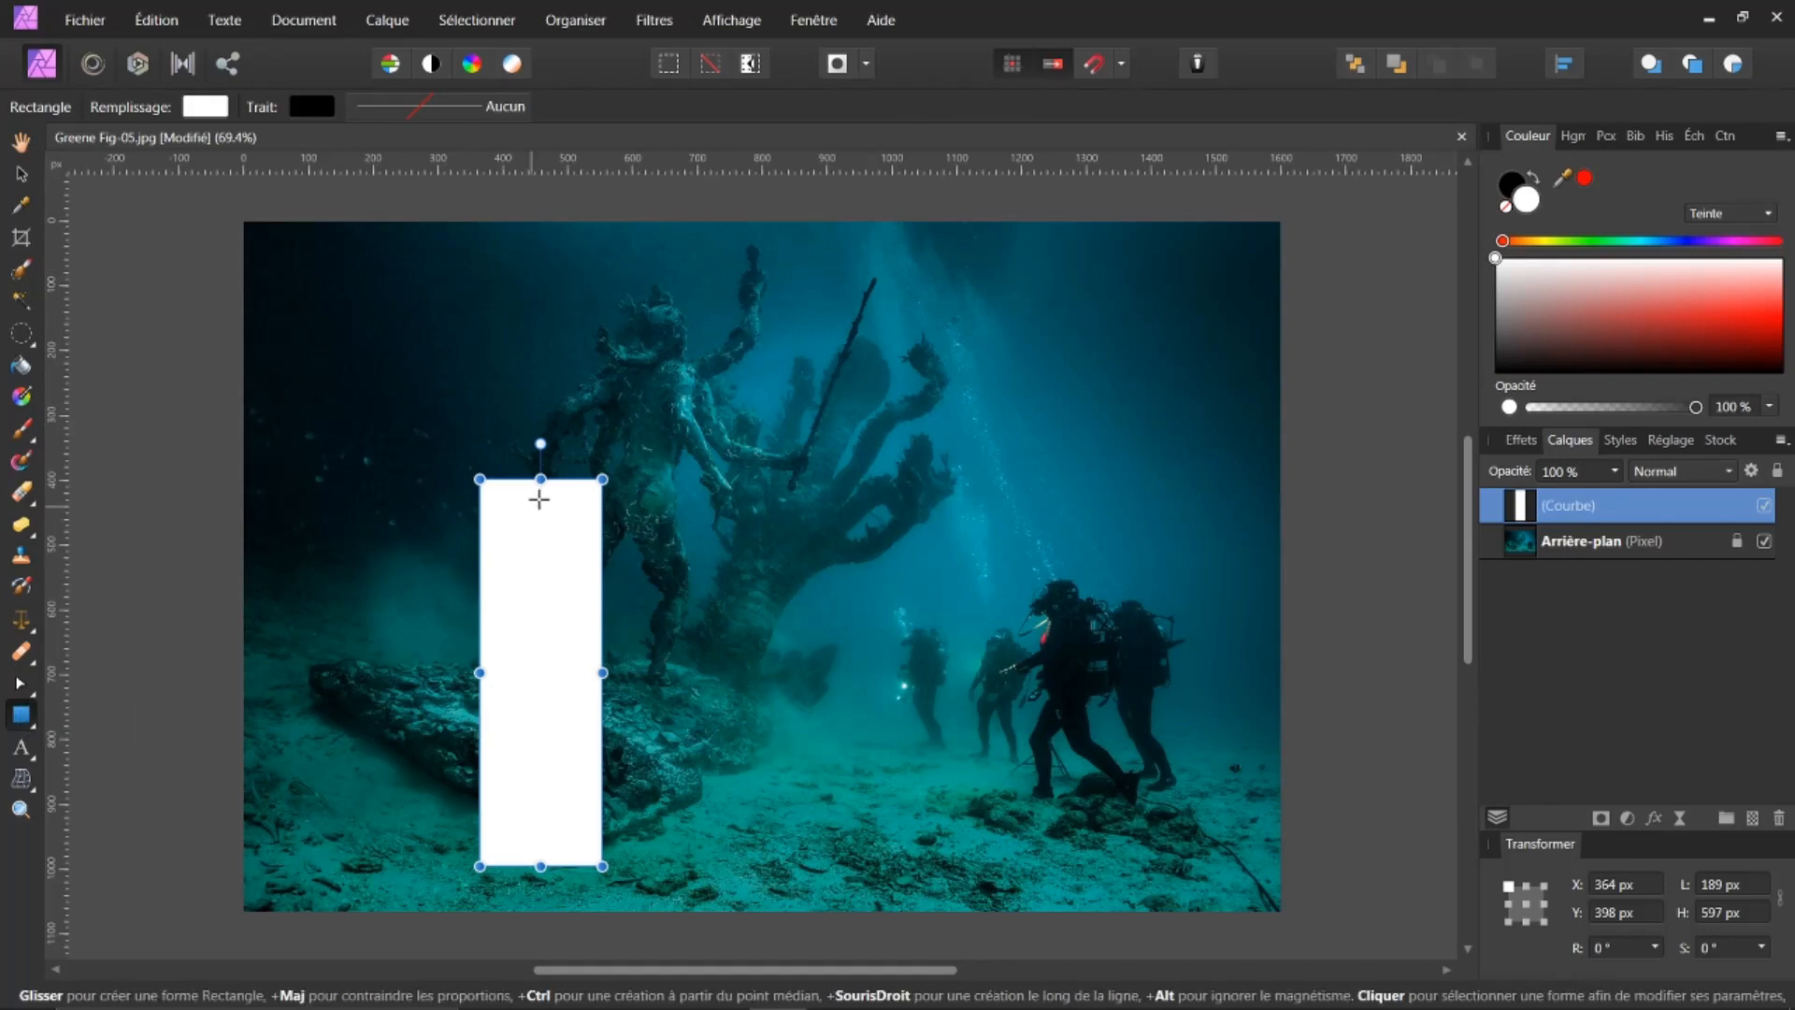
click(20, 687)
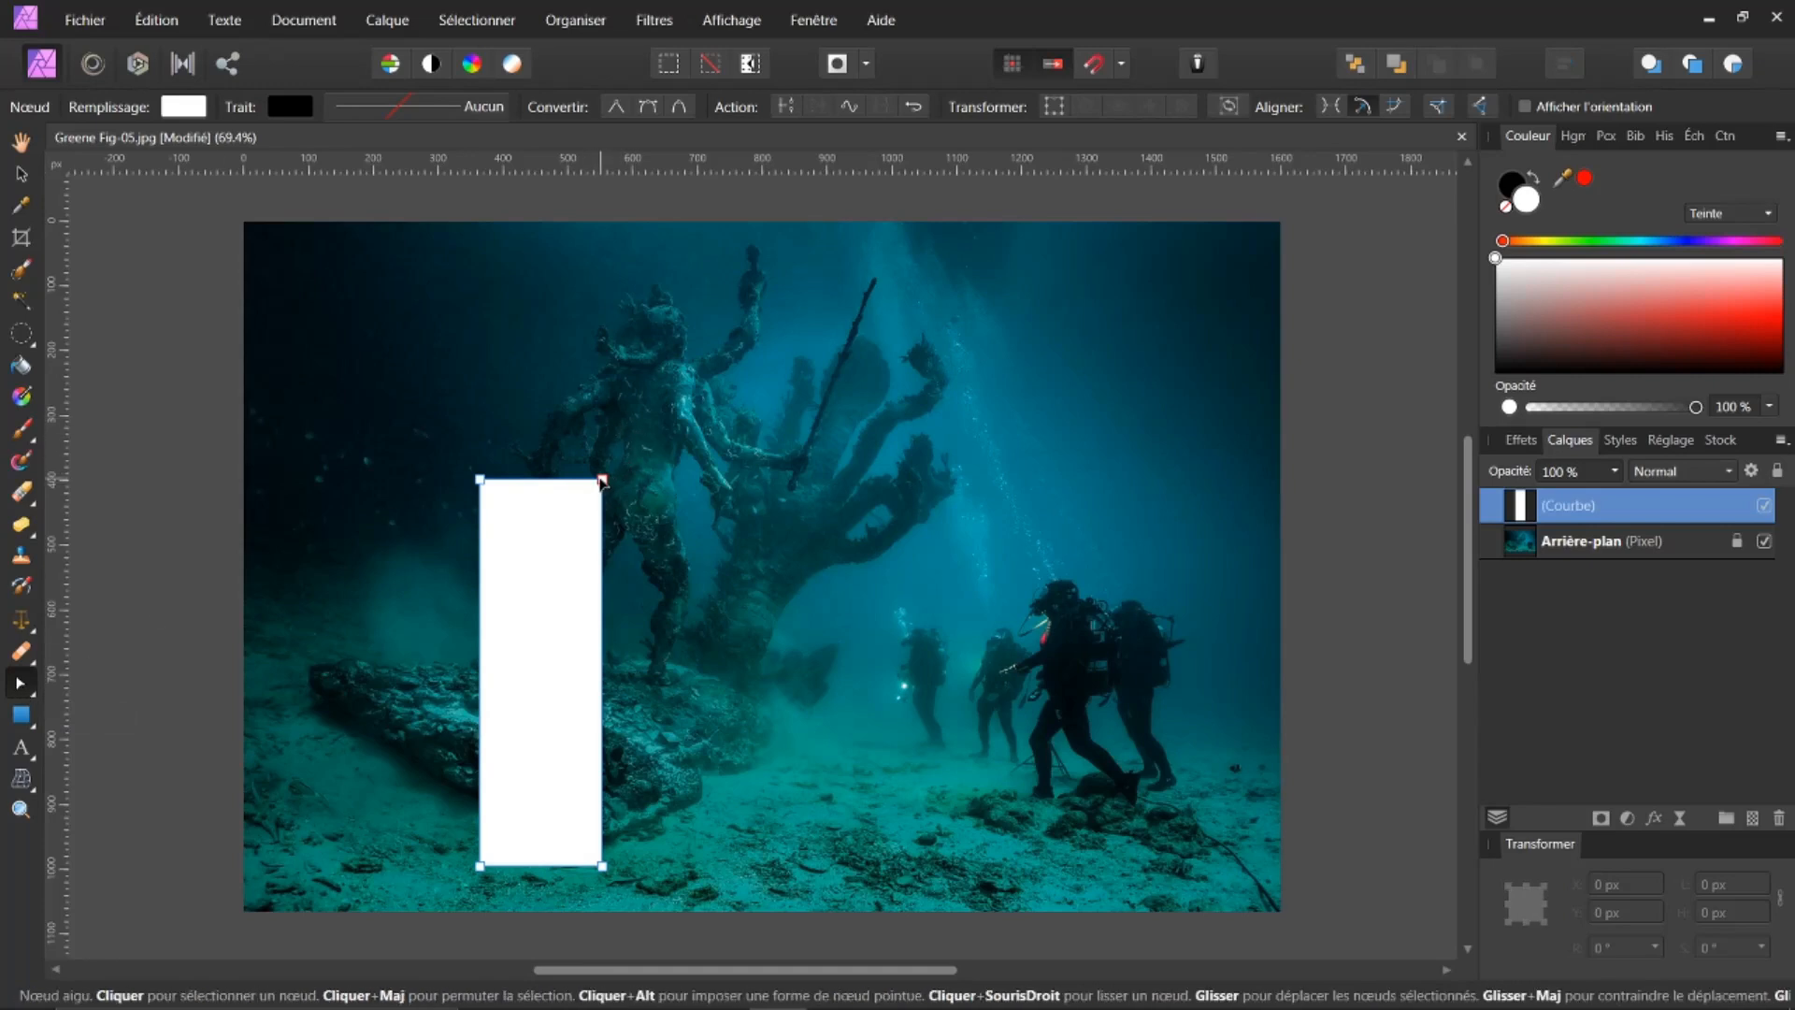
mouse_move(602, 479)
mouse_down()
mouse_move(649, 415)
mouse_move(600, 505)
mouse_move(613, 477)
mouse_up()
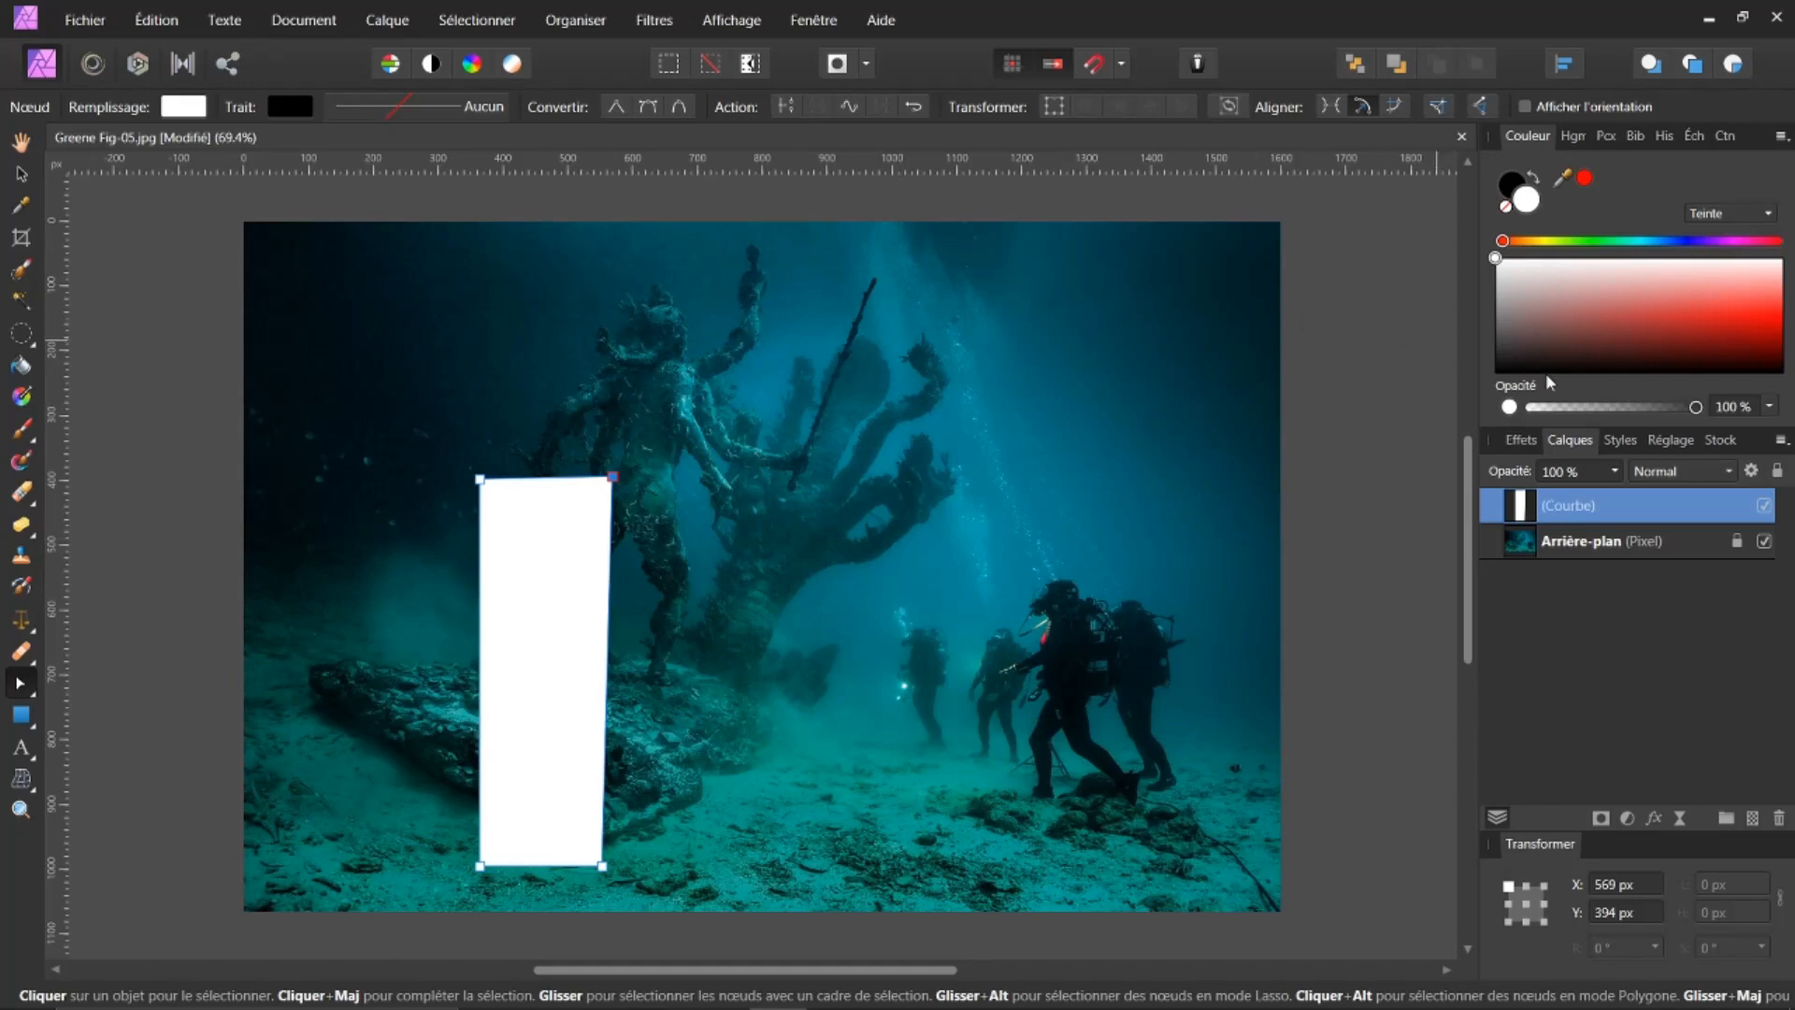
Hide the white curve layer and select the Arrière-plan photo layer
click(1764, 506)
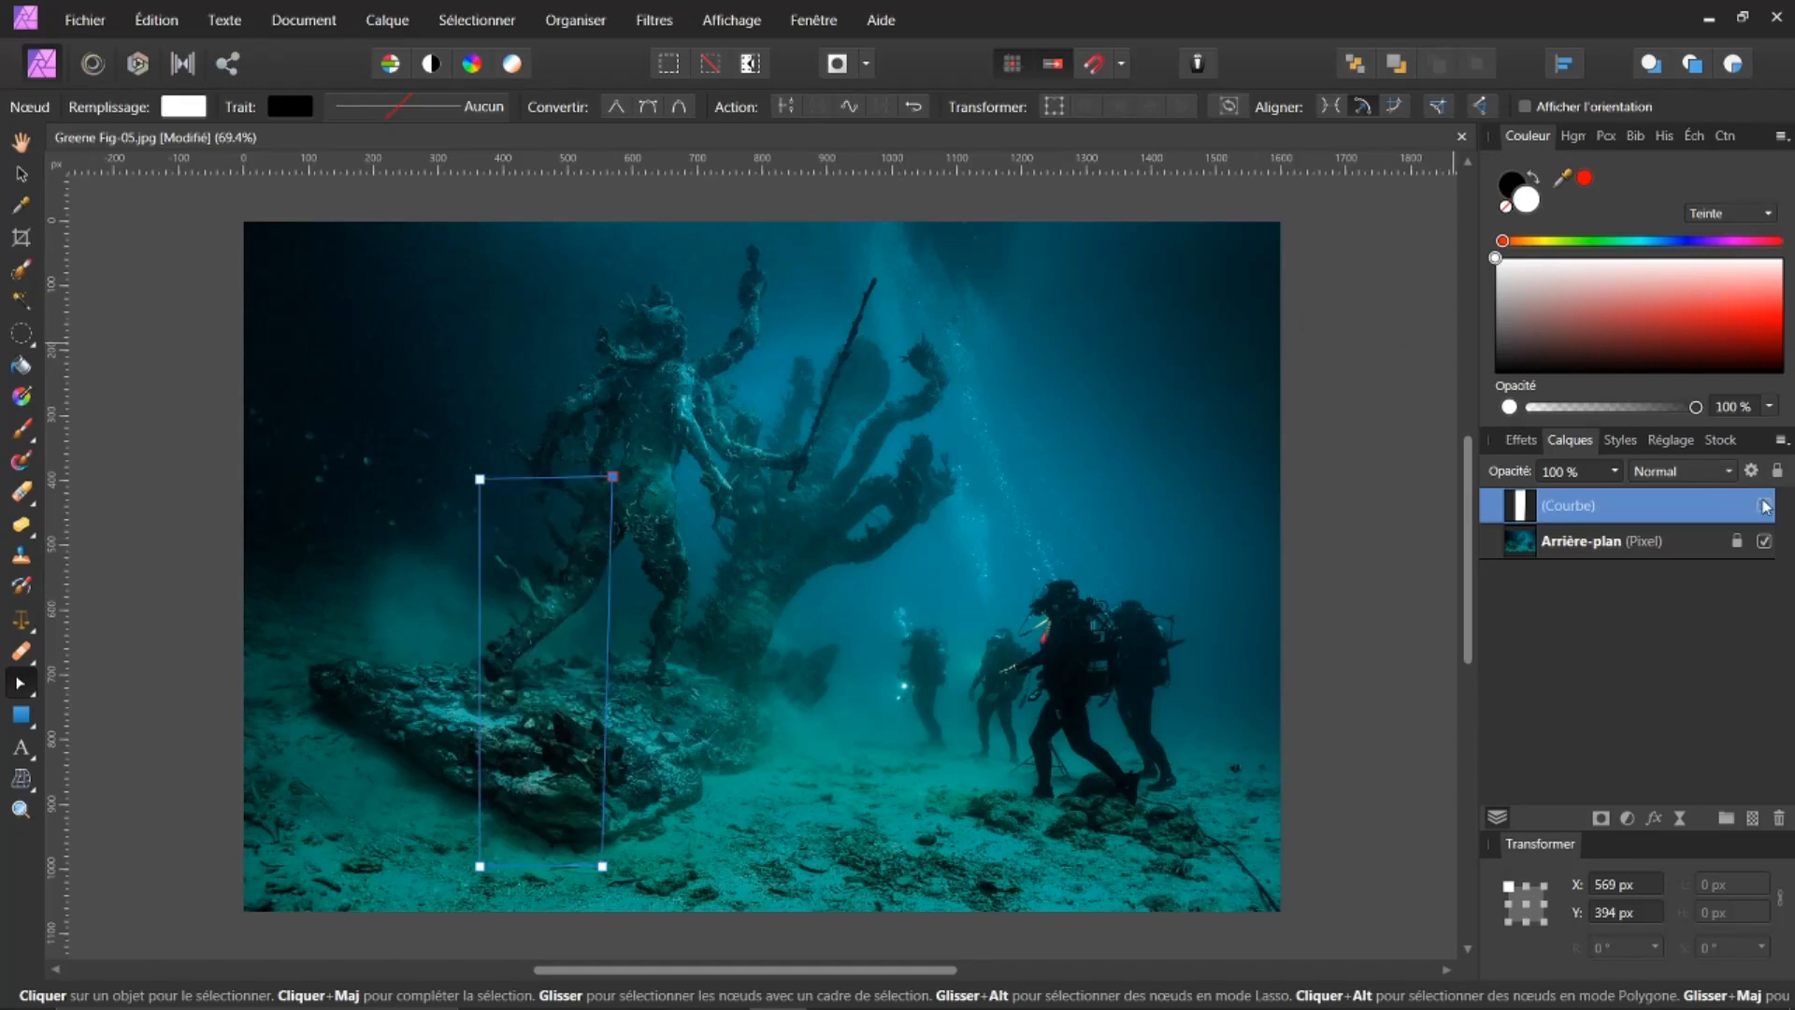
click(1571, 547)
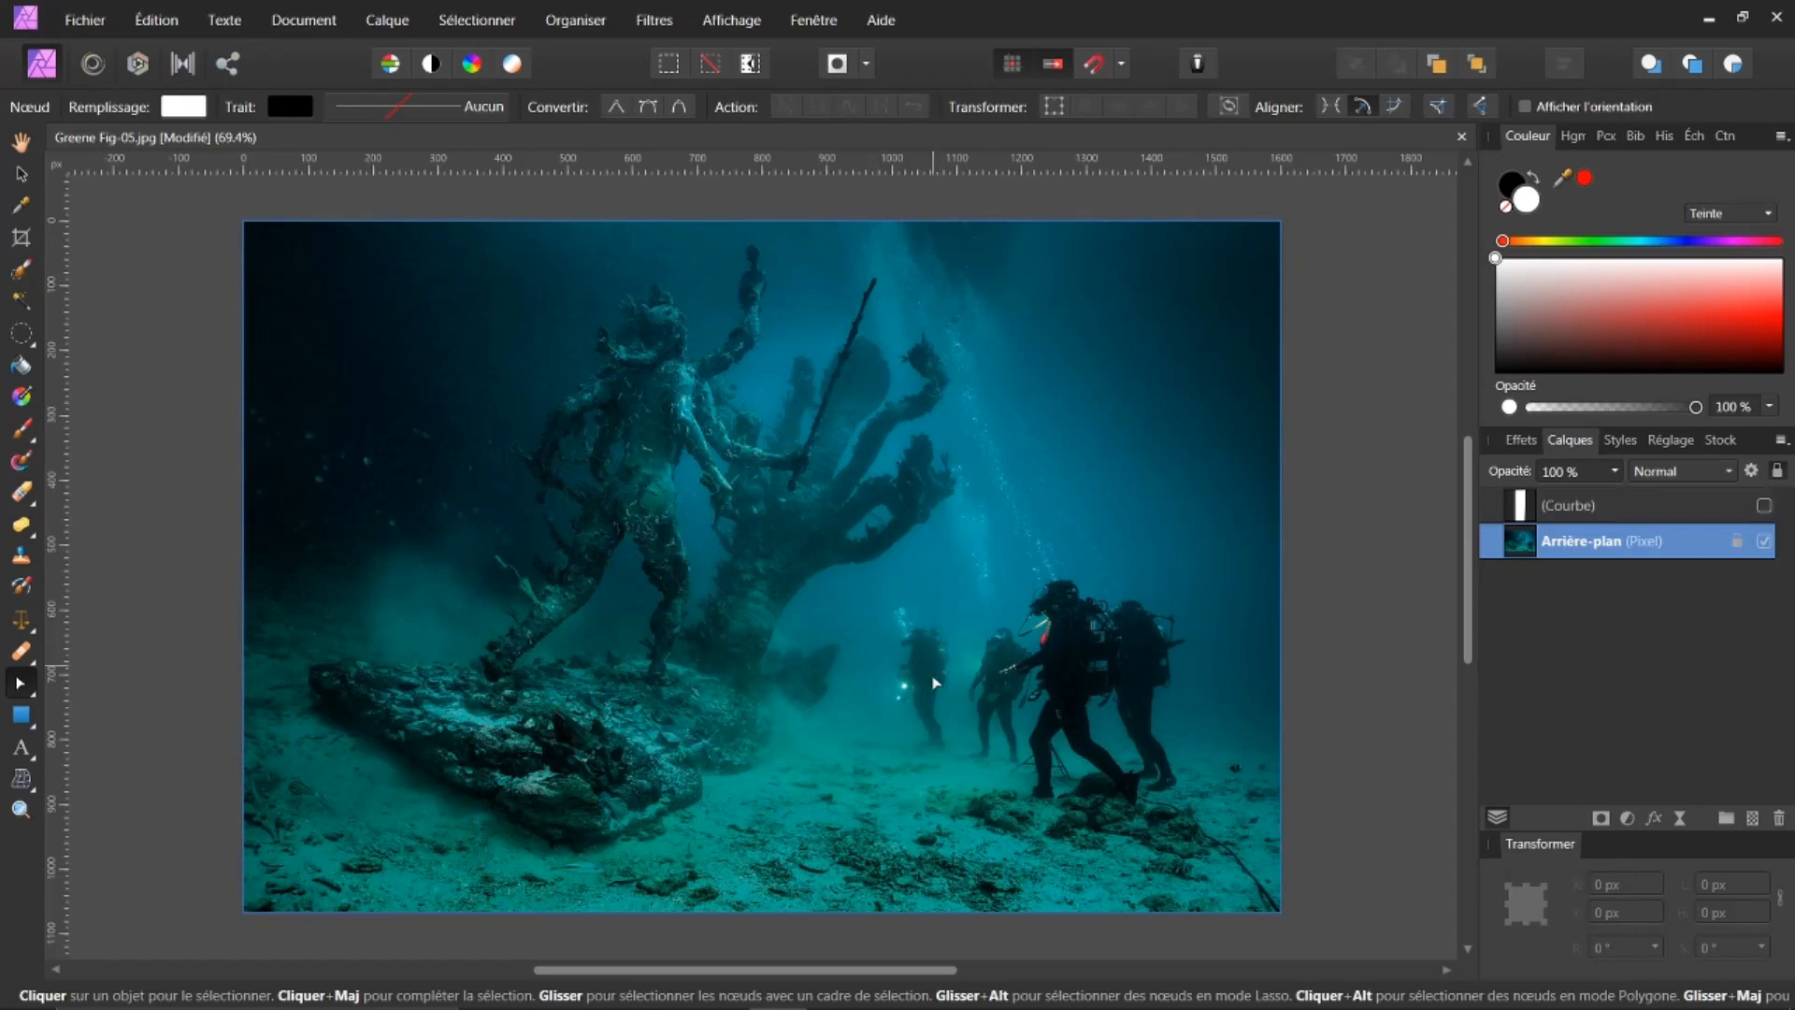
scroll(903, 708, up, 3)
scroll(905, 711, up, 4)
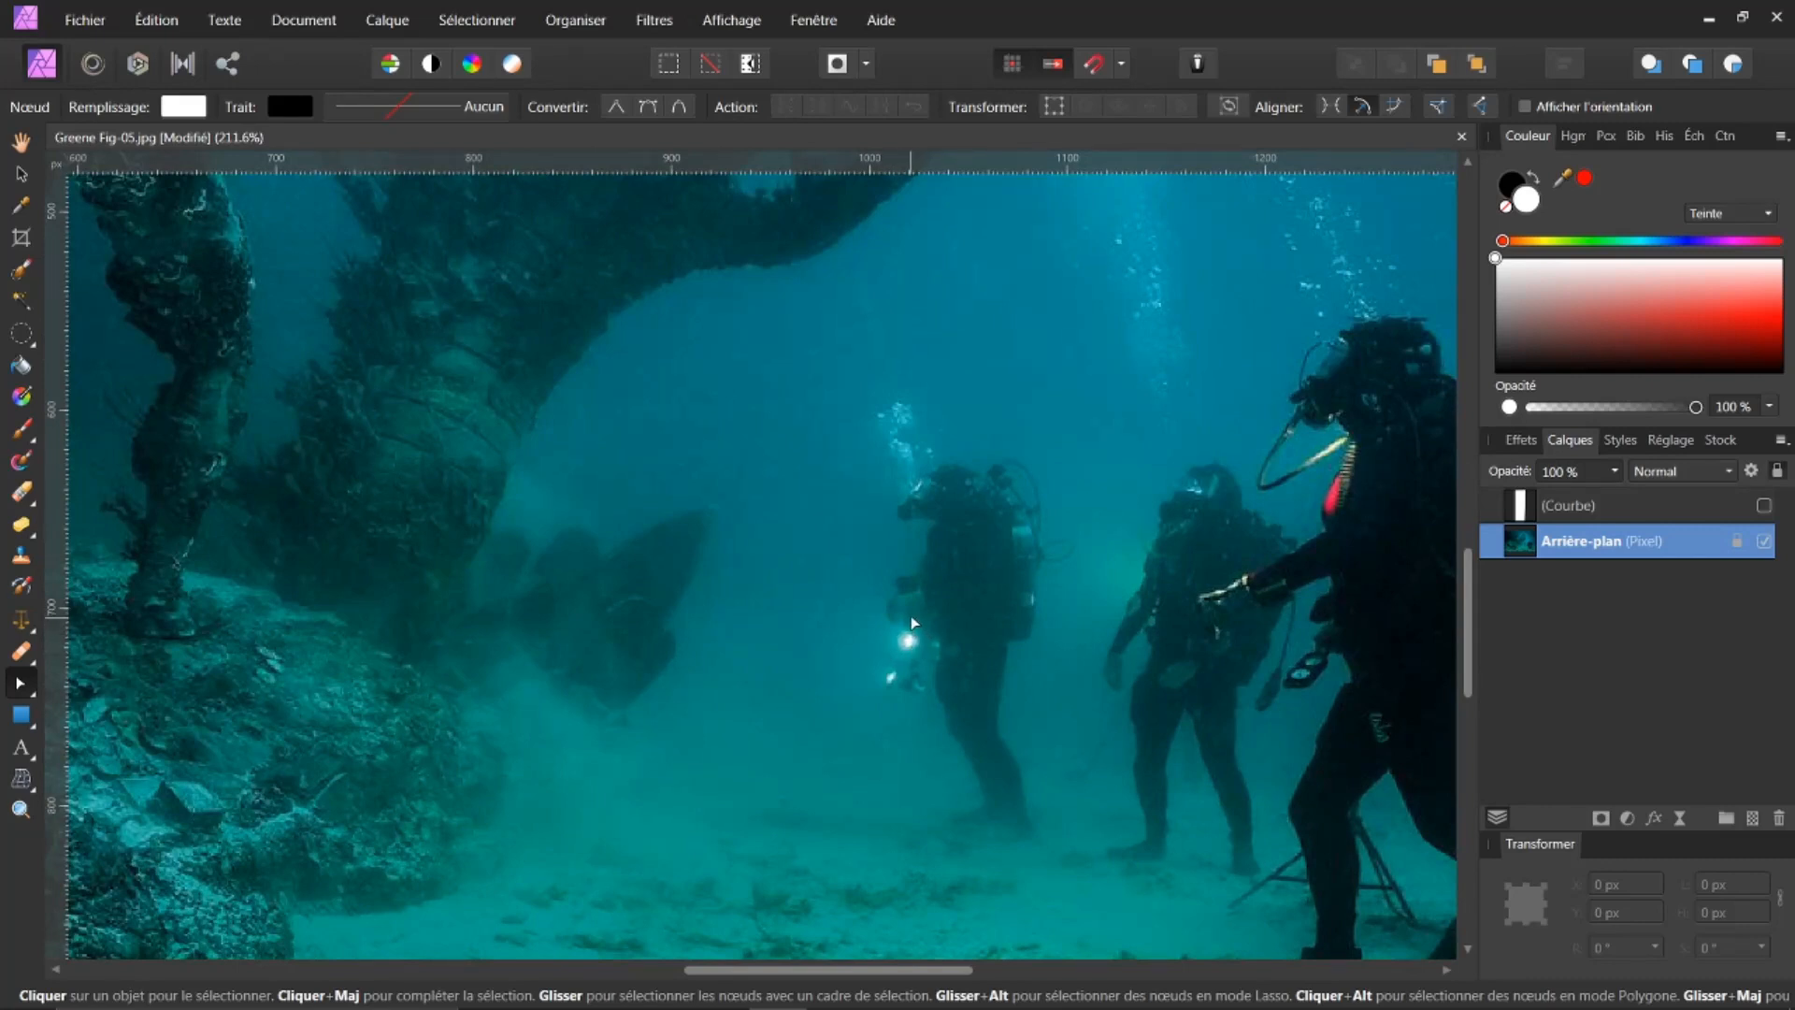
scroll(905, 624, down, 4)
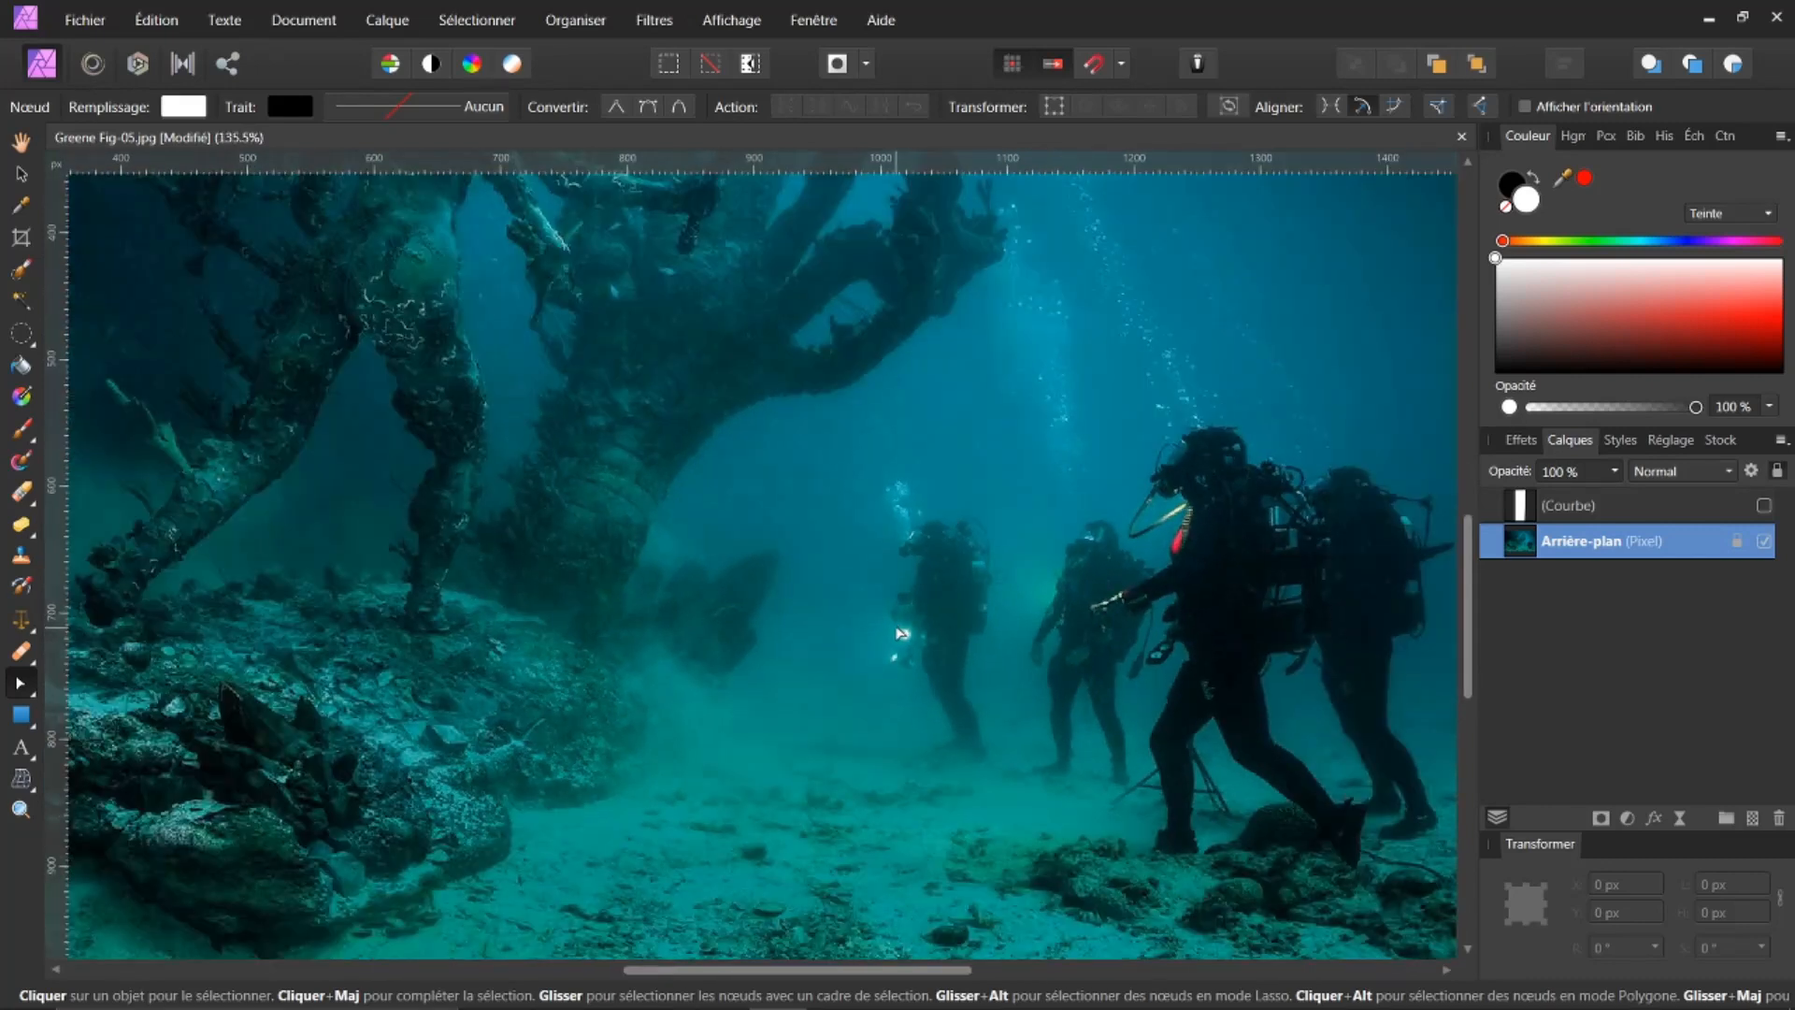
scroll(896, 632, down, 1)
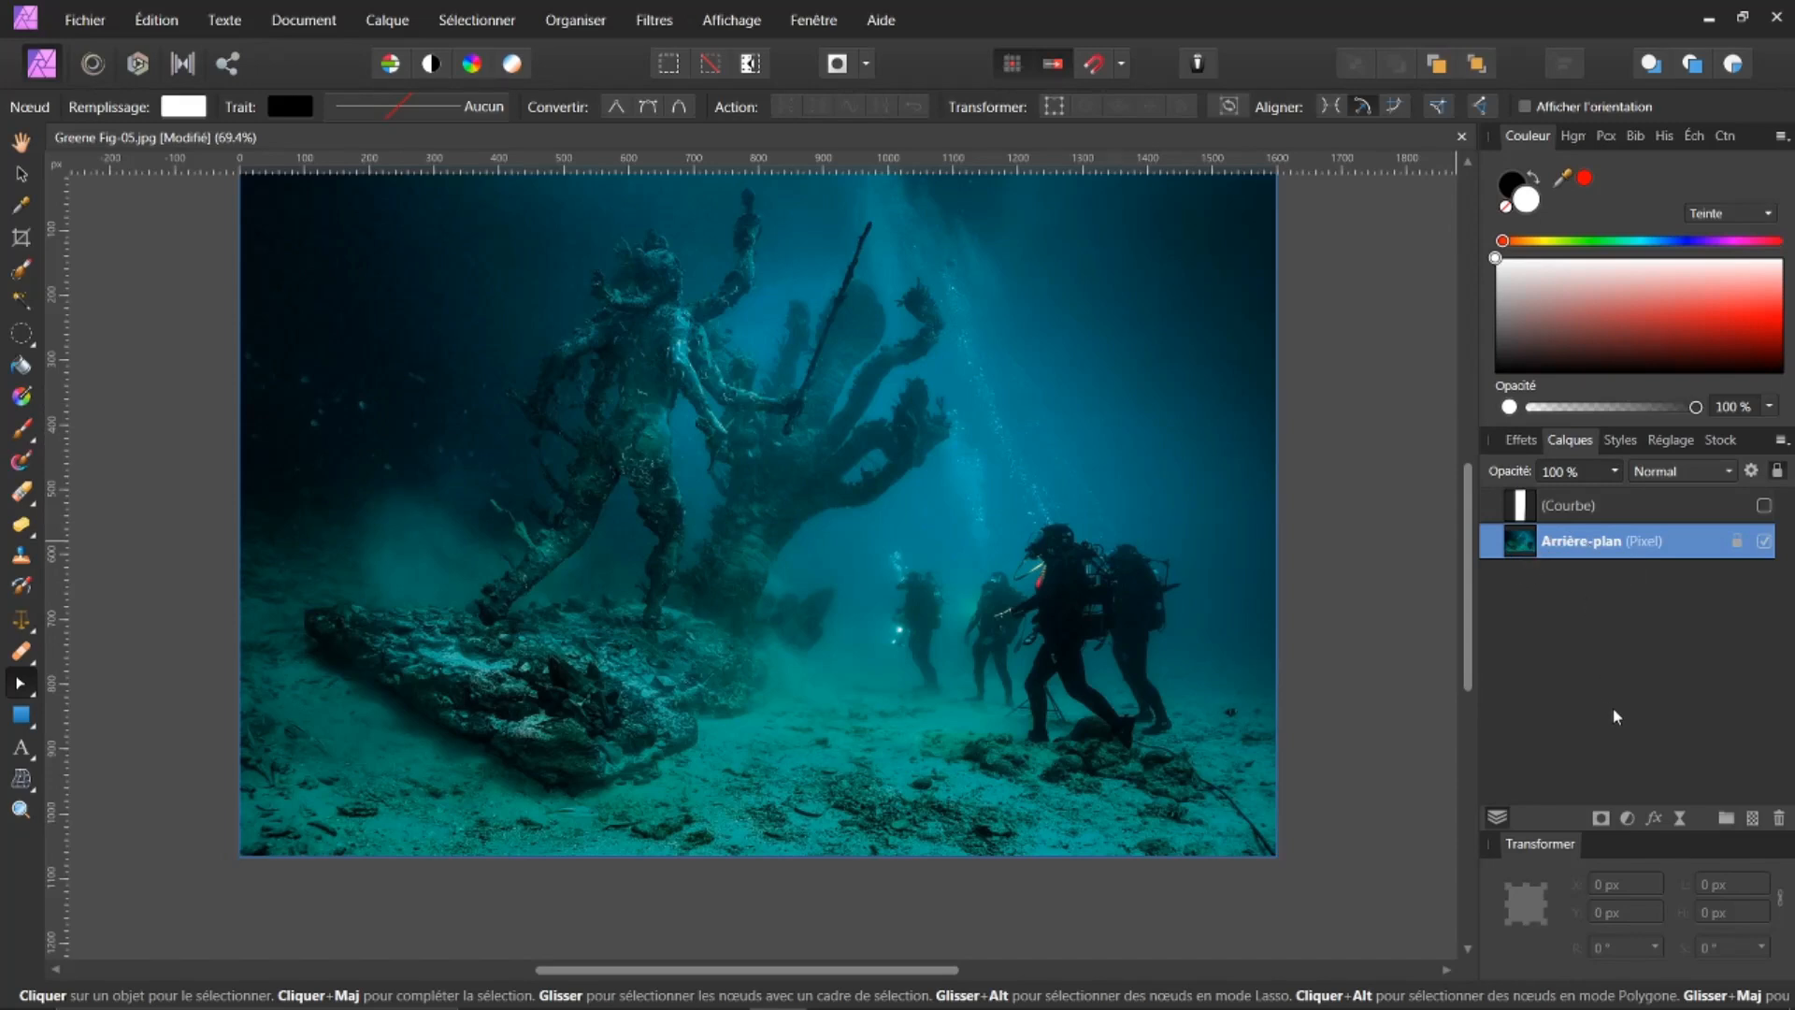
Add a Brightness/Contrast adjustment above the Arrière-plan layer and set its brightness to -51 %
click(1629, 817)
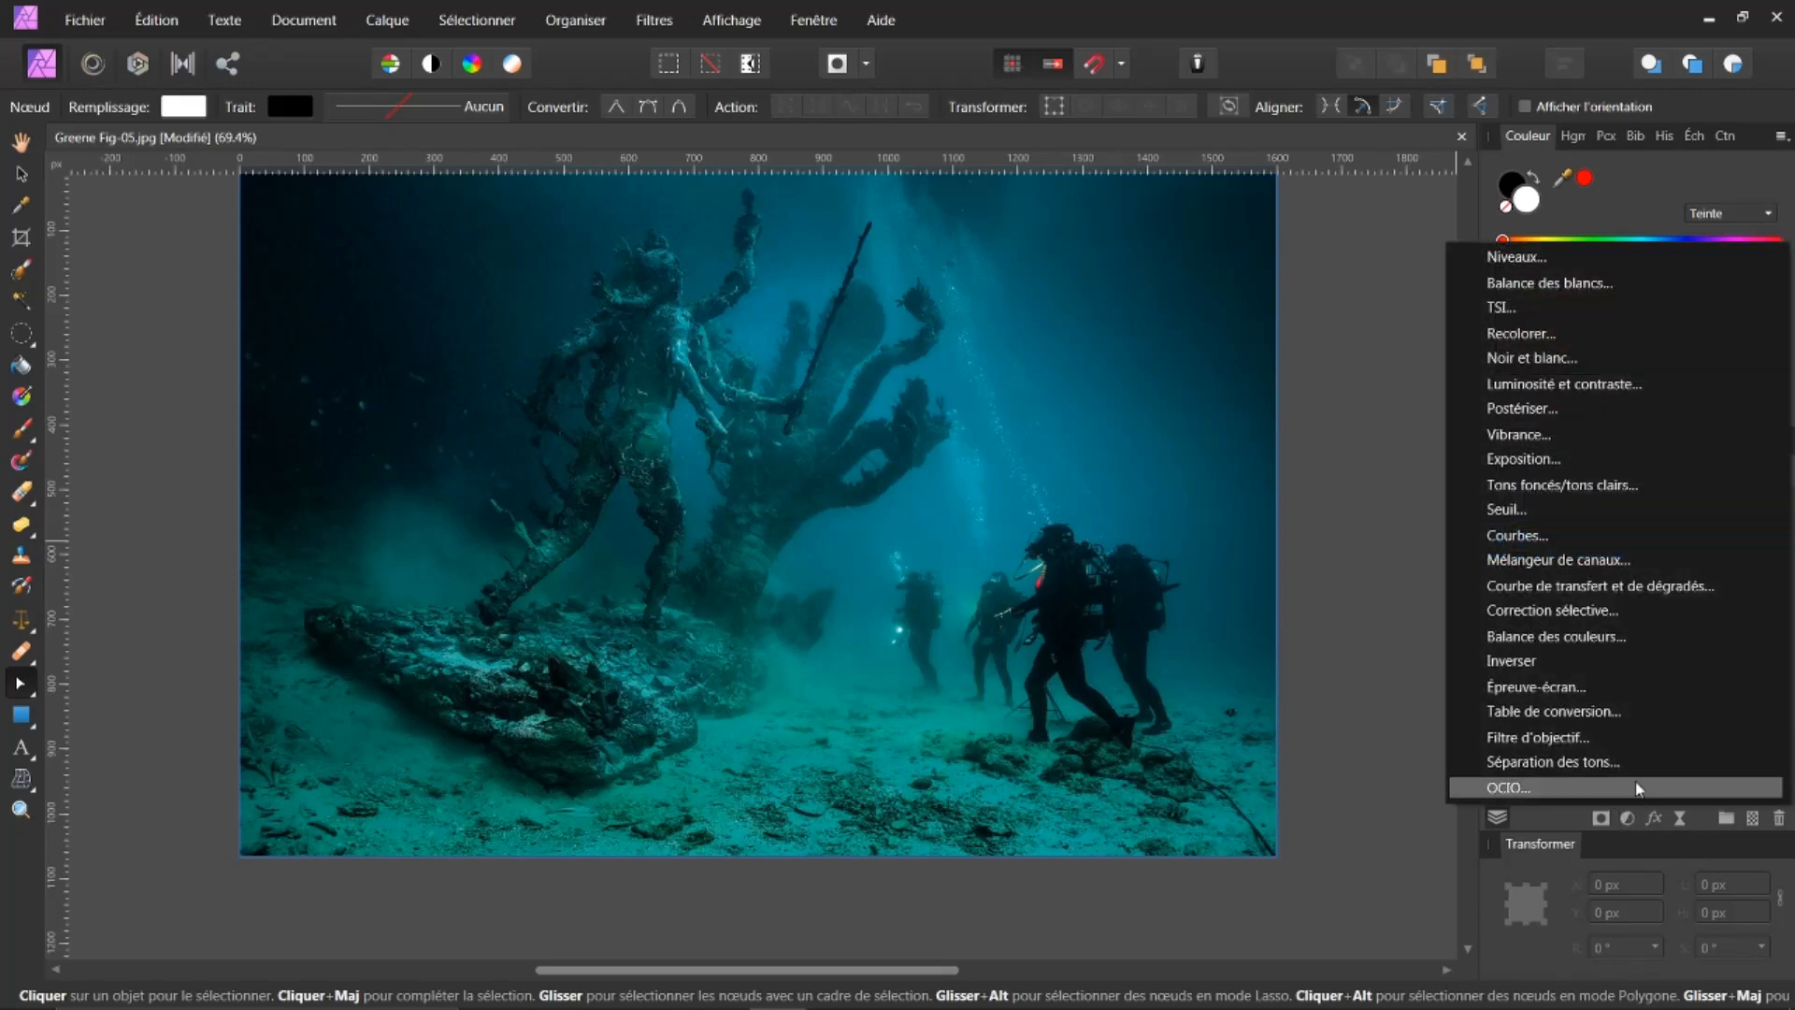
click(1563, 384)
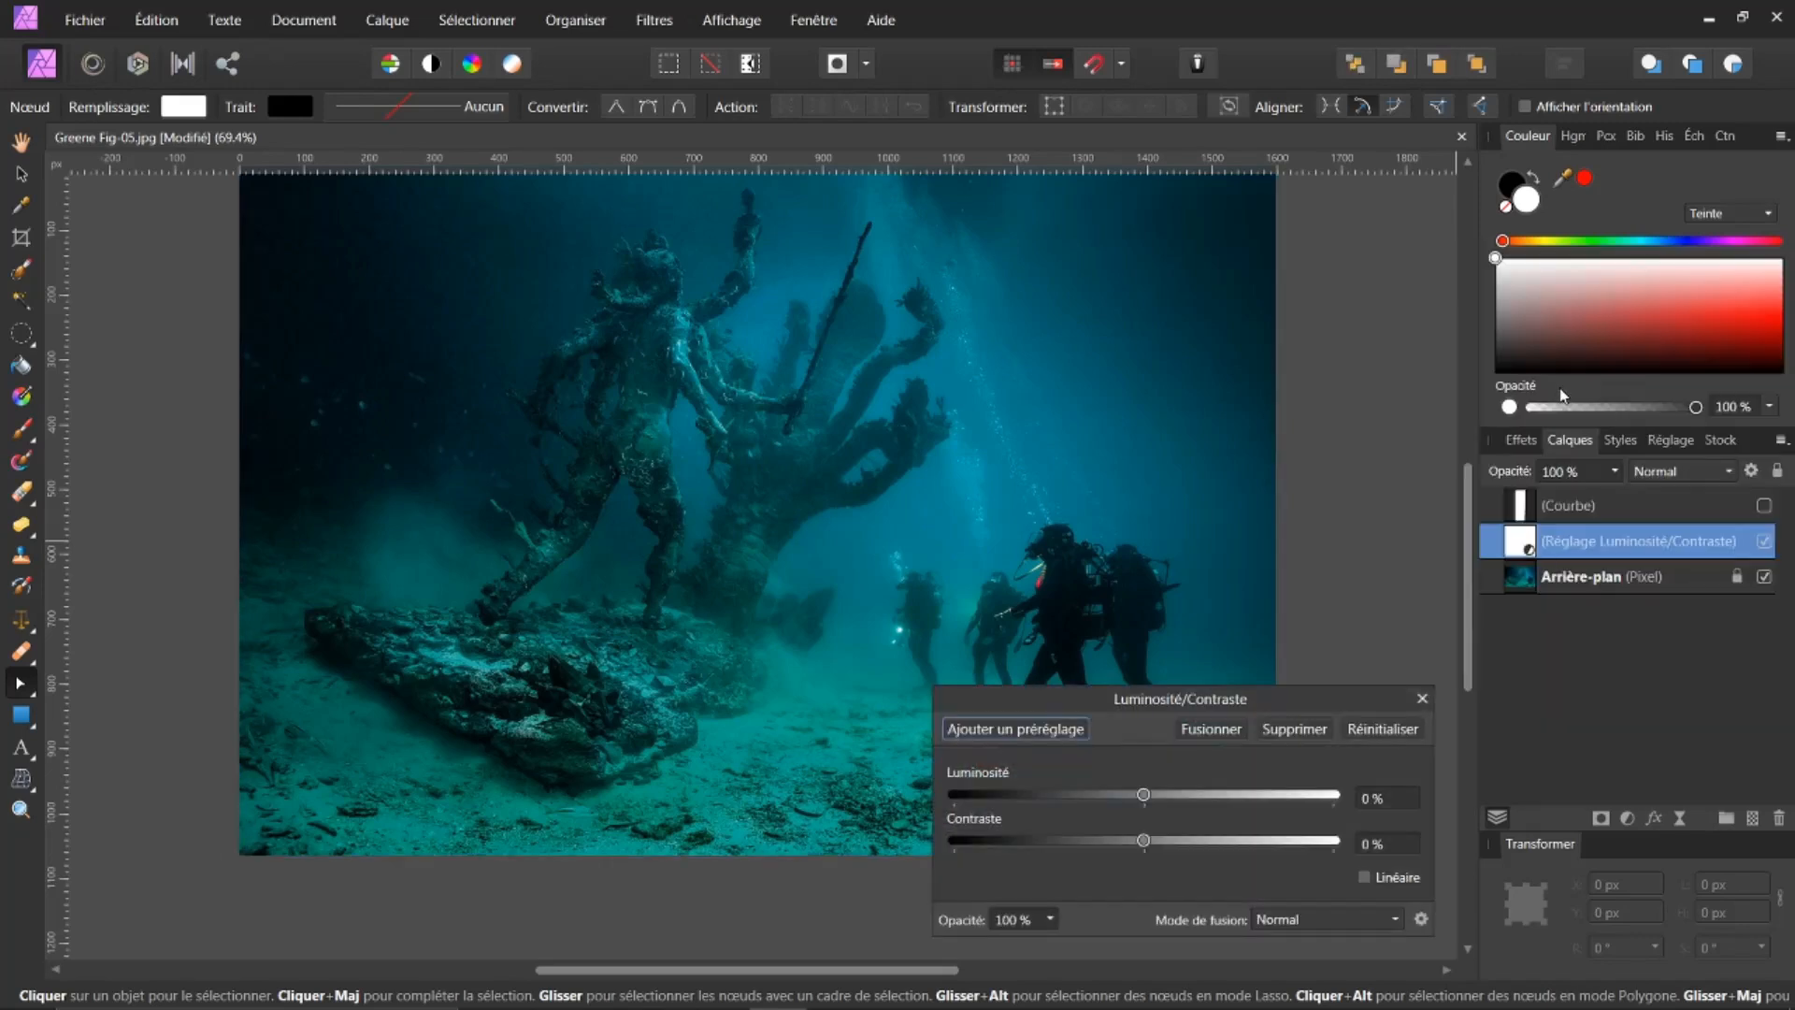
drag(1315, 701, 800, 571)
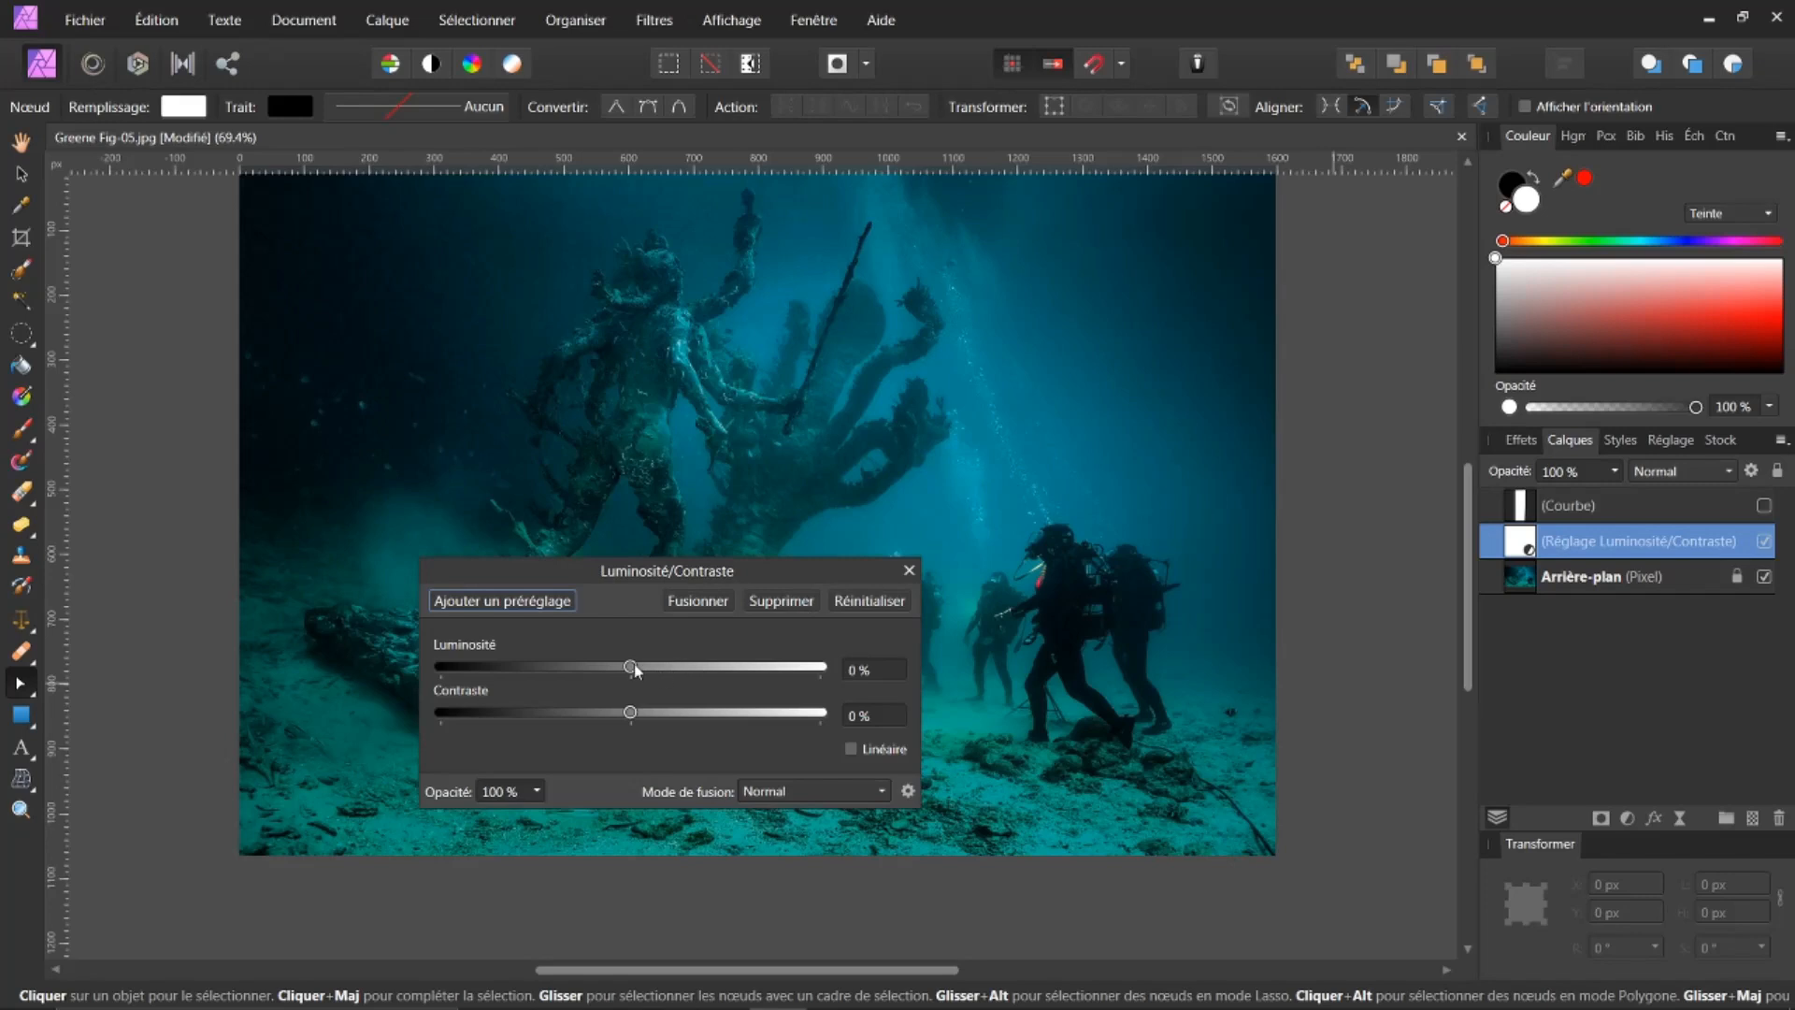
drag(630, 666, 566, 660)
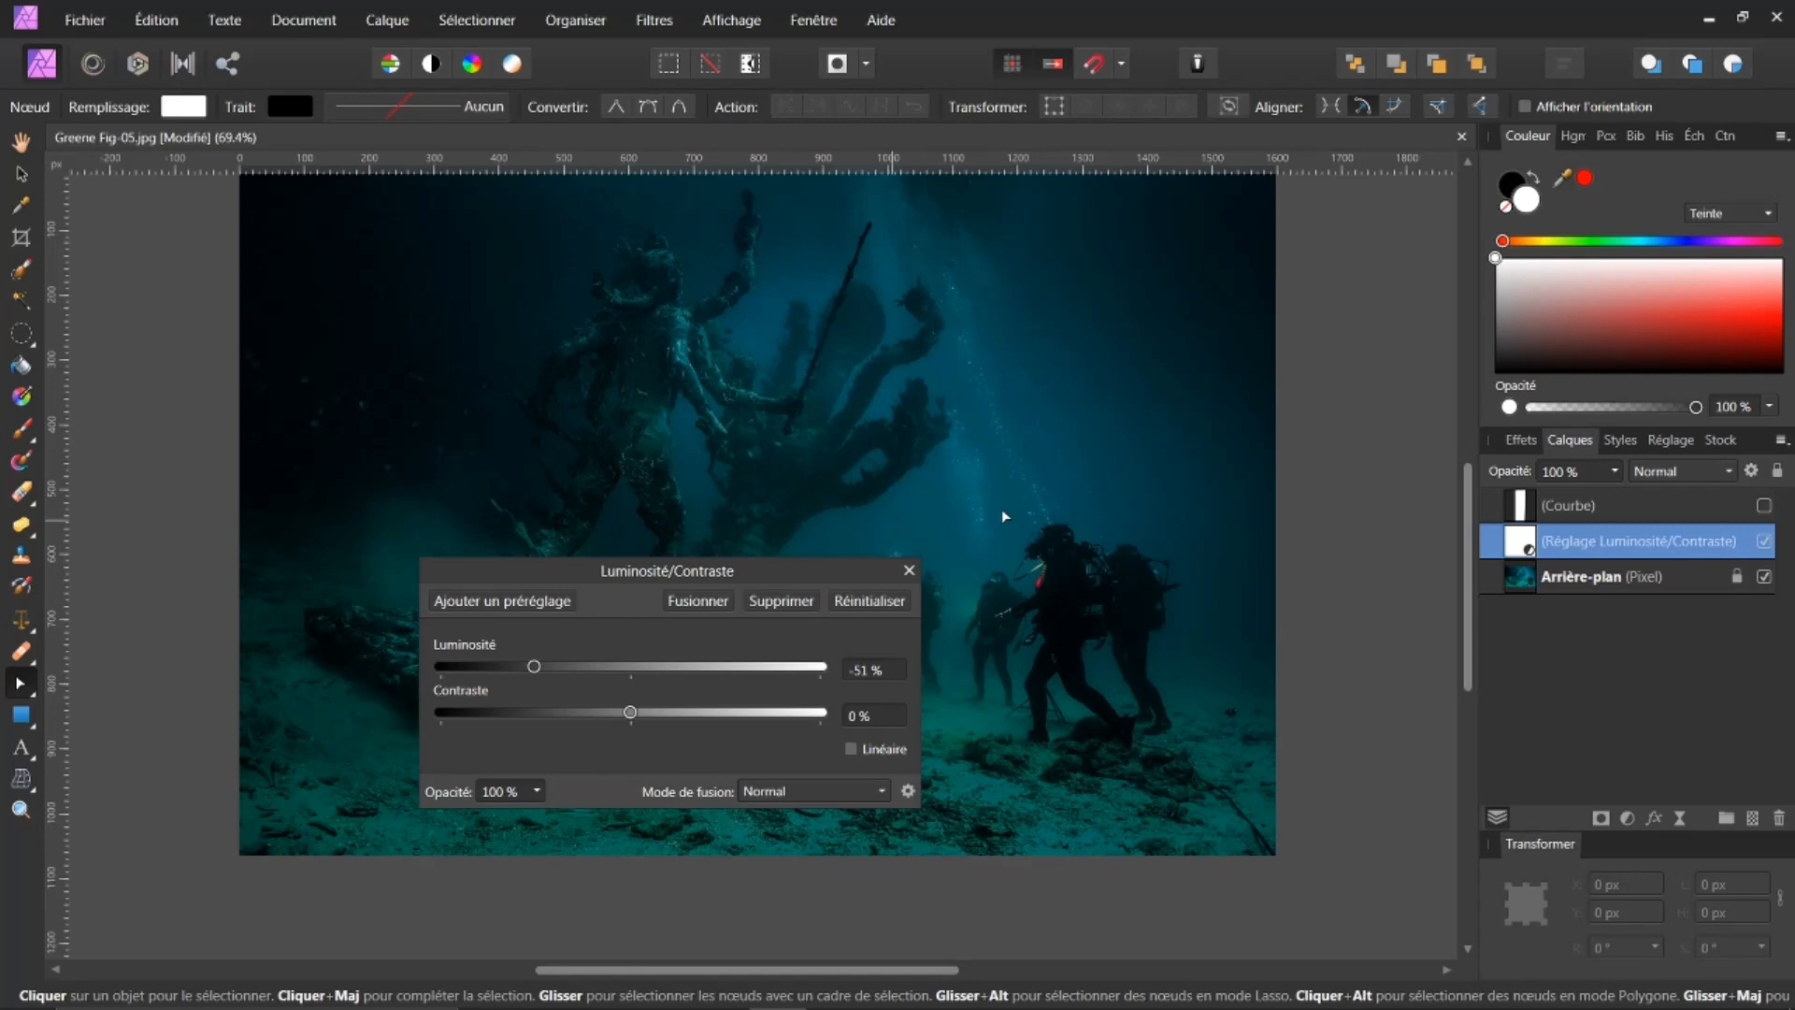
click(908, 570)
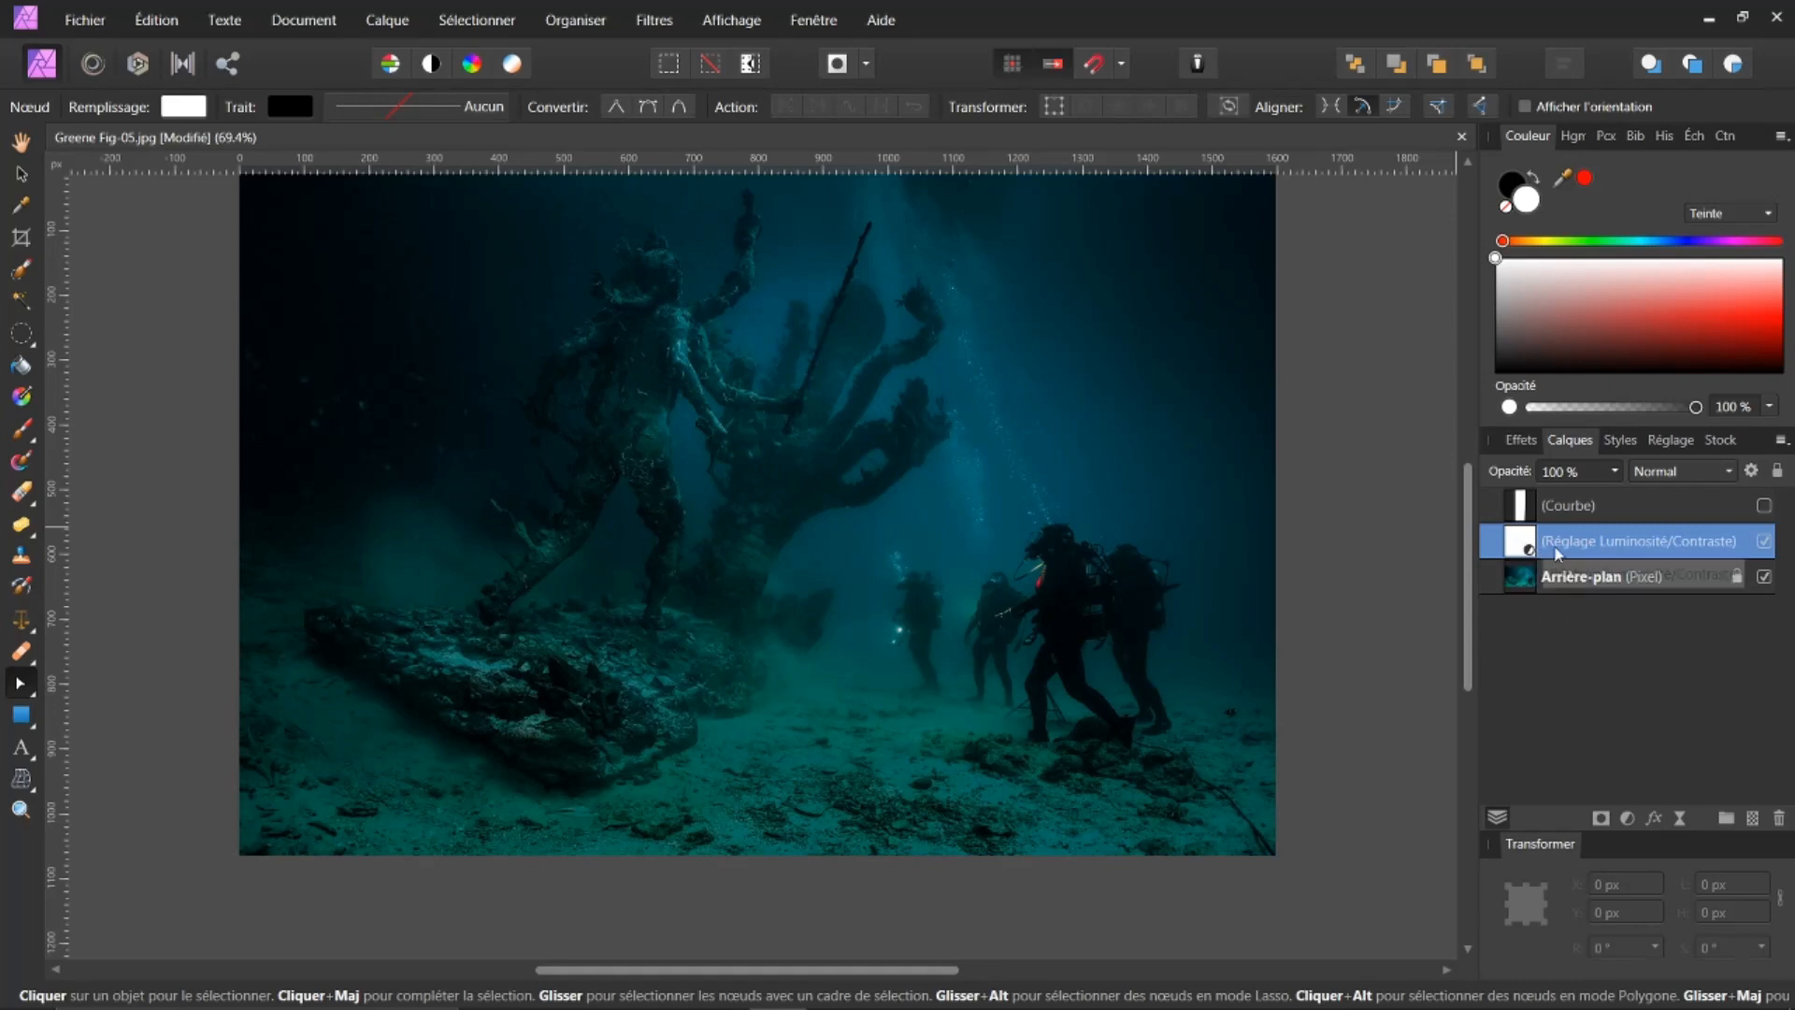
Place the Brightness/Contrast adjustment as a mask below, nested in the Arrière-plan layer, and expand that layer
right_click(1527, 547)
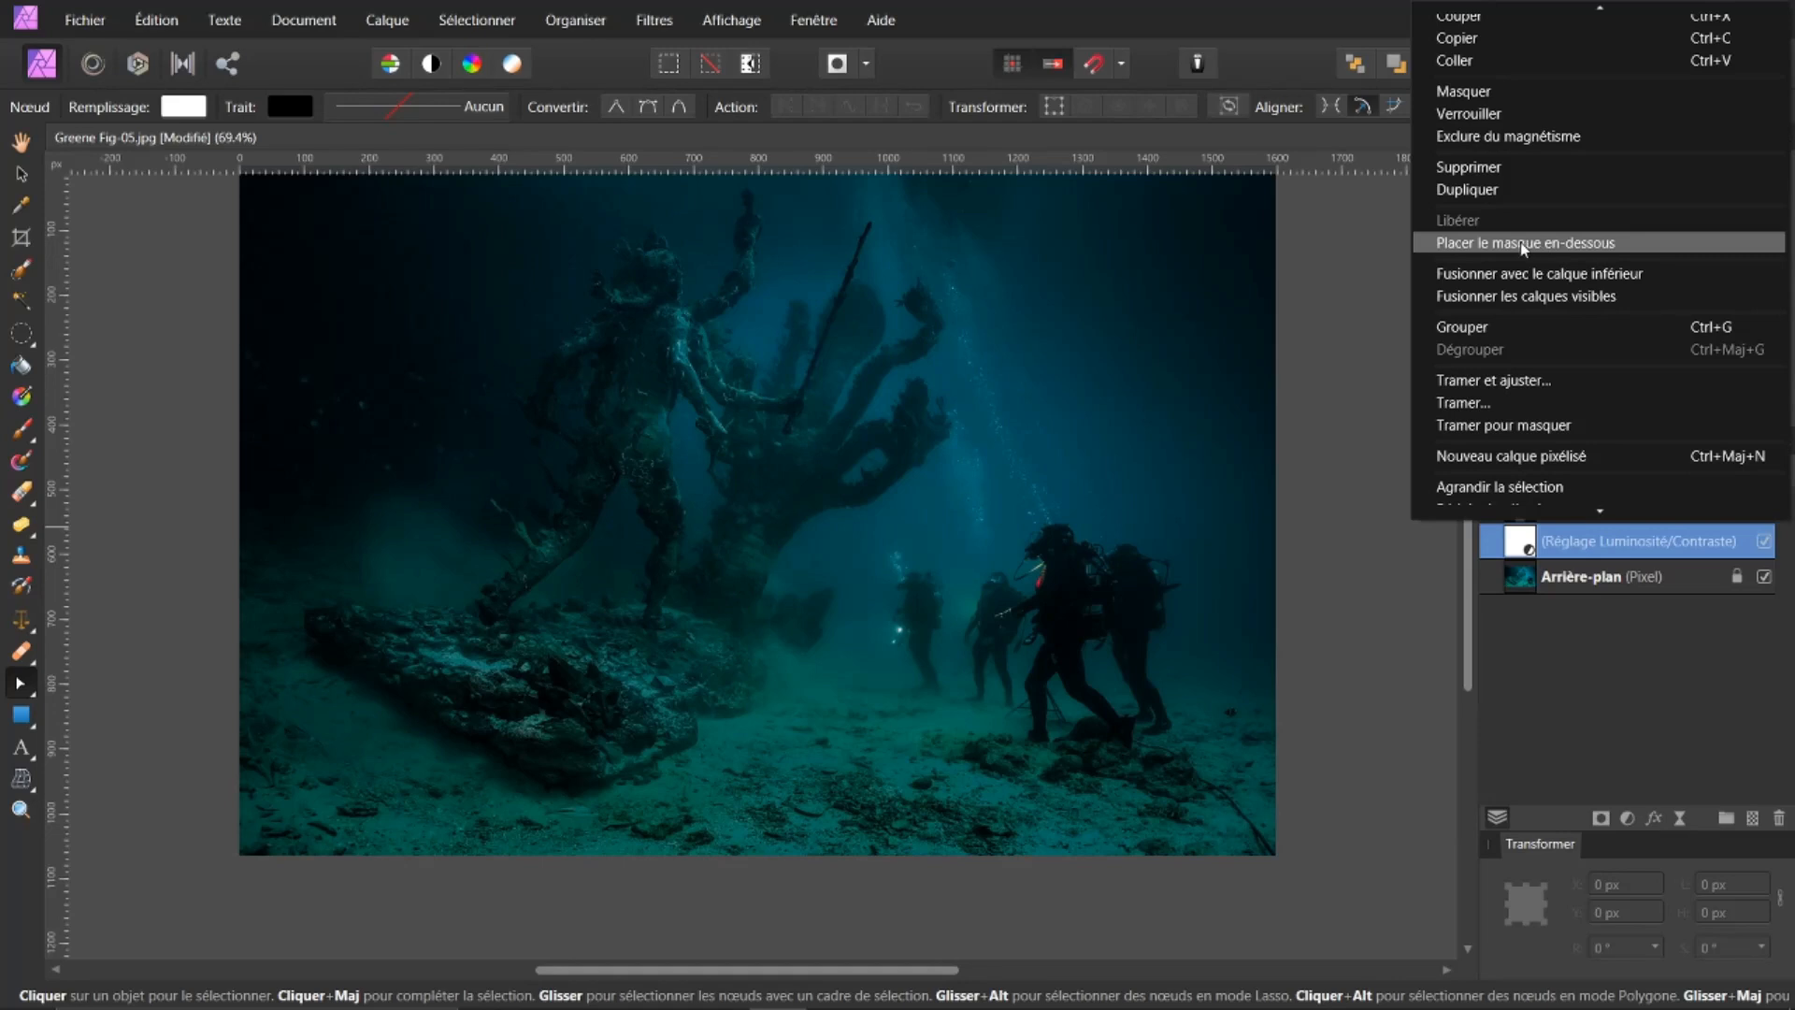
click(1490, 241)
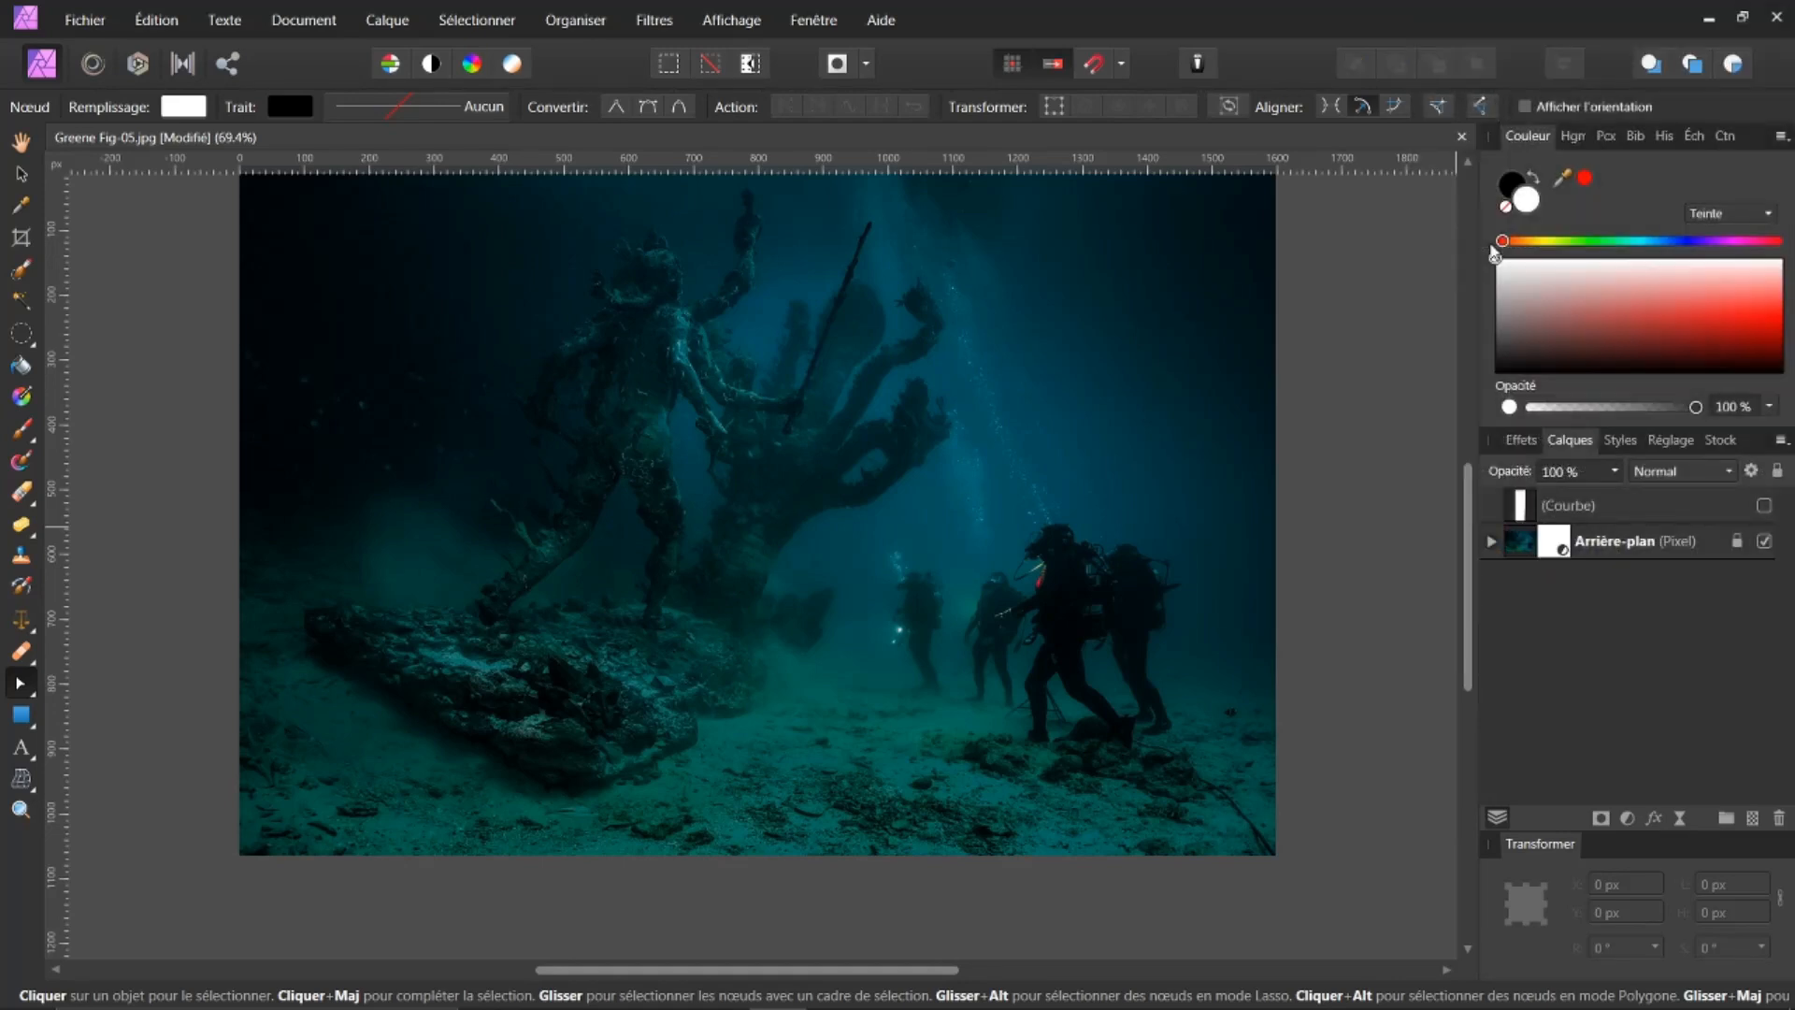
click(1489, 540)
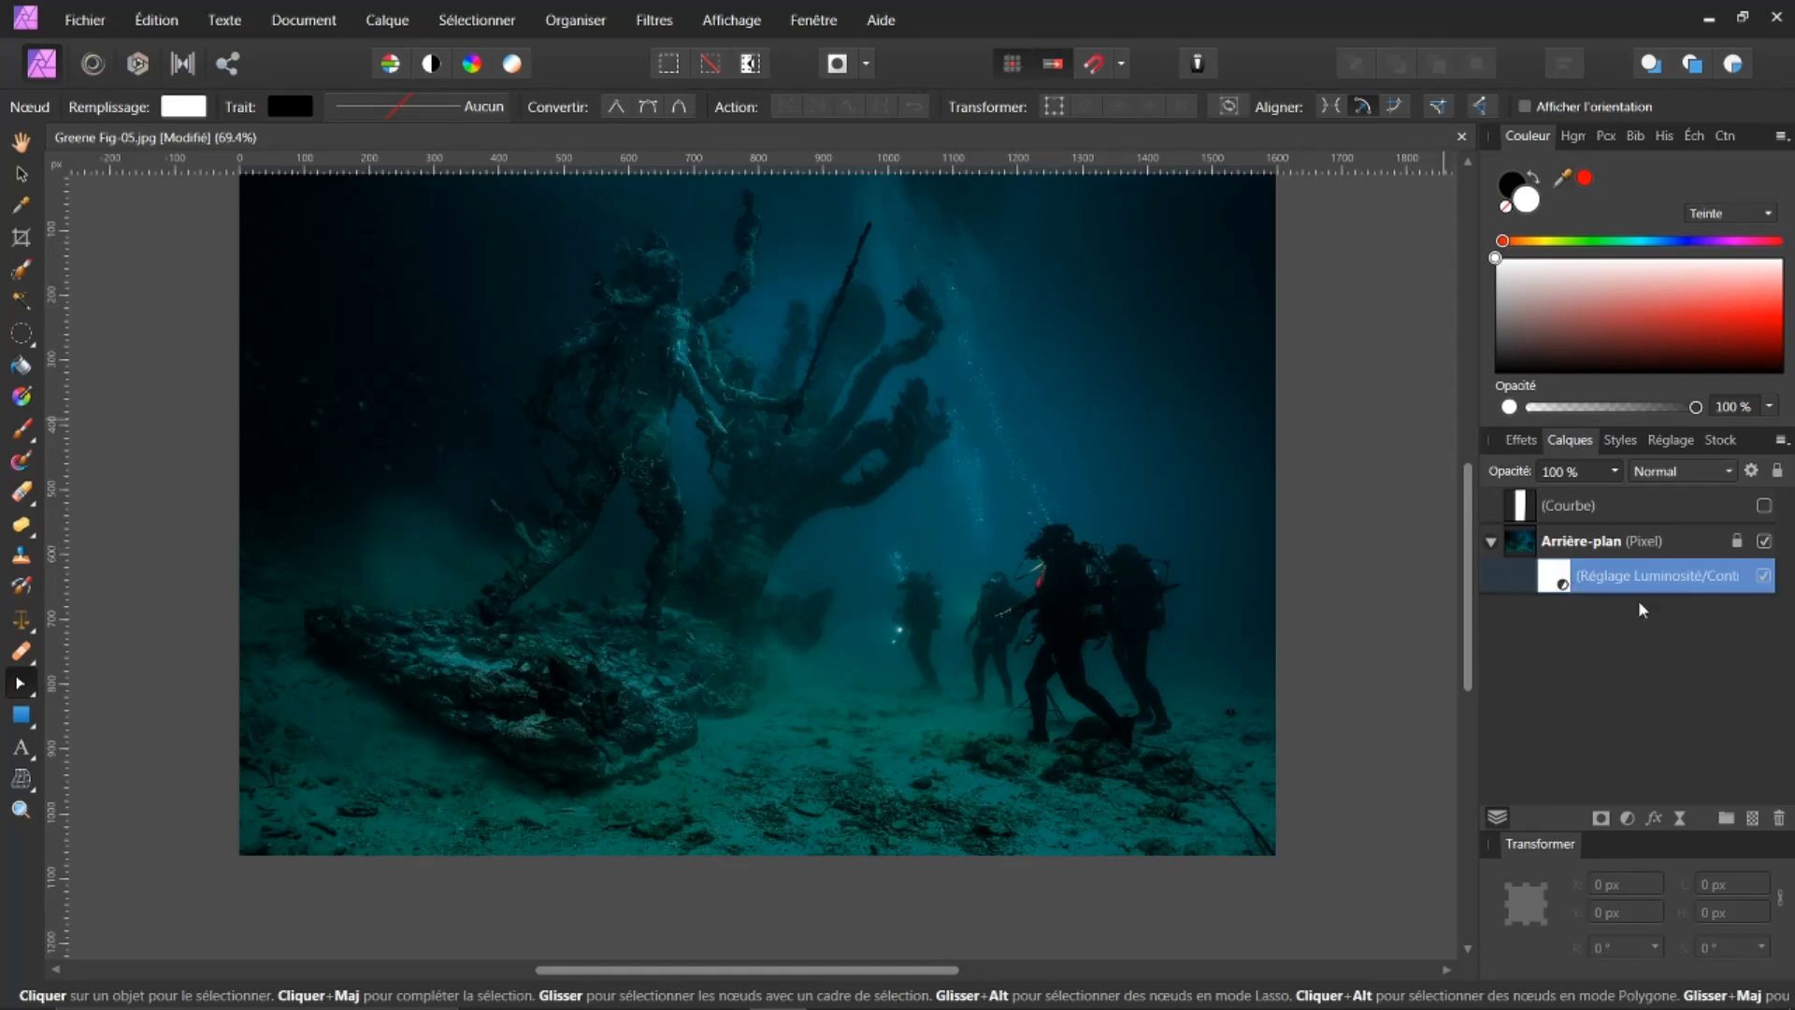
mouse_move(1466, 541)
mouse_down()
mouse_move(1466, 492)
mouse_move(1464, 514)
mouse_up()
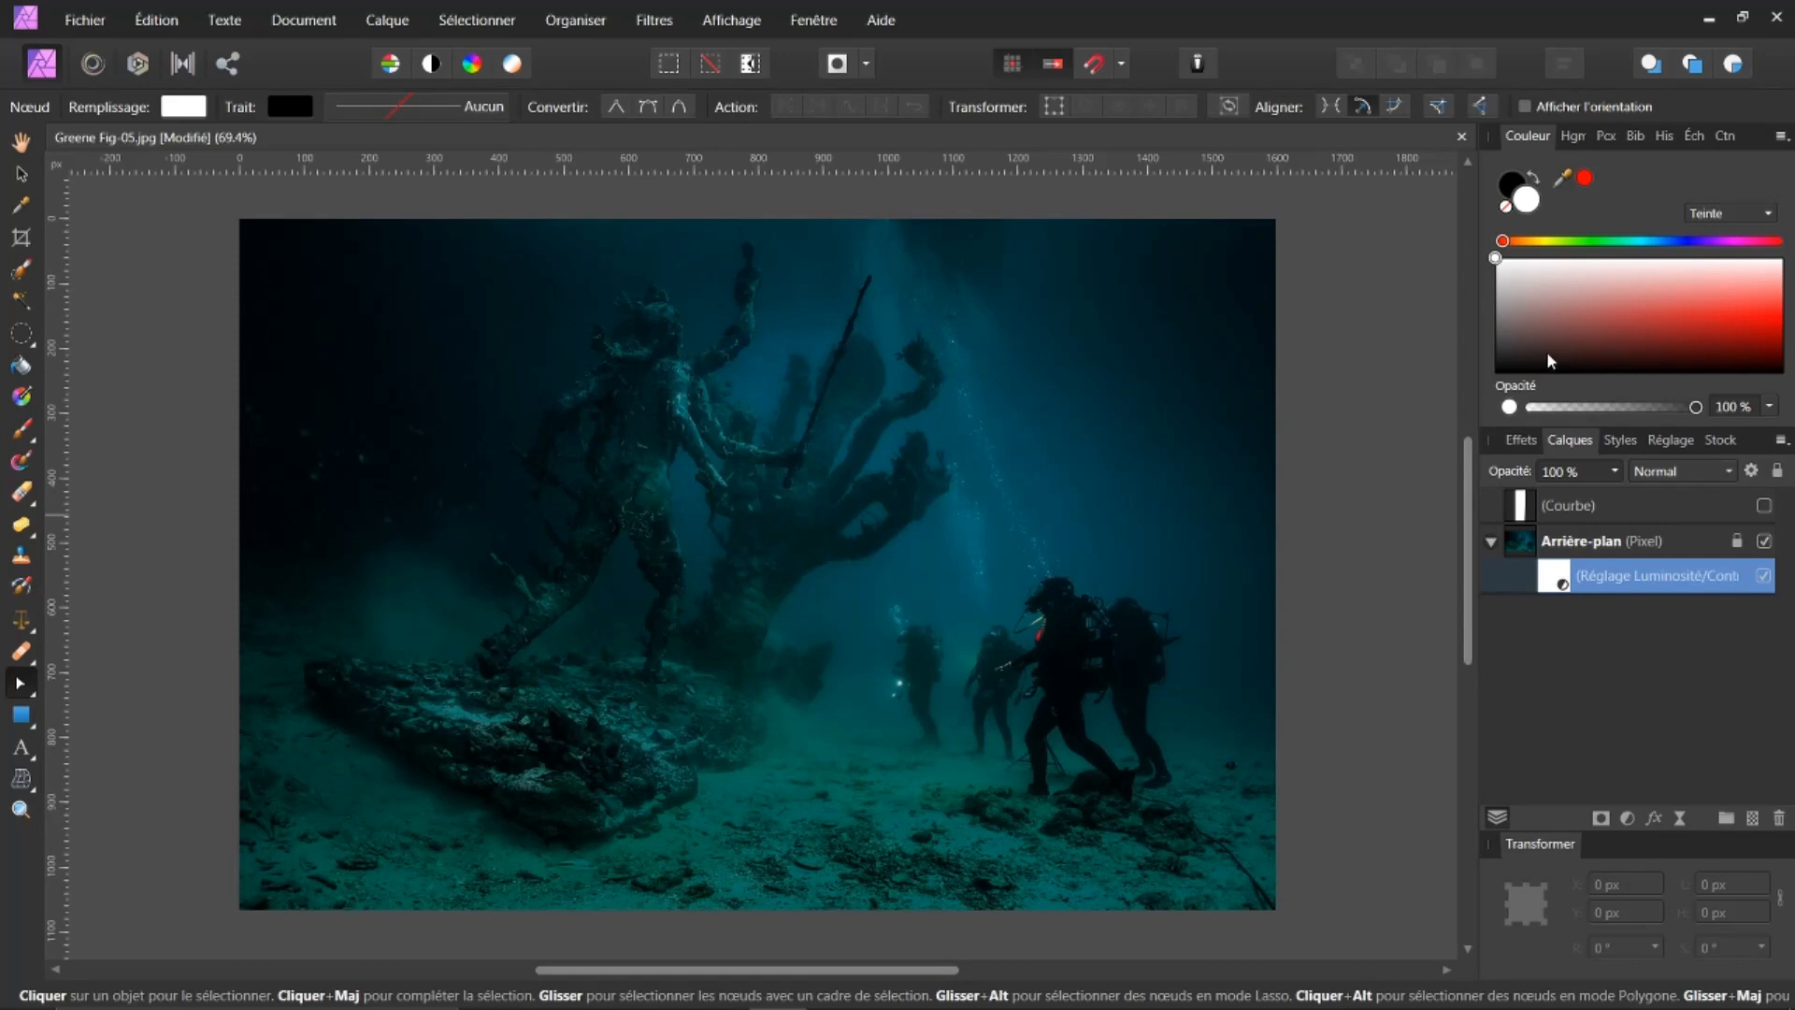
Paint a black stroke over the statue on the adjustment's mask with a soft brush 250.5 px wide
click(1534, 178)
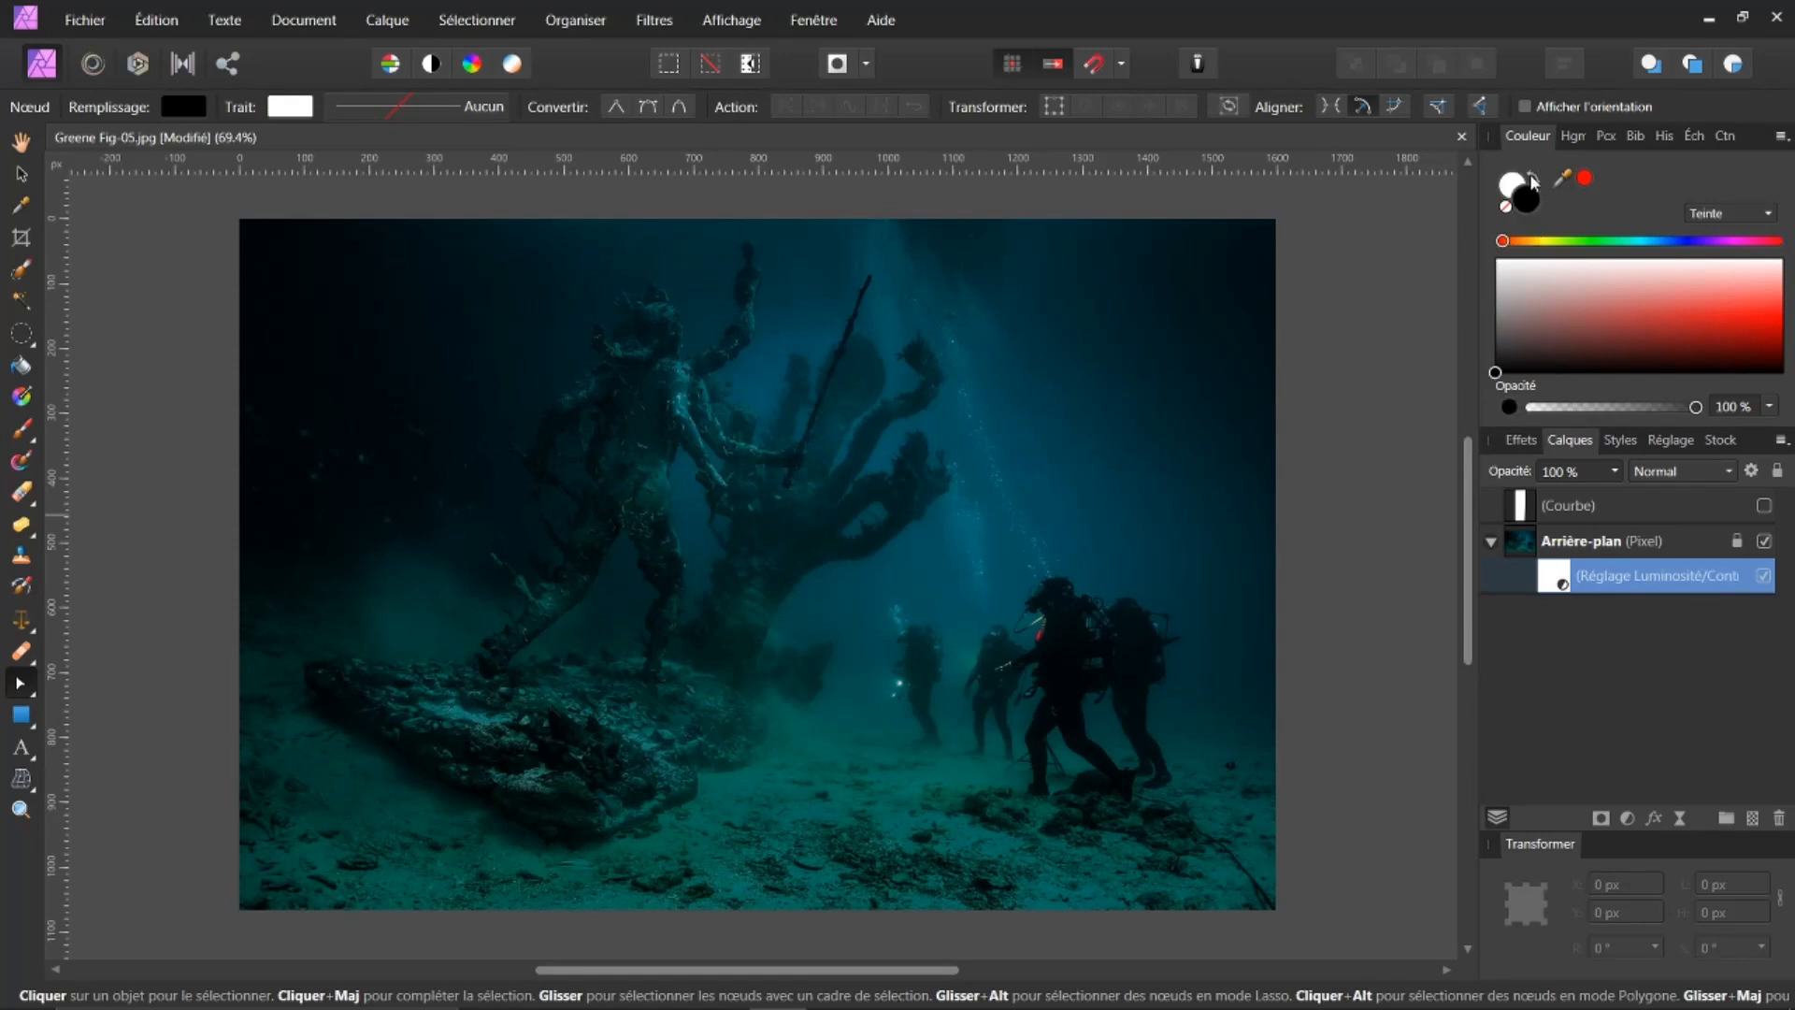
click(22, 435)
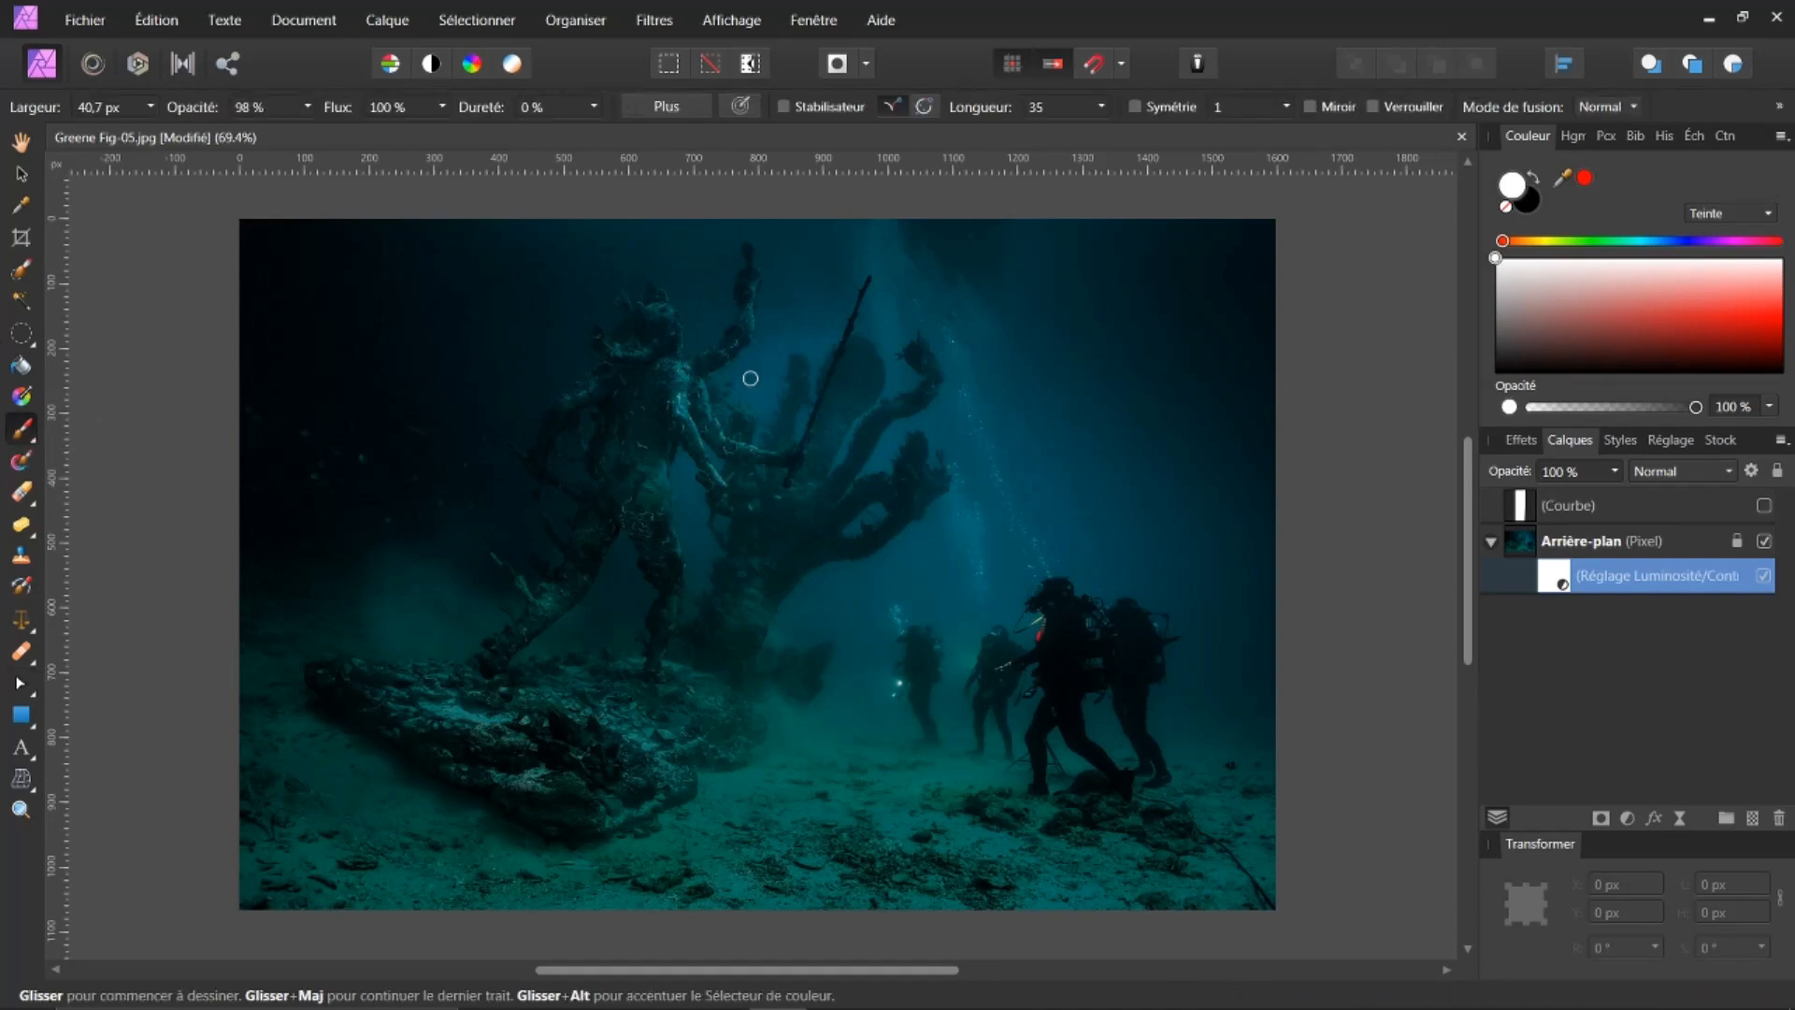
key(bracketright)
key(bracketright)
key(bracketright)
key(bracketright)
key(bracketright)
key(bracketright)
key(bracketright)
key(bracketright)
key(bracketright)
key(bracketright)
key(bracketright)
key(bracketright)
key(bracketright)
key(bracketright)
key(bracketright)
key(bracketright)
key(bracketright)
key(bracketright)
key(bracketright)
key(bracketright)
click(1529, 205)
mouse_move(658, 319)
mouse_down()
mouse_move(657, 368)
mouse_move(689, 412)
mouse_move(654, 308)
mouse_move(633, 305)
mouse_move(710, 409)
mouse_move(781, 446)
mouse_up()
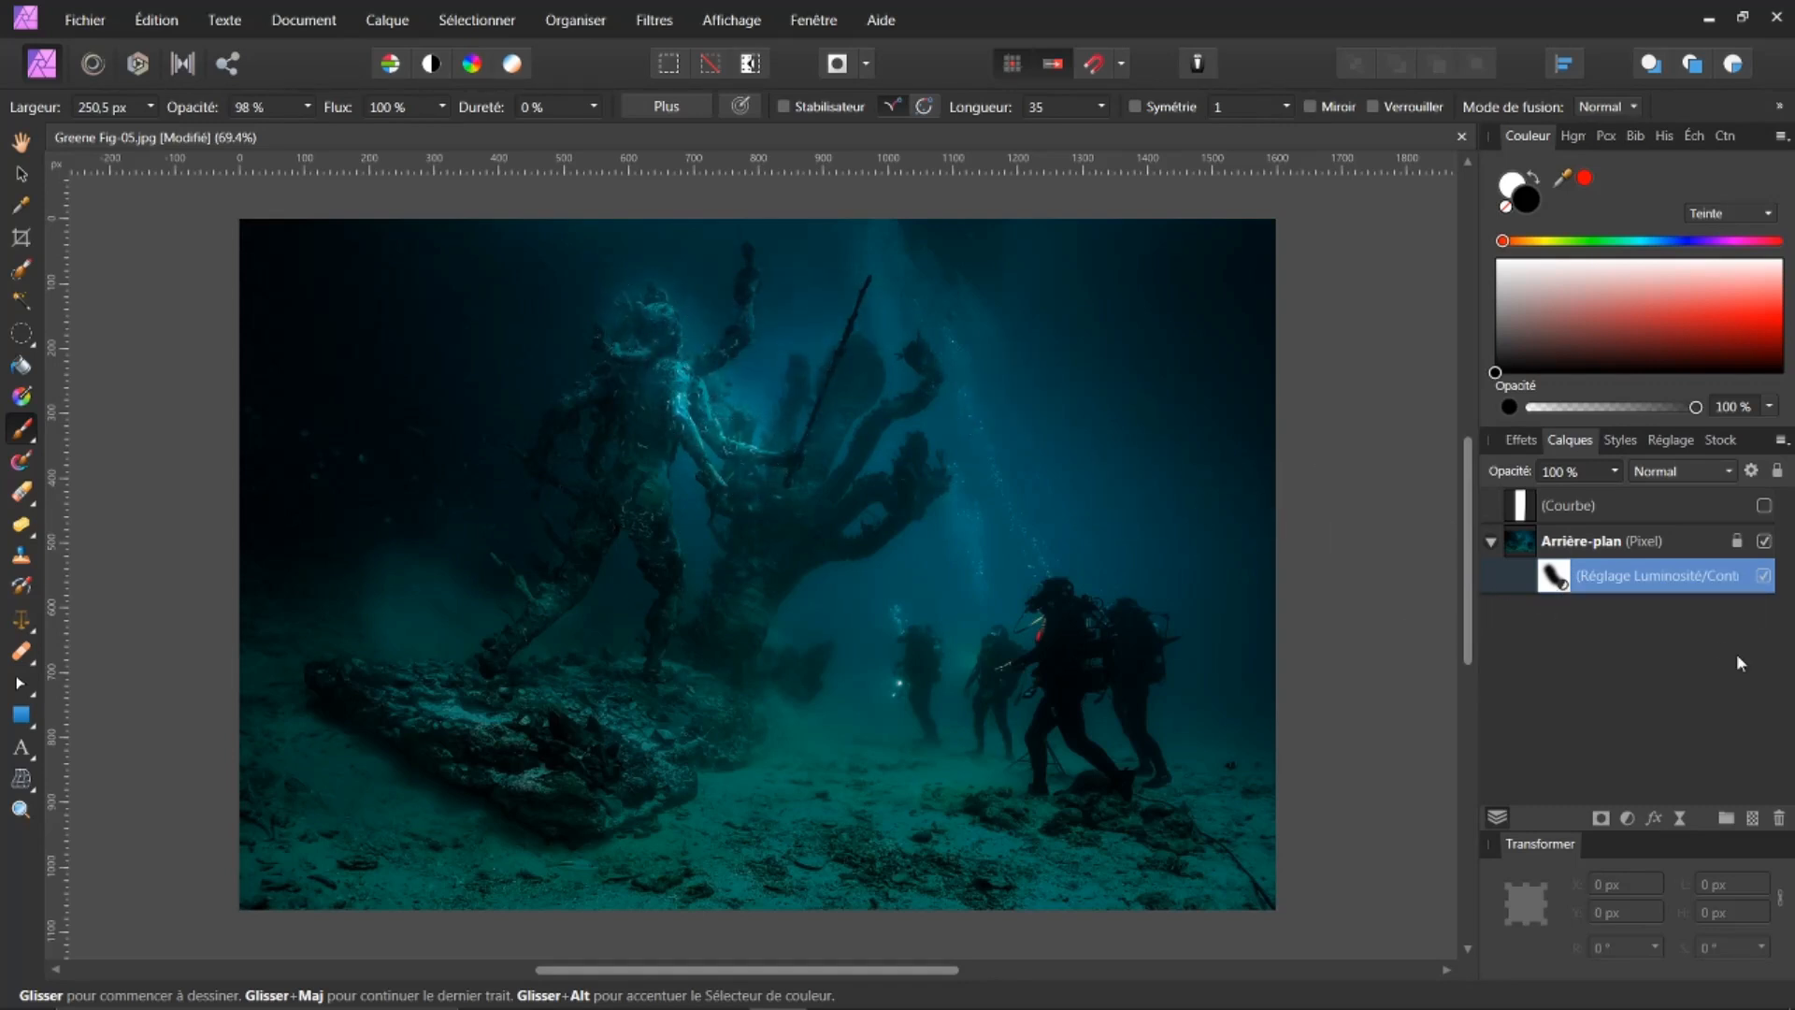
Toggle the adjustment off and on to compare, and undo both the mask stroke and the adjustment's nesting
click(1766, 576)
click(1764, 575)
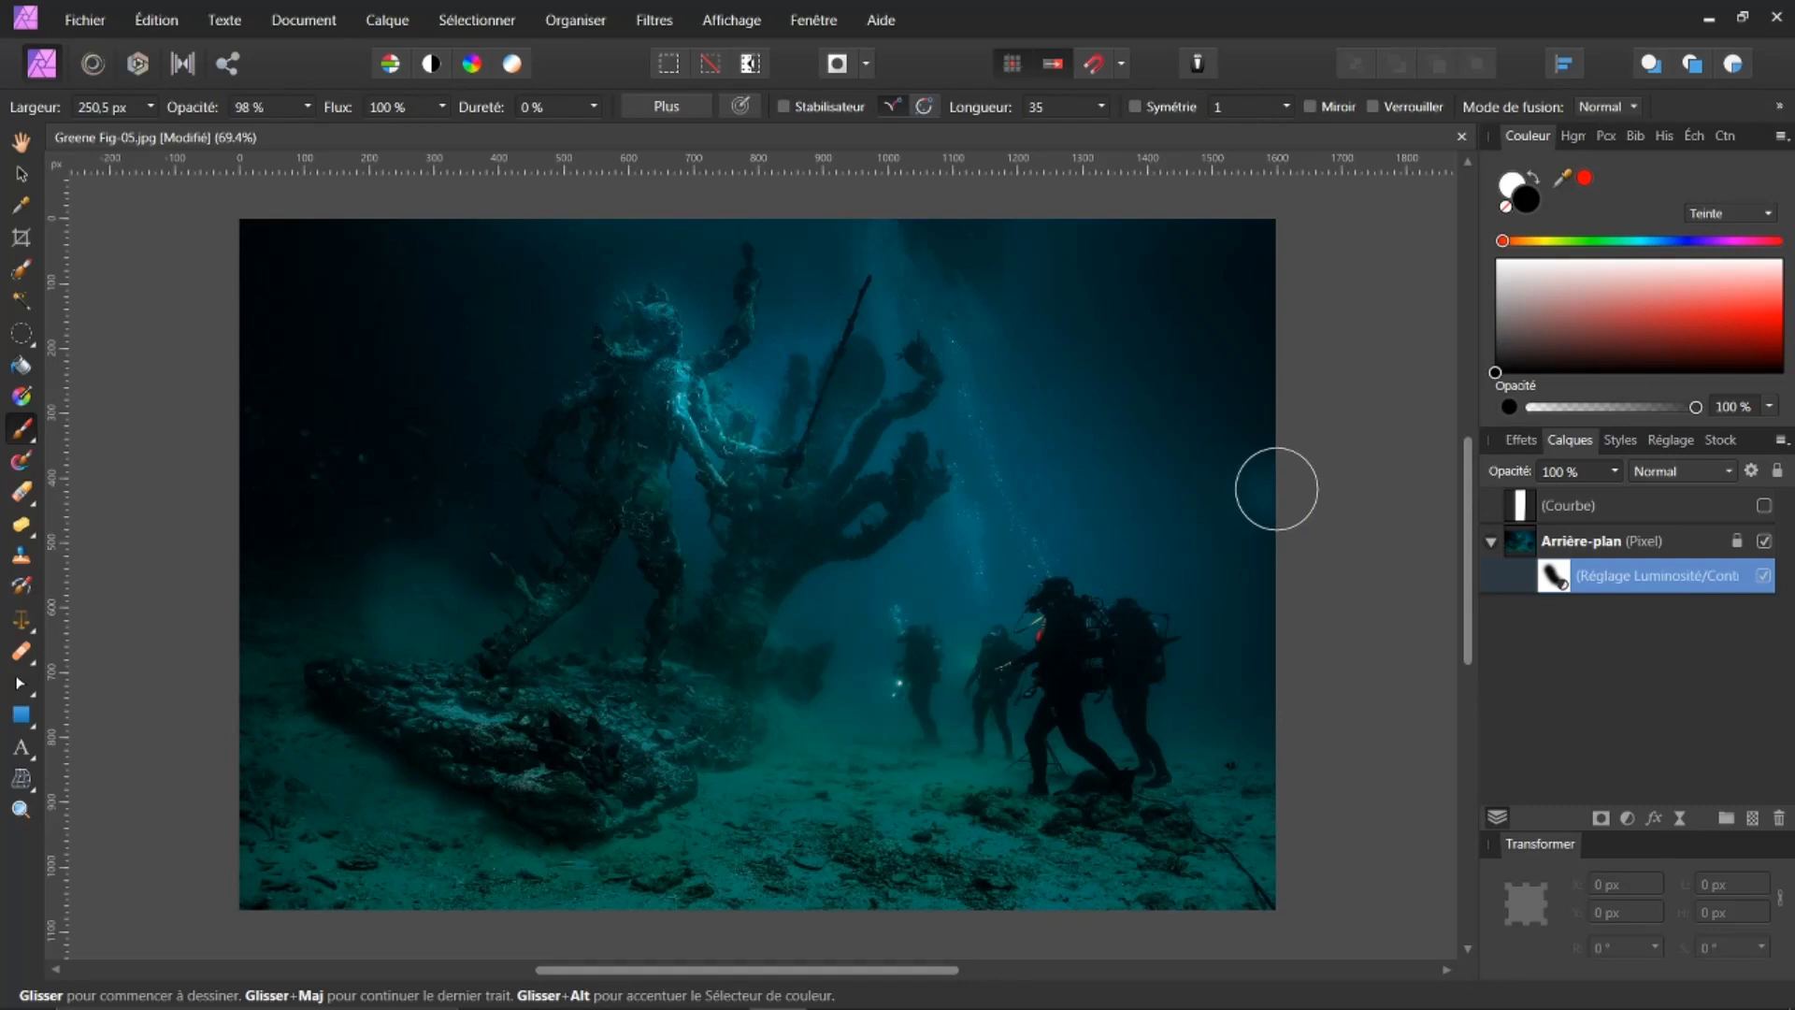
key(ctrl+z)
key(ctrl+z)
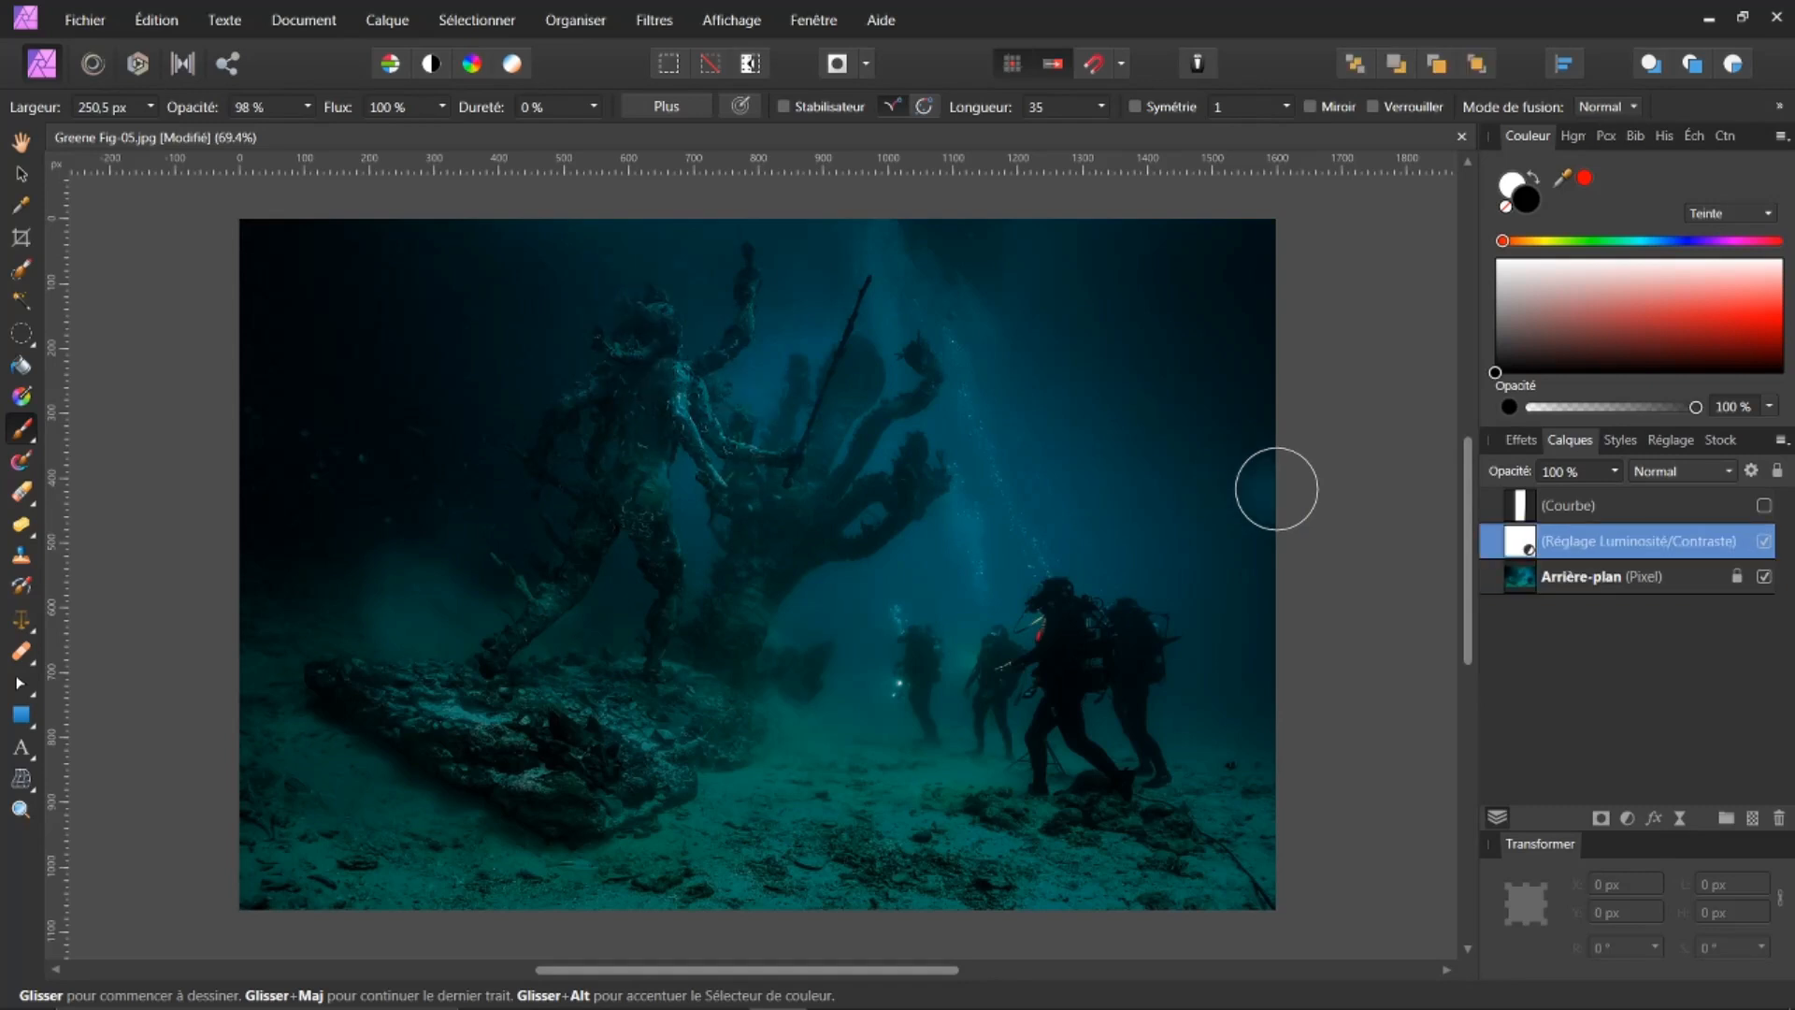
Nest the Brightness/Contrast adjustment as a mask inside the Arrière-plan layer and collapse the layer
right_click(1521, 544)
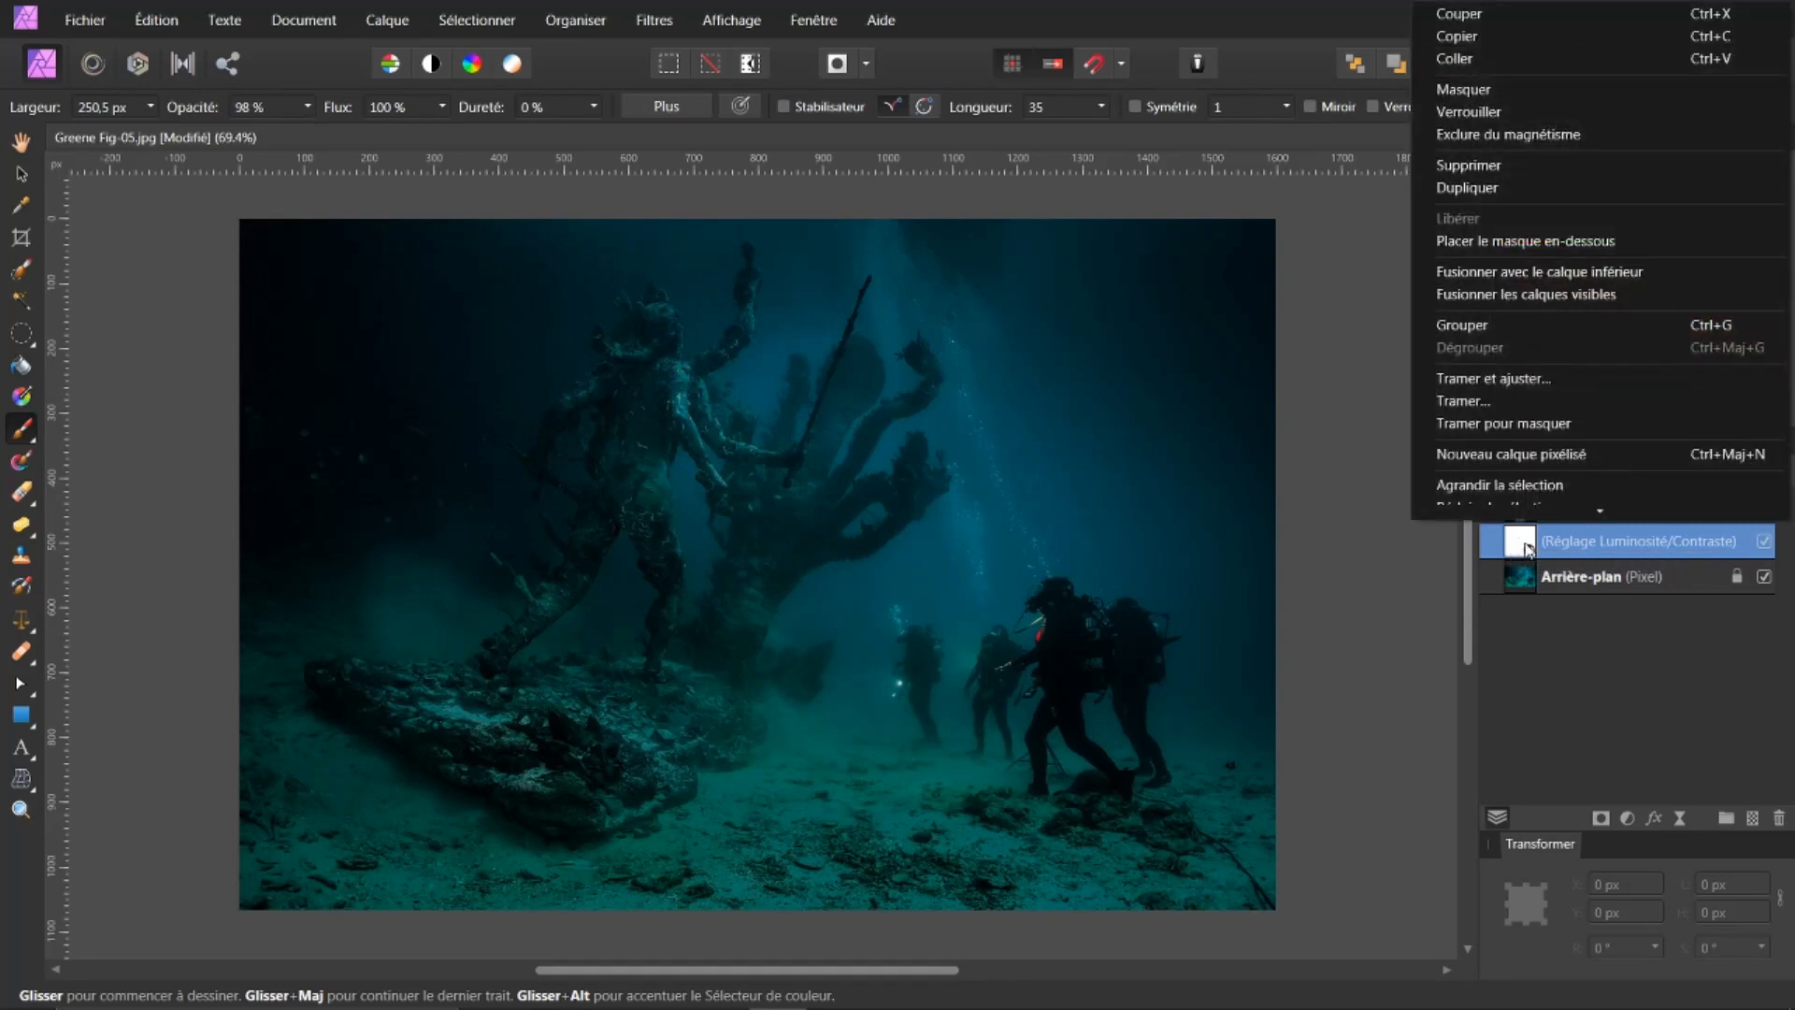
click(1521, 245)
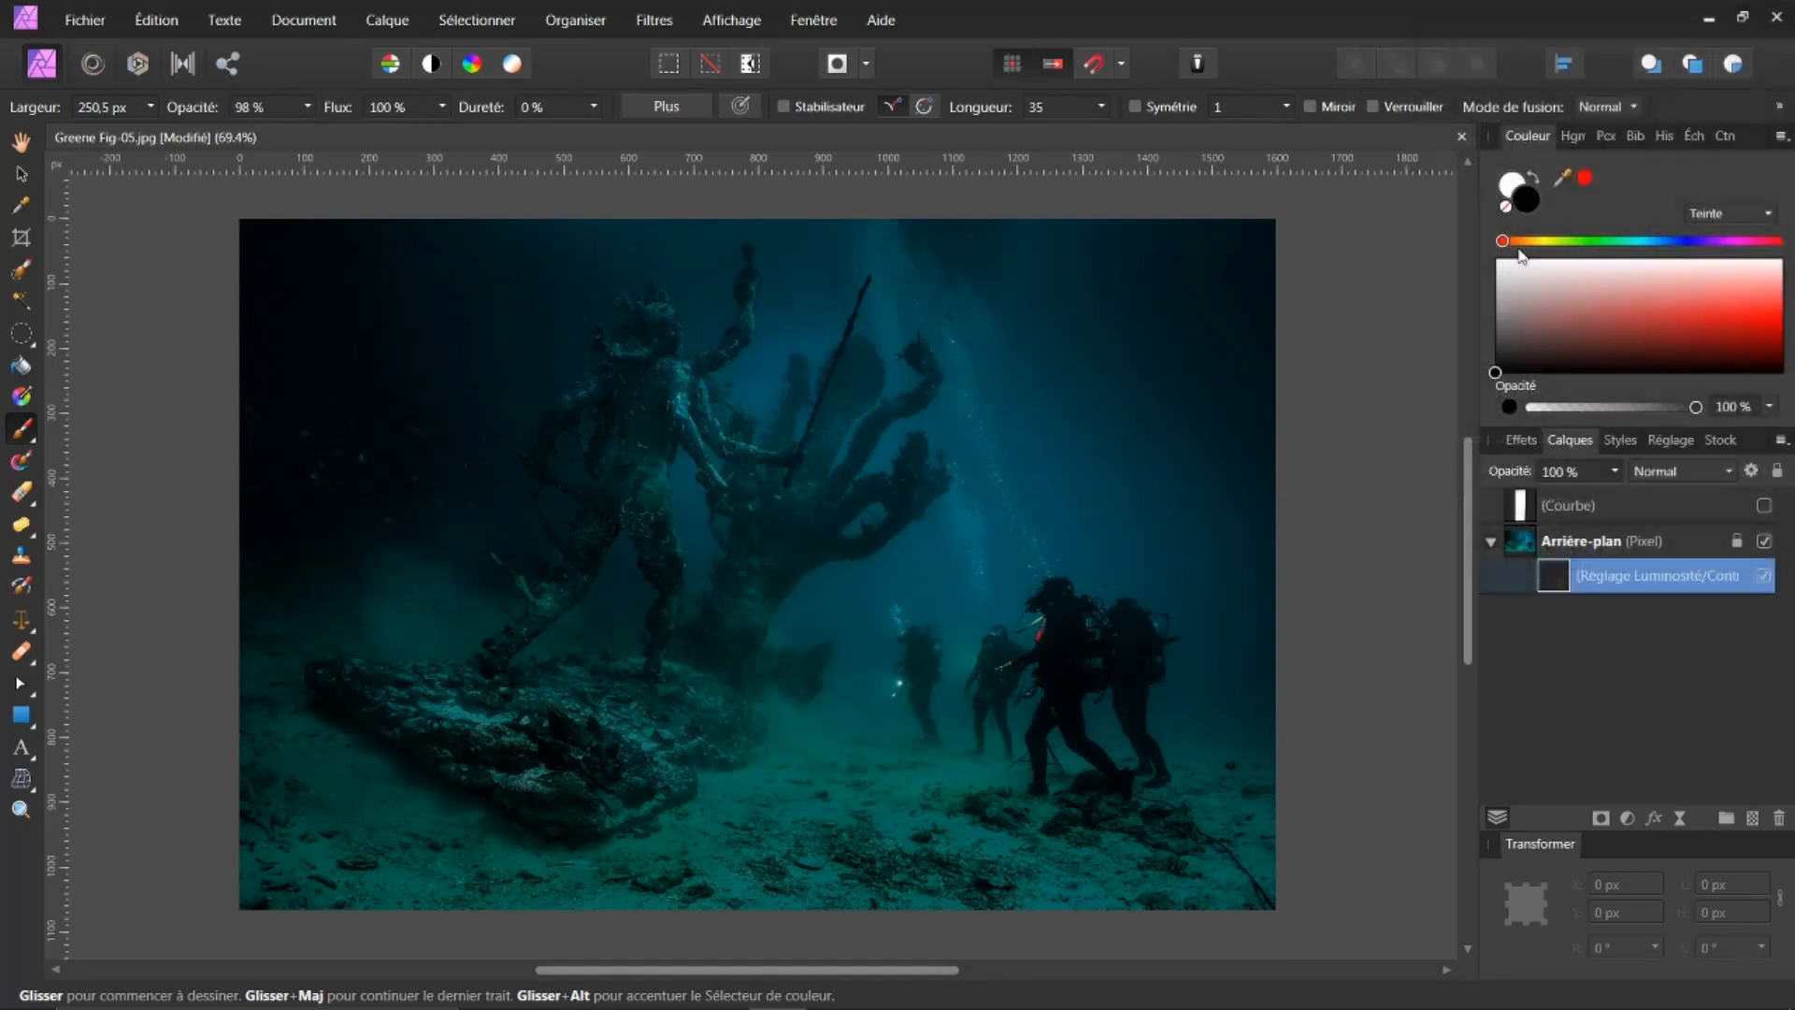
click(1491, 542)
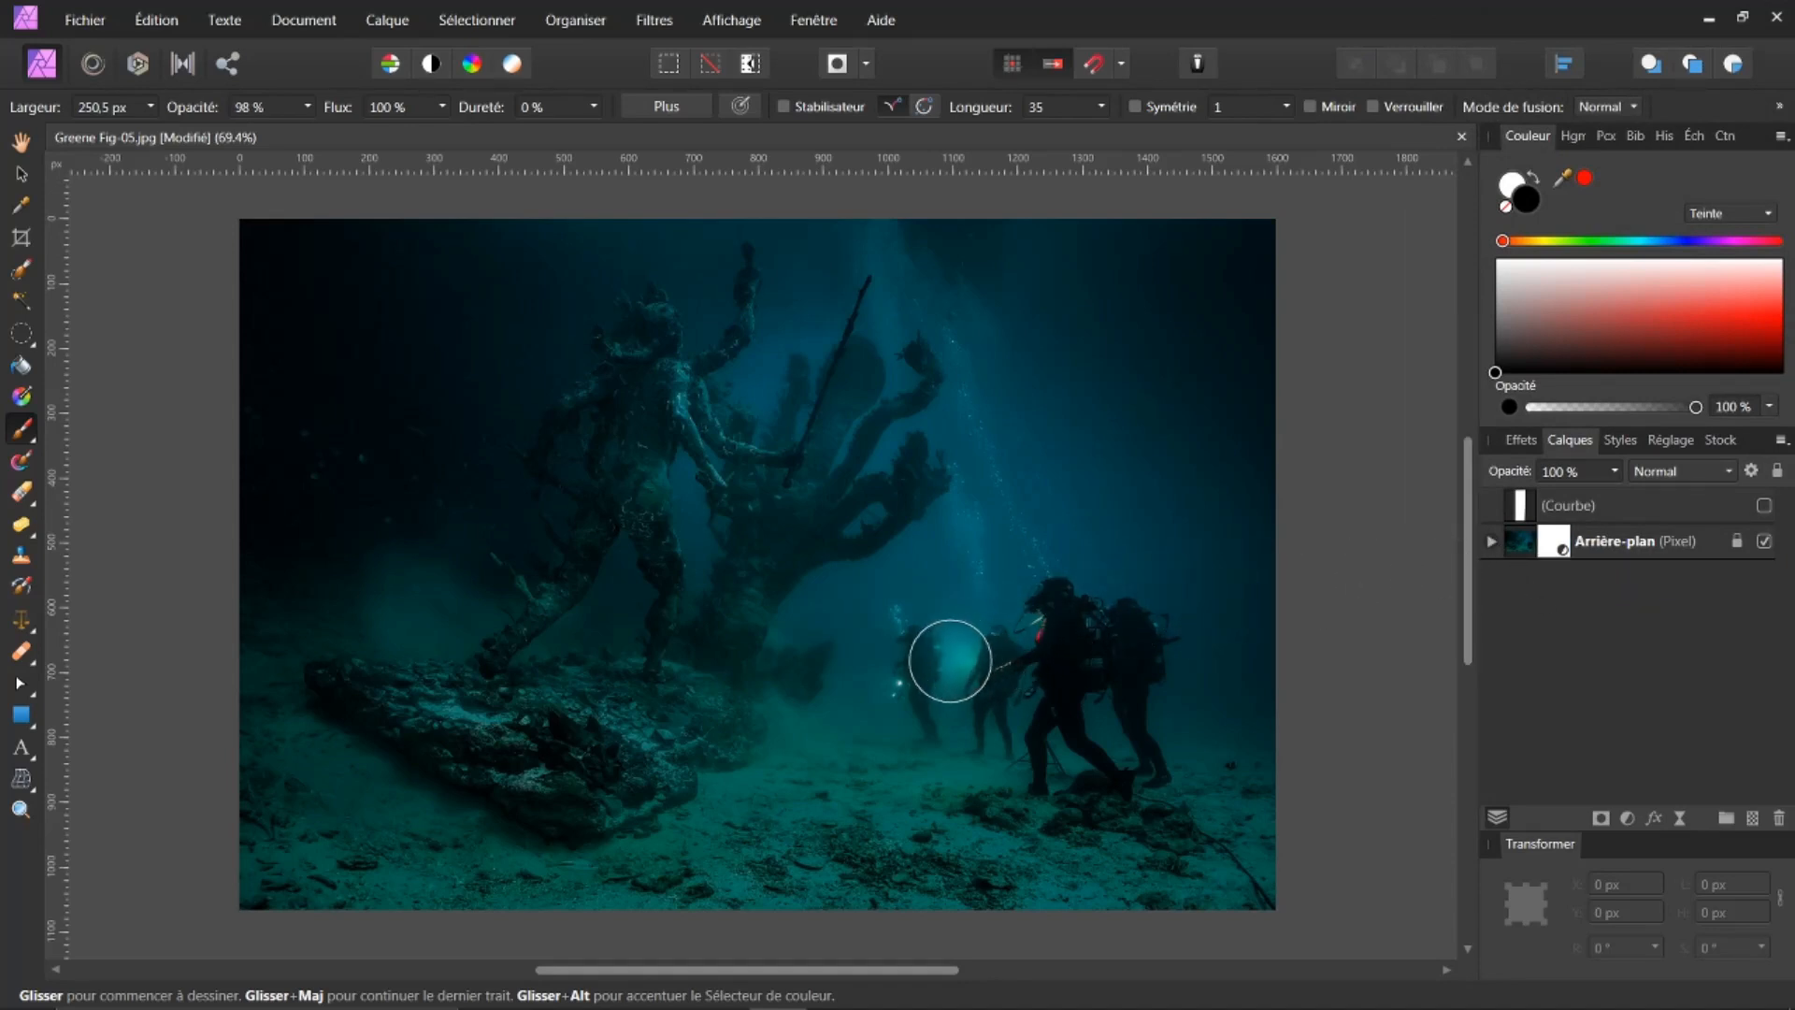
Reduce the brush to 41.9 px, set its opacity to 100 %, and make white the painting colour
scroll(947, 659, up, 5)
scroll(947, 663, up, 1)
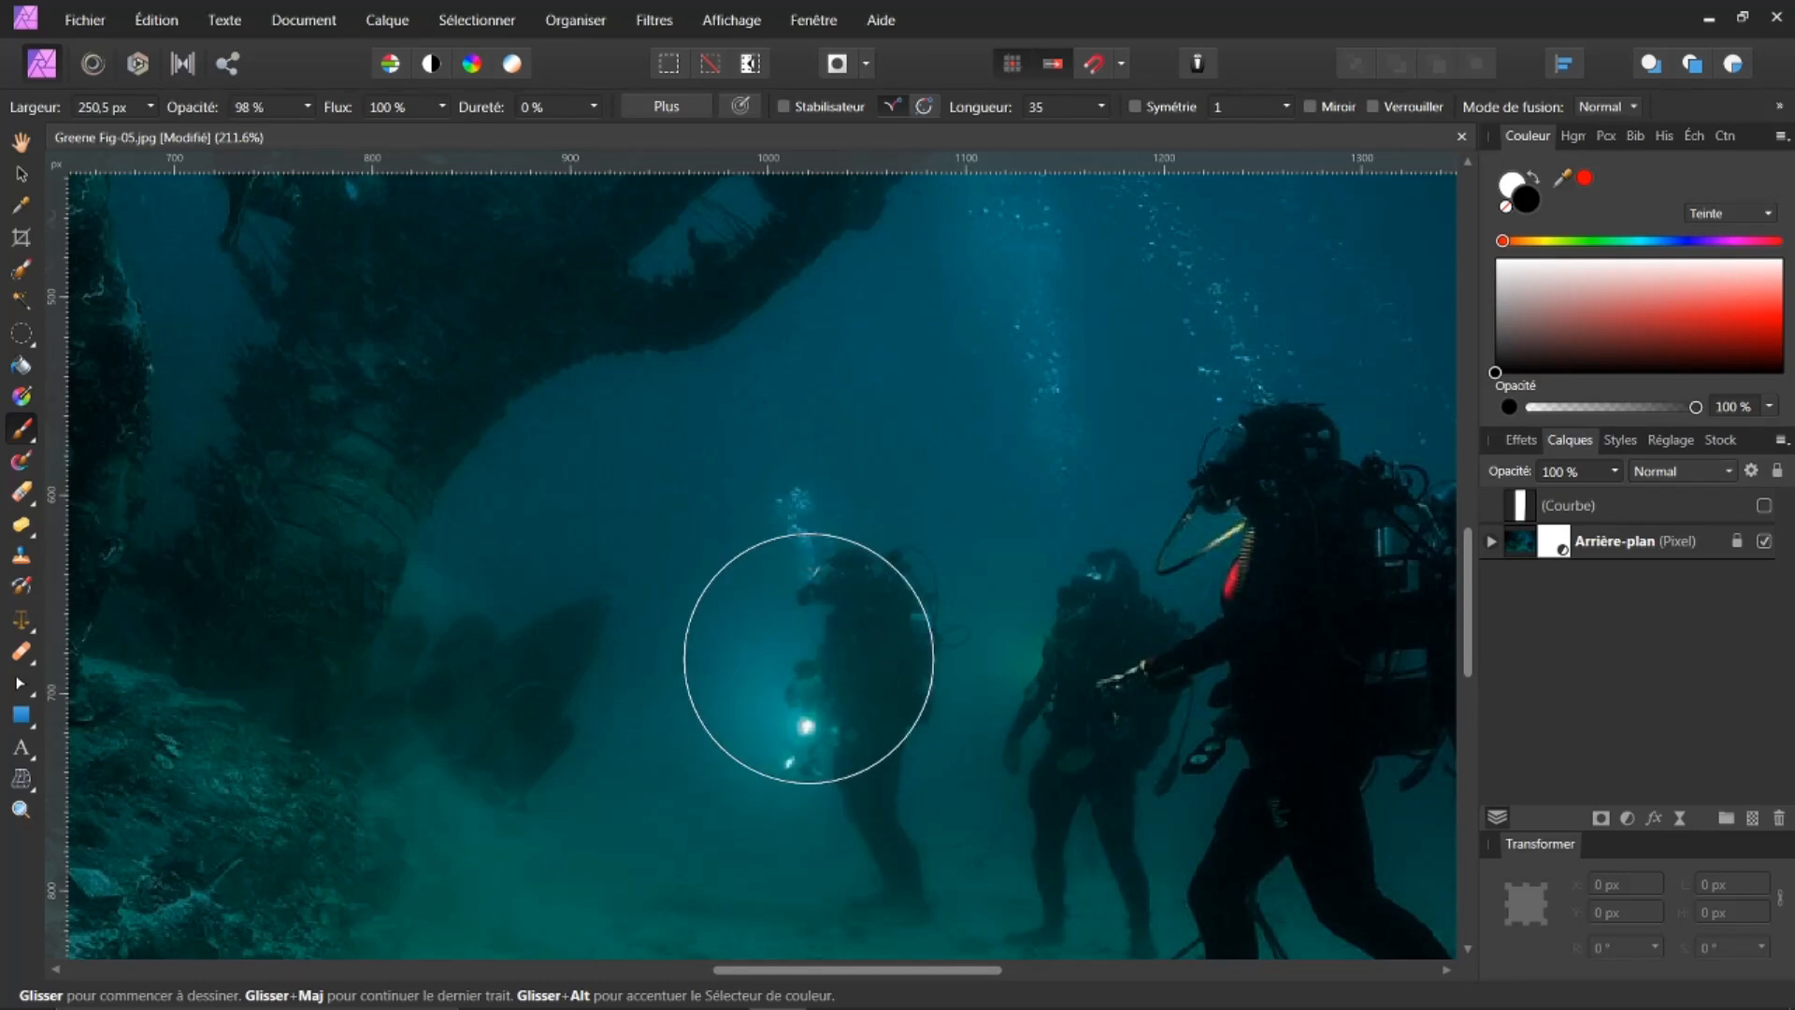
key(bracketleft)
key(bracketleft)
key(bracketleft)
key(bracketleft)
key(bracketleft)
key(bracketleft)
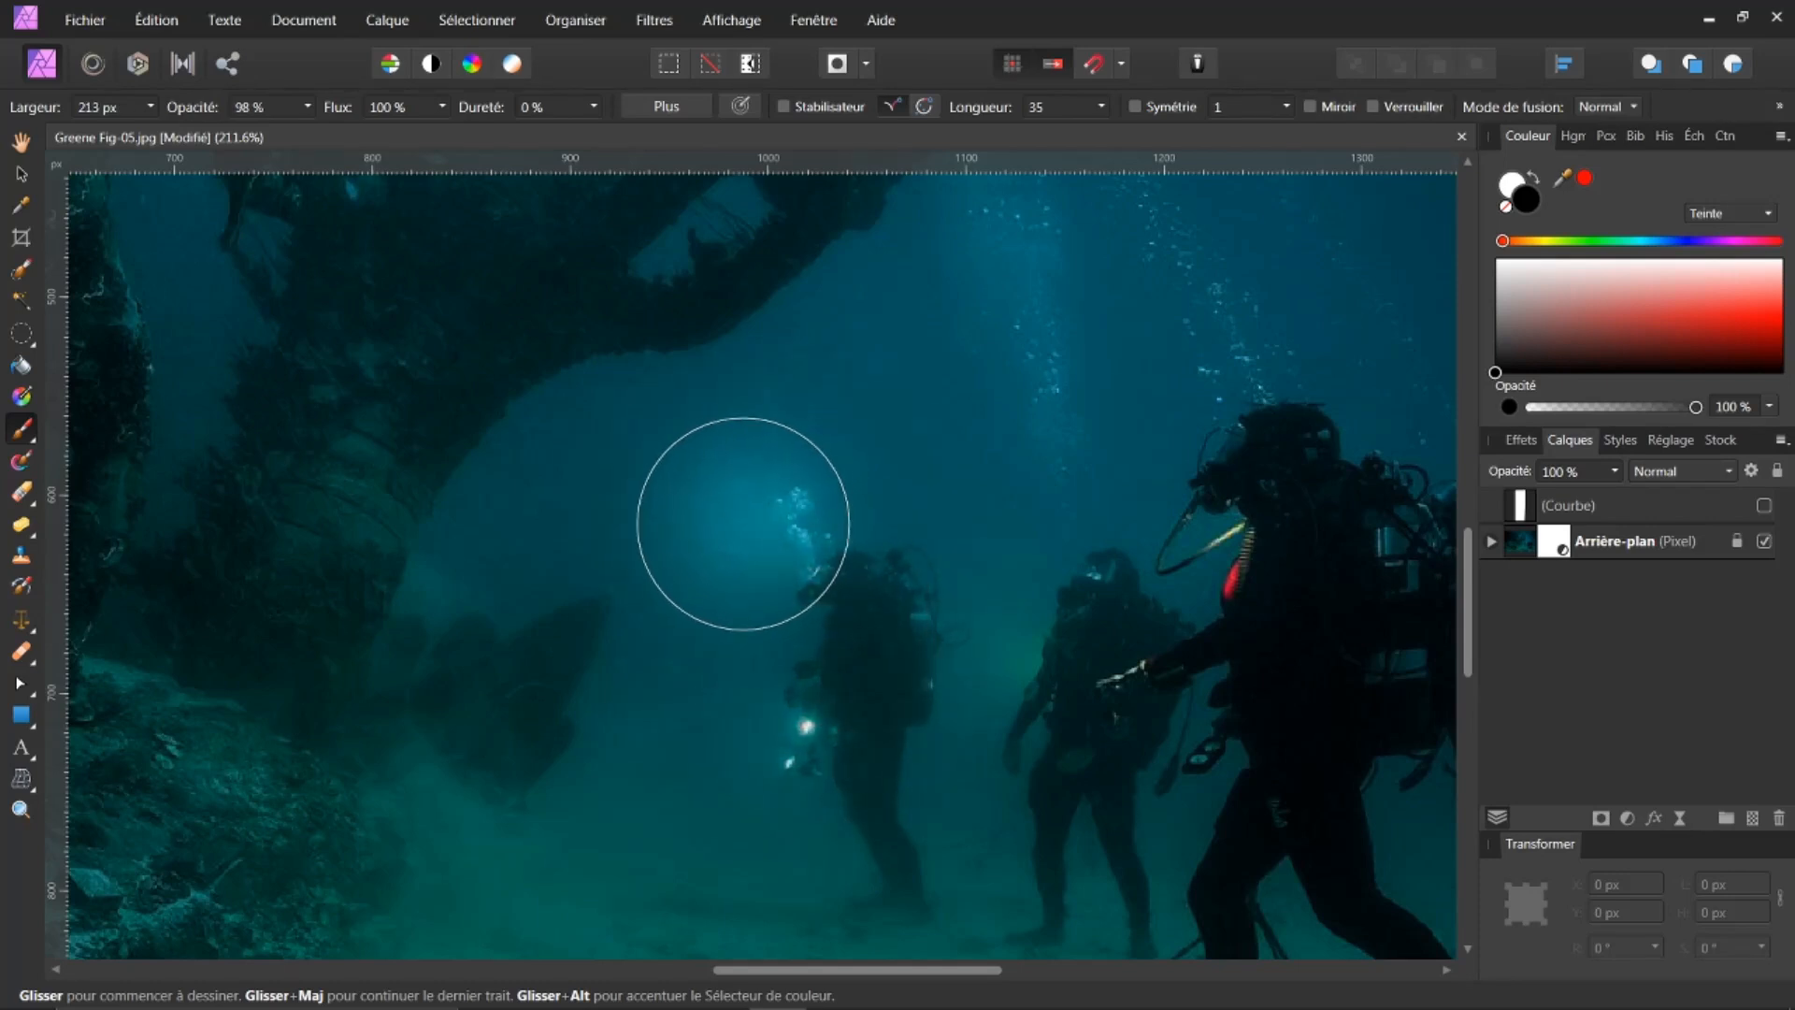
key(bracketleft)
key(bracketleft)
key(bracketleft)
key(bracketleft)
key(bracketleft)
key(bracketleft)
key(bracketleft)
key(bracketleft)
key(bracketleft)
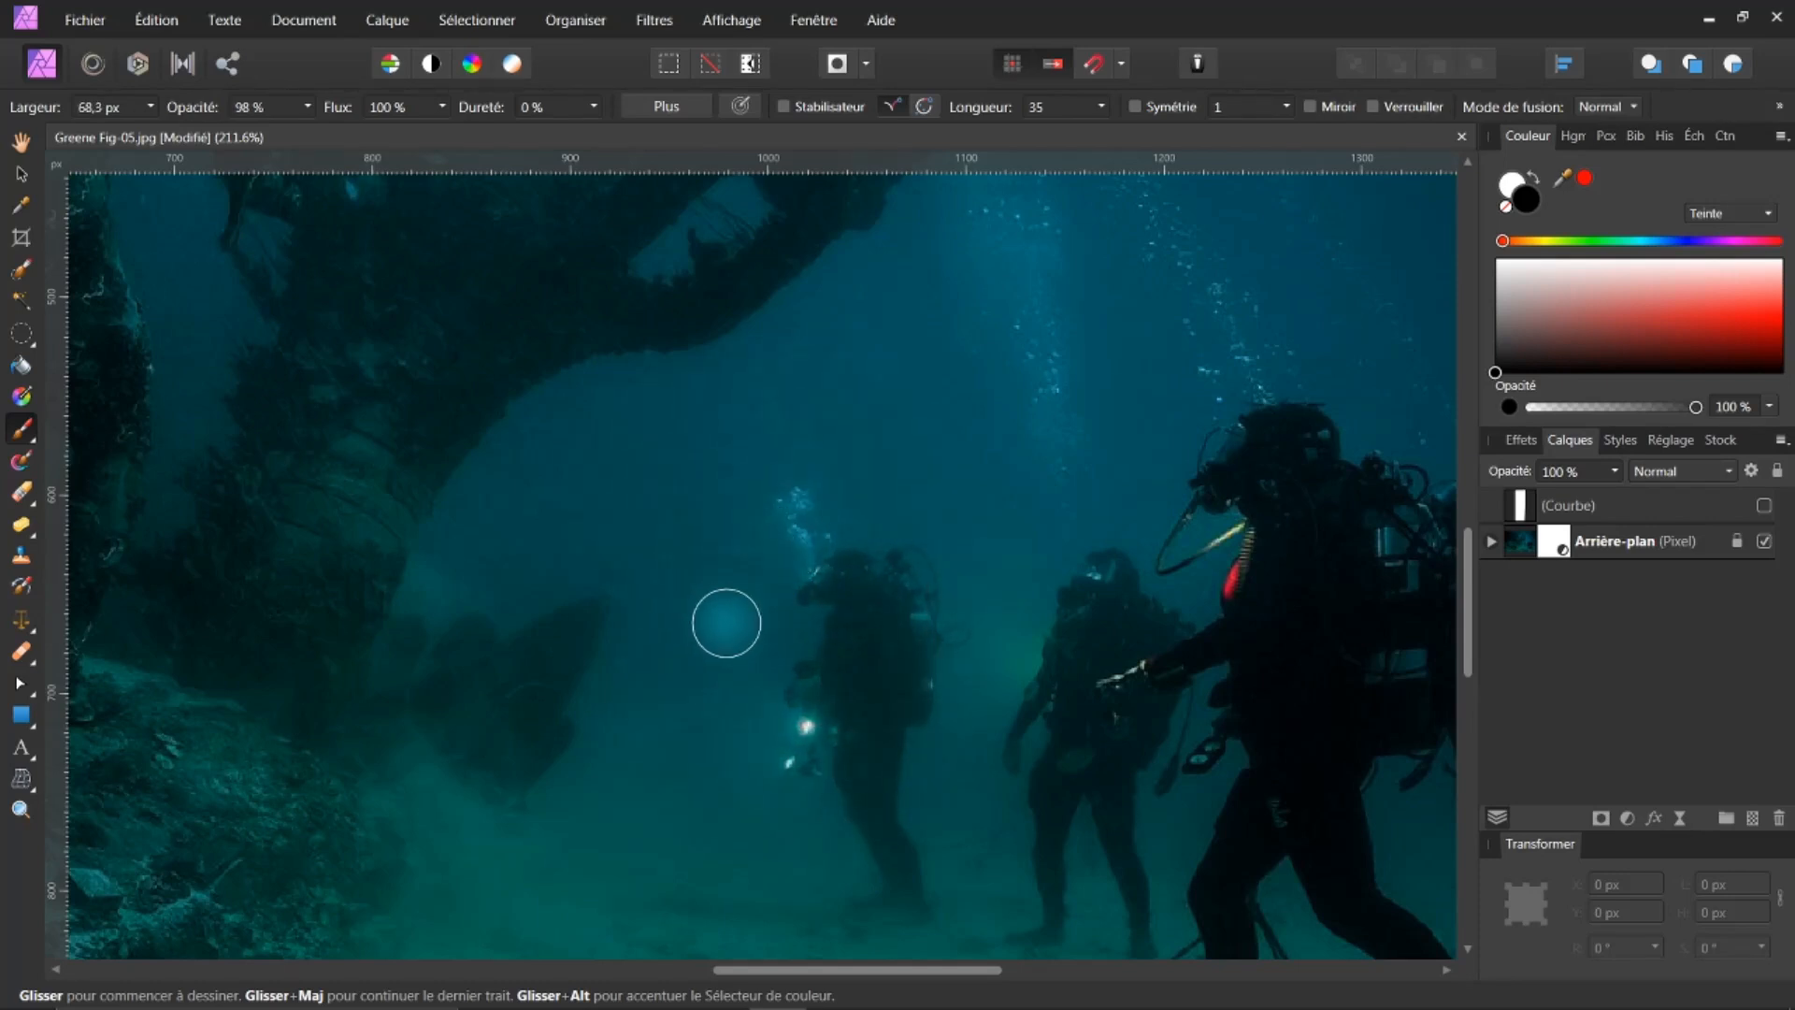
key(bracketleft)
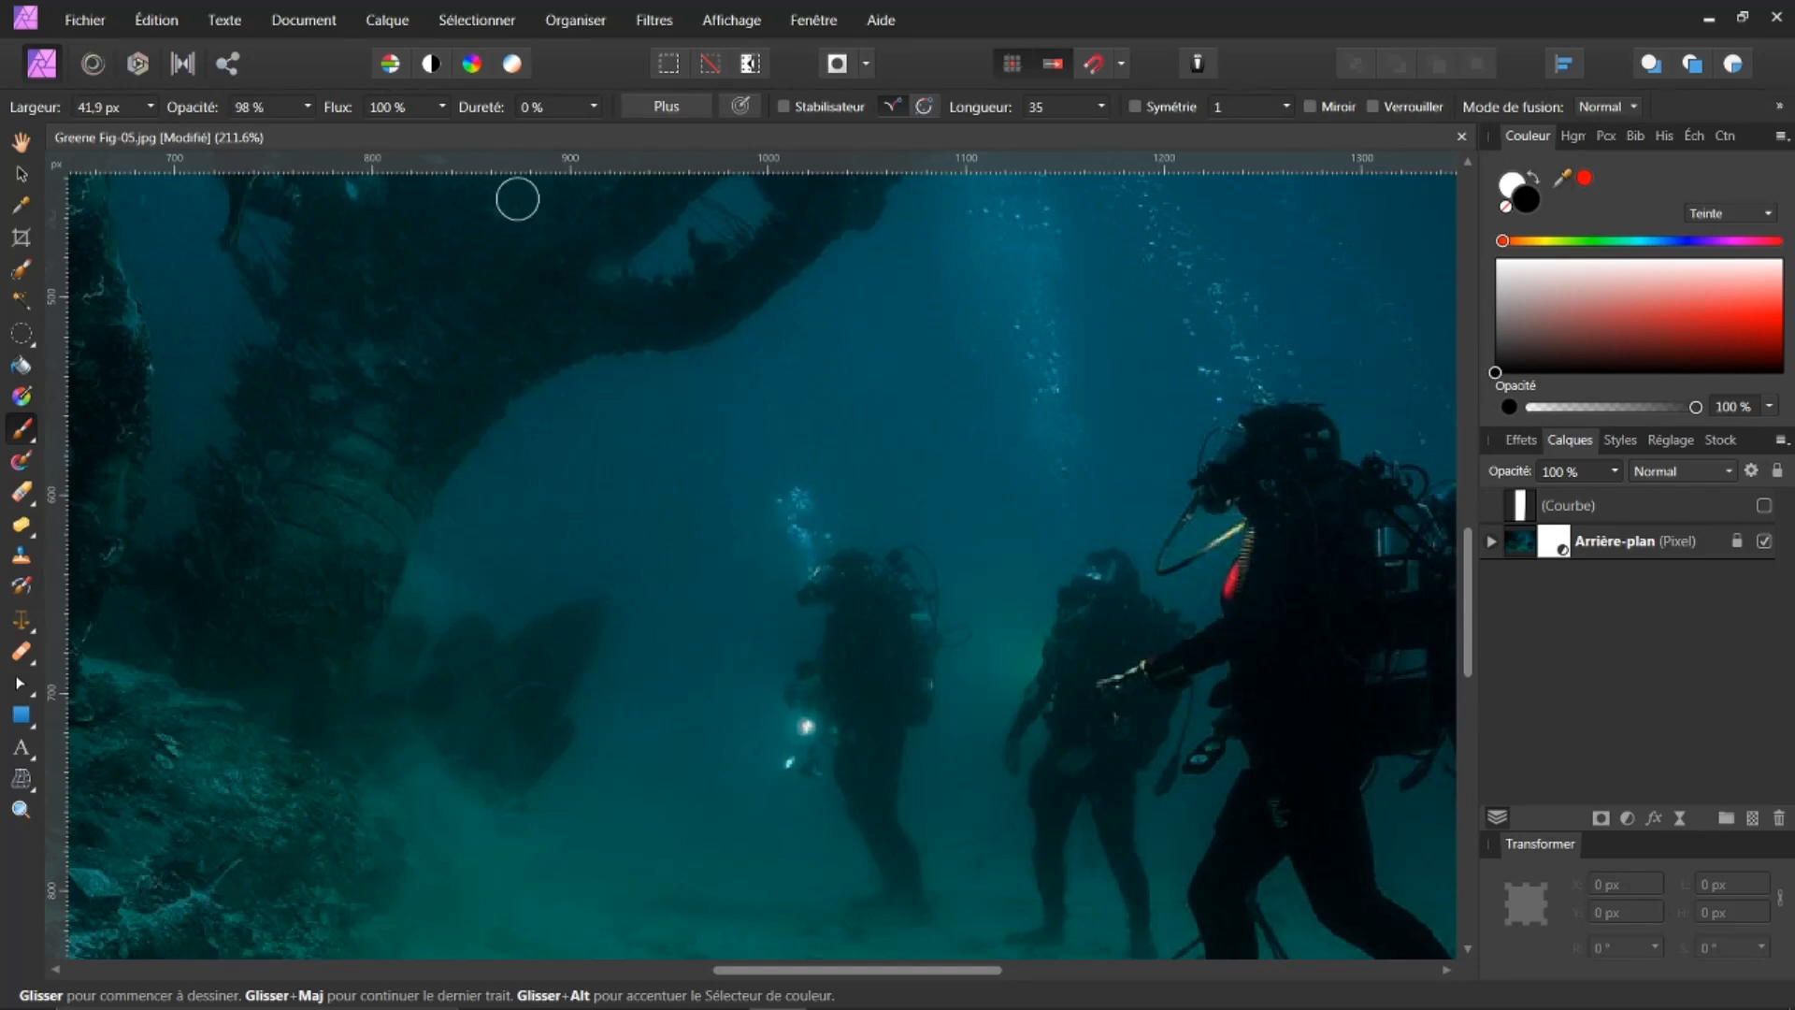
key(0)
click(1535, 175)
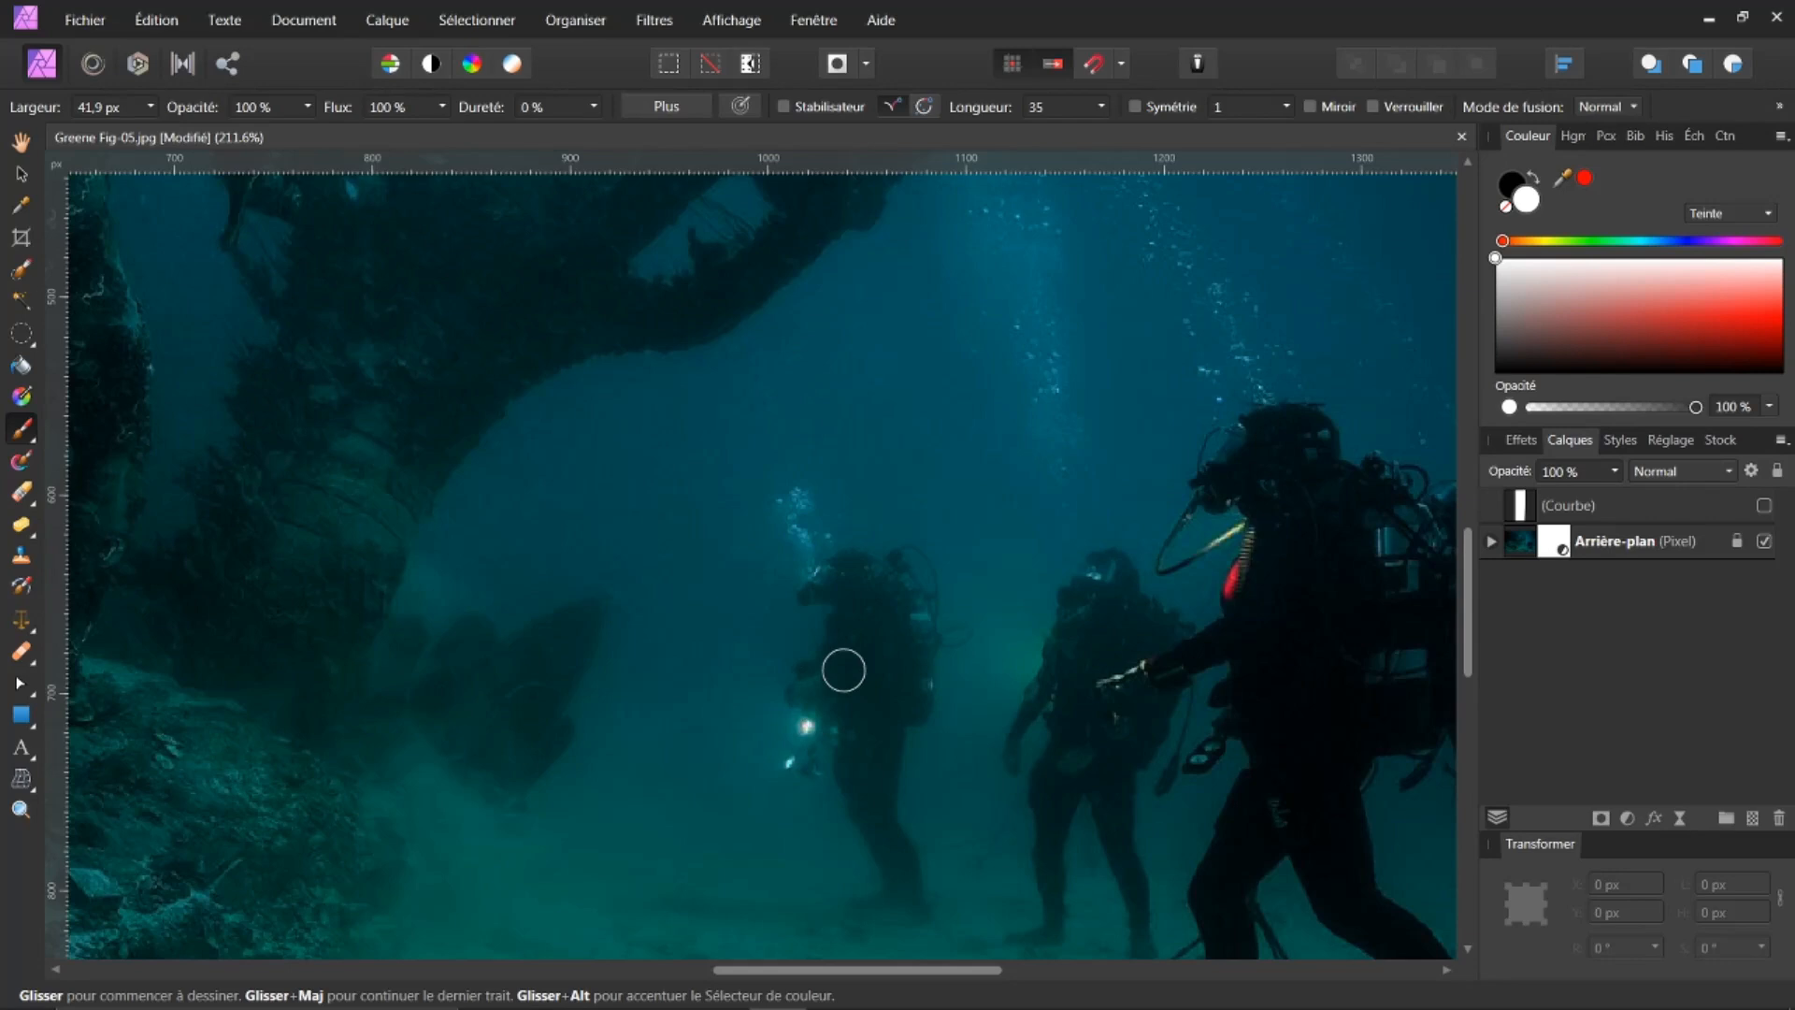
Paint a white dab over the far diver's lamp on the Arrière-plan pixels instead of the adjustment's mask, and collapse the layer
click(1491, 542)
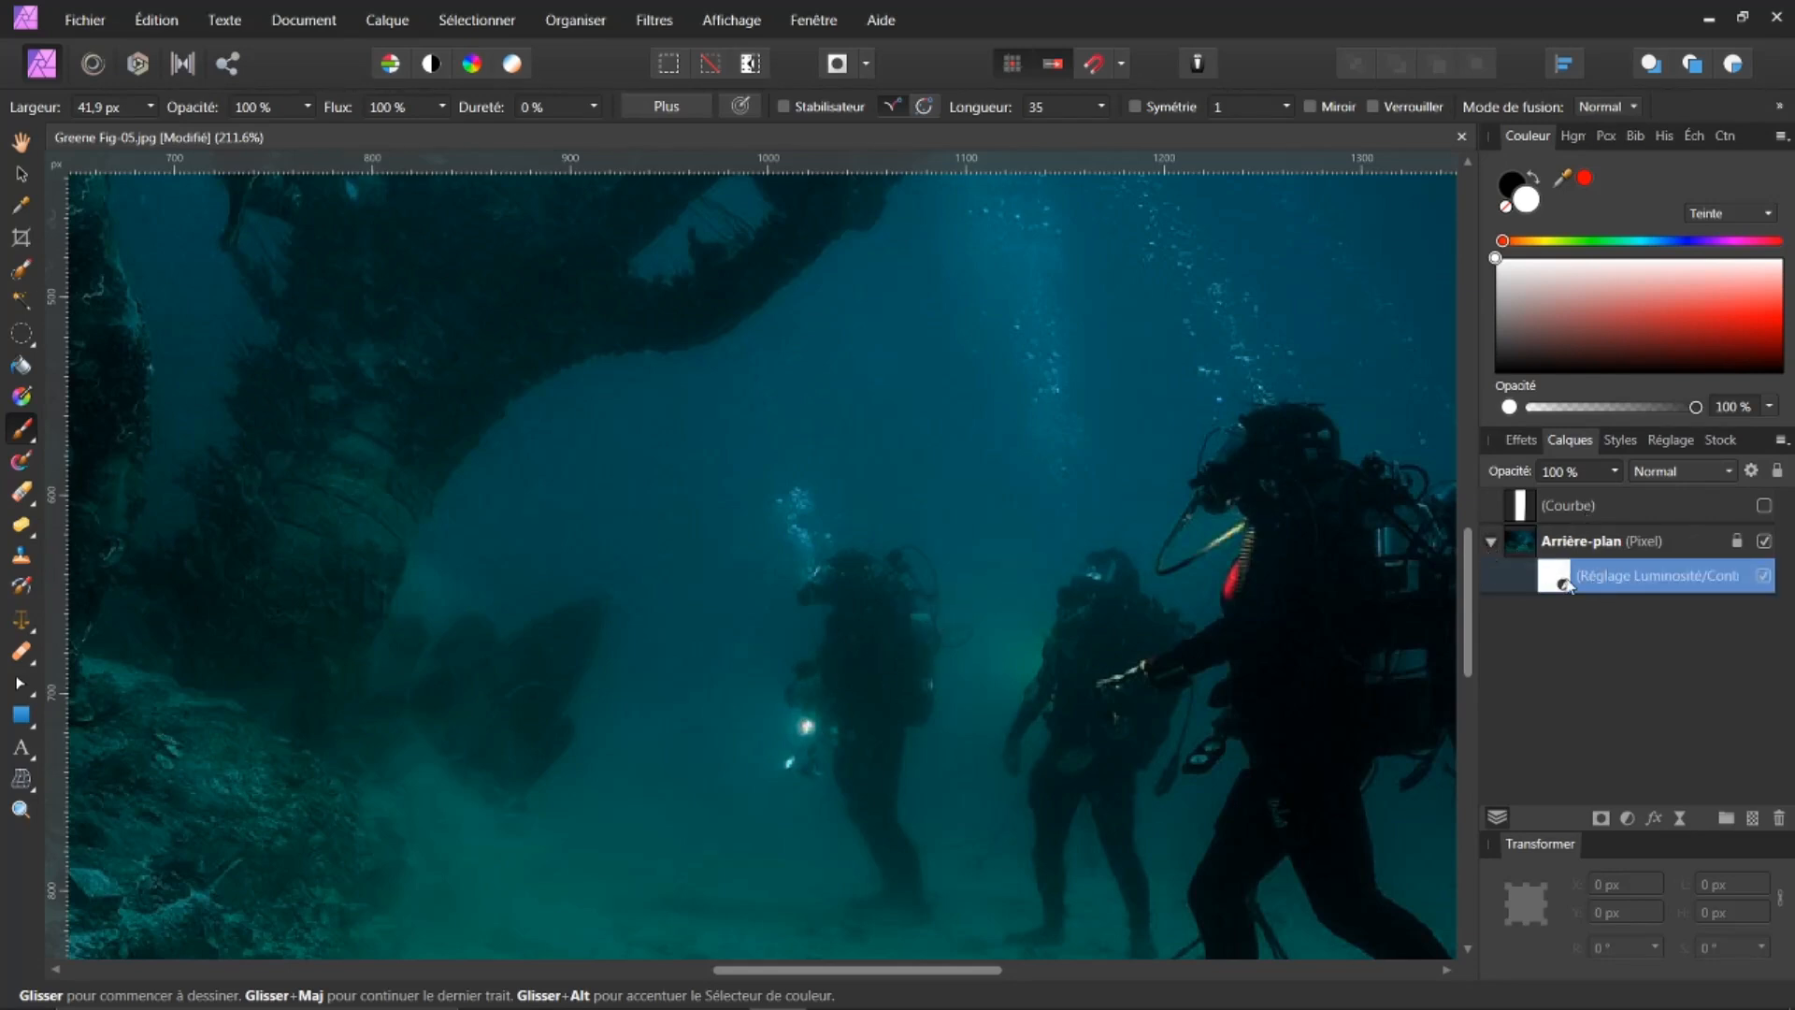
click(1527, 551)
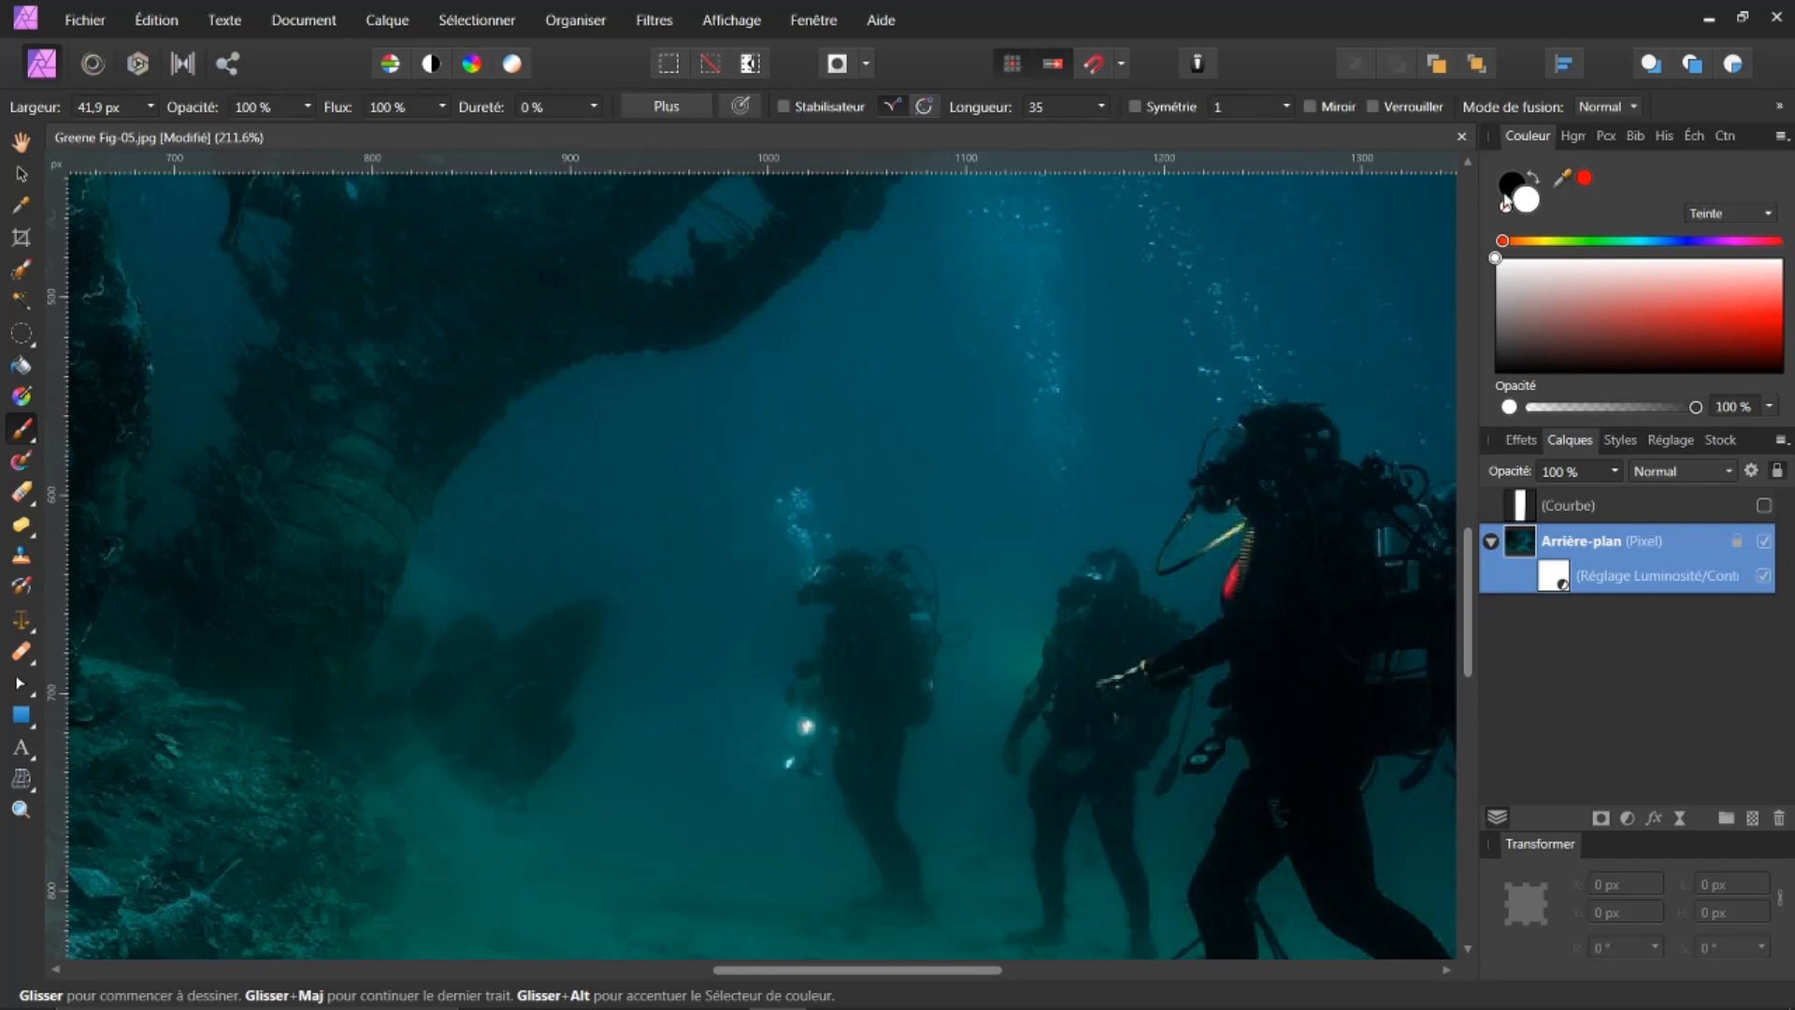
click(1560, 575)
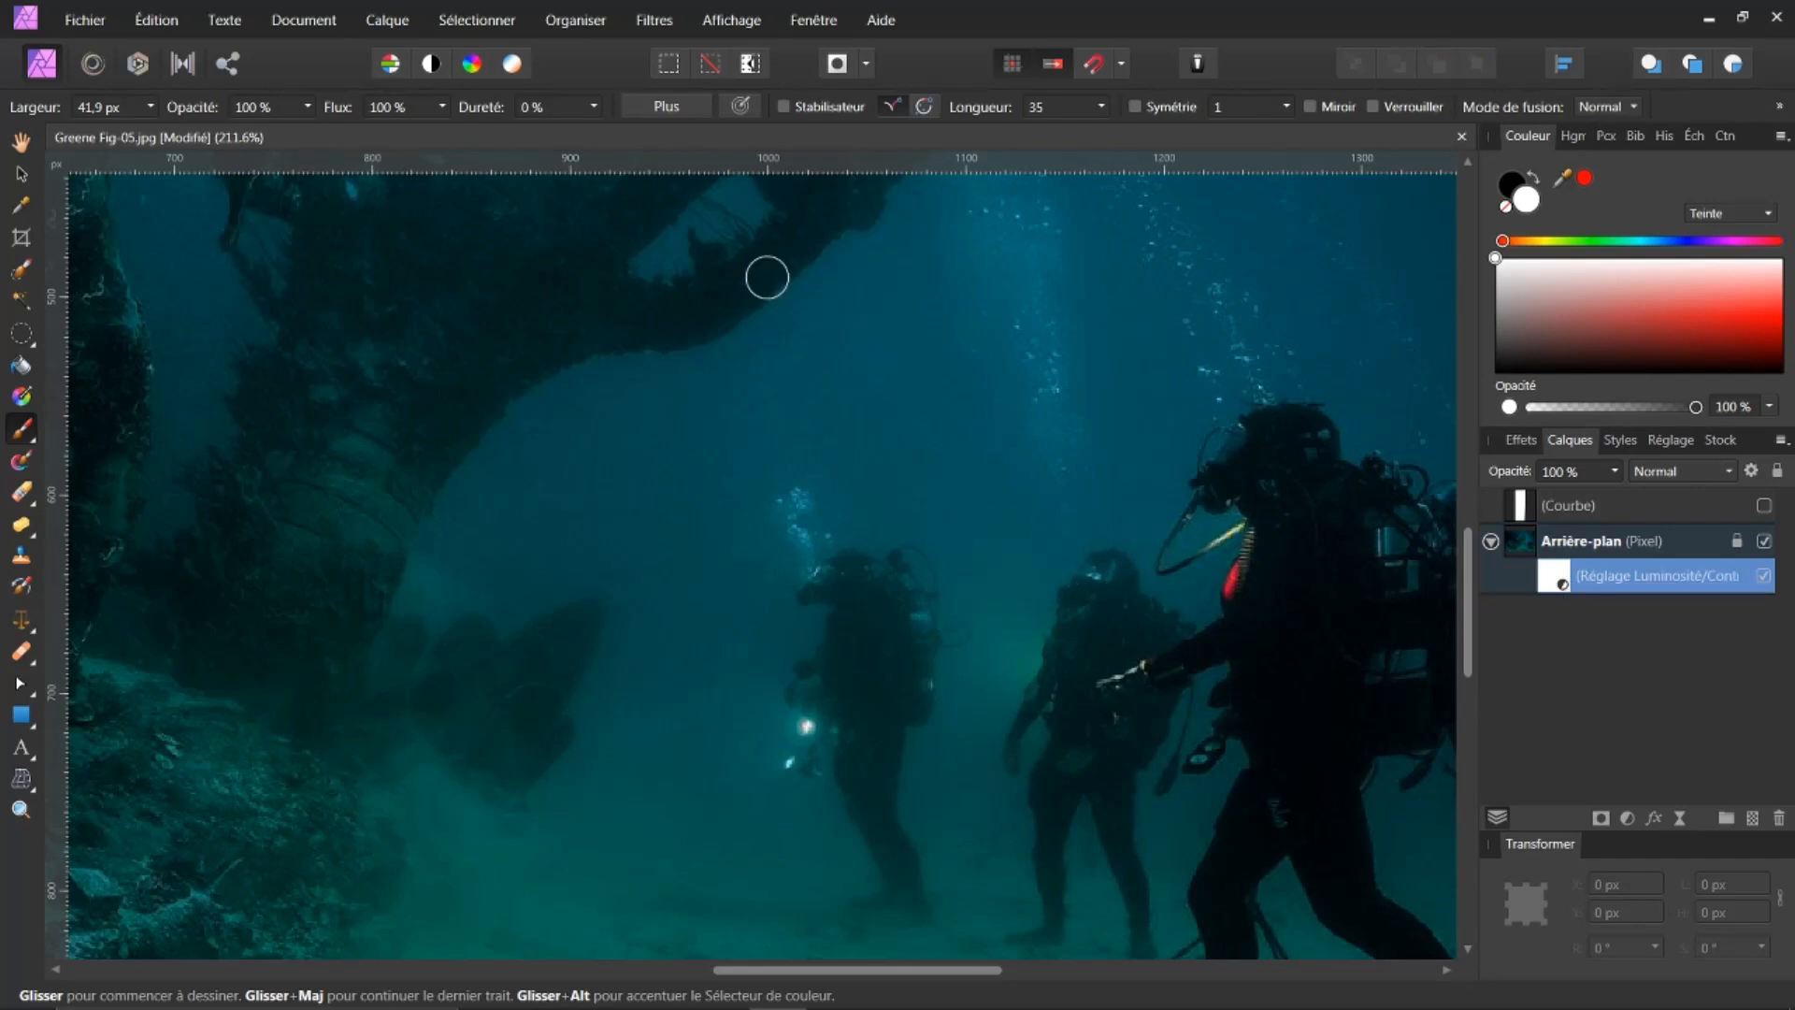
click(1524, 538)
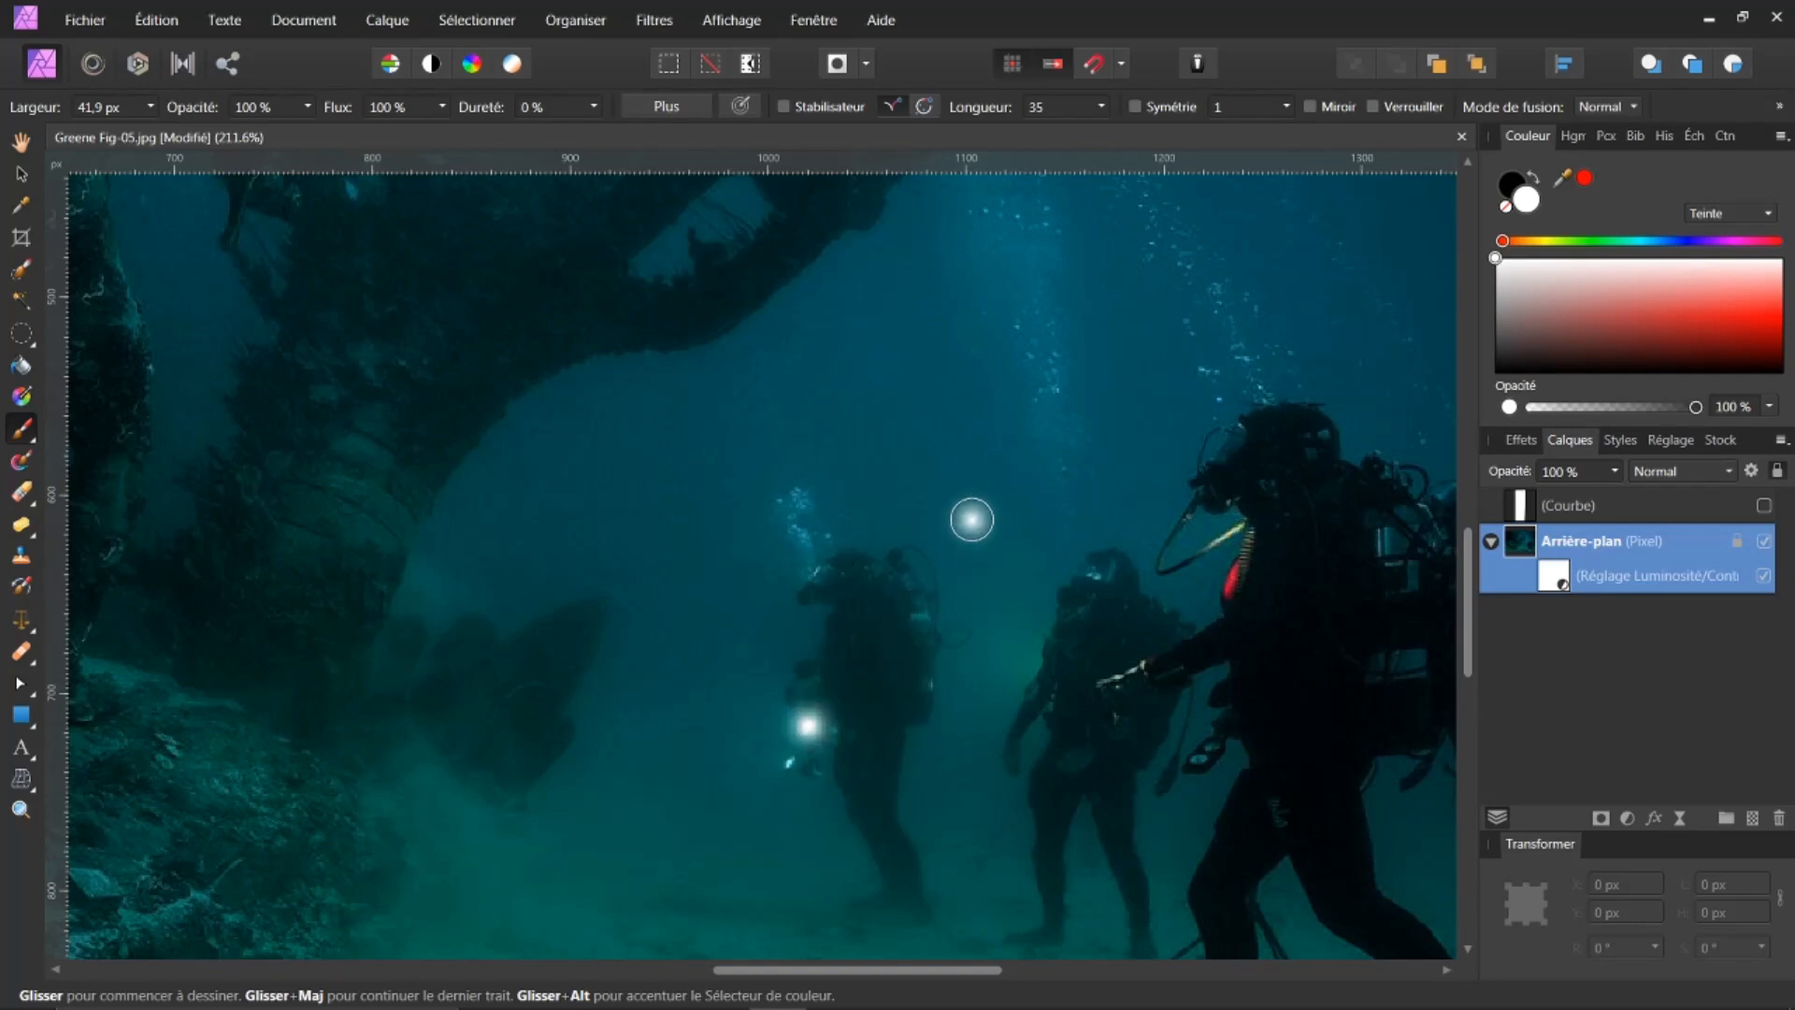
key(ctrl+0)
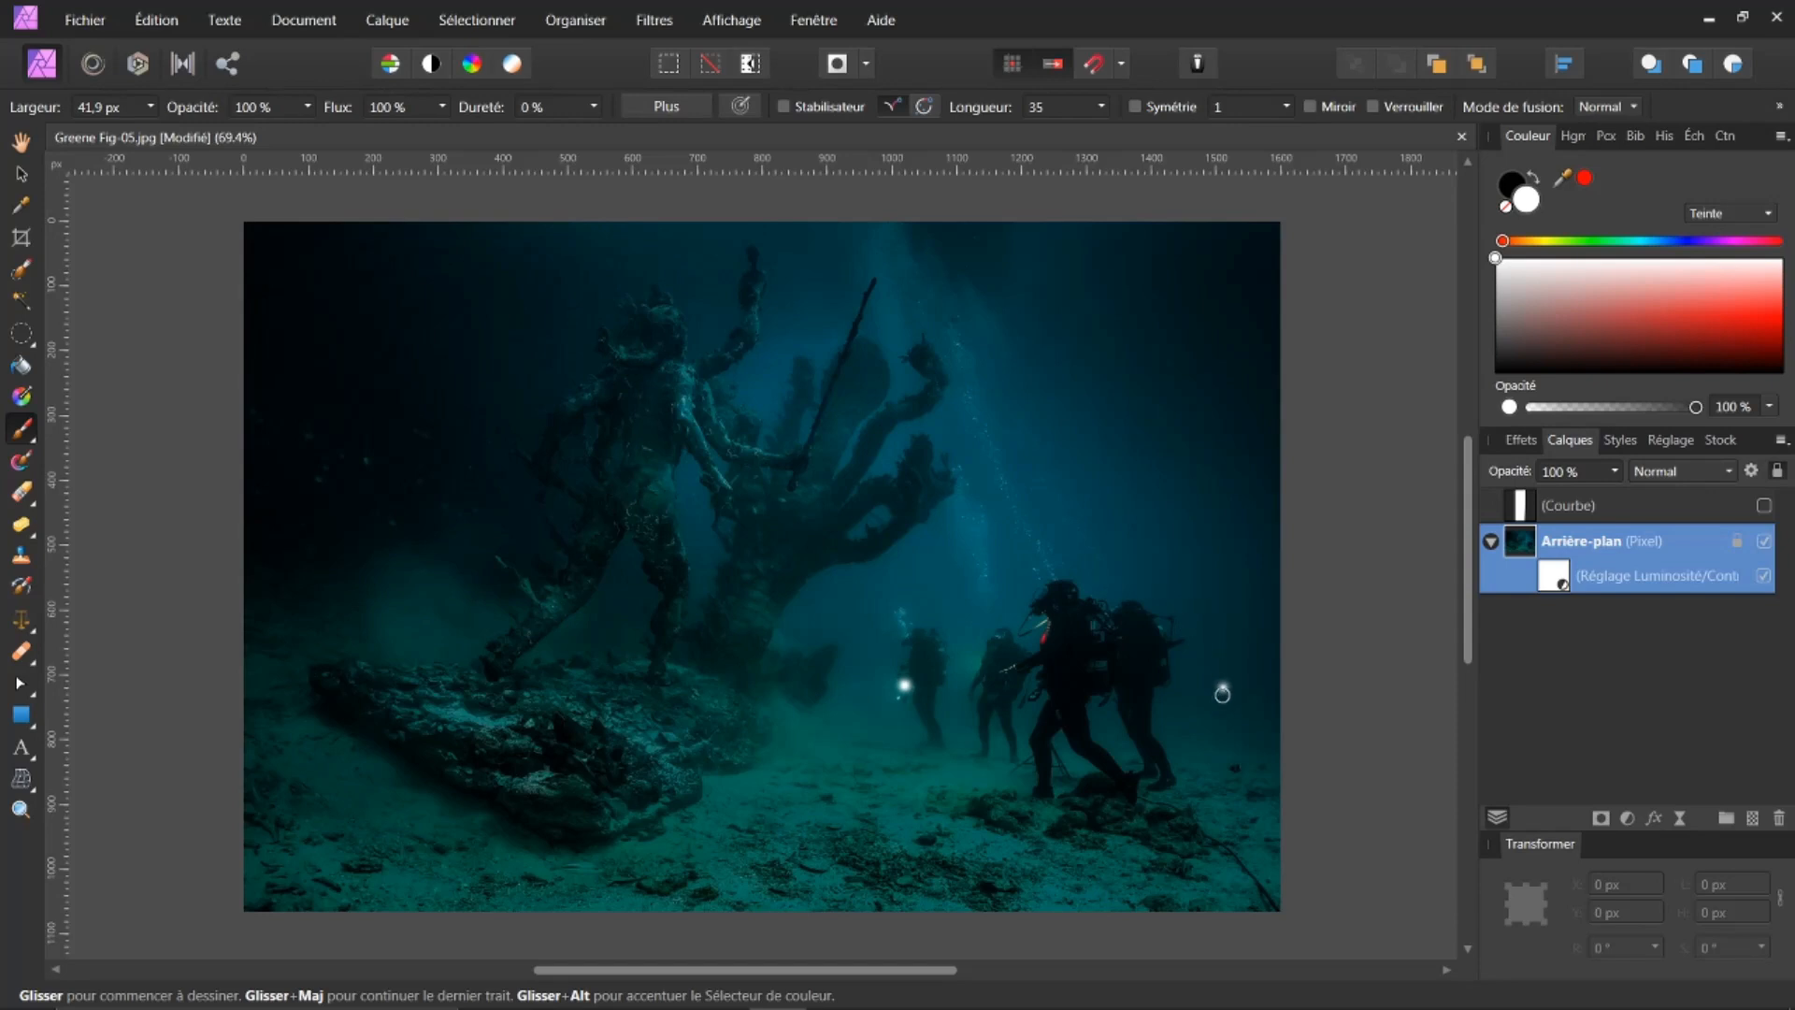
click(1490, 541)
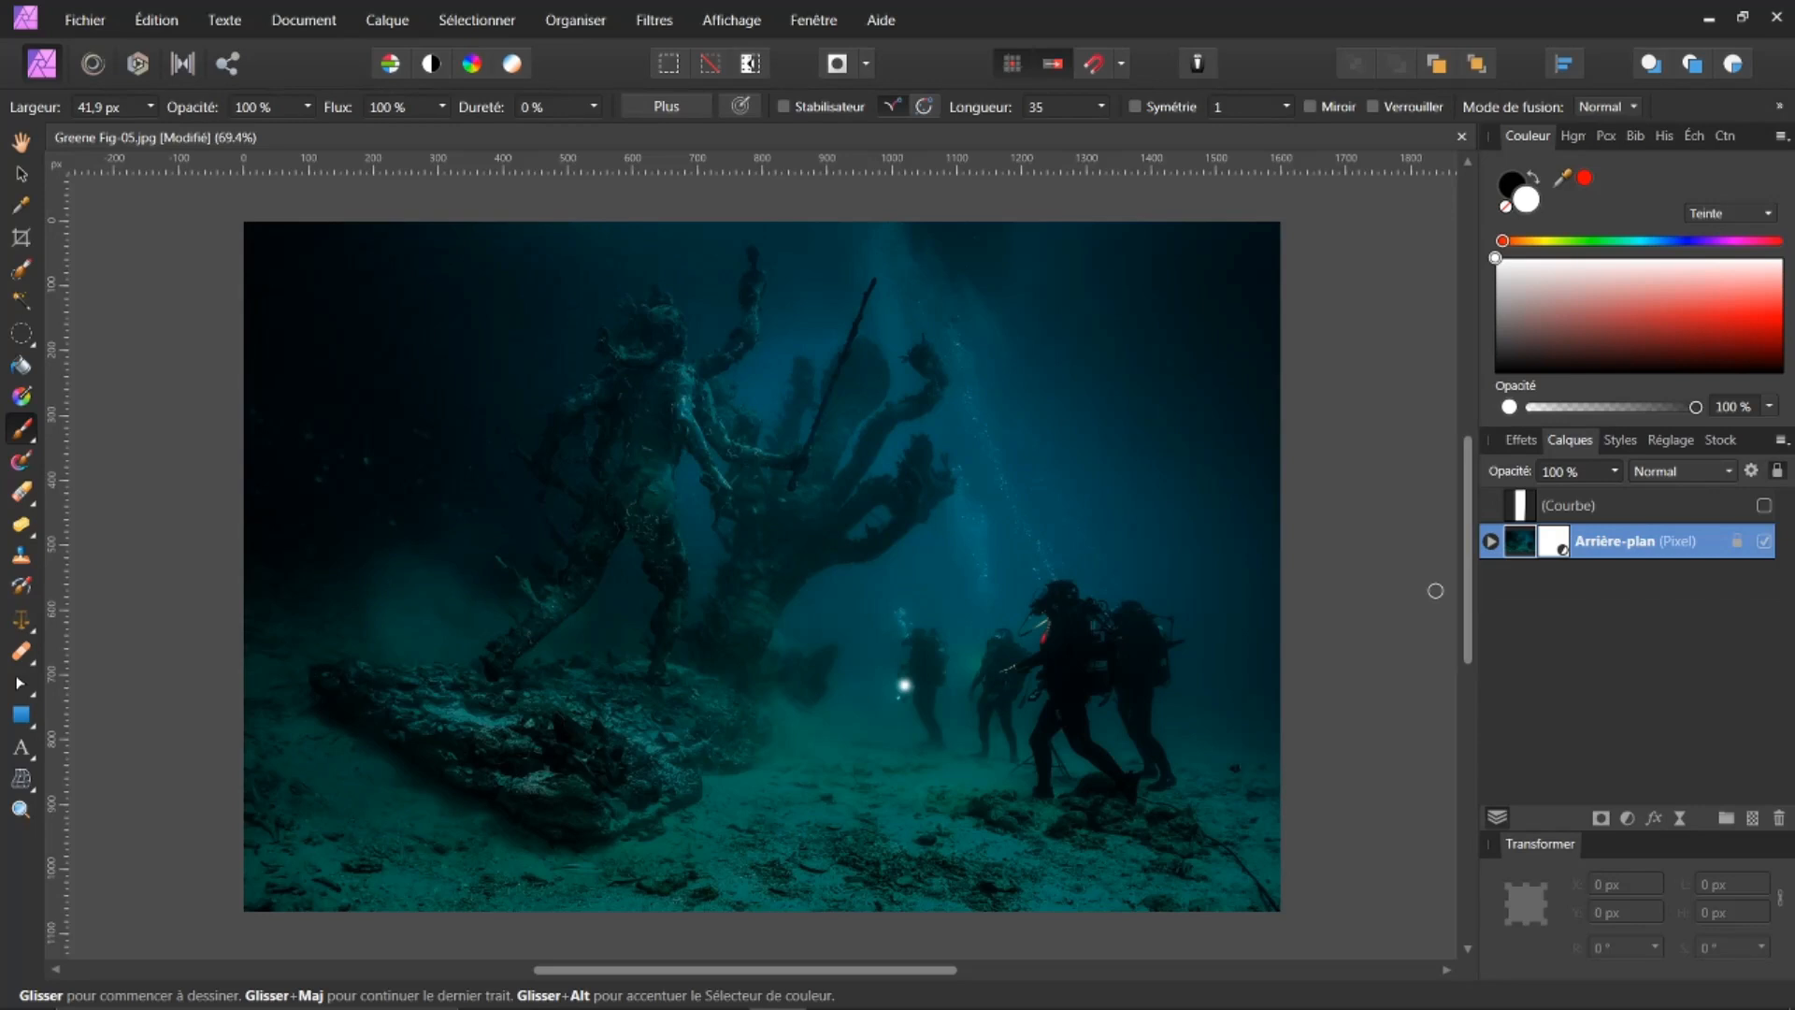
Select the white curve layer and make it visible again
click(1524, 506)
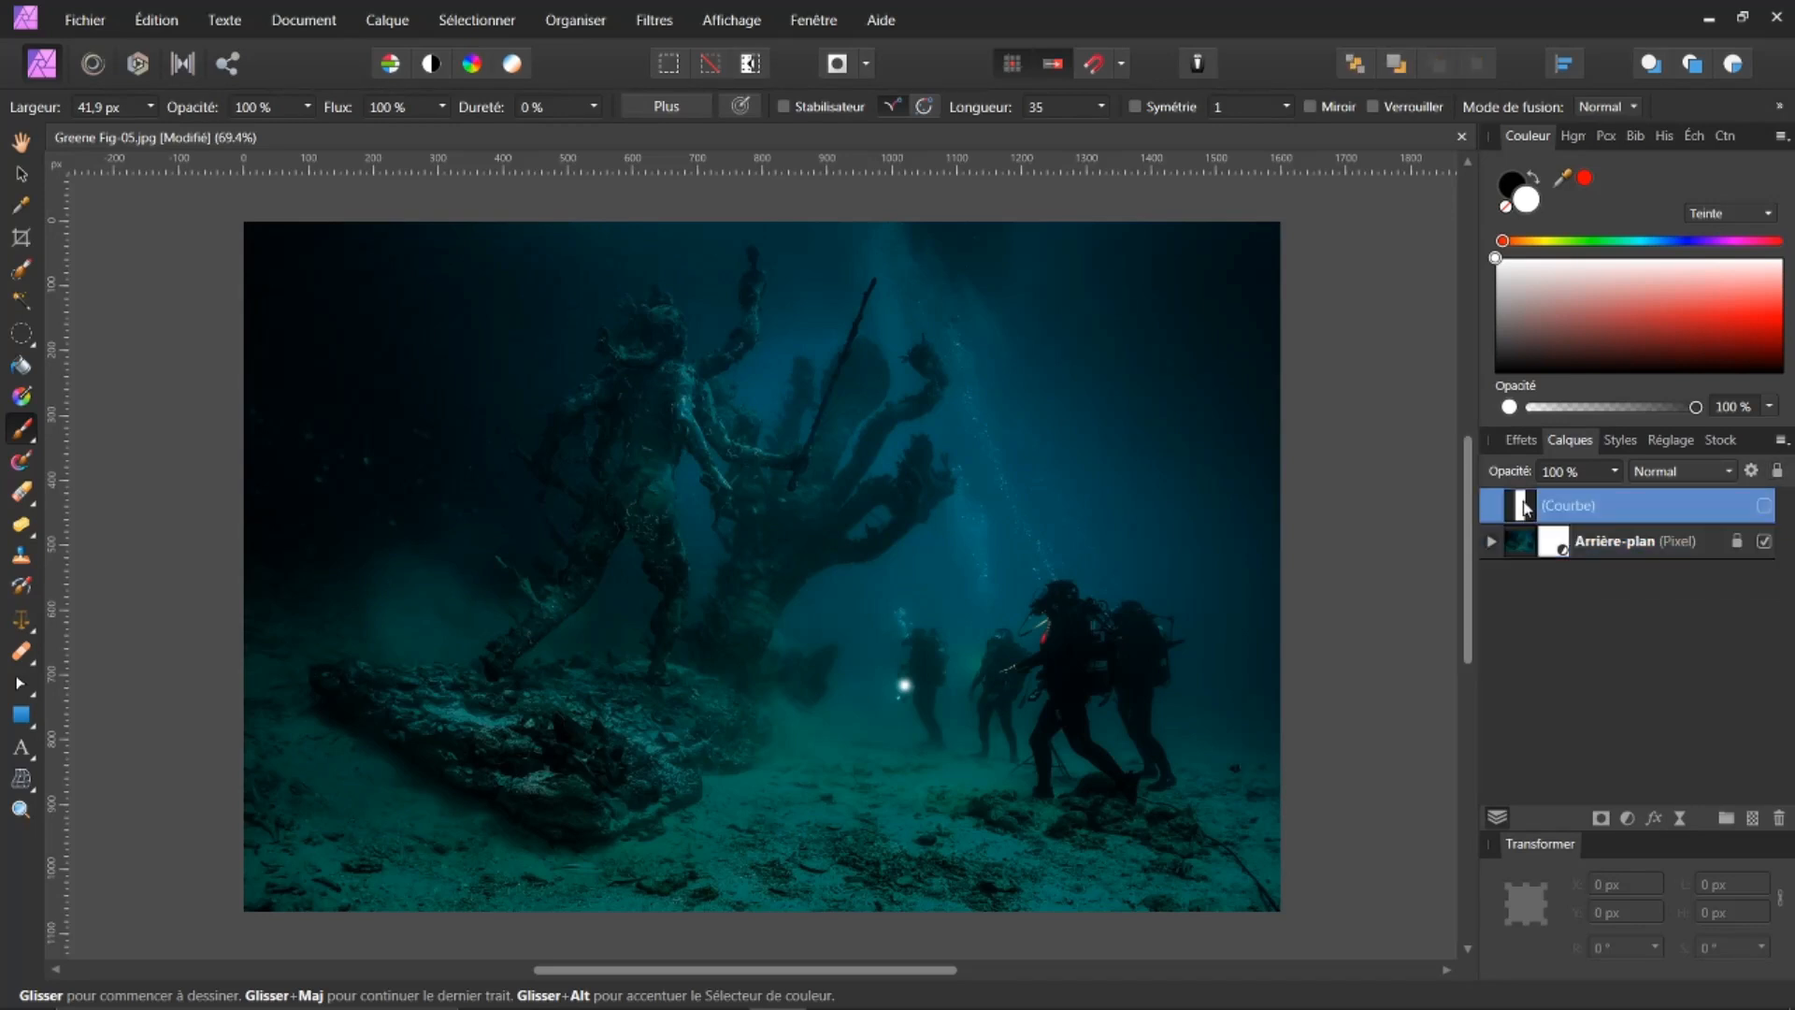
click(1763, 506)
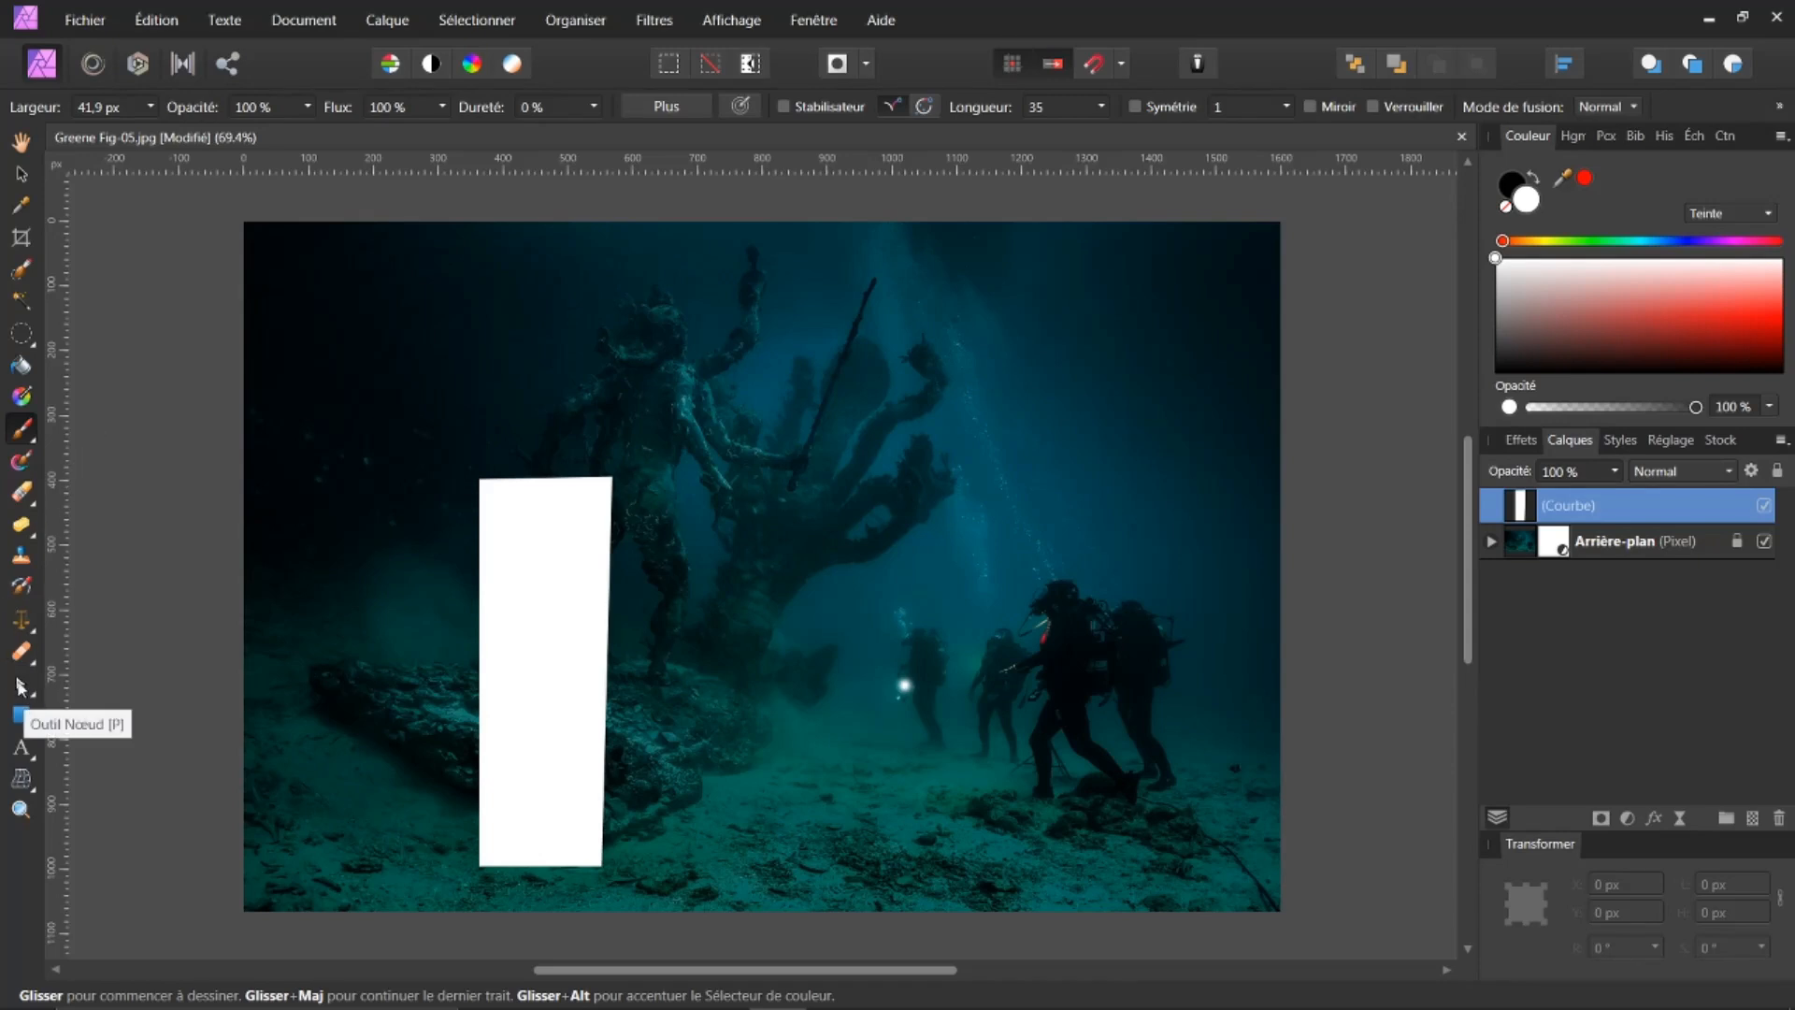
Move the white curve's upper-right node to about X 1017 px, Y 728 px at the far diver's lamp, and set the layer's opacity to 50 %
click(22, 687)
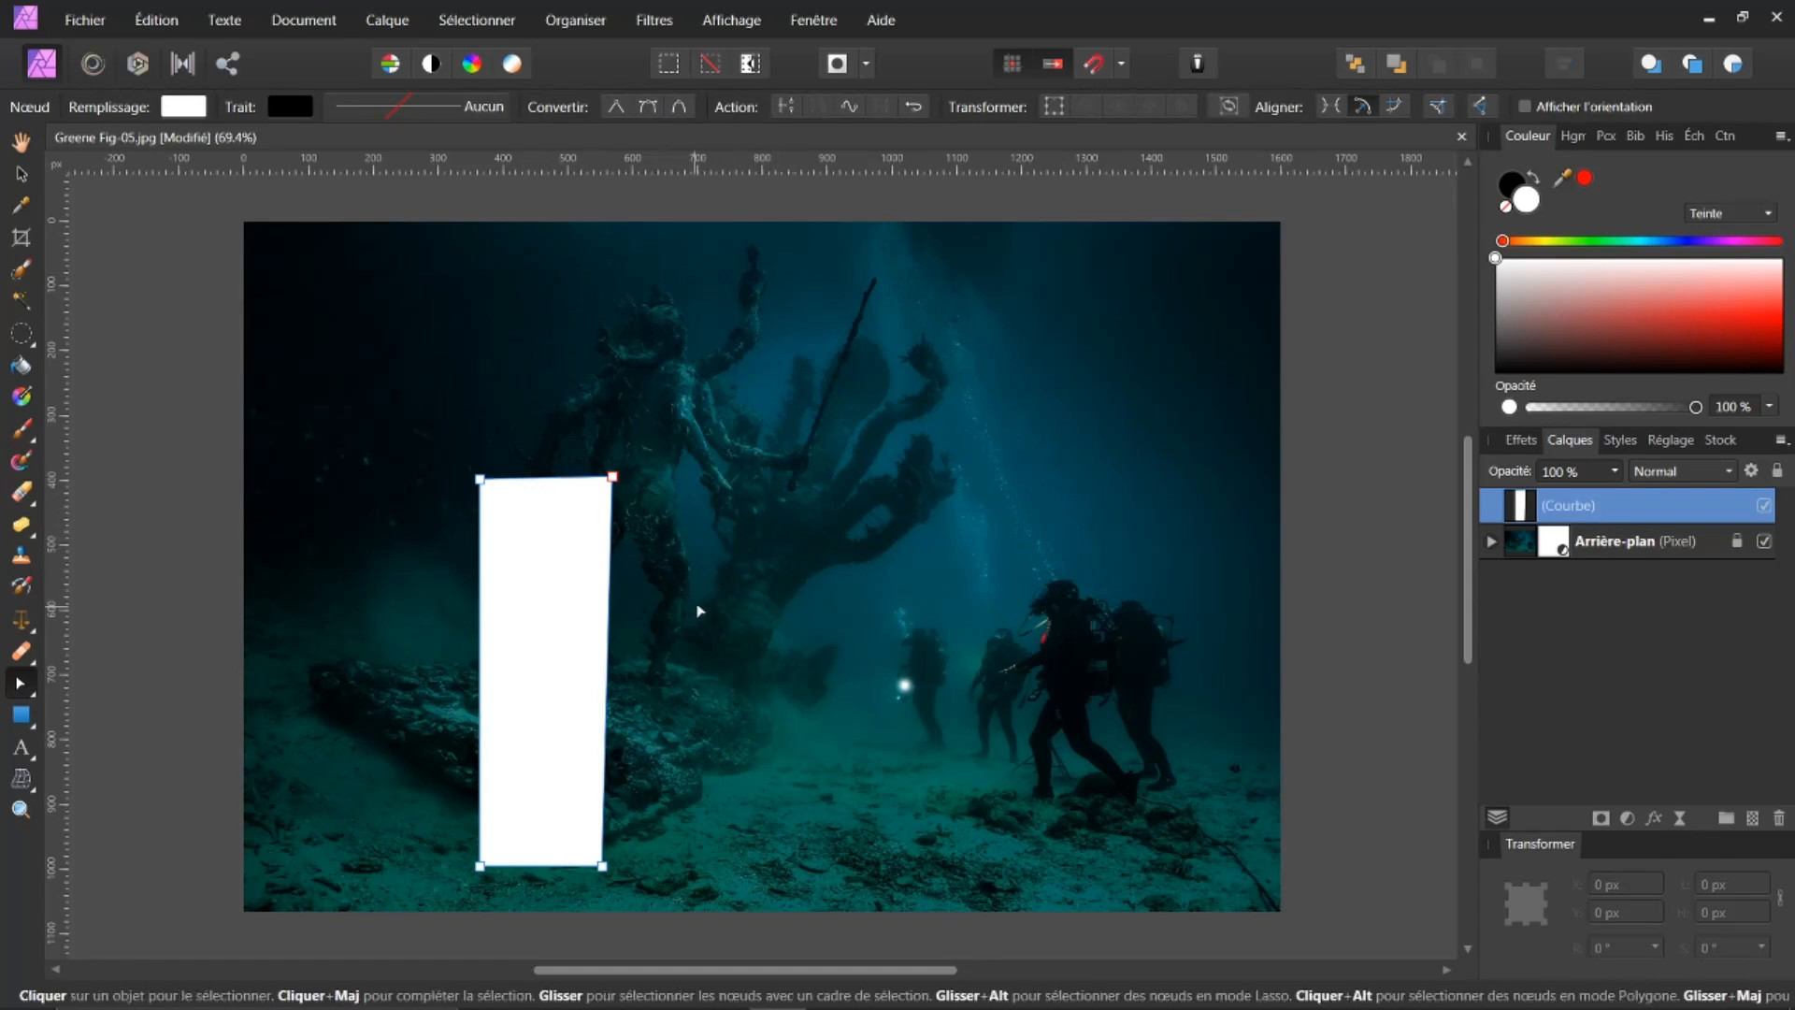
scroll(697, 610, up, 3)
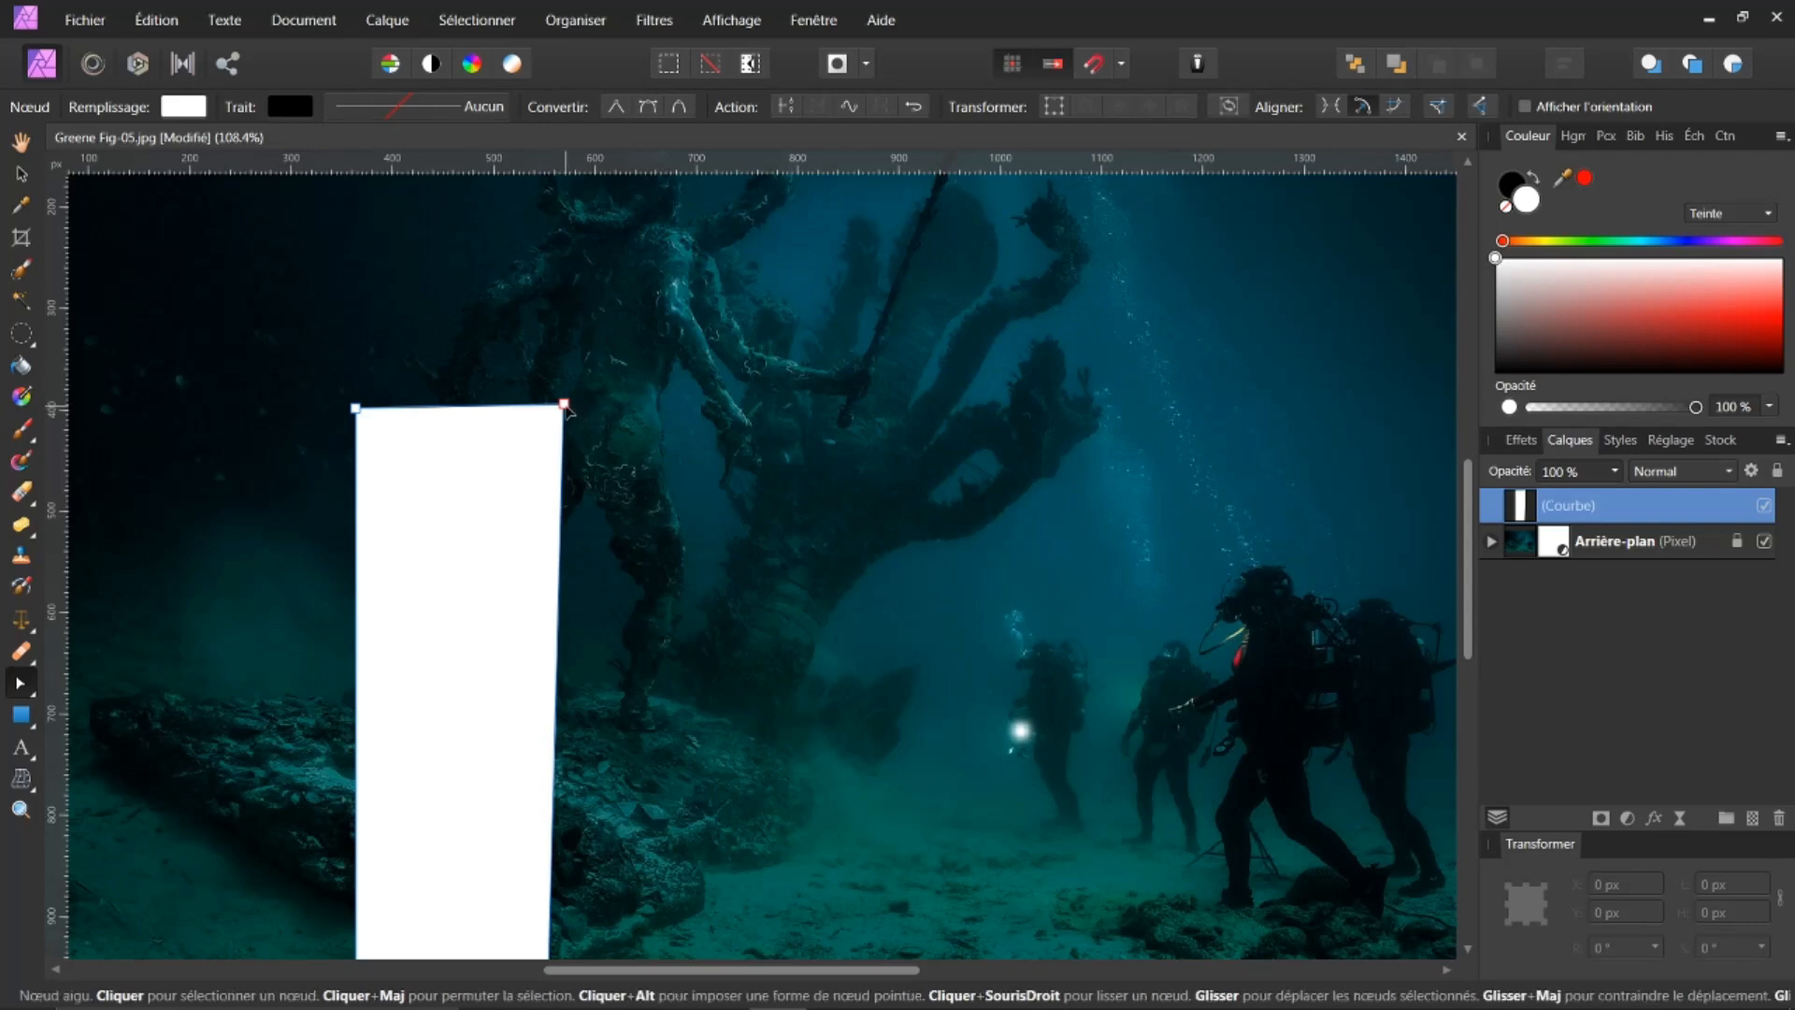
drag(564, 404, 1017, 745)
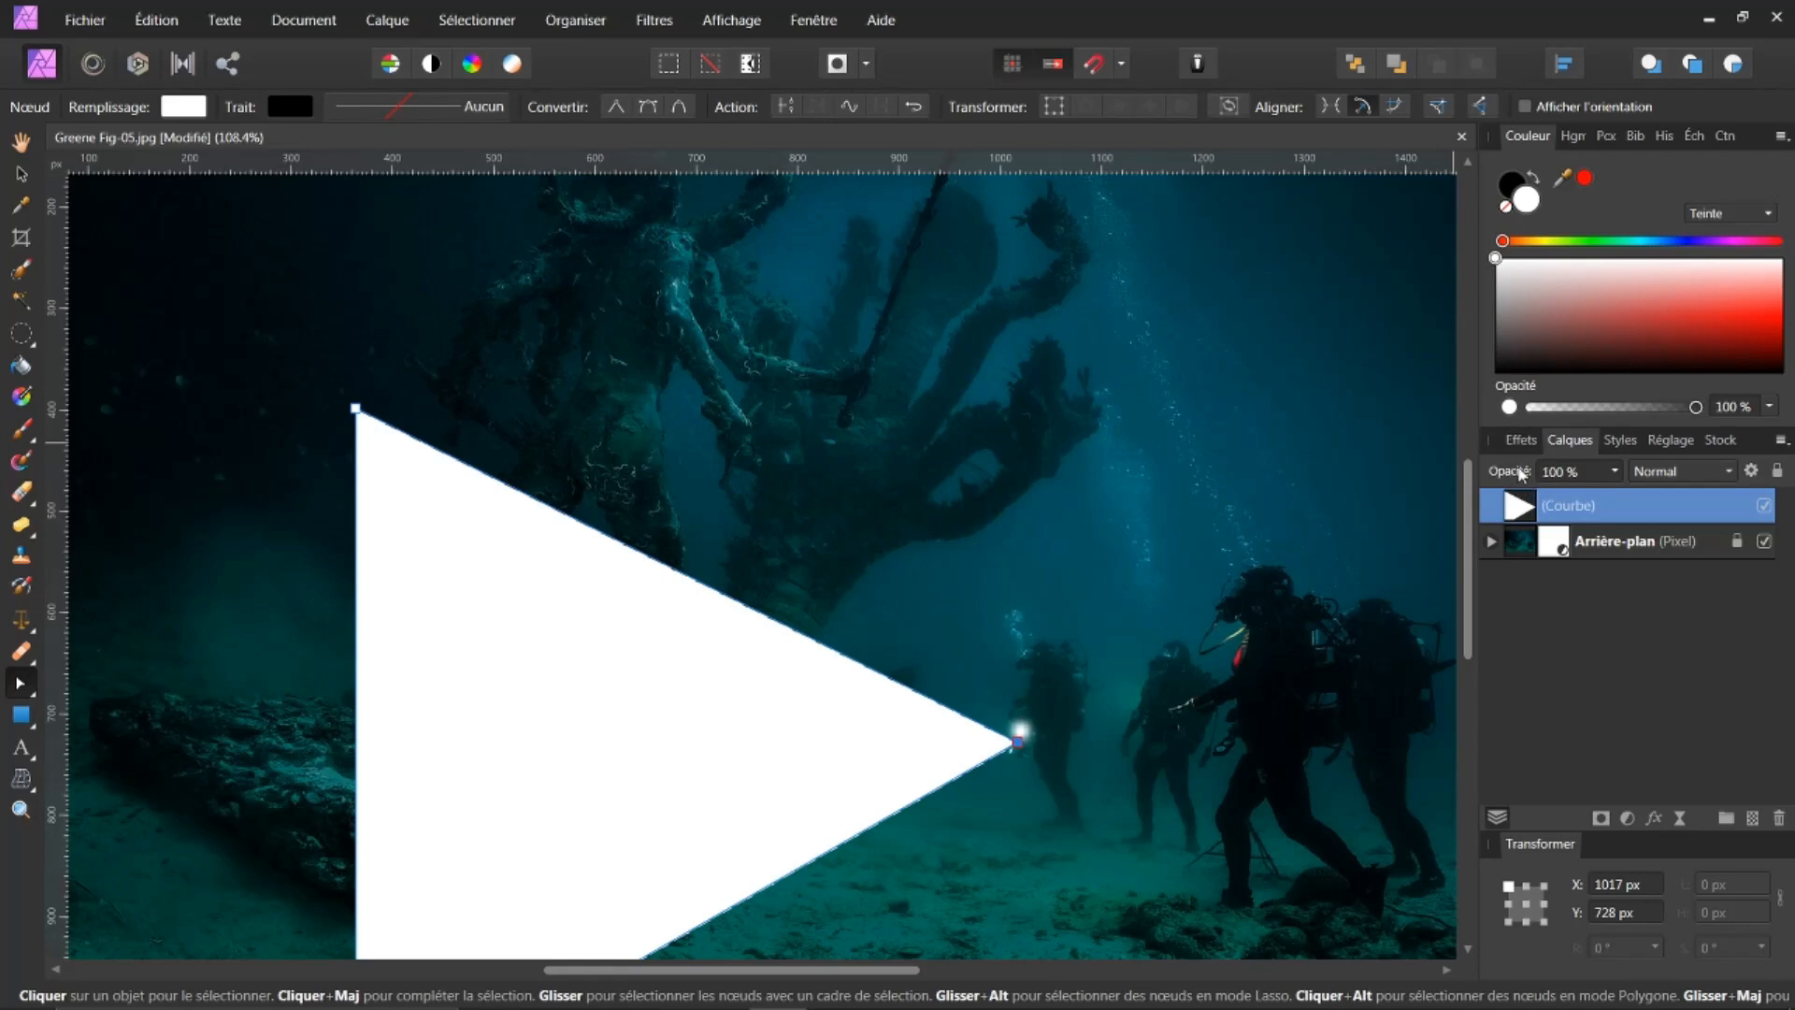
drag(1516, 474, 1465, 458)
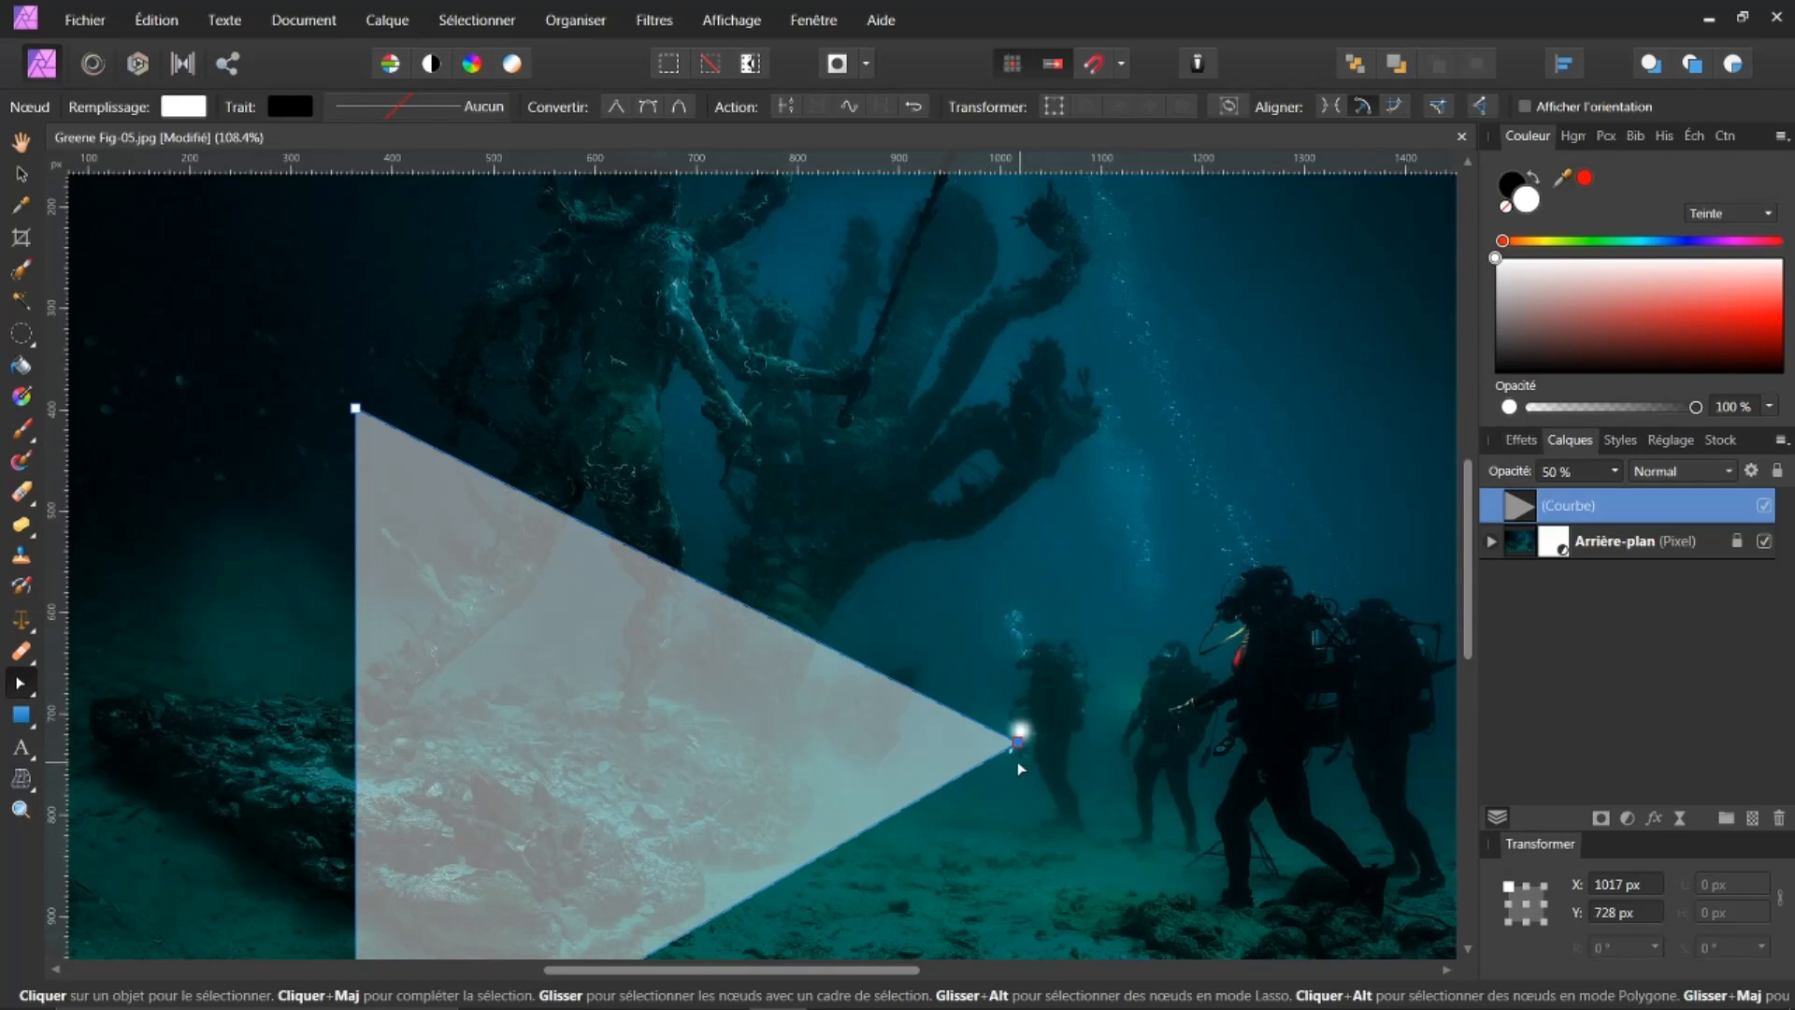
Gather the curve's two upper nodes tightly around the lamp and add a node between them to form the beam's narrow tip
drag(1019, 746, 1041, 745)
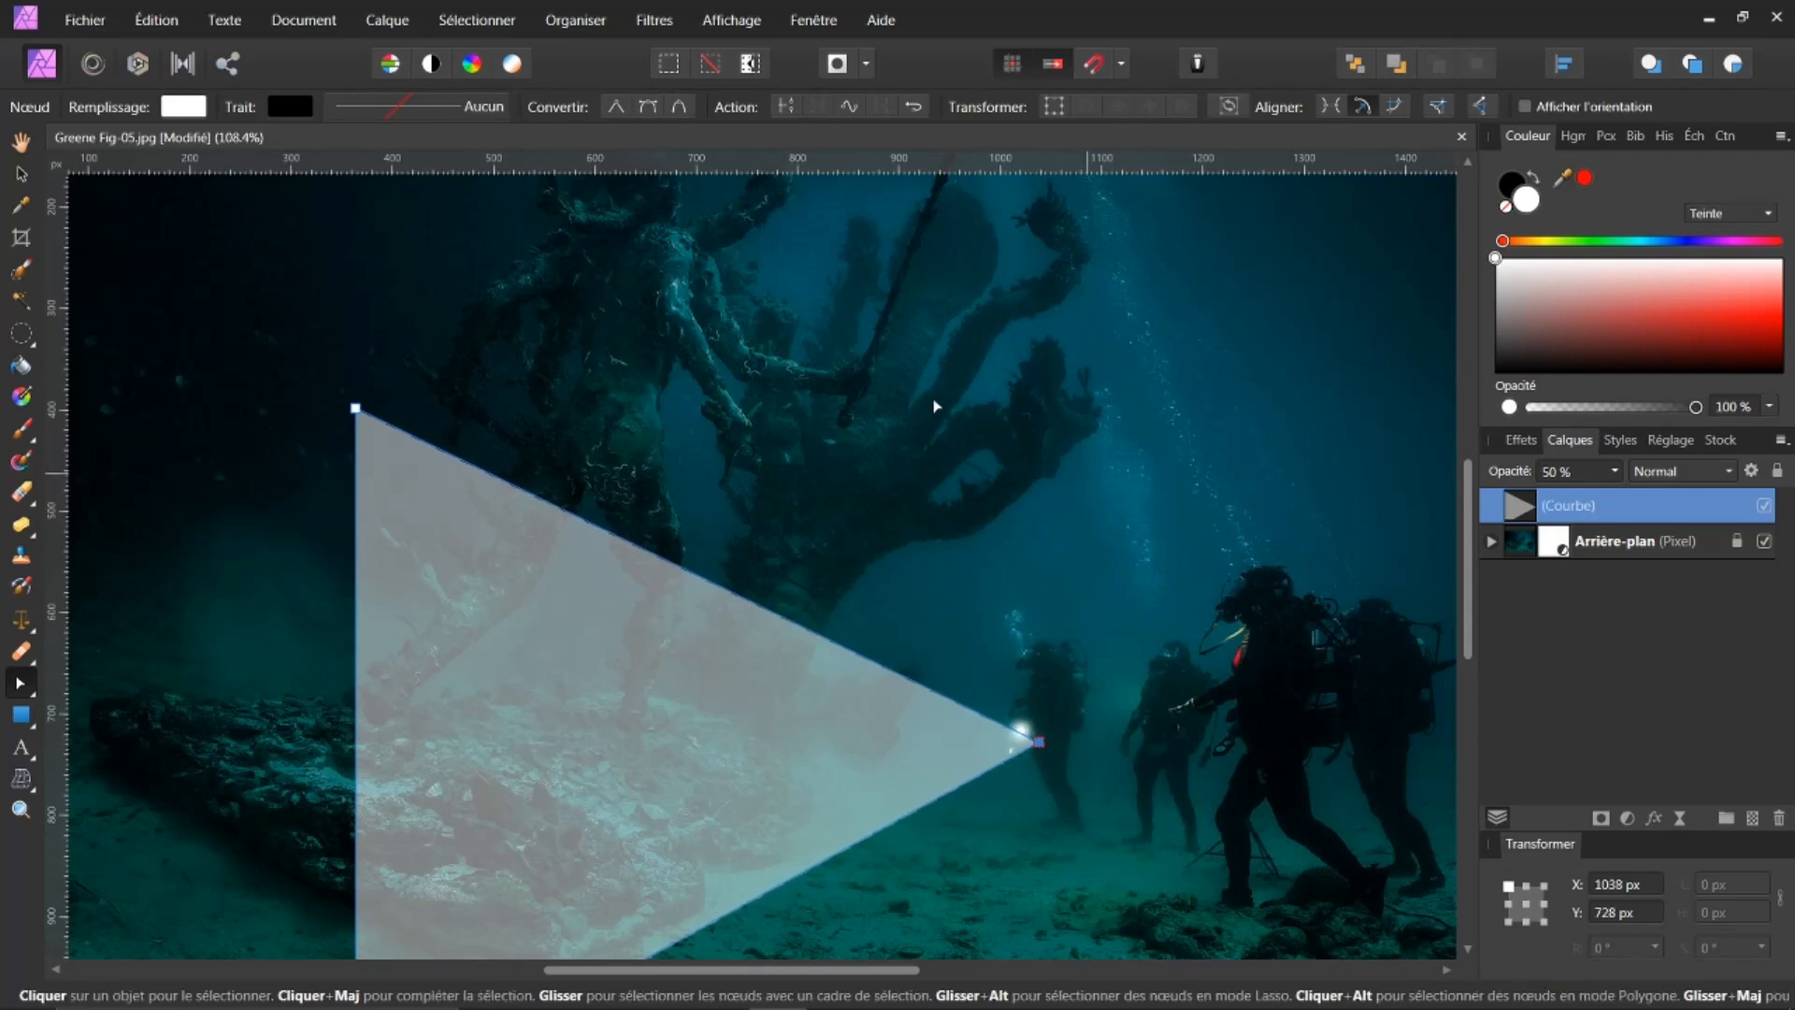
drag(356, 410, 1004, 729)
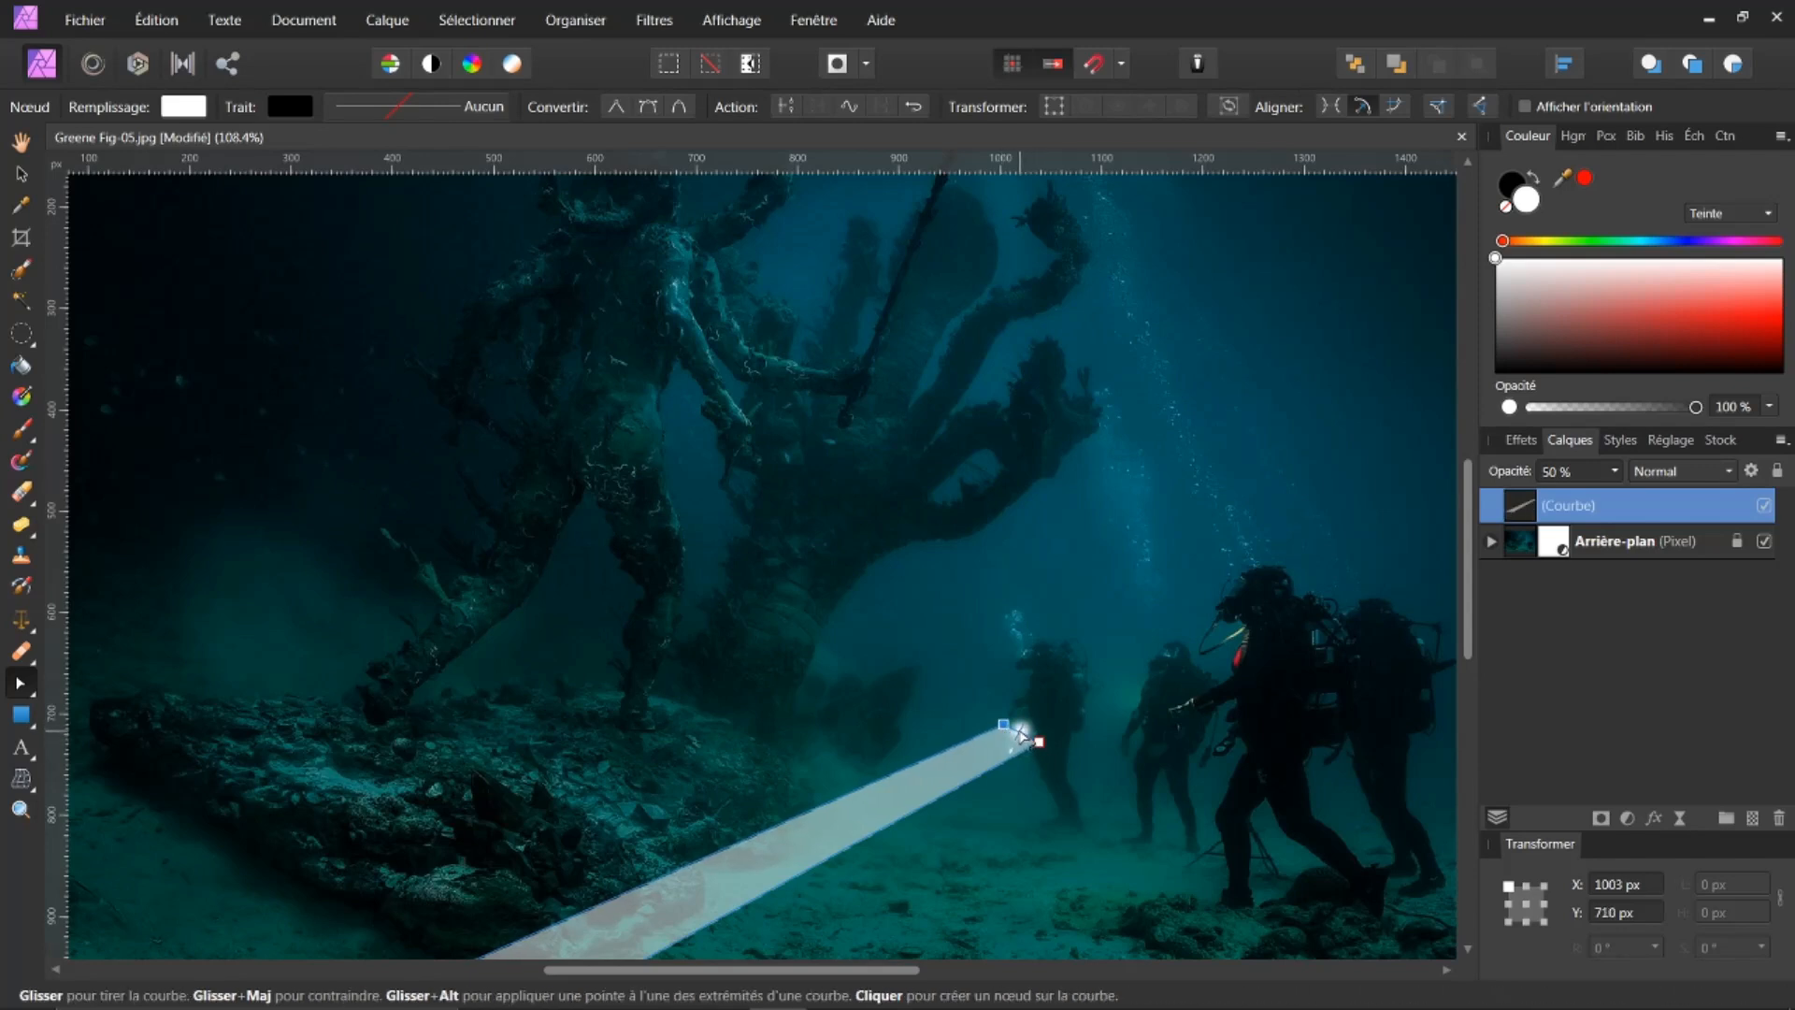
click(1019, 732)
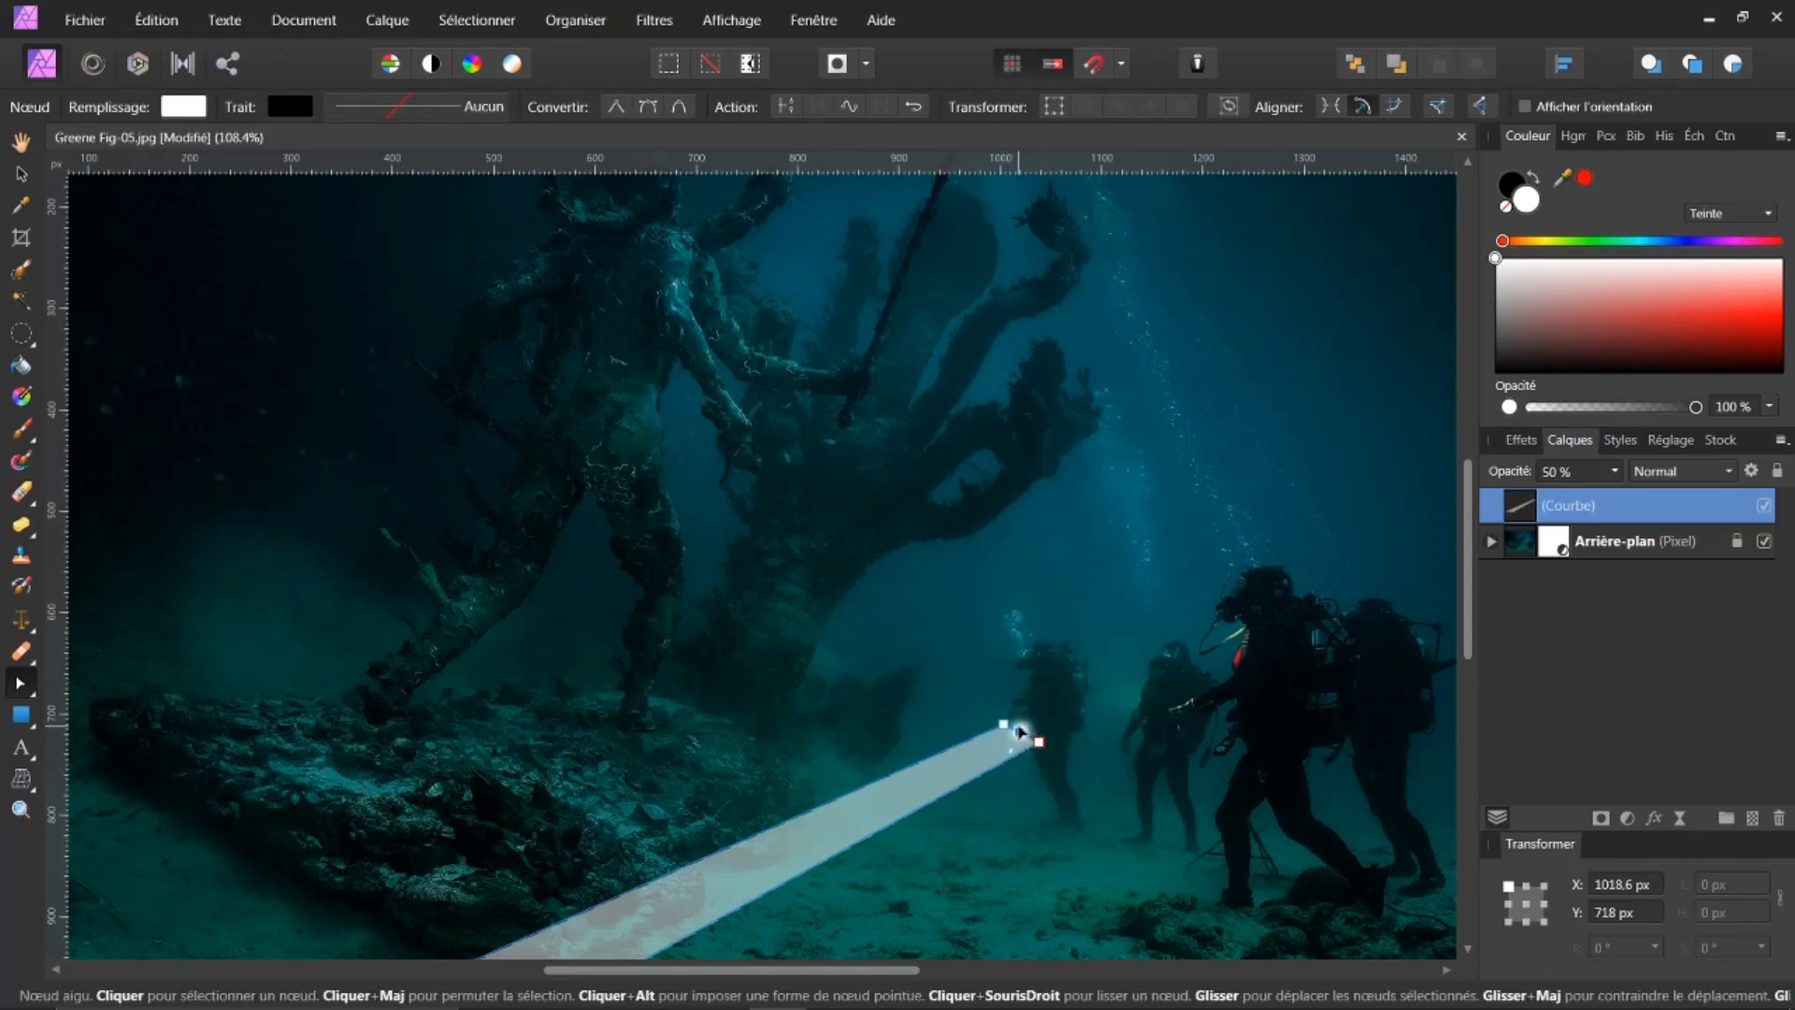
drag(1025, 733, 1029, 739)
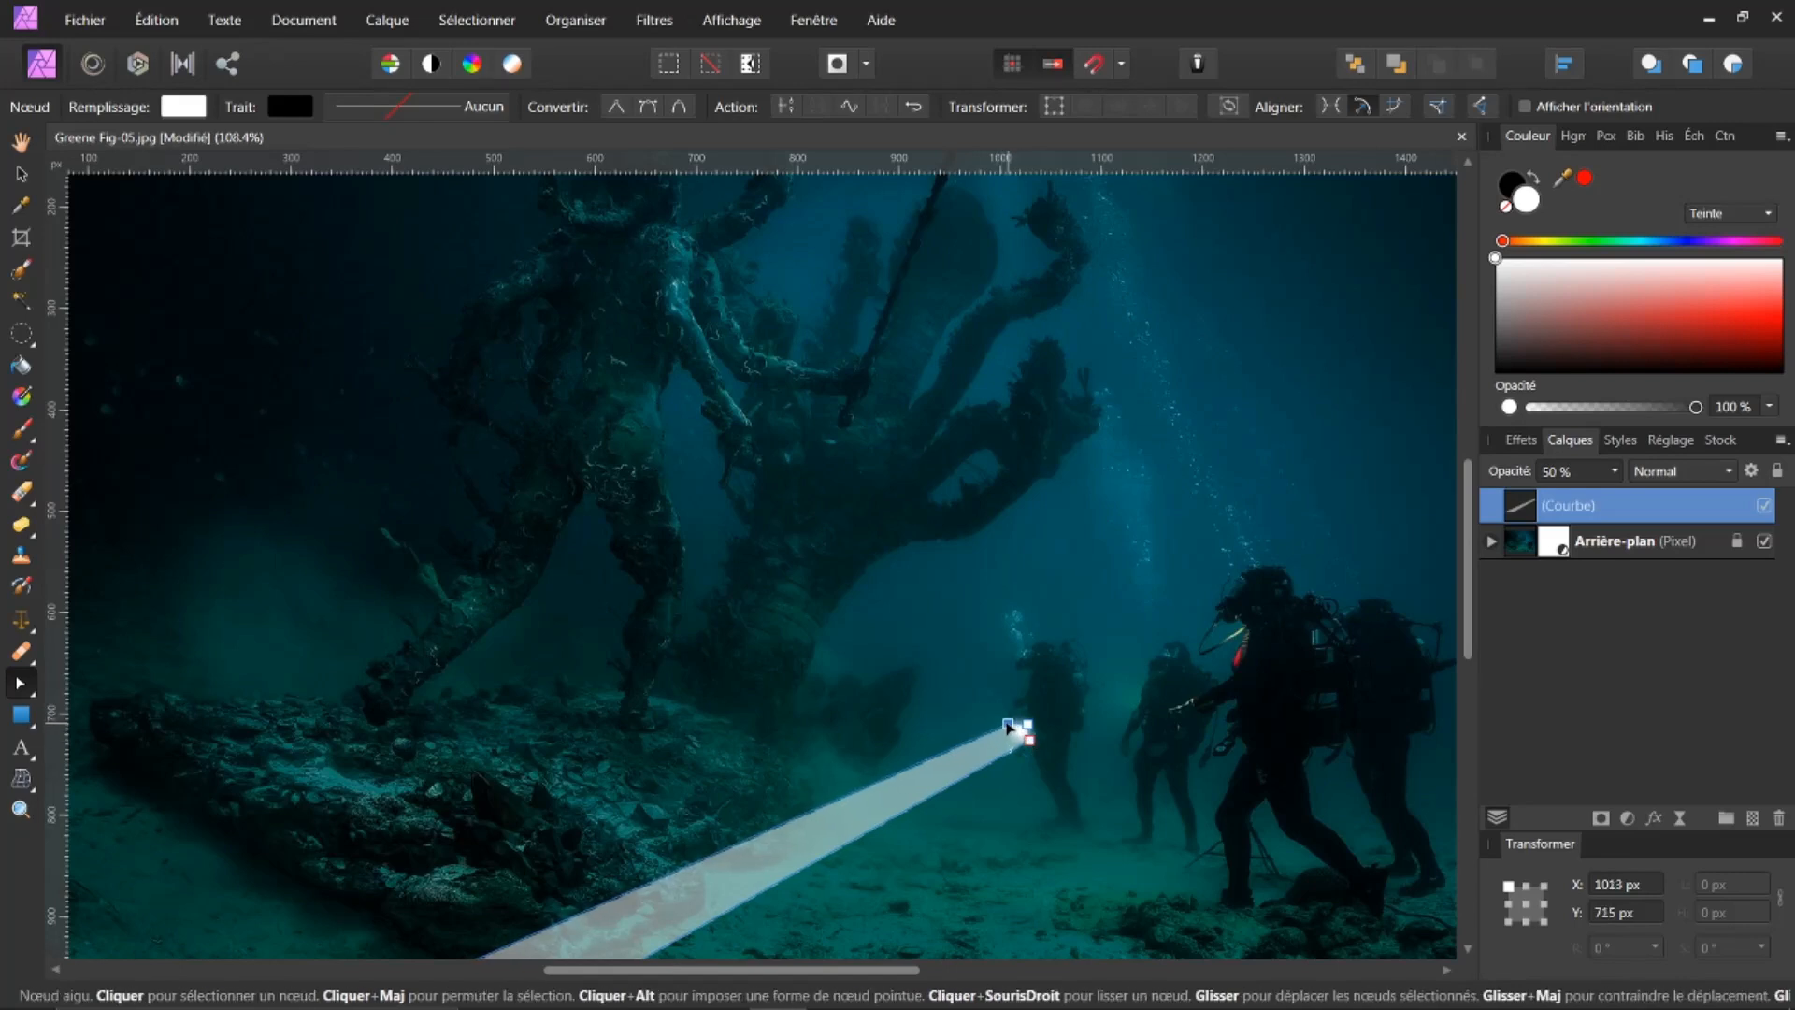
click(1011, 726)
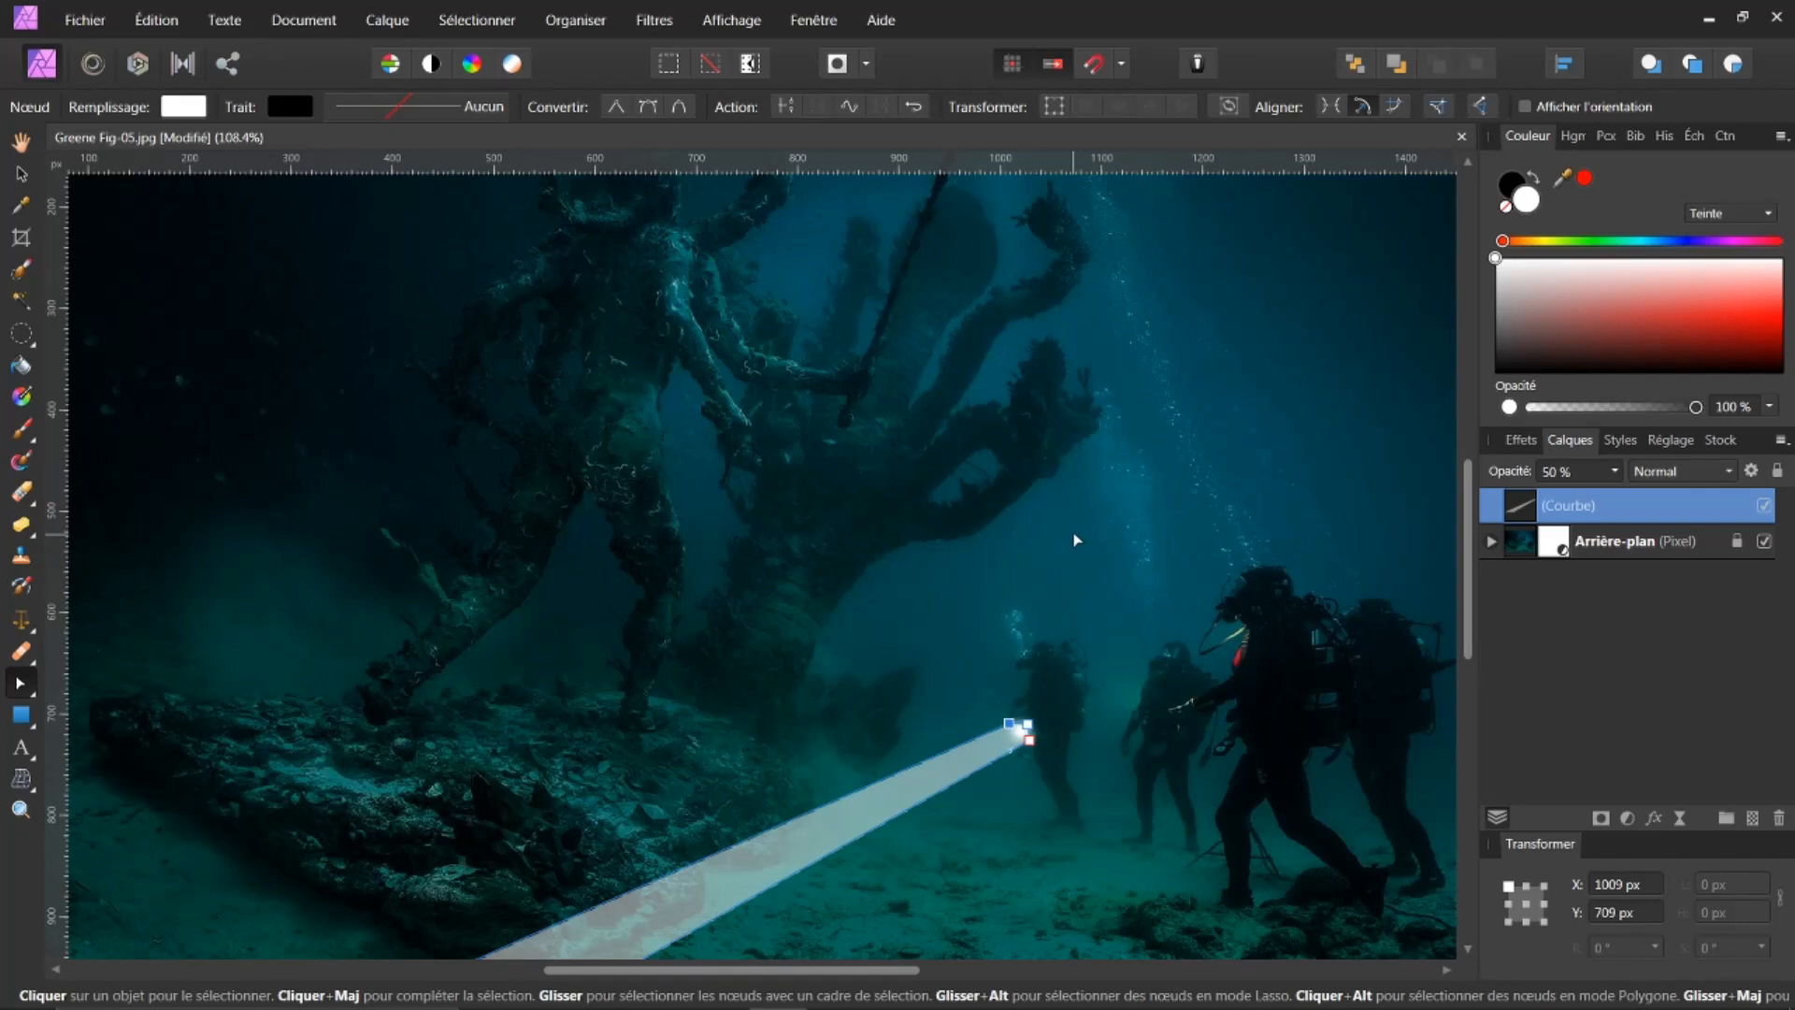
Move the beam's two lower nodes onto the seabed beside the rock and bow the edge between them outward into a rounded end
scroll(1074, 539, down, 2)
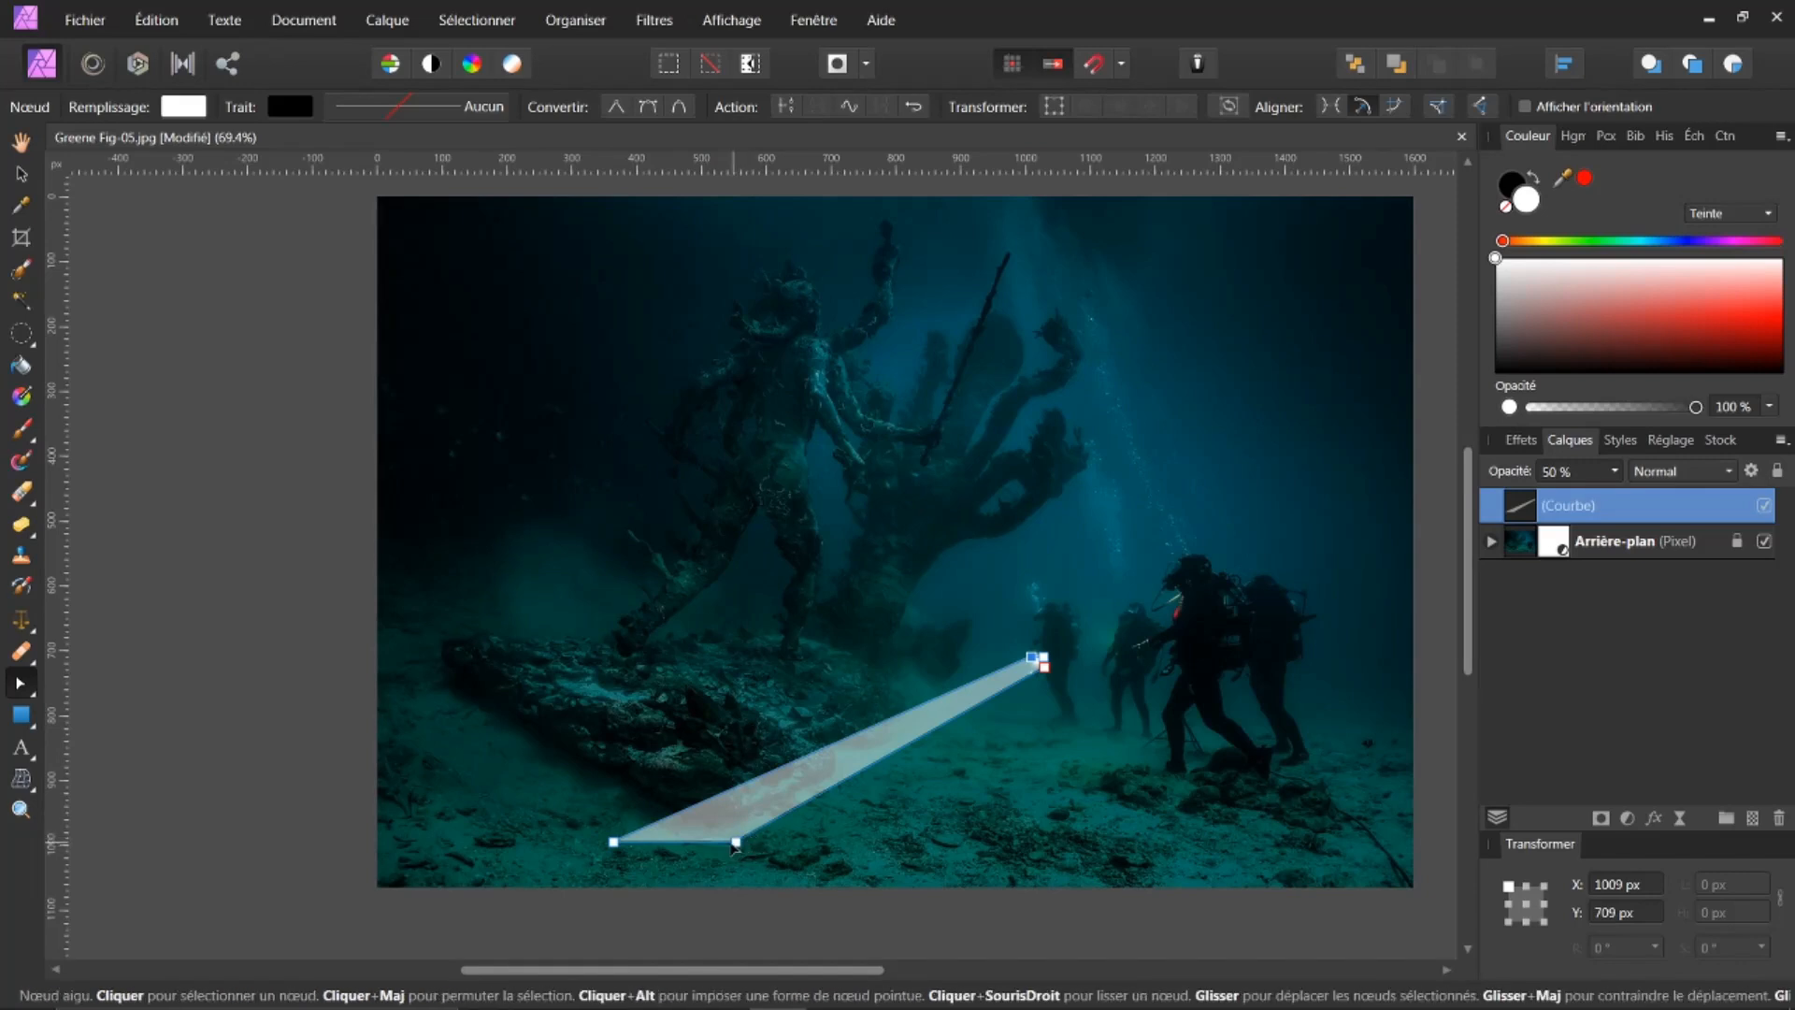
drag(734, 844, 849, 839)
drag(613, 841, 672, 801)
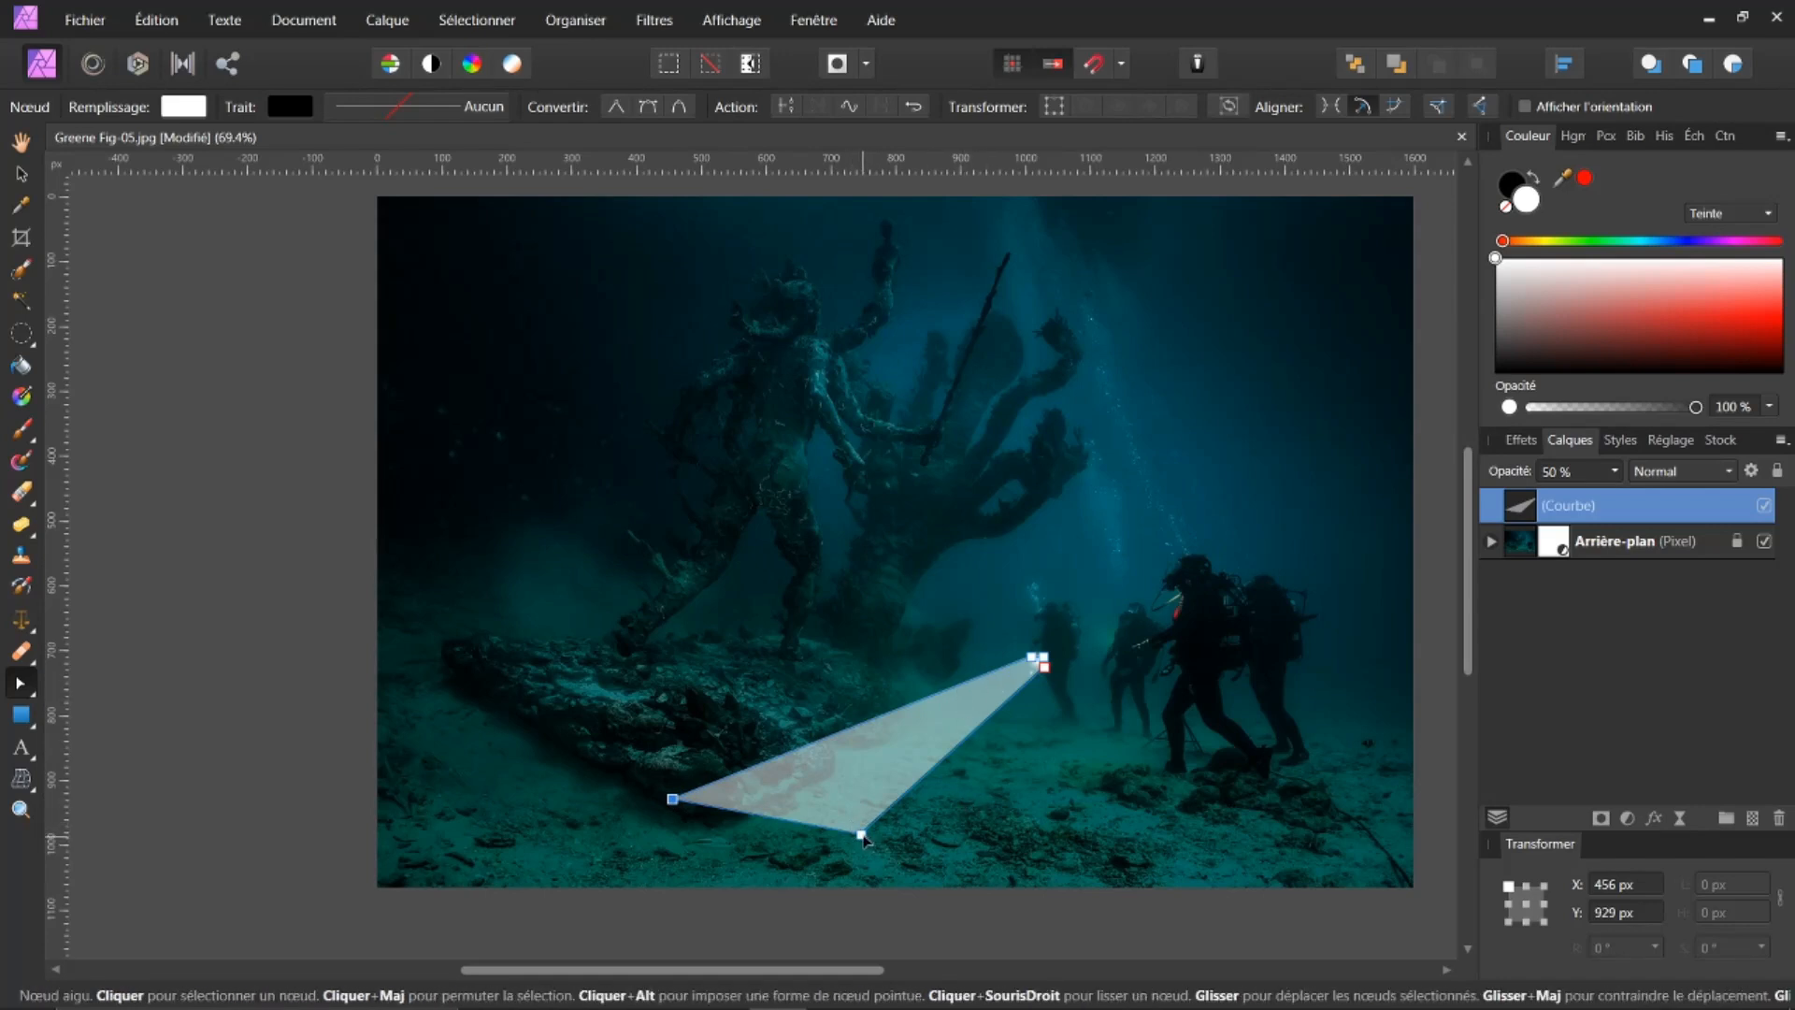
mouse_move(860, 833)
mouse_down()
mouse_move(886, 820)
mouse_move(872, 814)
mouse_up()
mouse_move(674, 801)
mouse_down()
mouse_move(689, 788)
mouse_move(679, 812)
mouse_up()
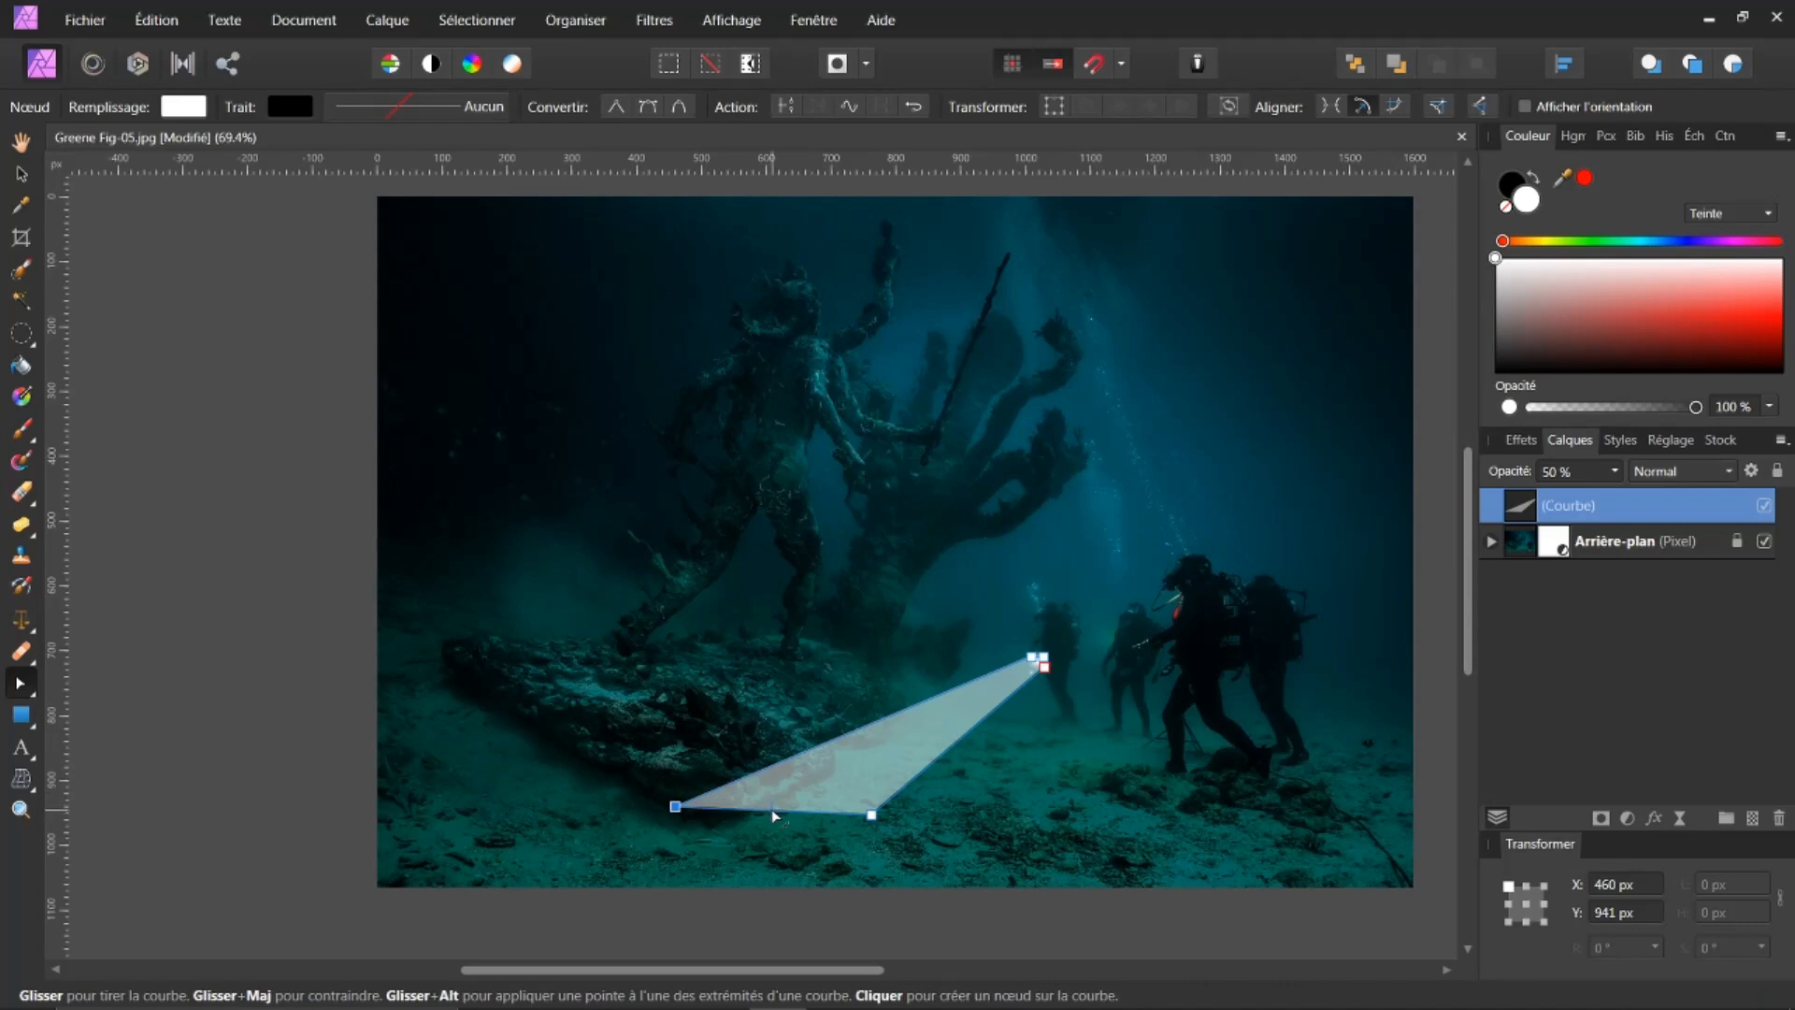
drag(772, 812, 597, 851)
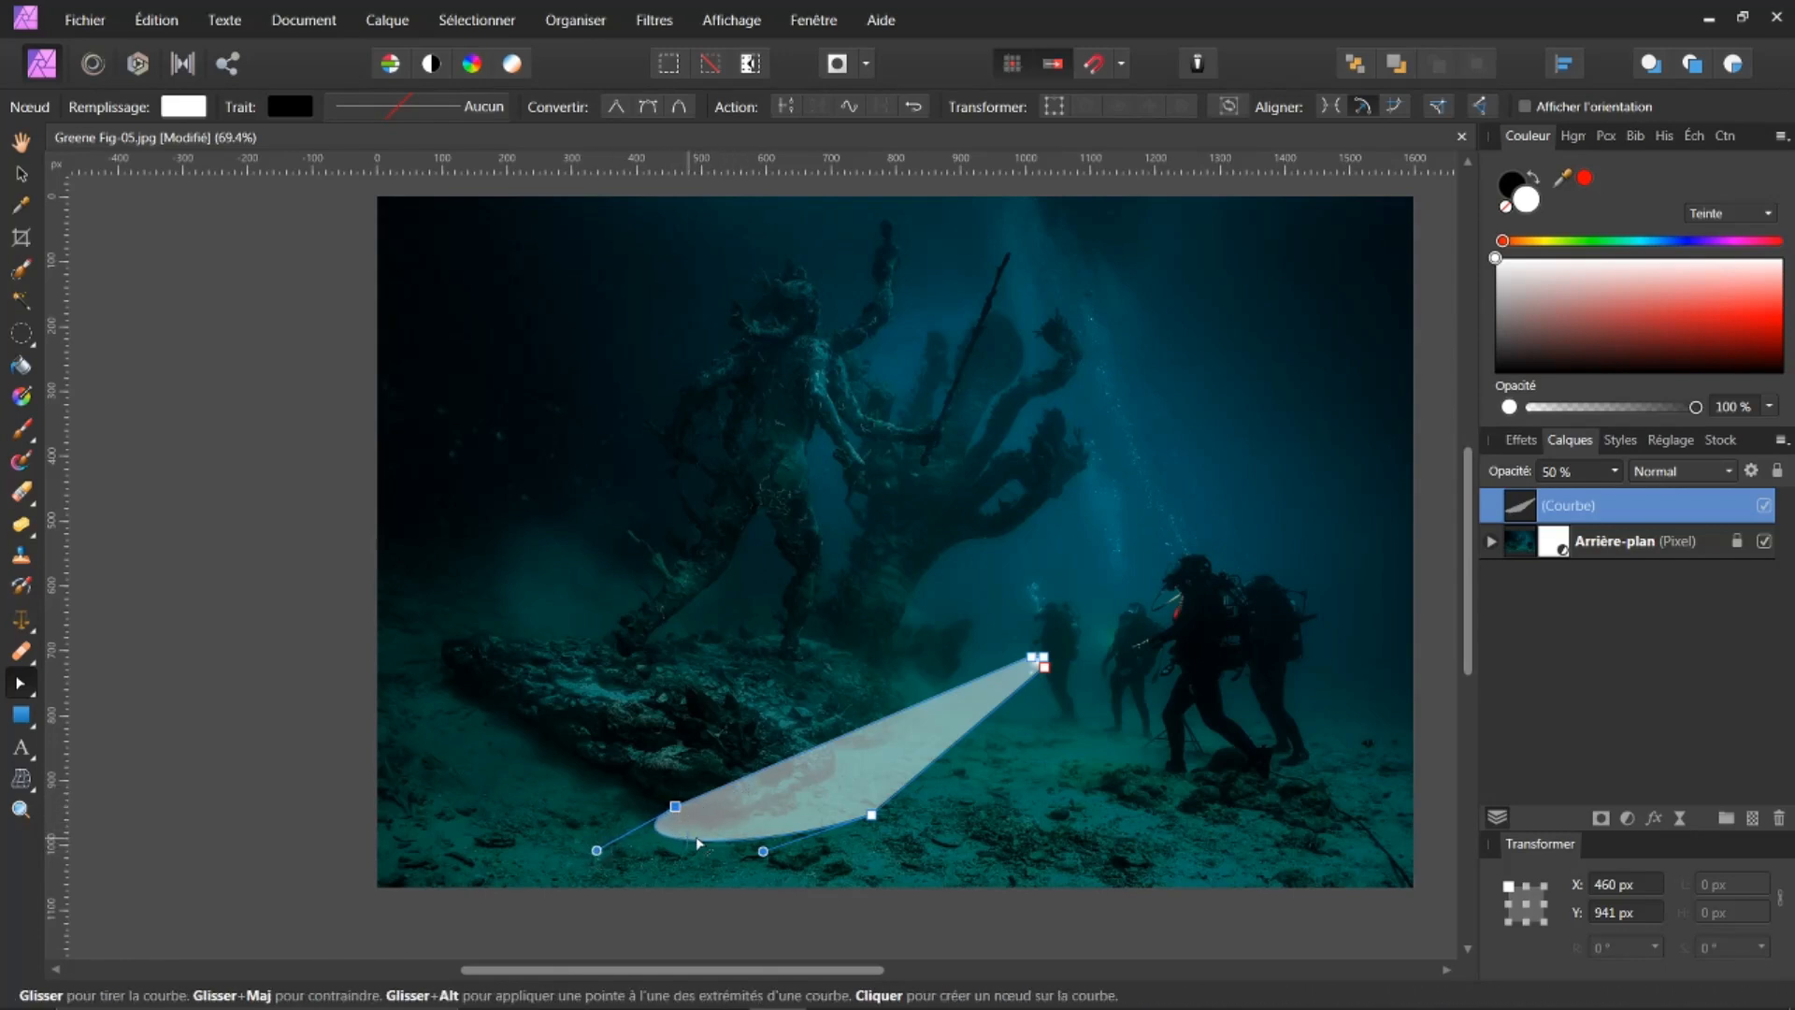
drag(763, 850, 772, 870)
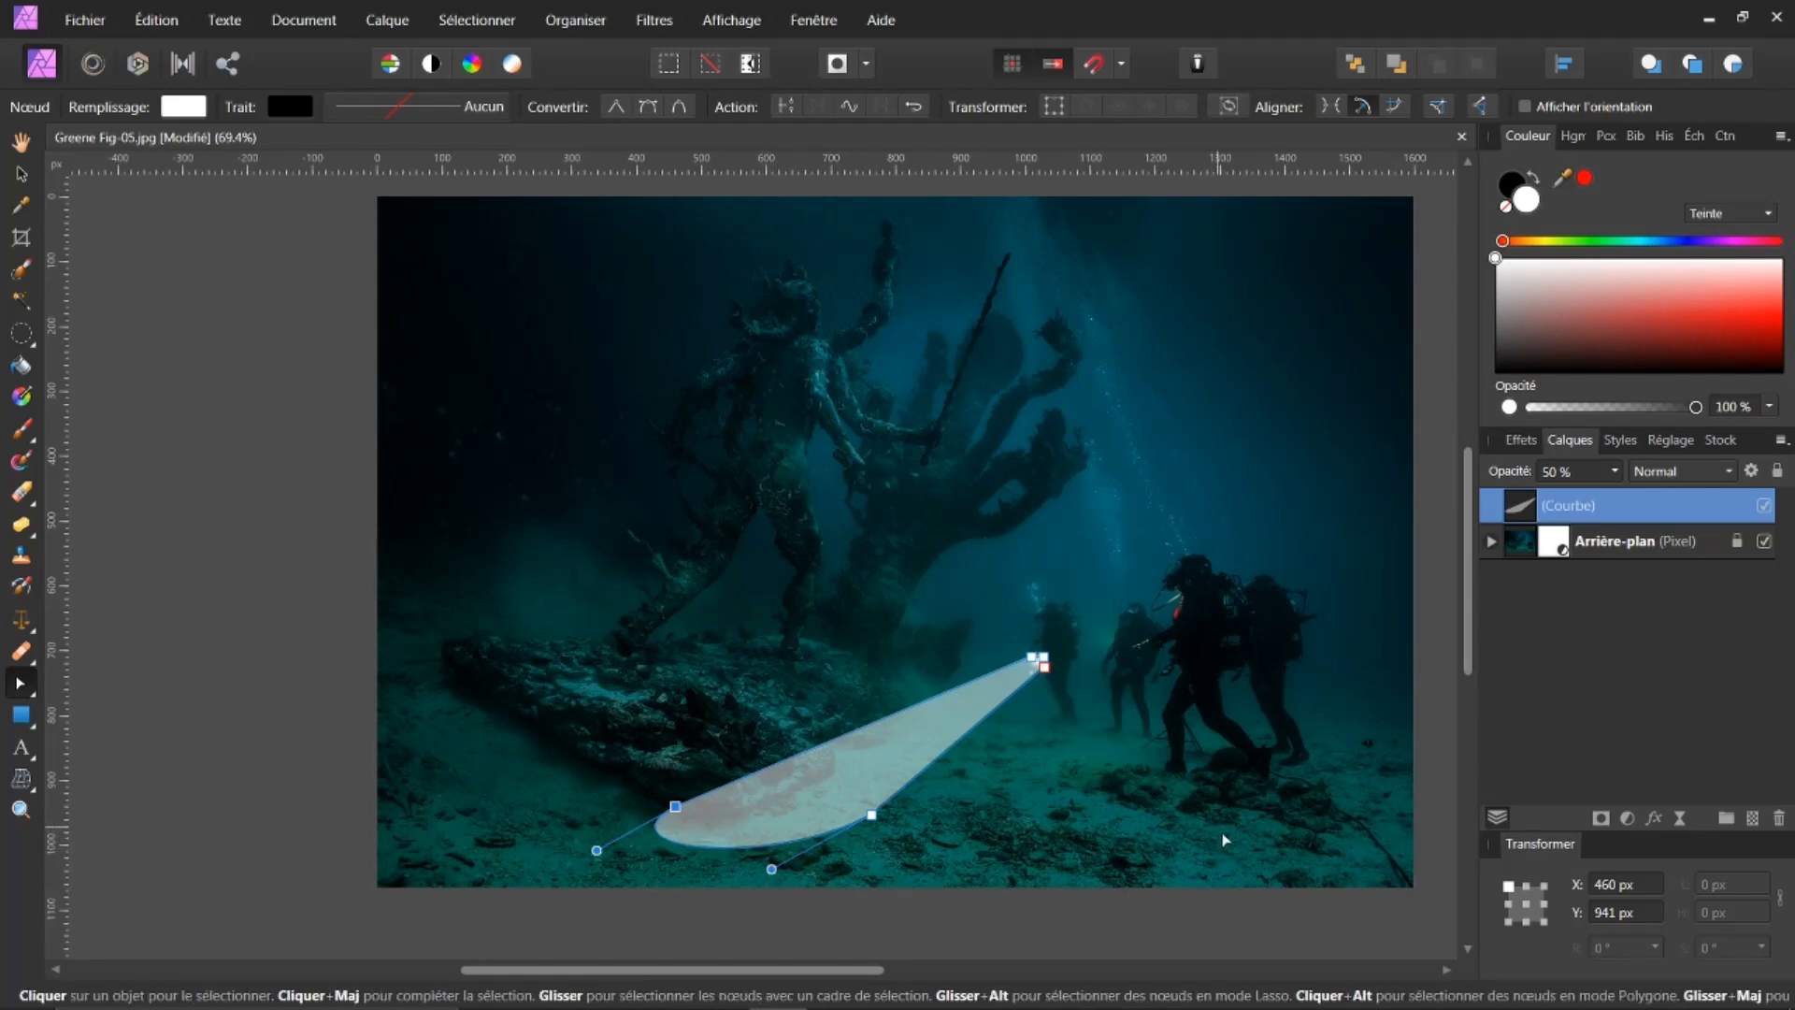
Add a Brightness/Contrast adjustment directly above the Arrière-plan layer, leaving its settings at their defaults
click(1512, 542)
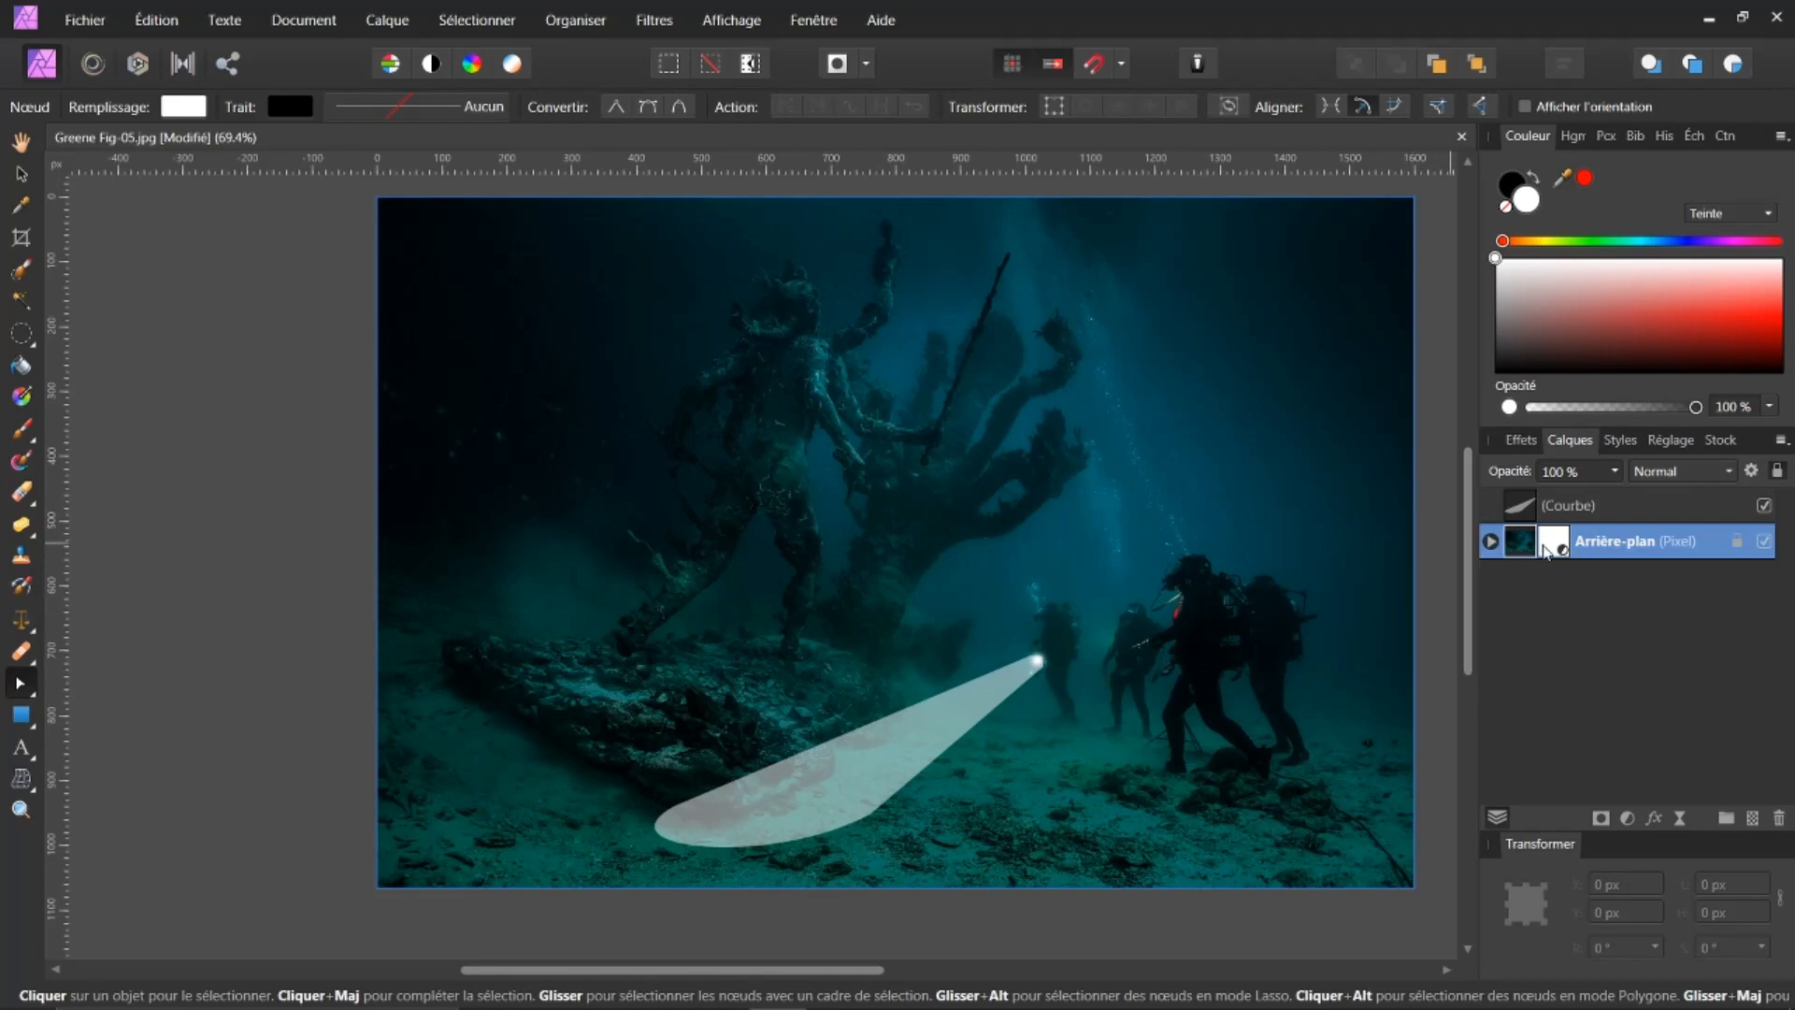
click(1628, 817)
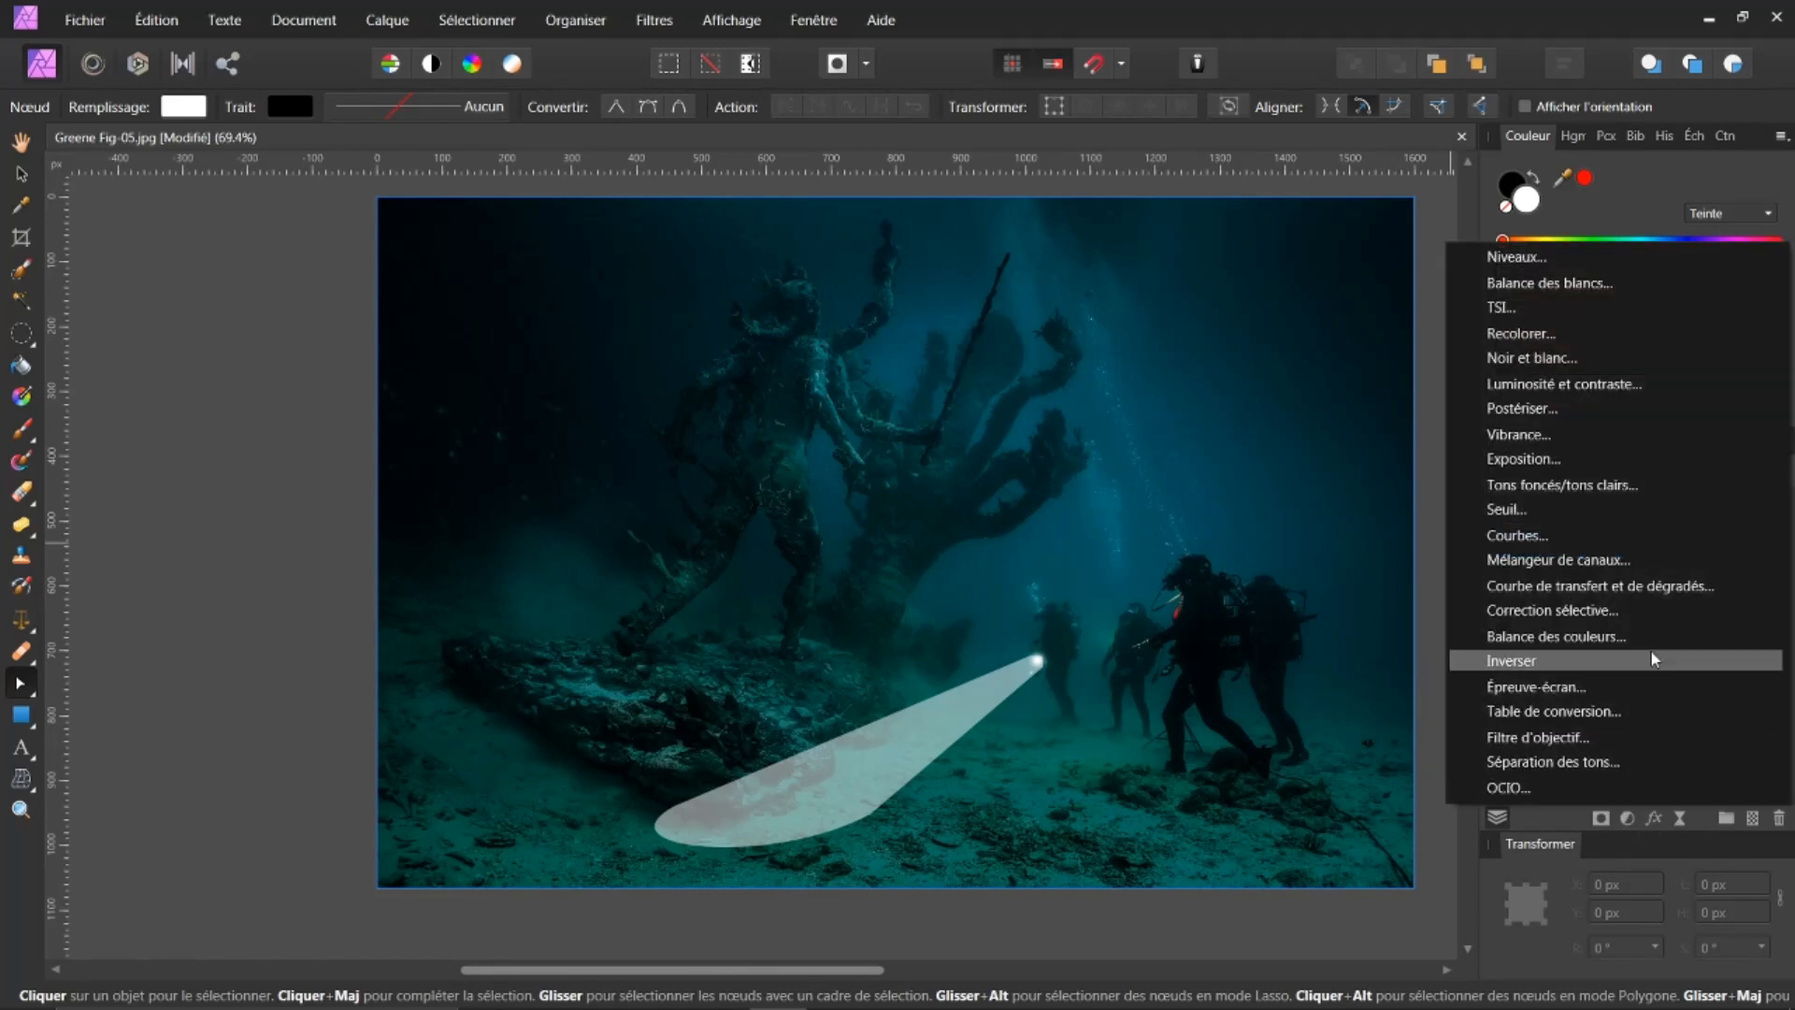
click(1553, 385)
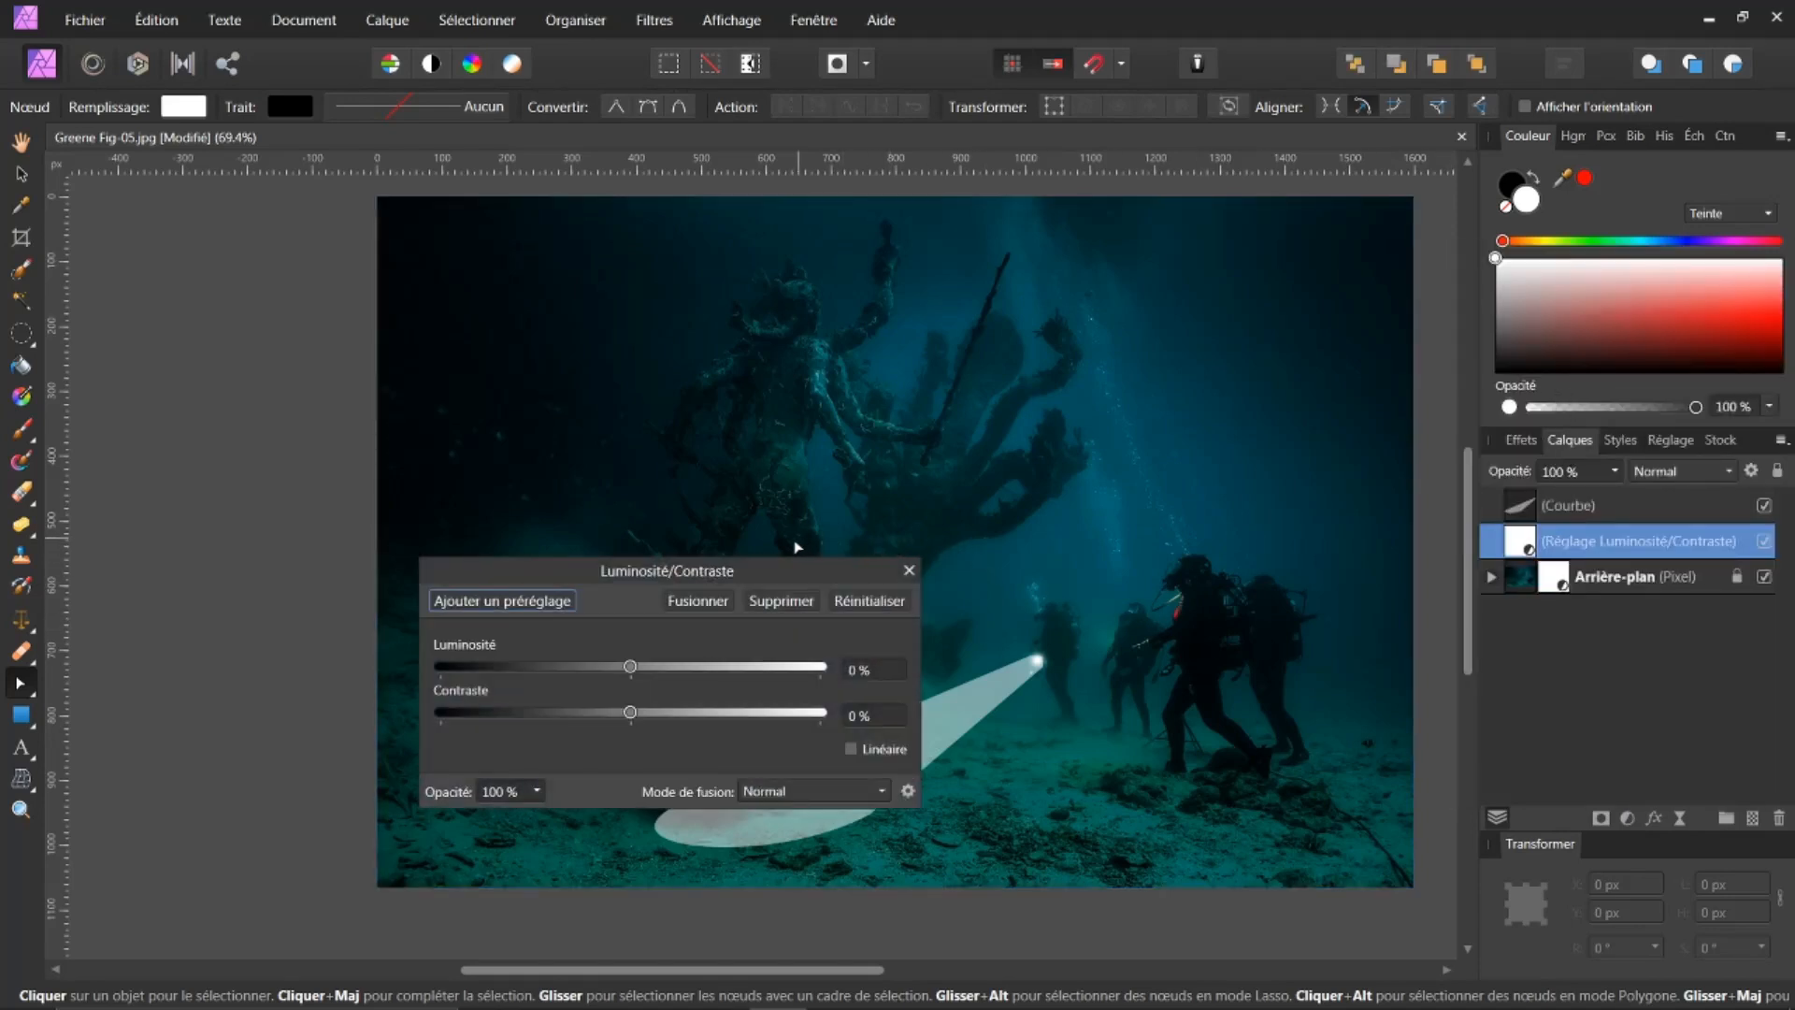
drag(774, 567, 646, 337)
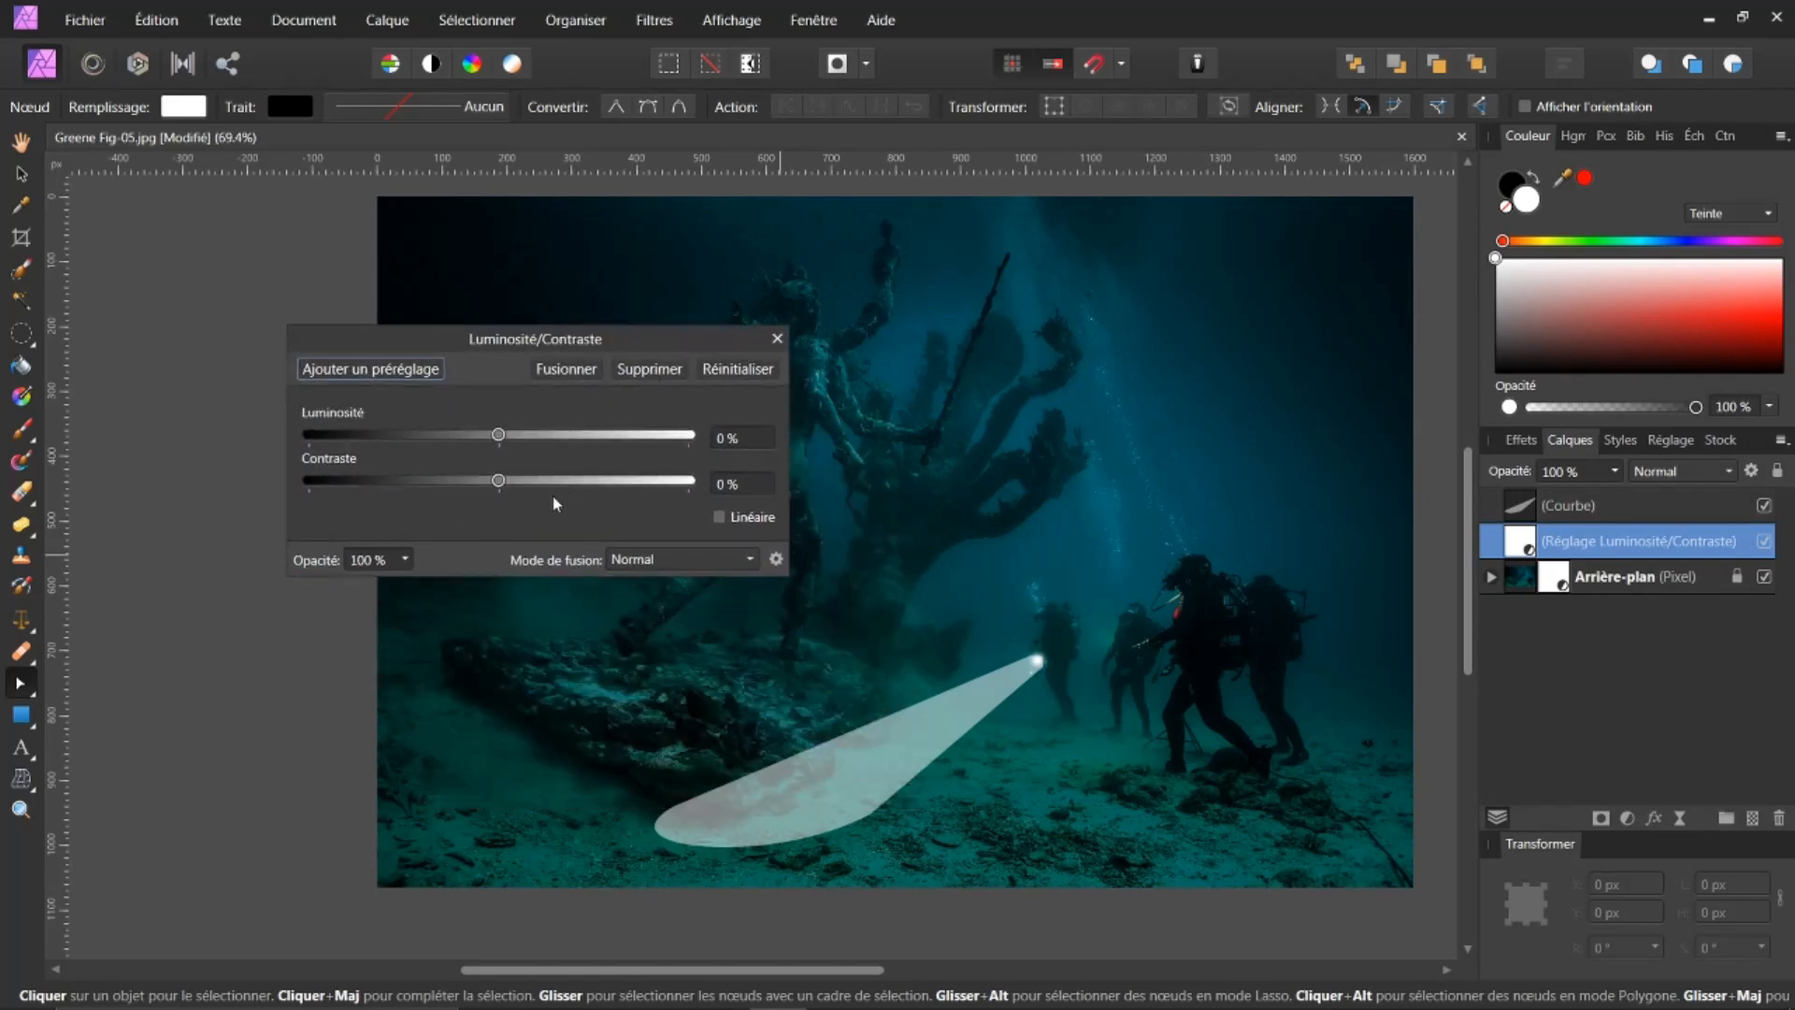
mouse_move(503, 434)
mouse_down()
mouse_move(600, 450)
mouse_move(508, 439)
mouse_up()
click(755, 371)
click(776, 339)
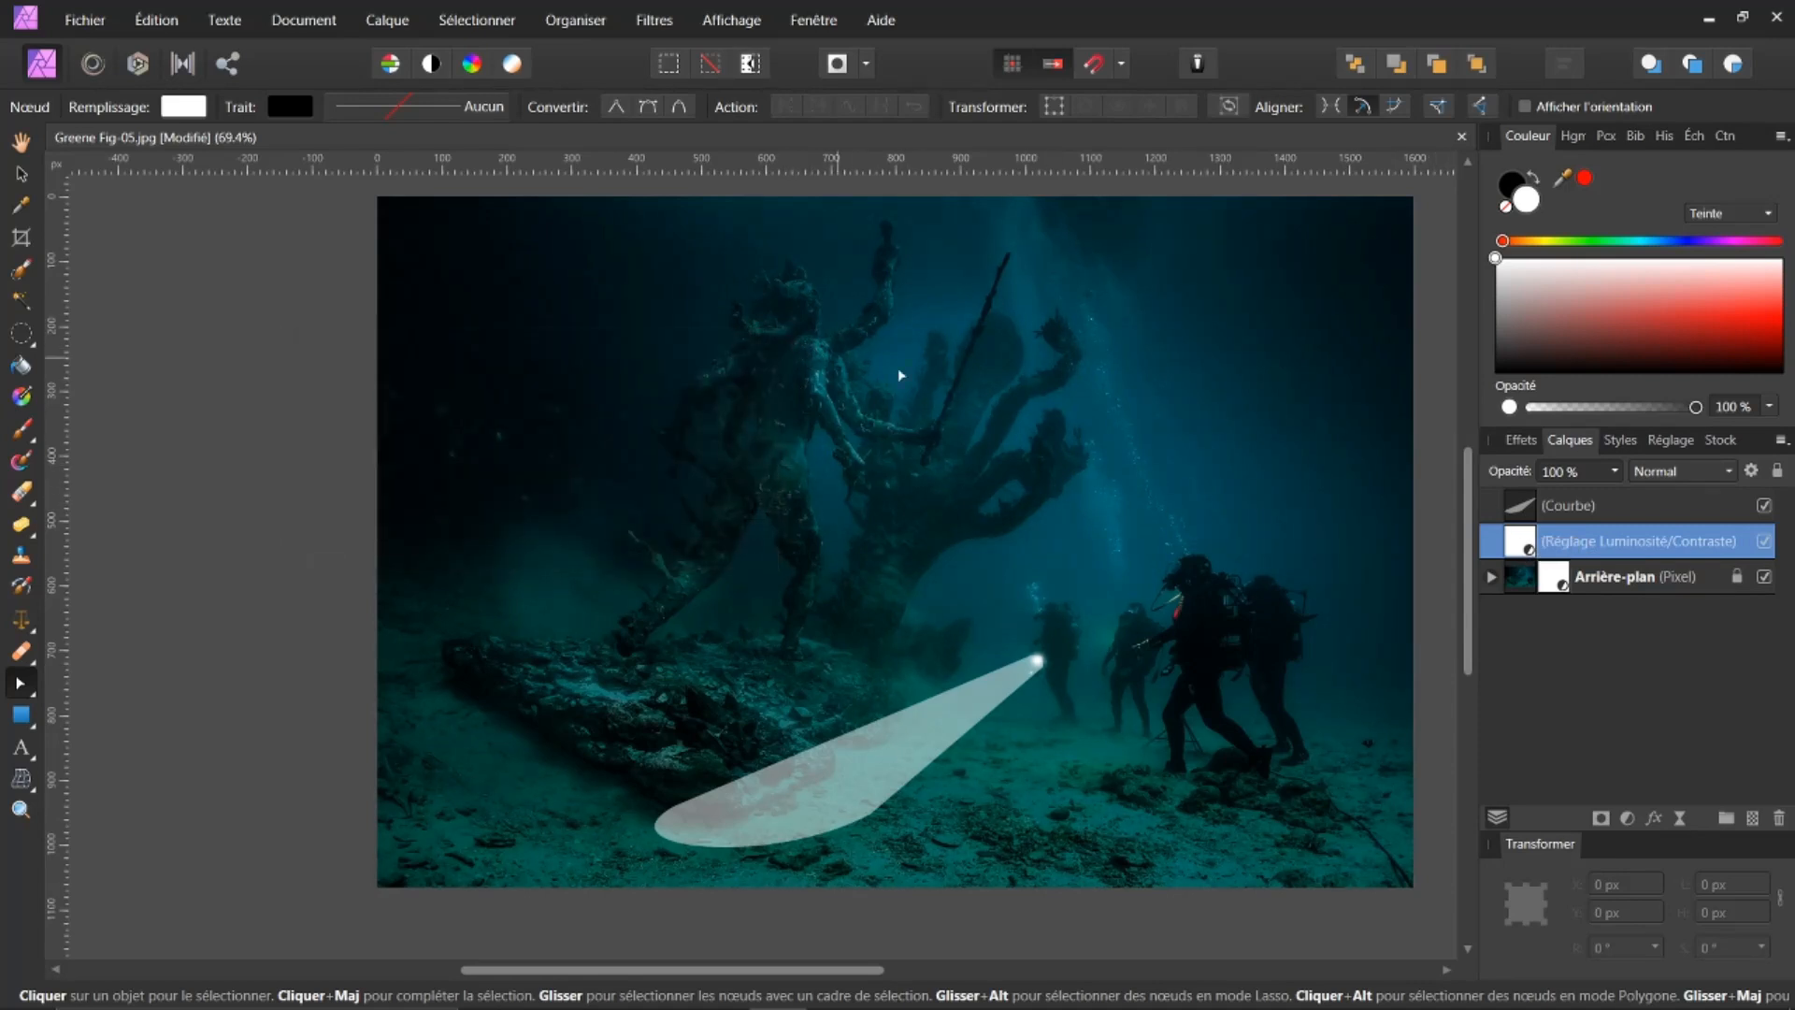
Turn the beam curve into a mask of the Brightness/Contrast adjustment below it
click(1521, 508)
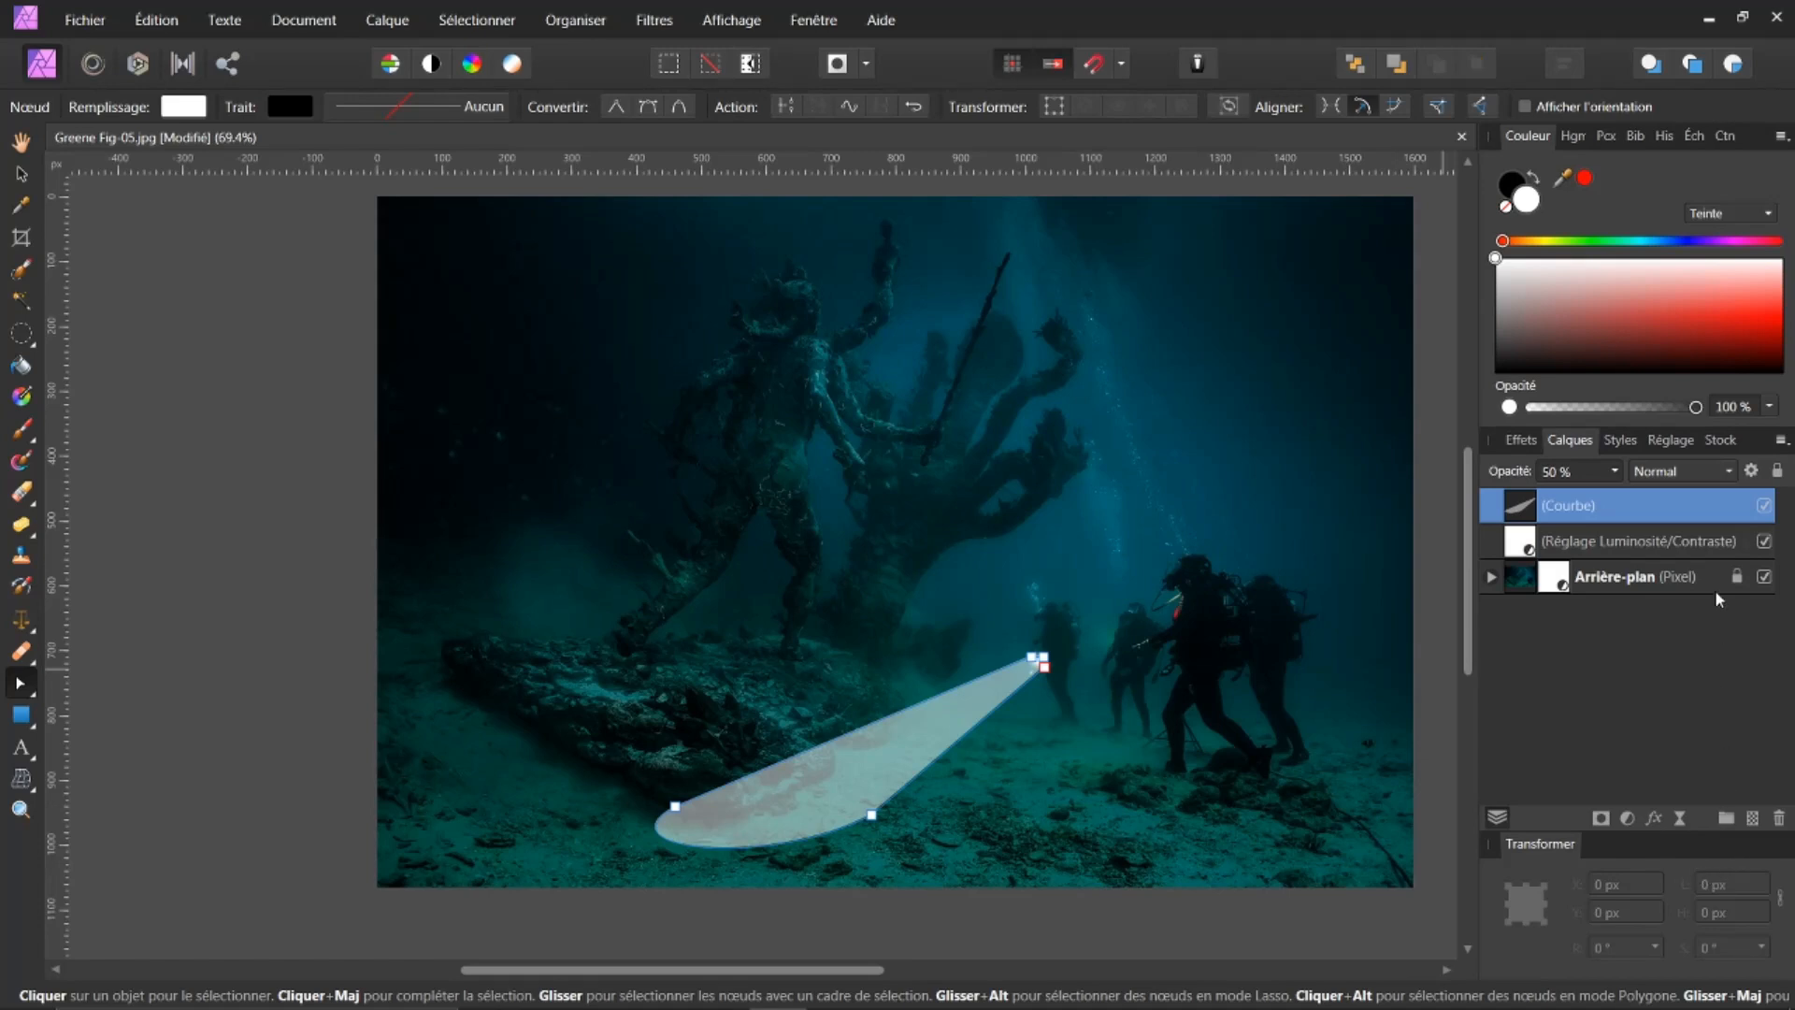
right_click(1522, 508)
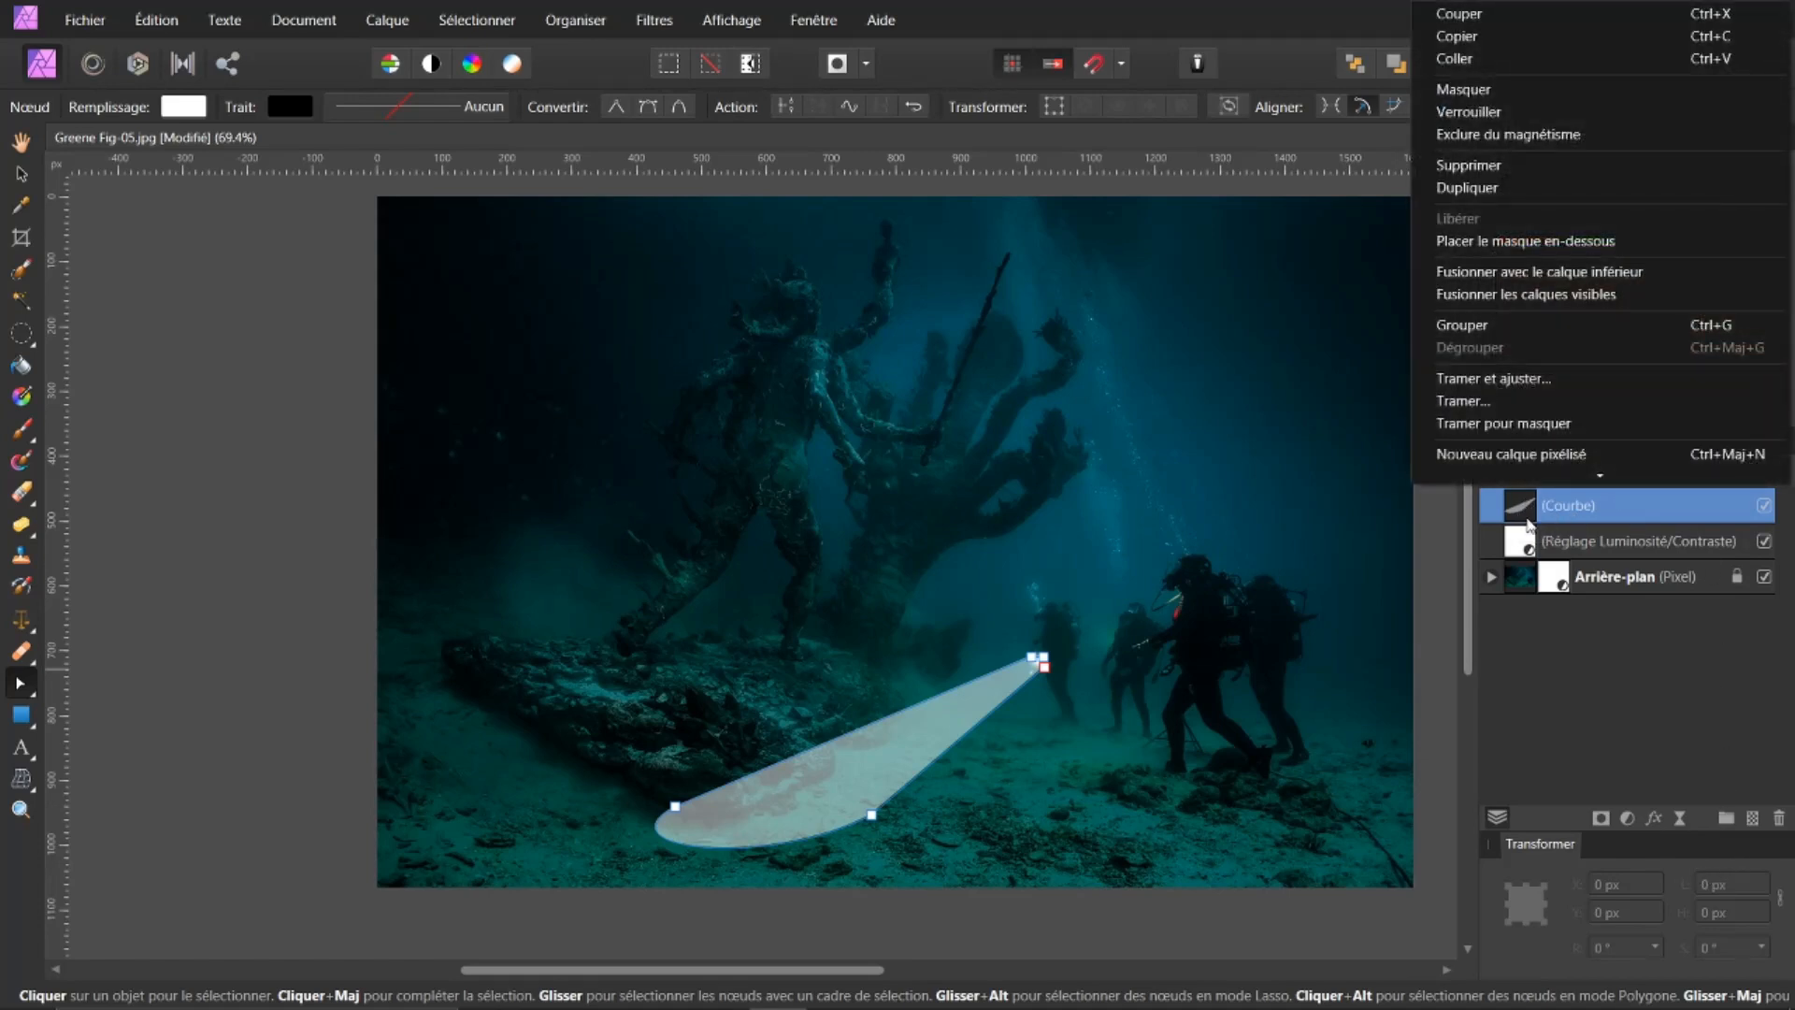
click(1506, 242)
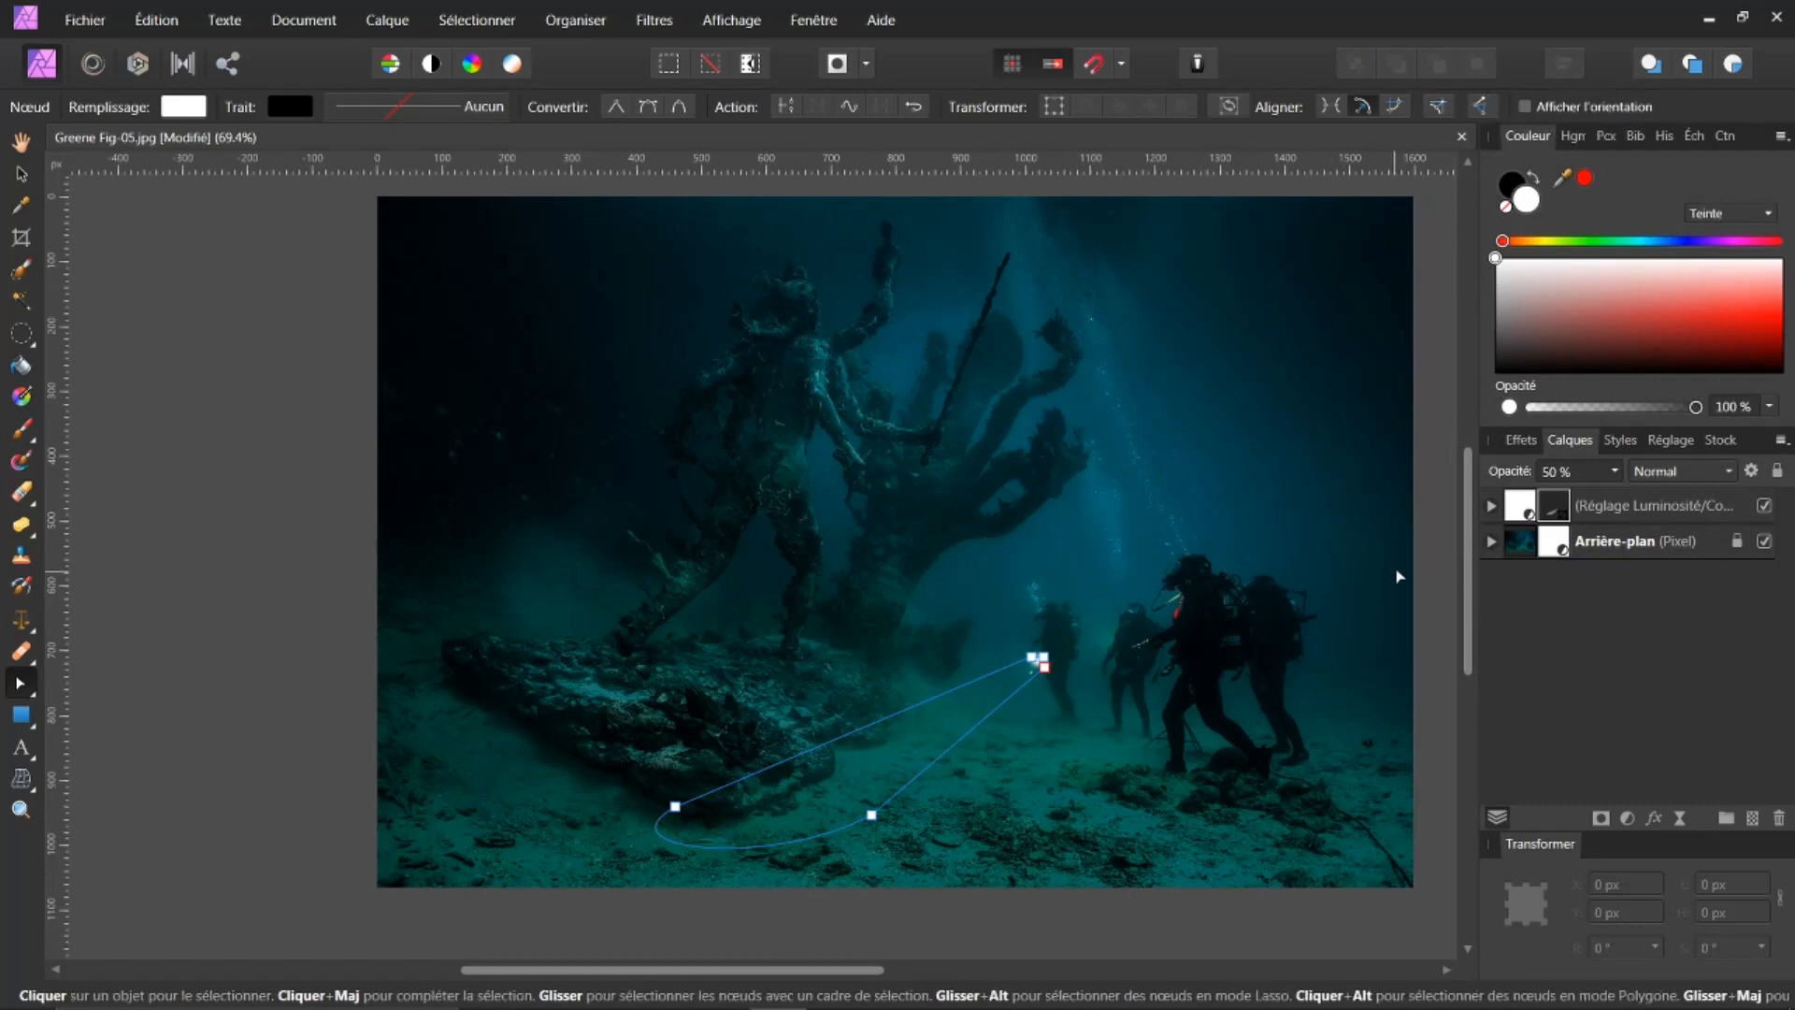
Reopen the masked Brightness/Contrast adjustment, set its brightness to 100 %, and try out a higher contrast
click(1491, 506)
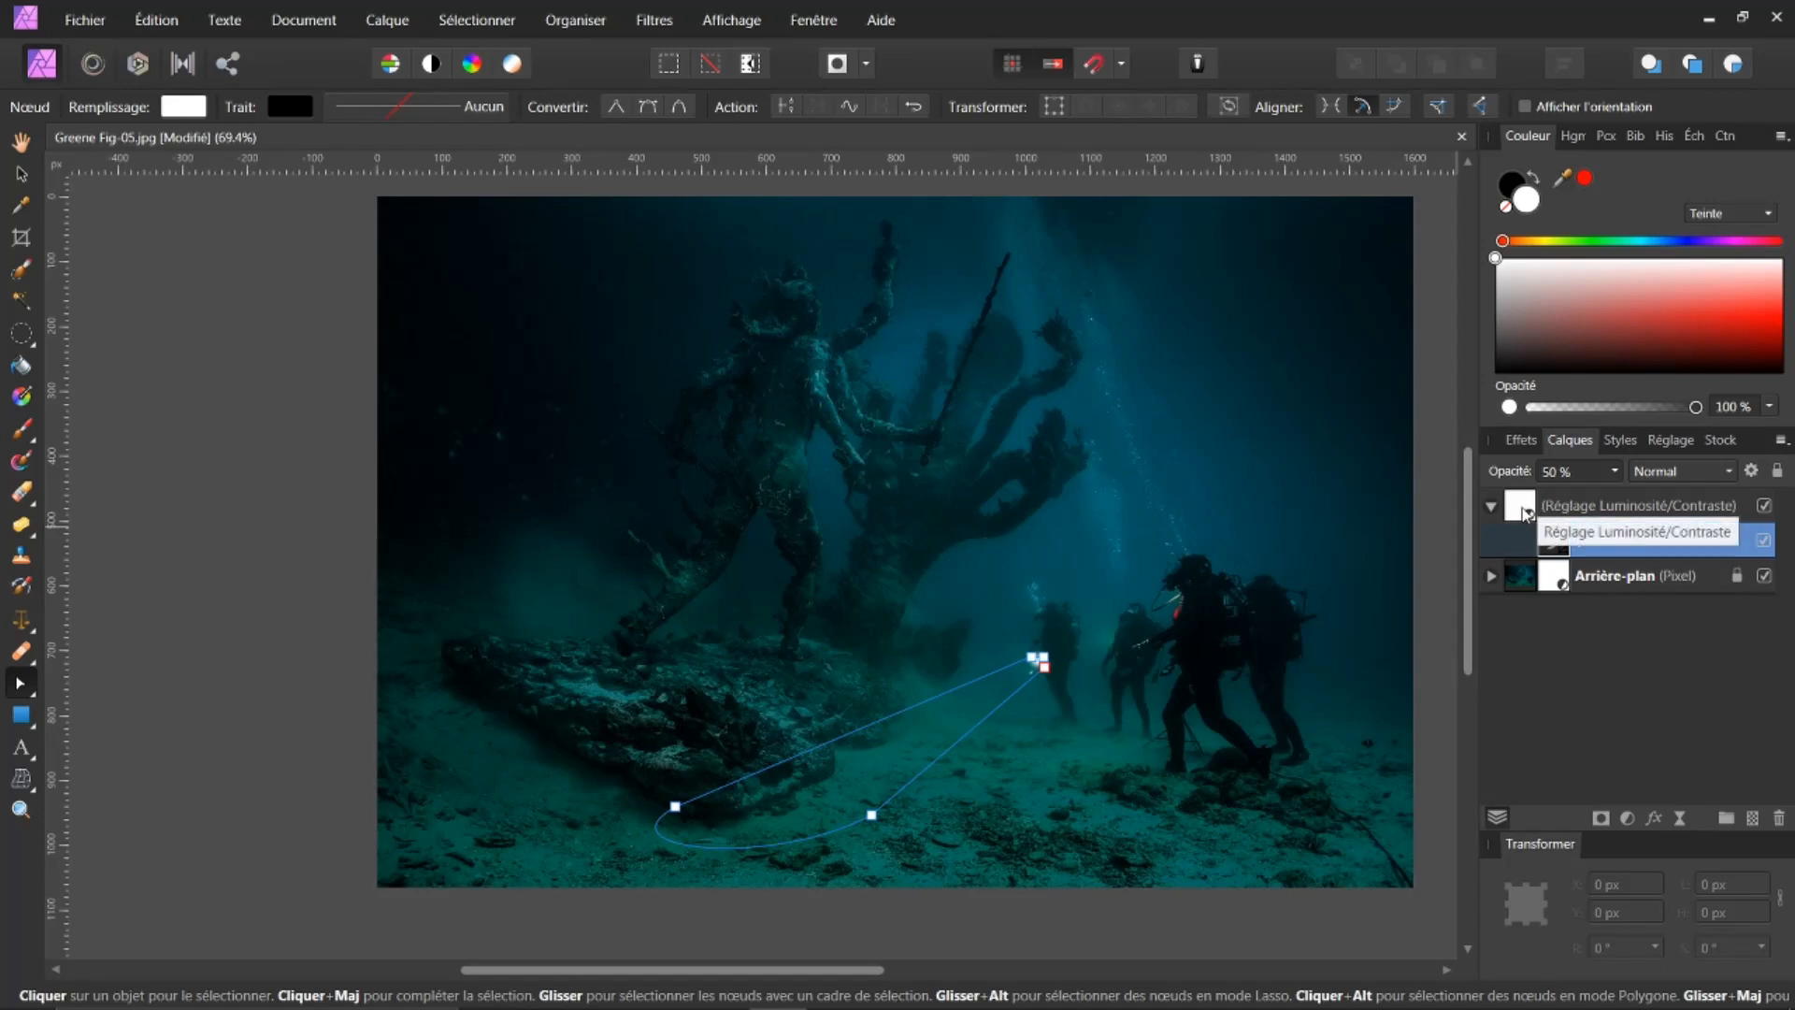
click(1526, 513)
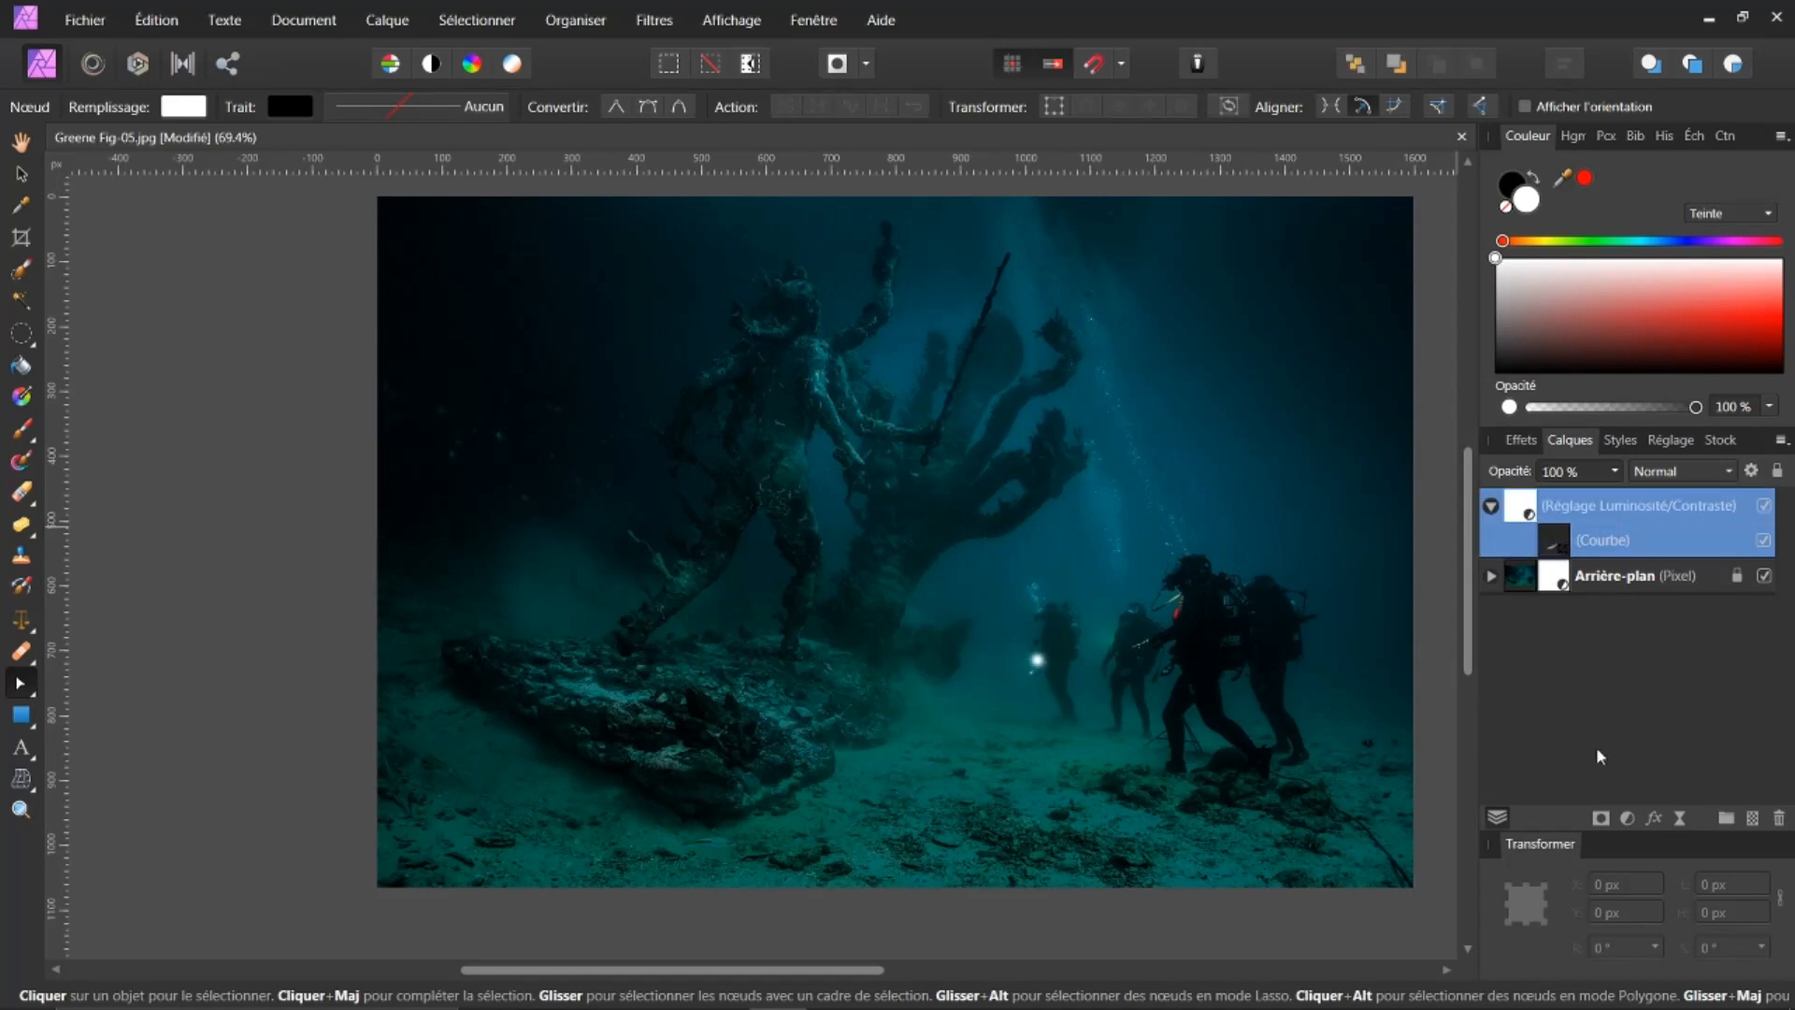
double_click(1517, 510)
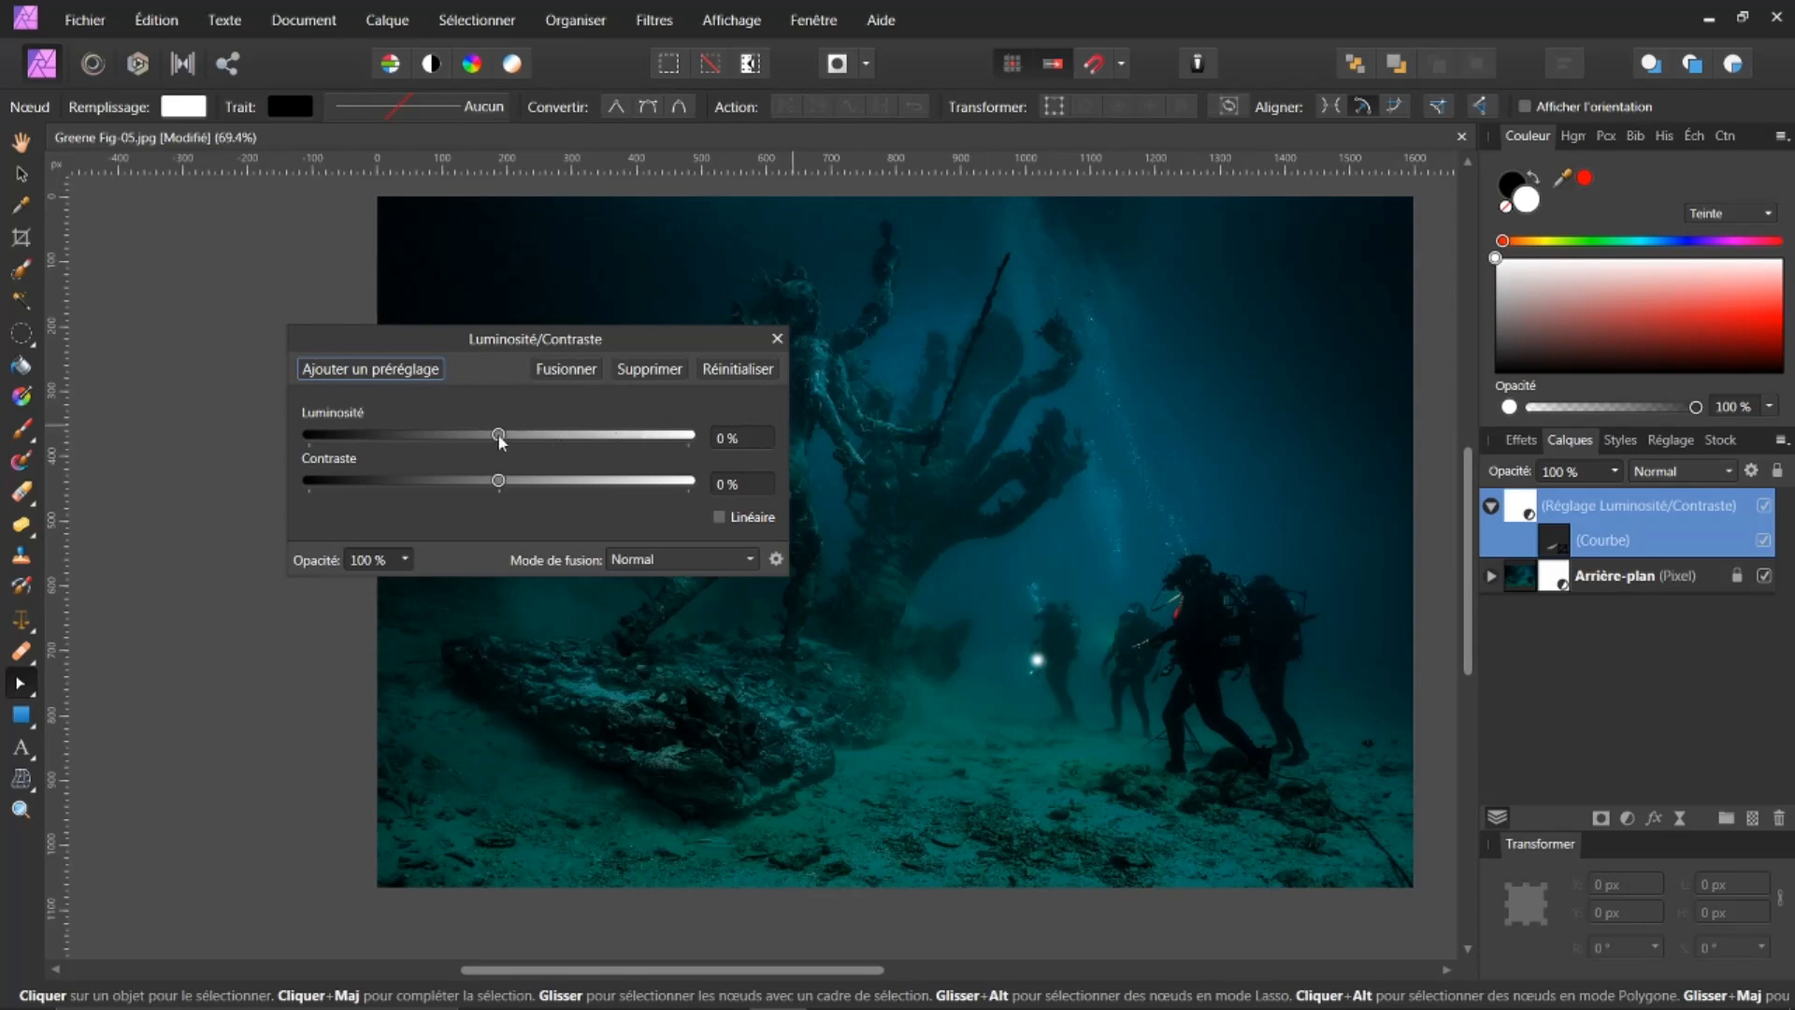
drag(501, 438, 655, 450)
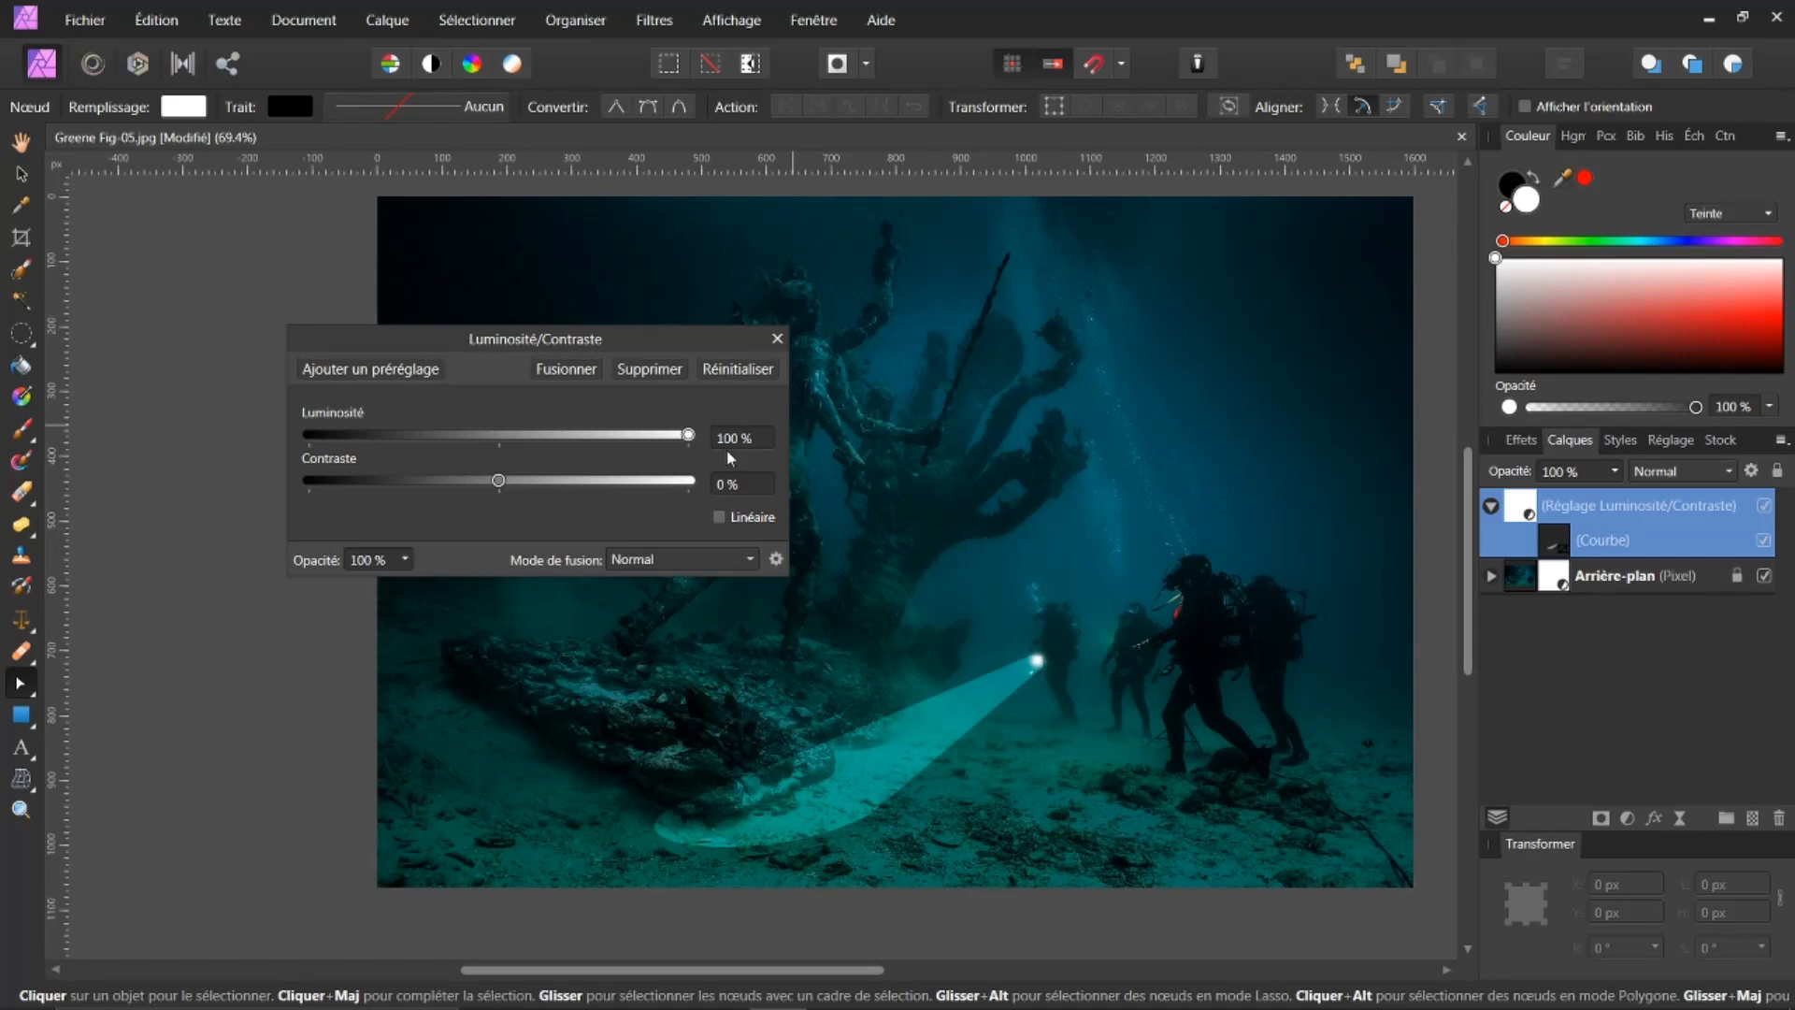
drag(500, 488, 538, 483)
click(777, 339)
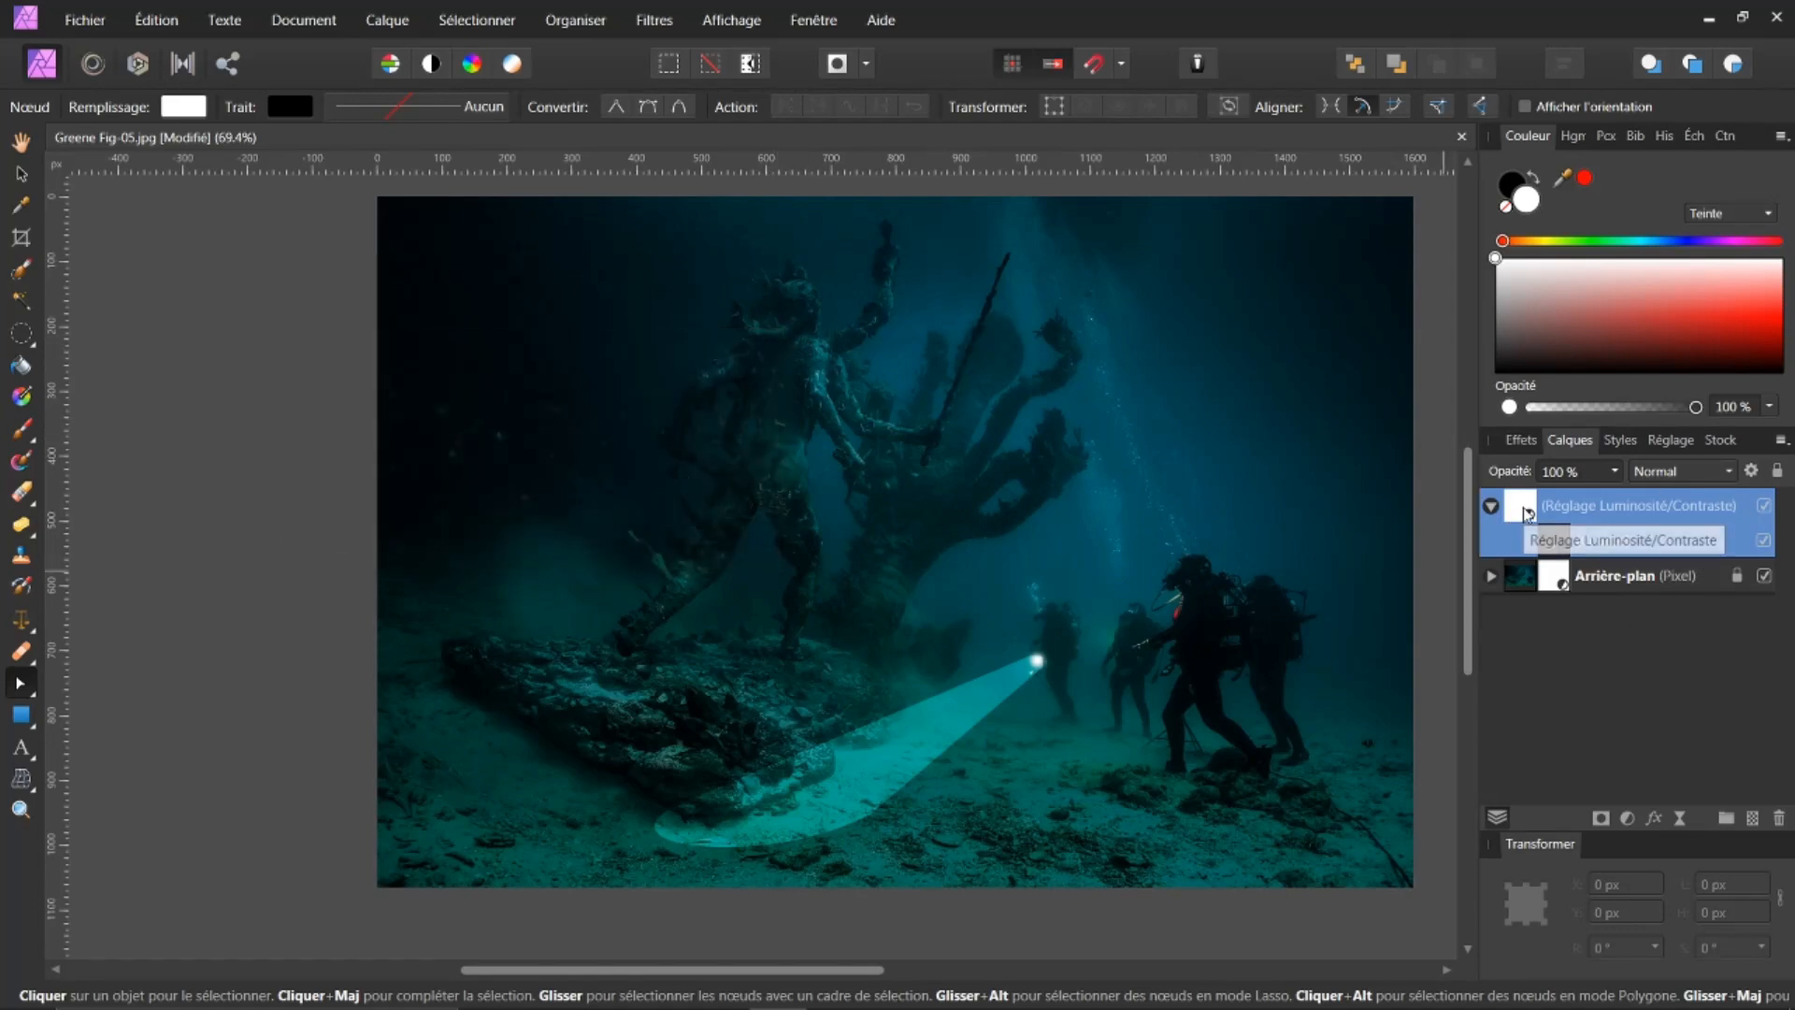
Try other opacities on the masked Brightness/Contrast adjustment and return it to 100 %
click(1553, 549)
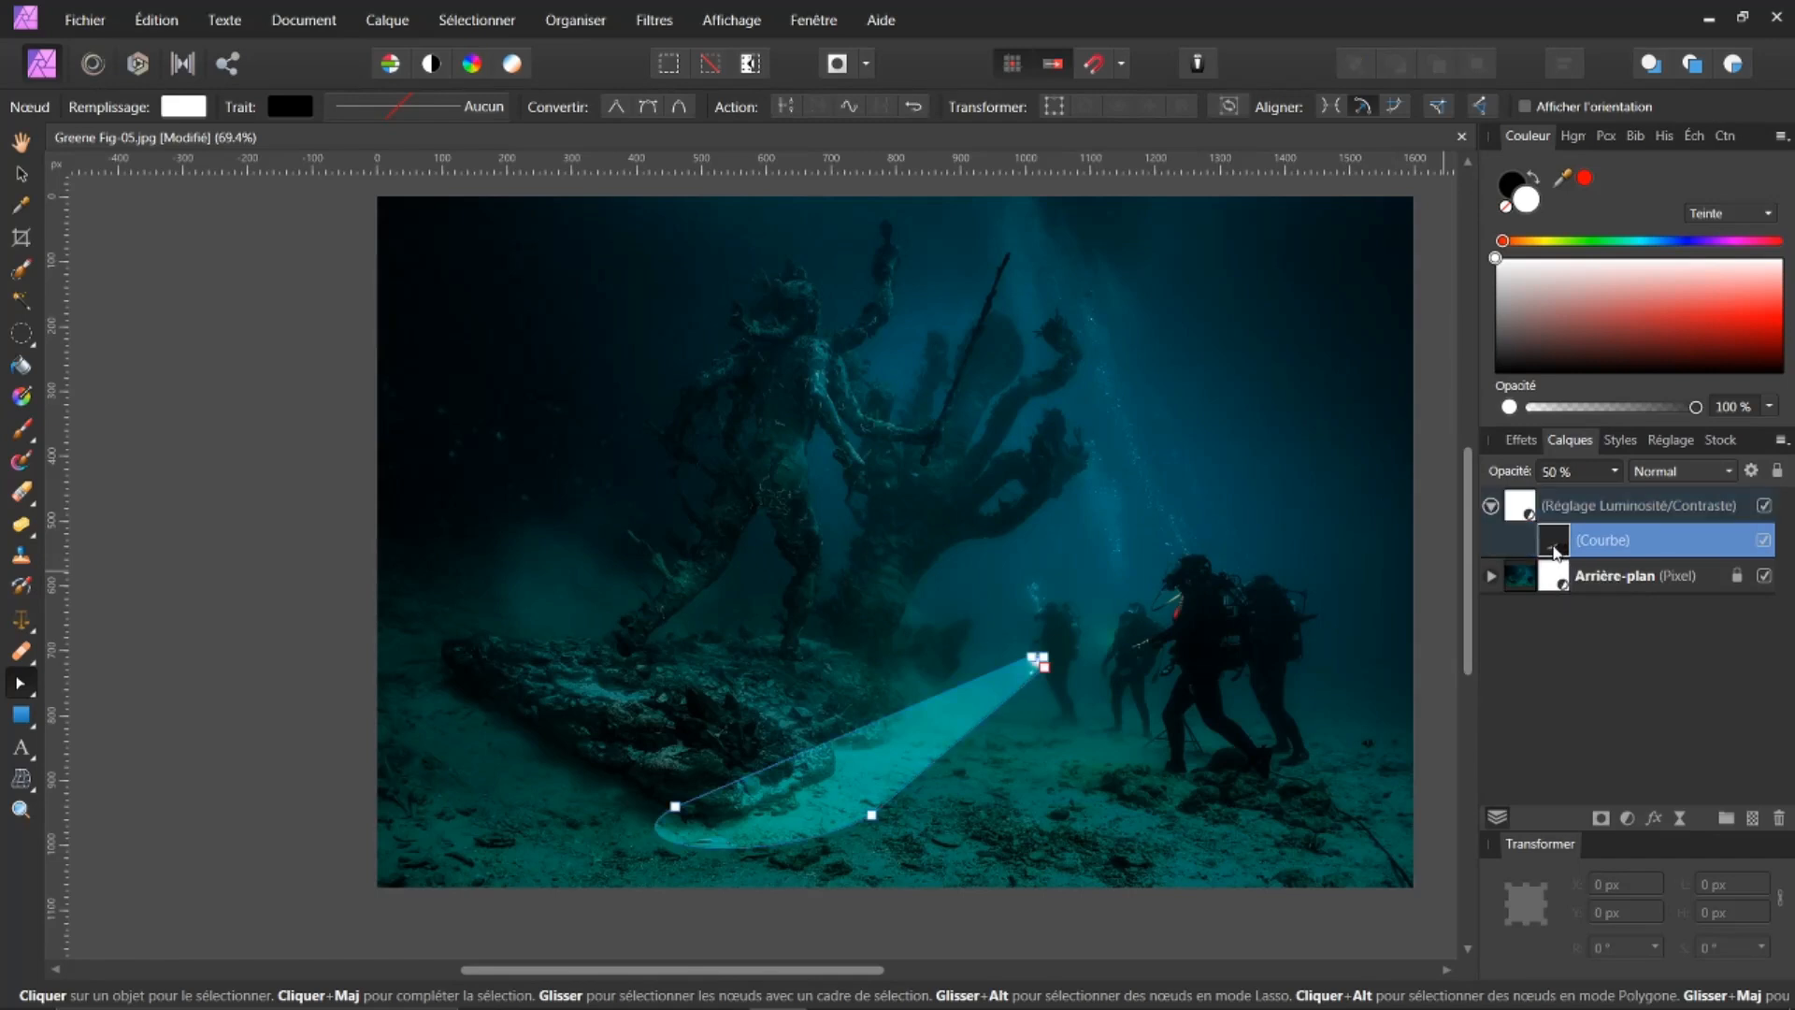
click(1521, 508)
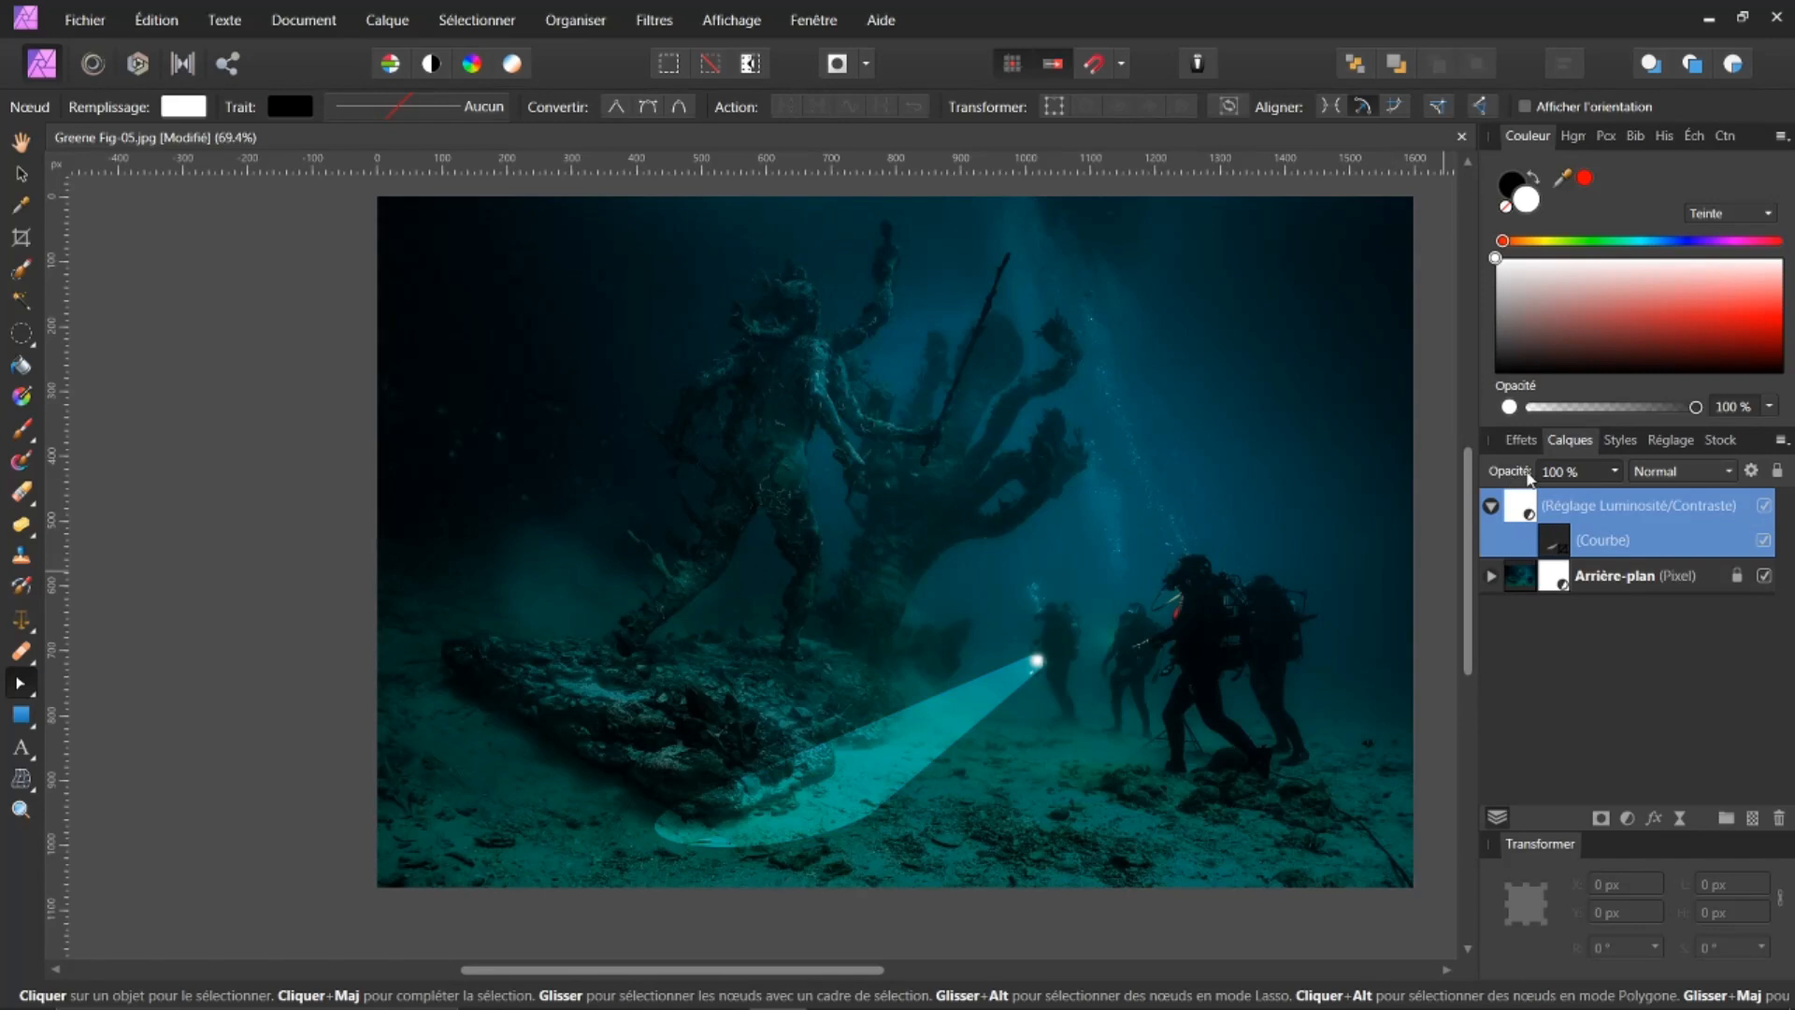
drag(1516, 475, 1571, 496)
Apply a Gaussian blur effect to the curve mask to soften the beam's edges, and collapse the adjustment layer
click(1554, 539)
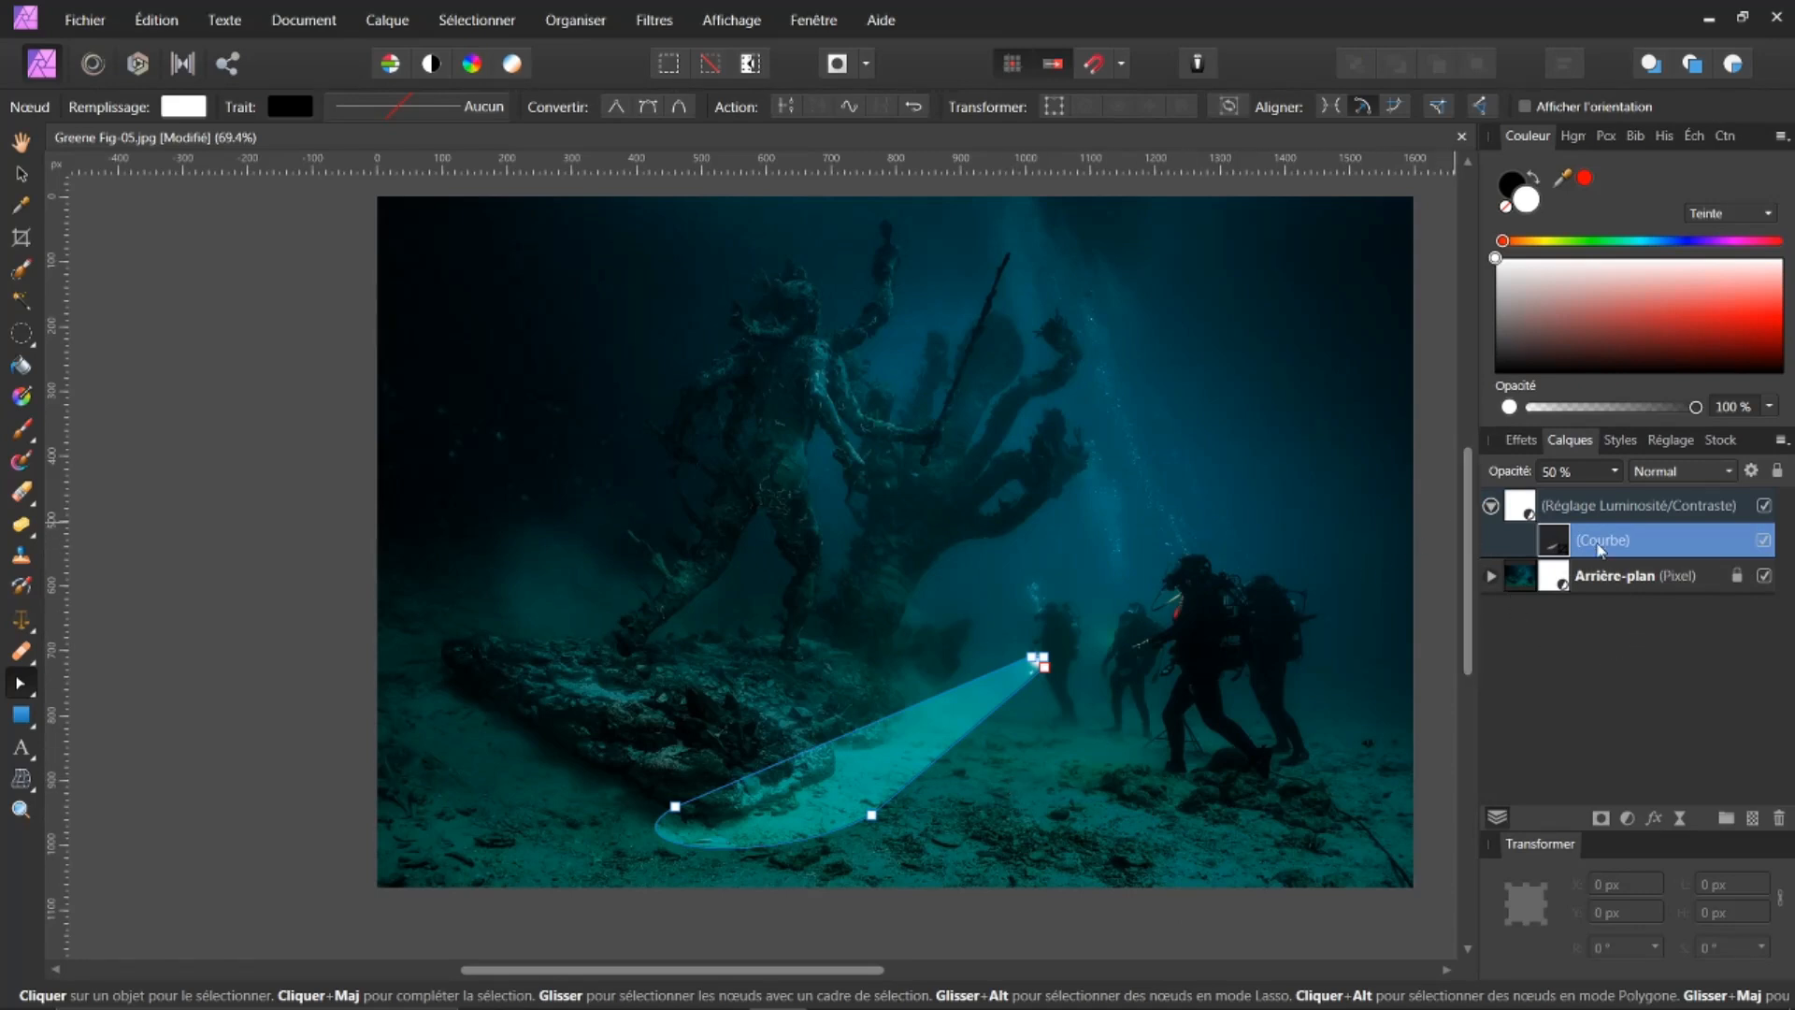
click(1521, 441)
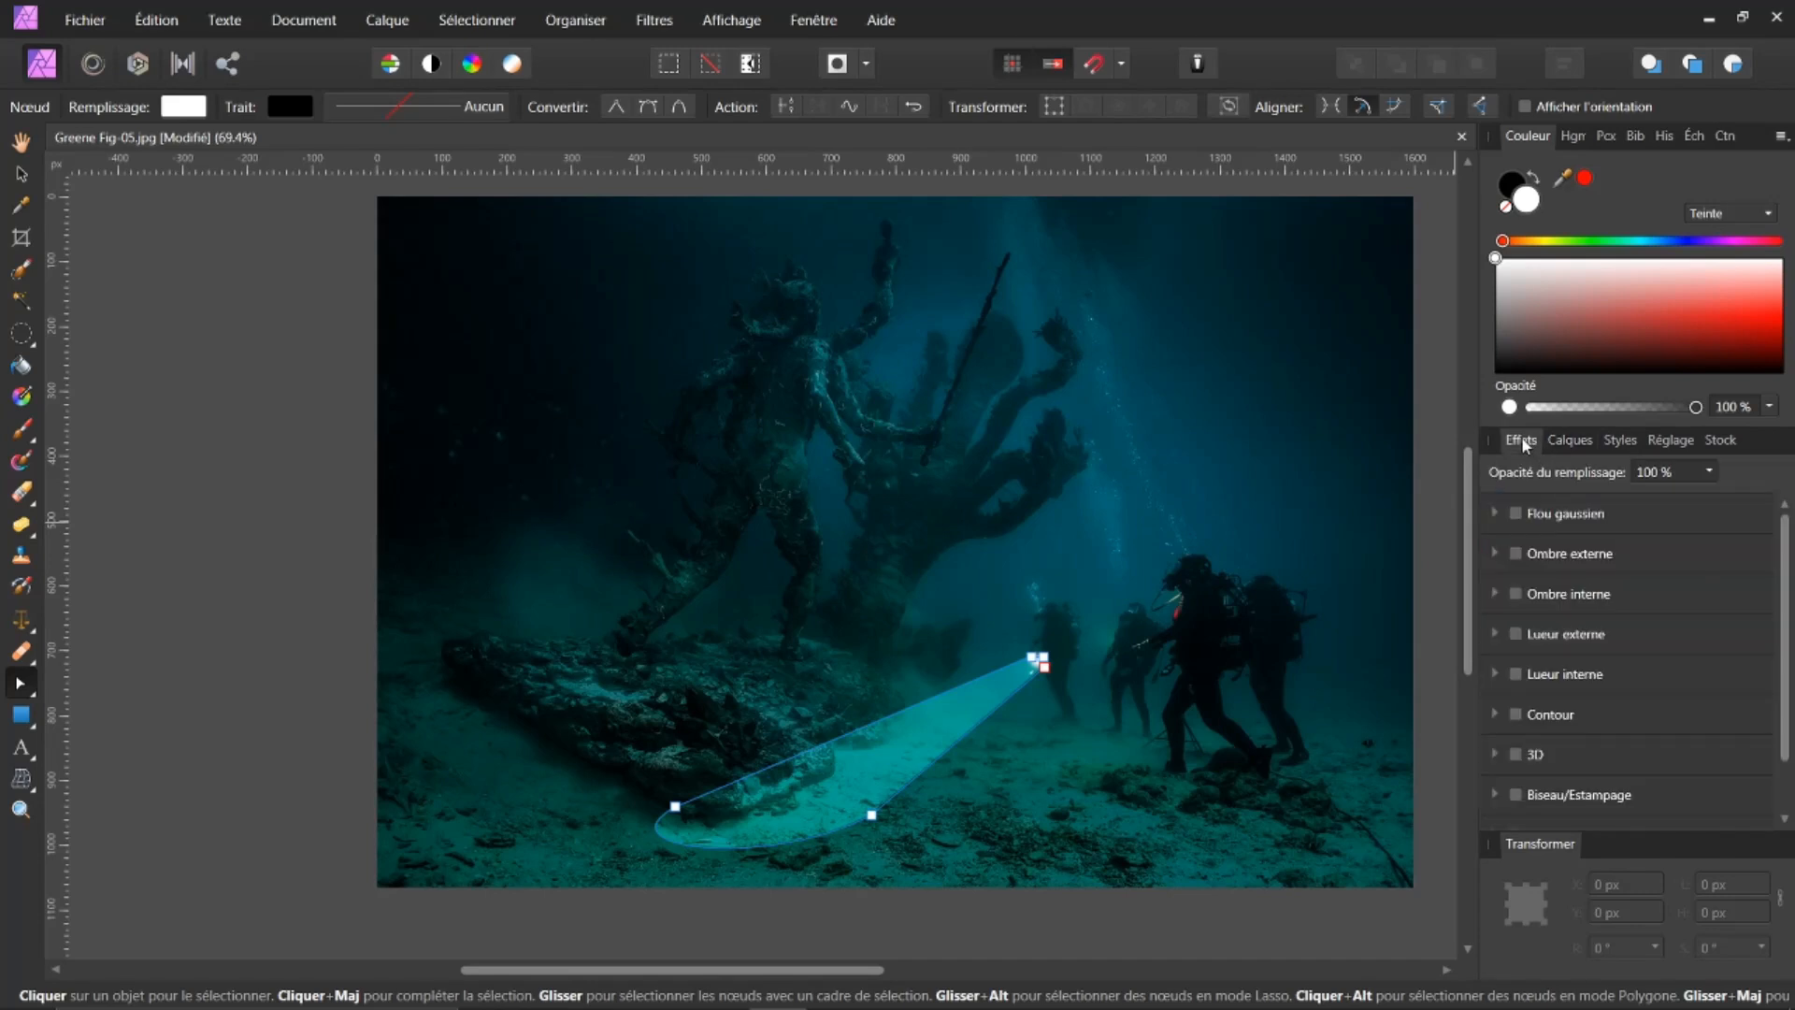
click(1514, 512)
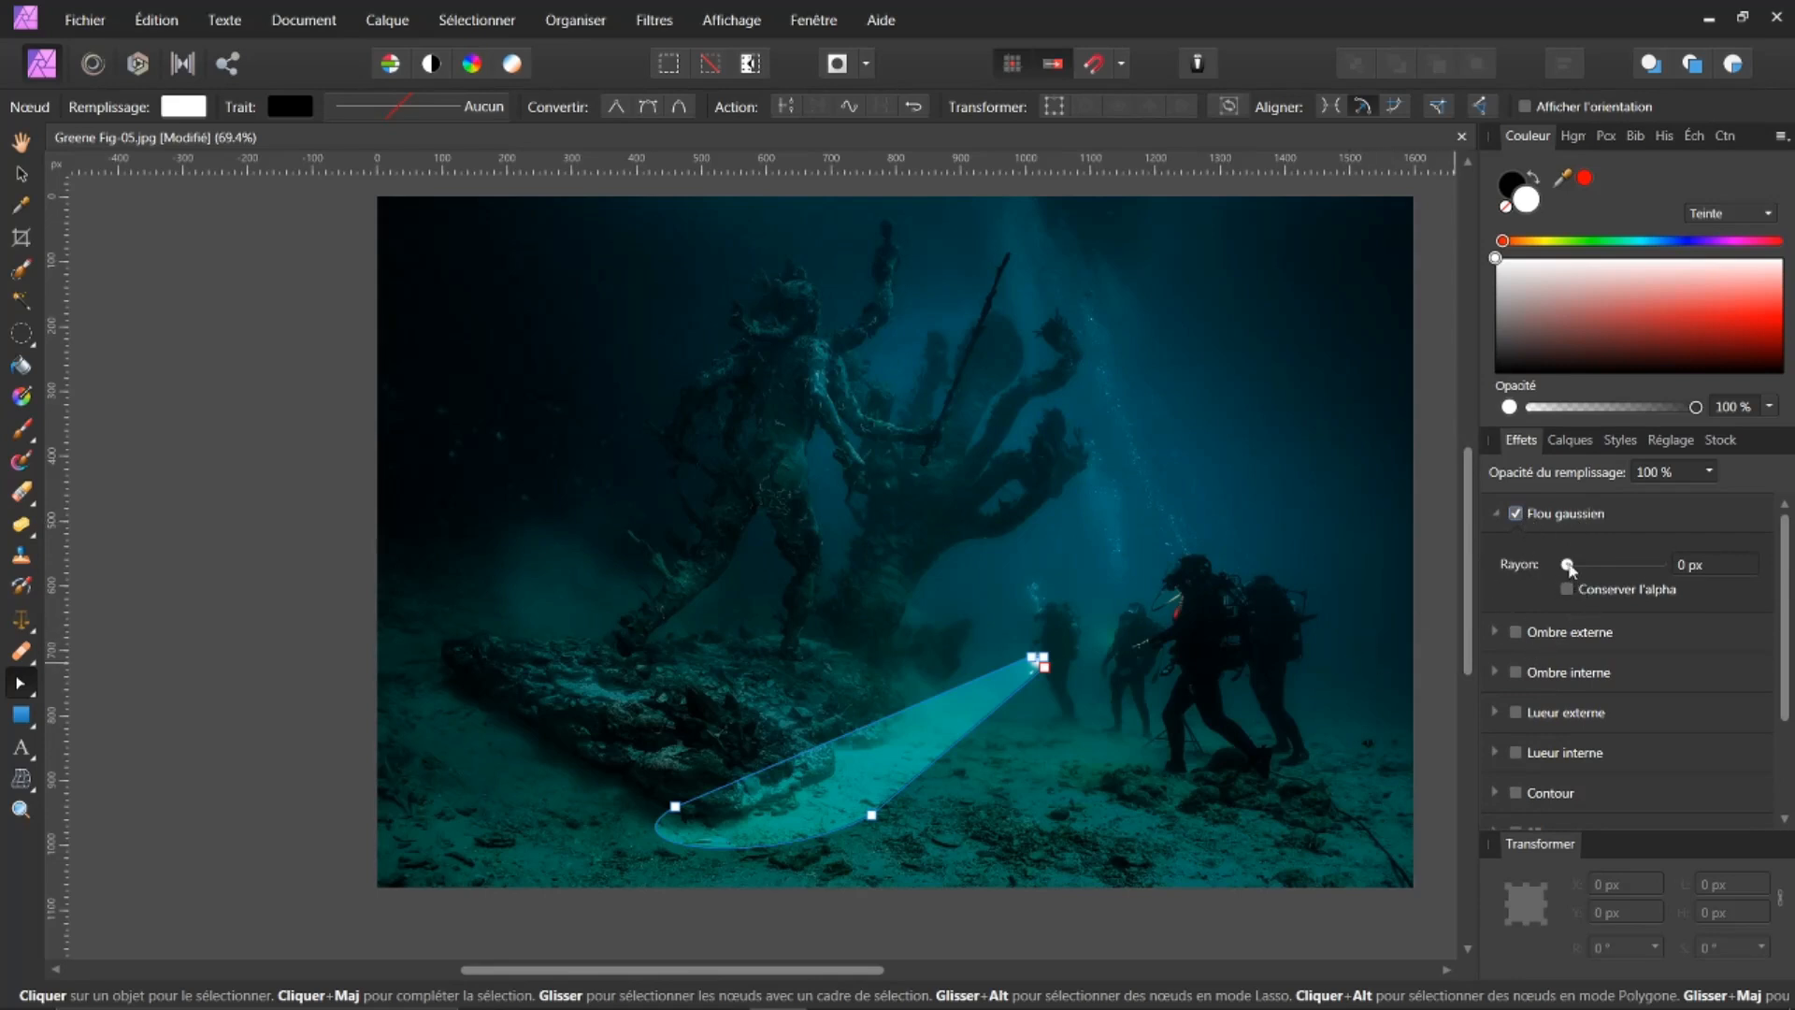
drag(1570, 565, 1605, 594)
click(1558, 441)
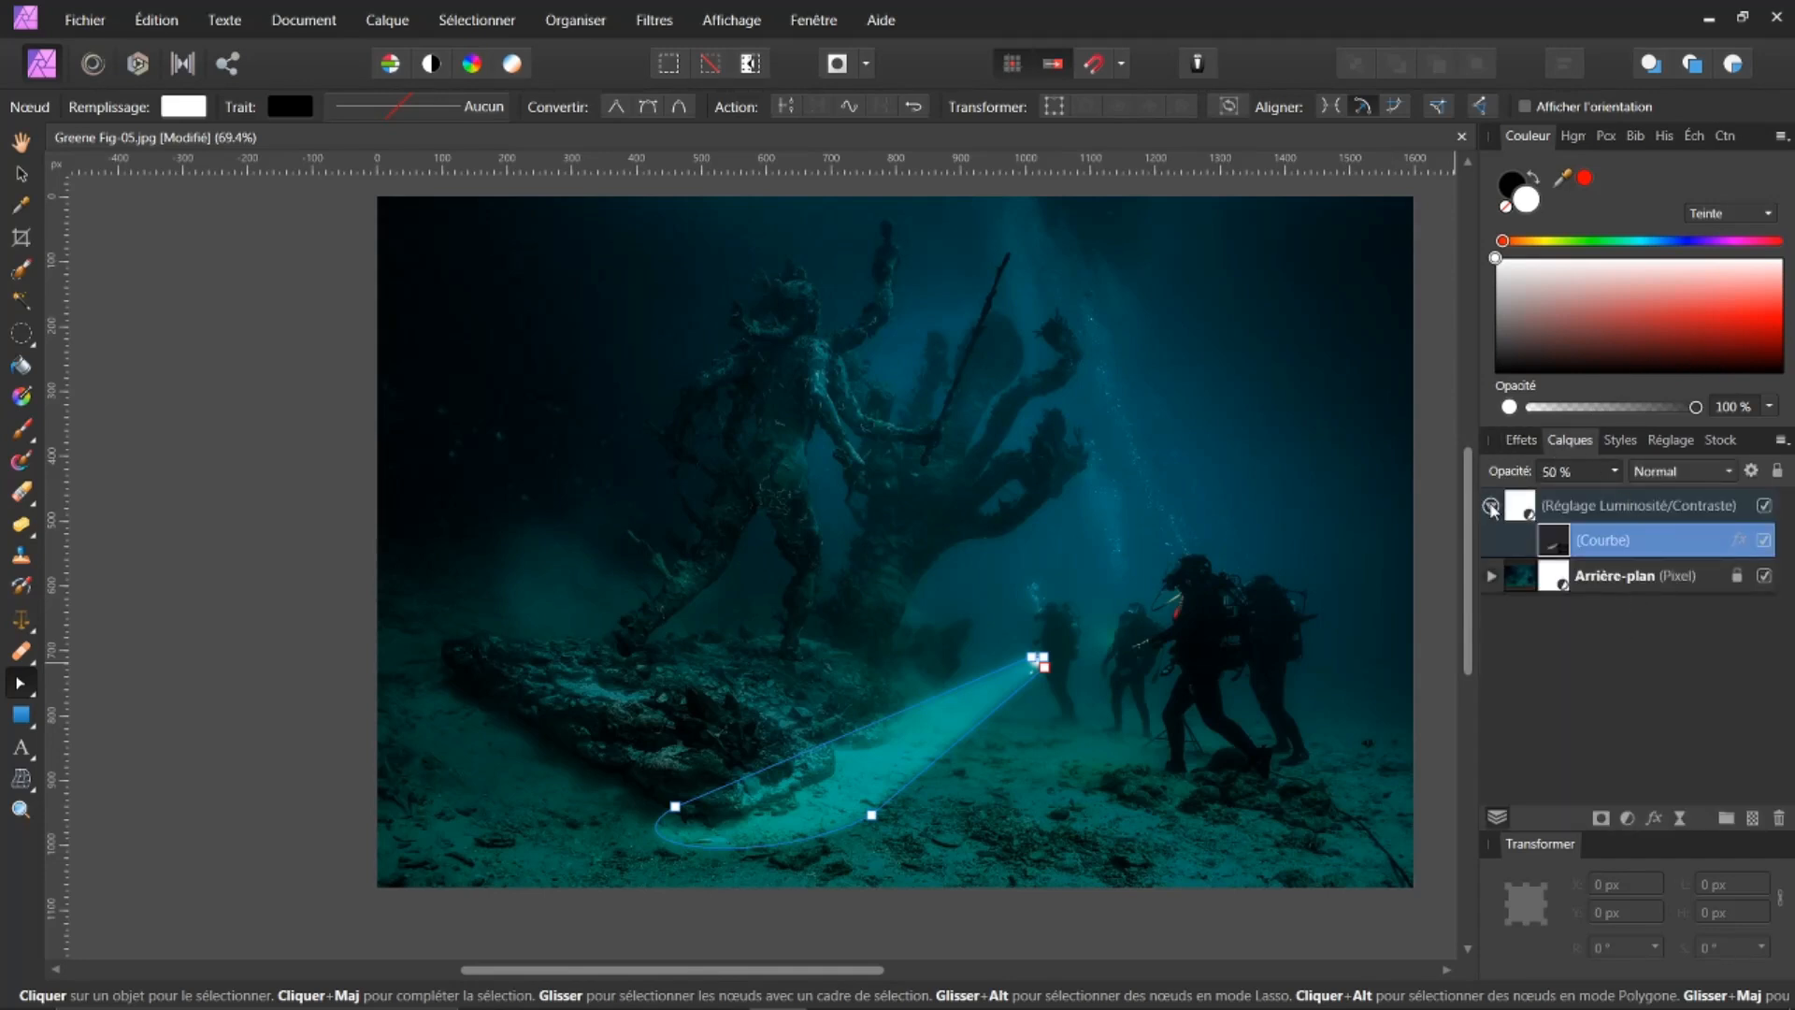
click(1529, 514)
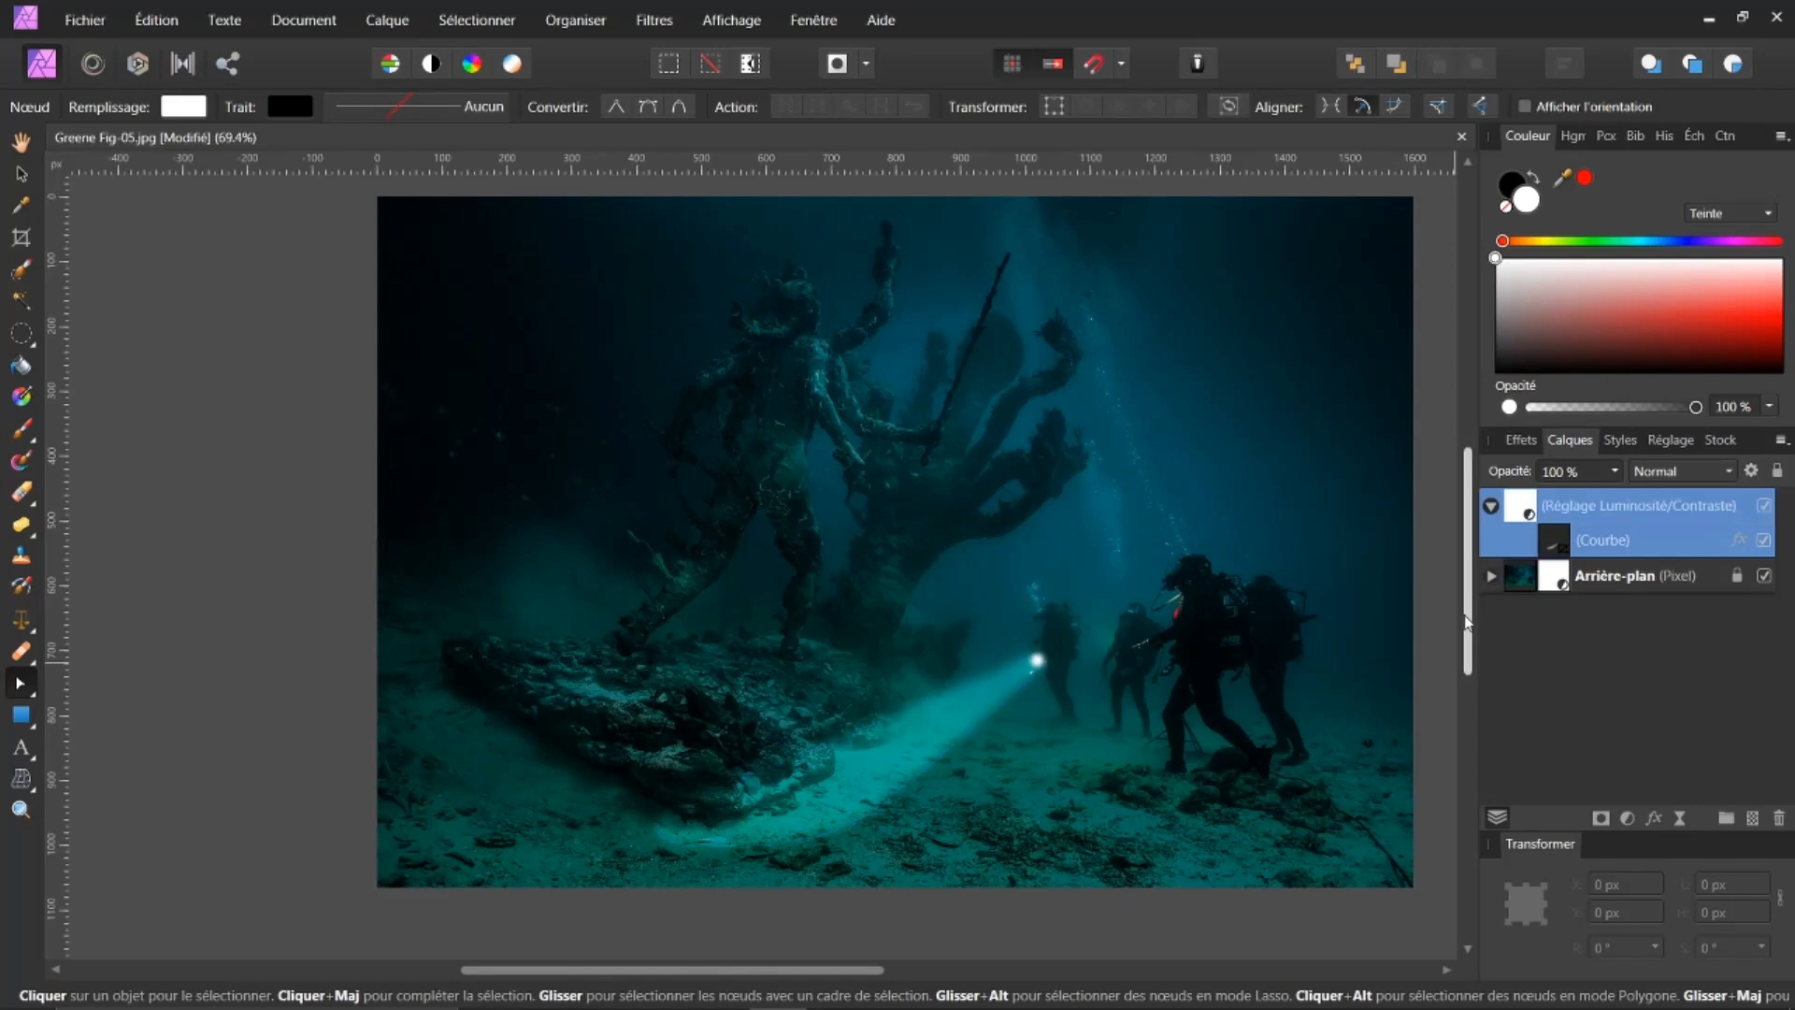
click(1491, 506)
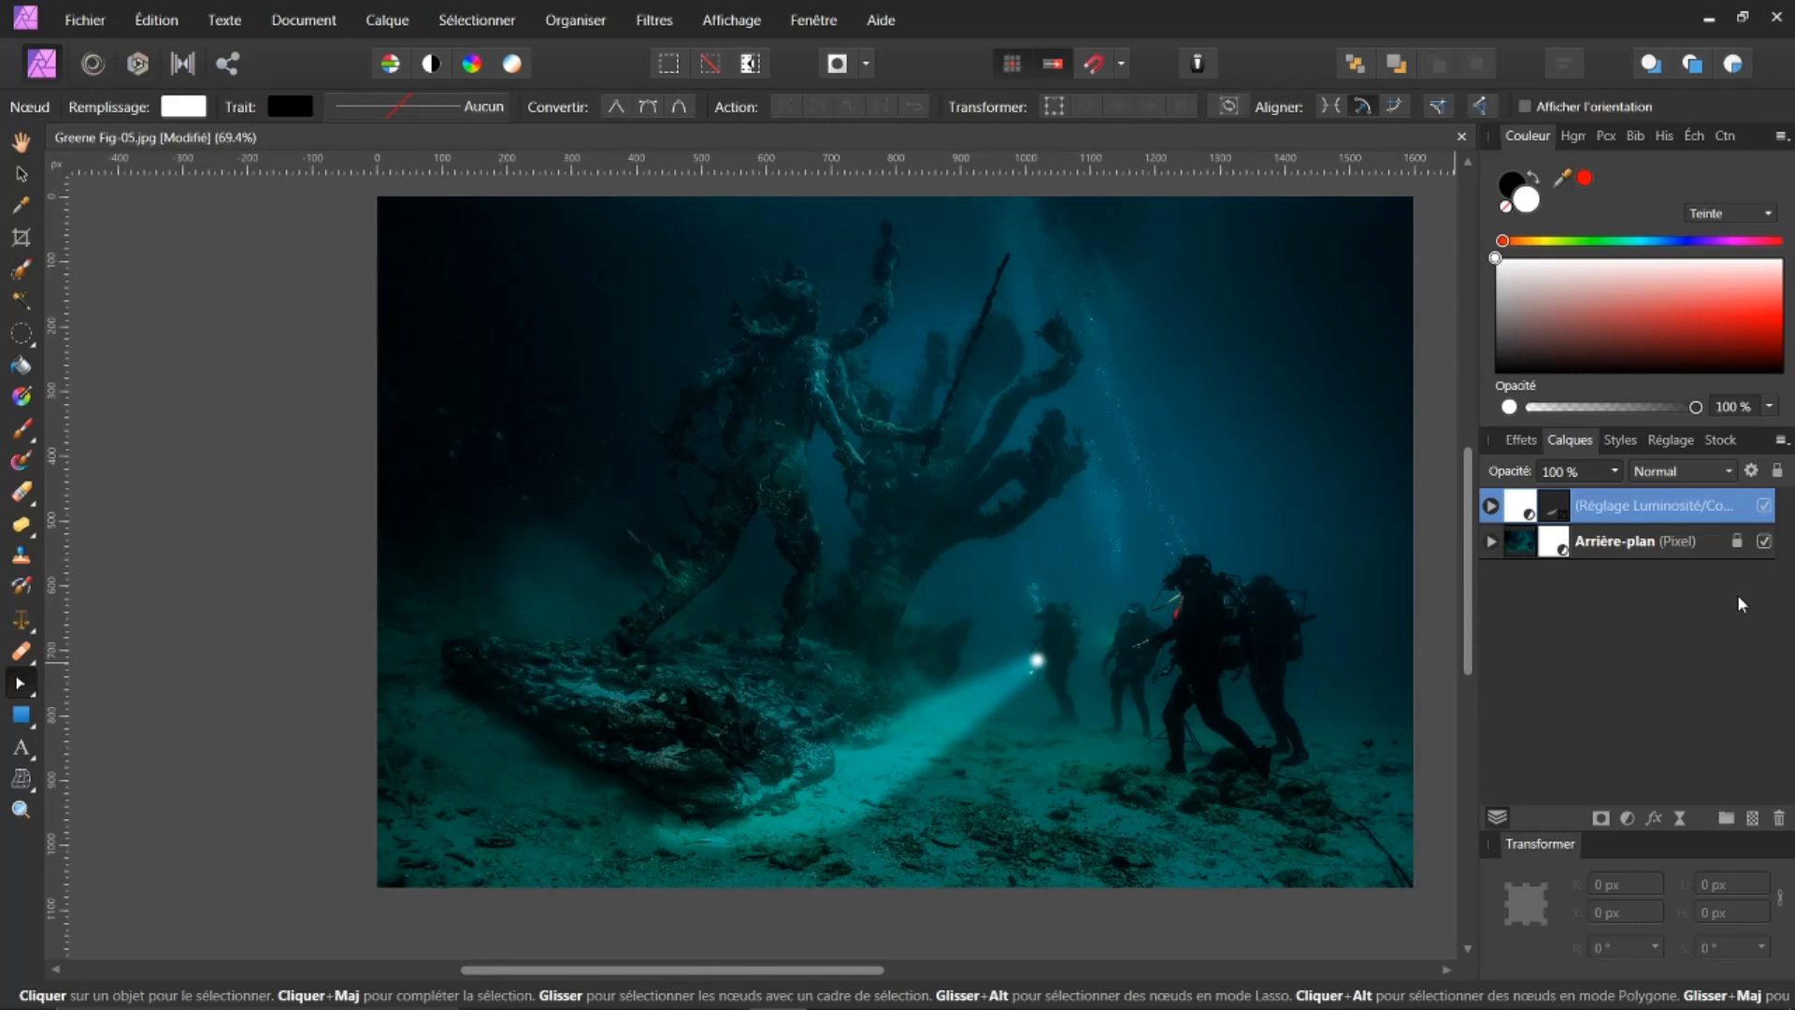
Duplicate the masked Brightness/Contrast adjustment to get a second light beam
click(1491, 506)
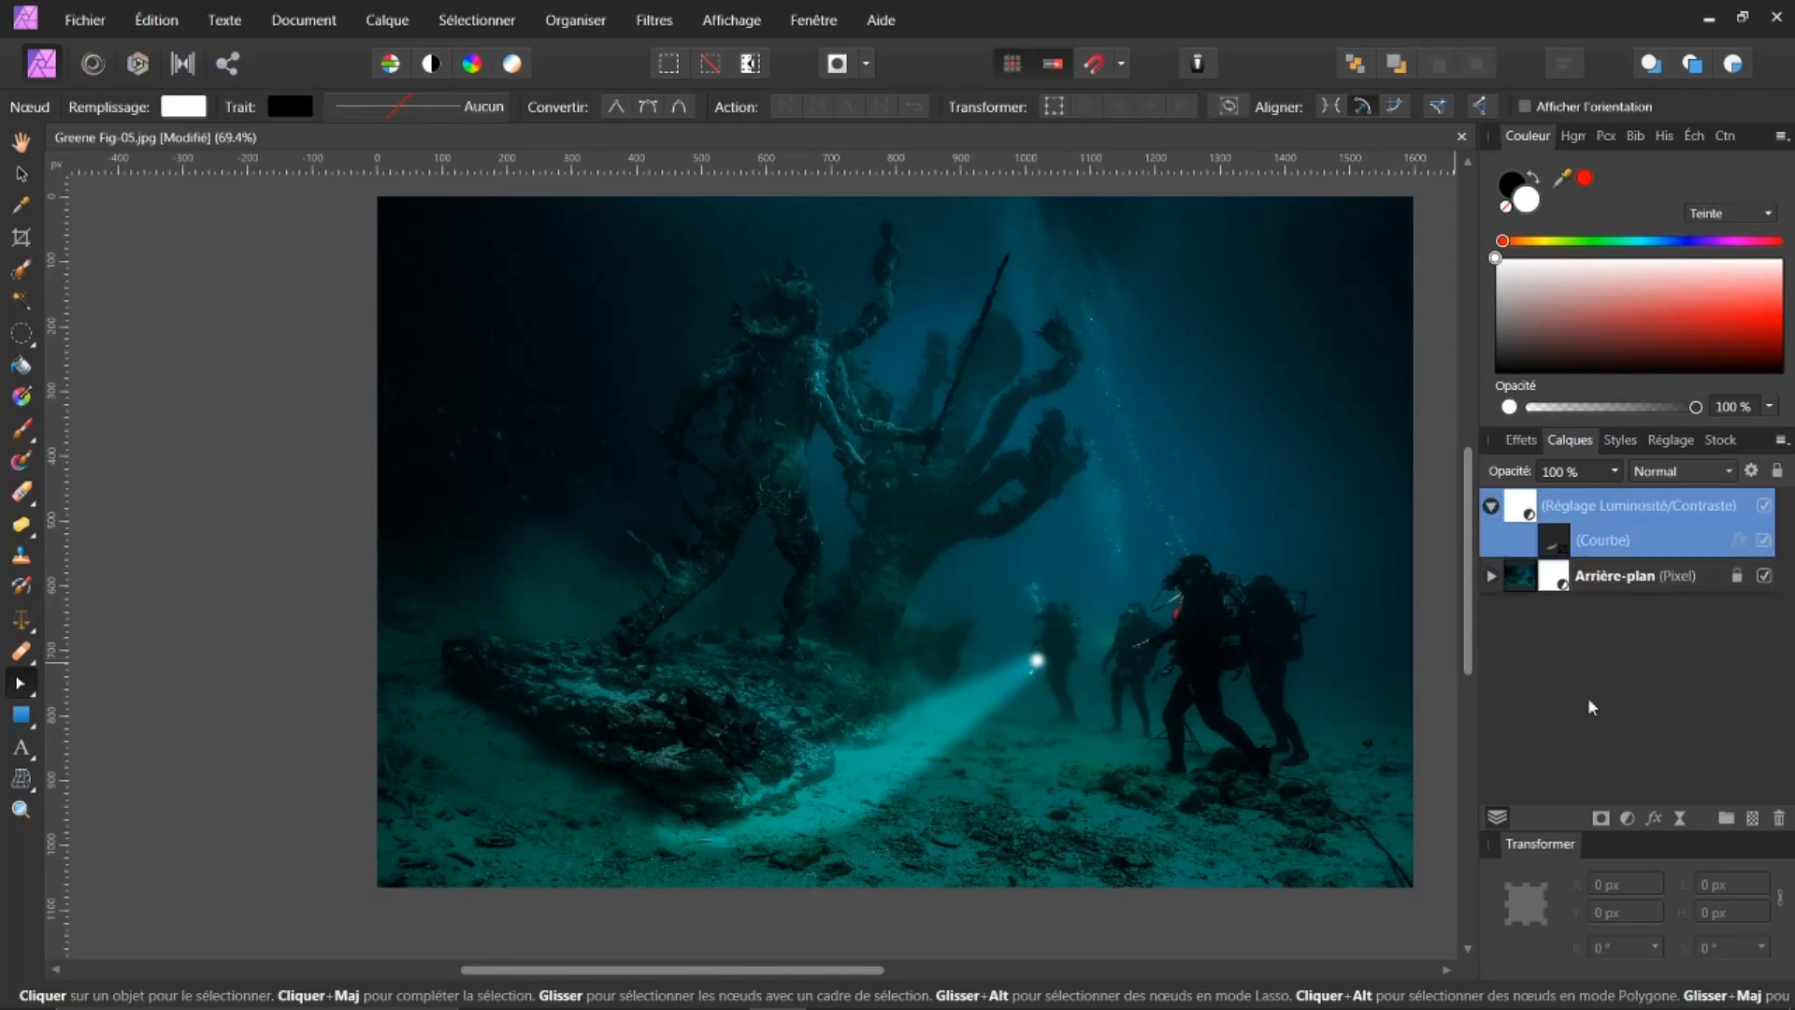
click(1493, 507)
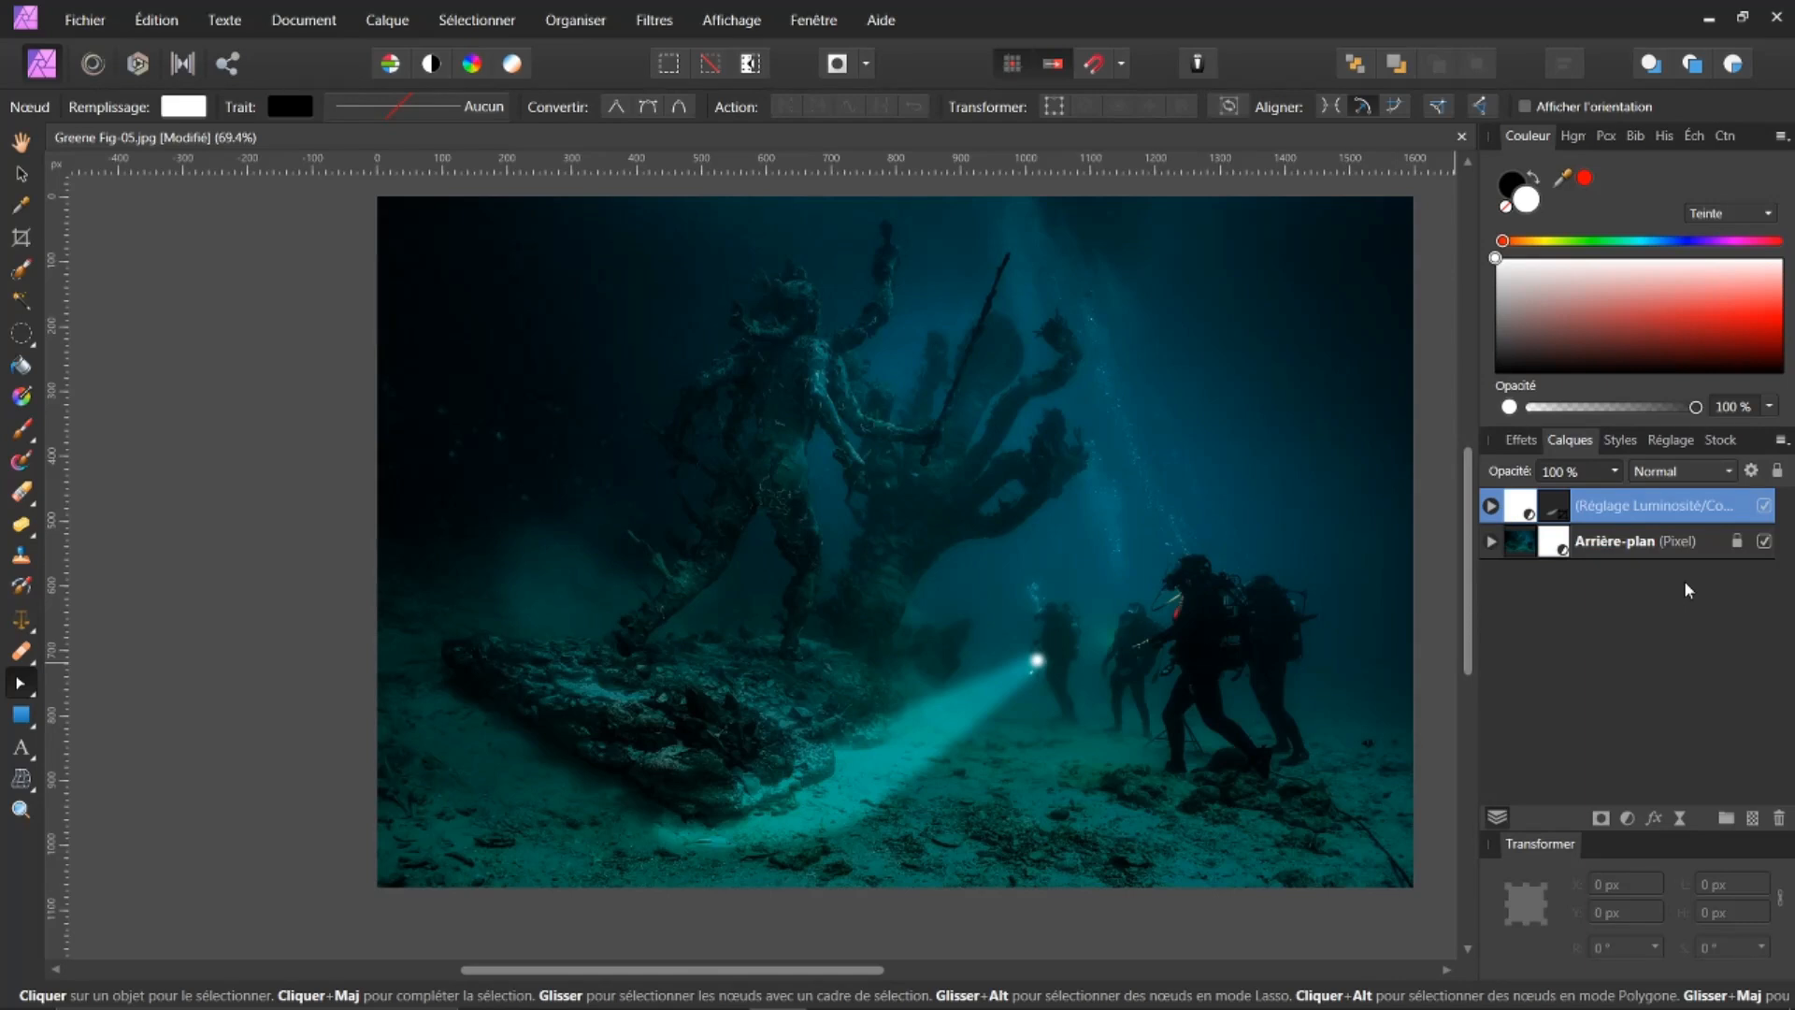
key(ctrl+j)
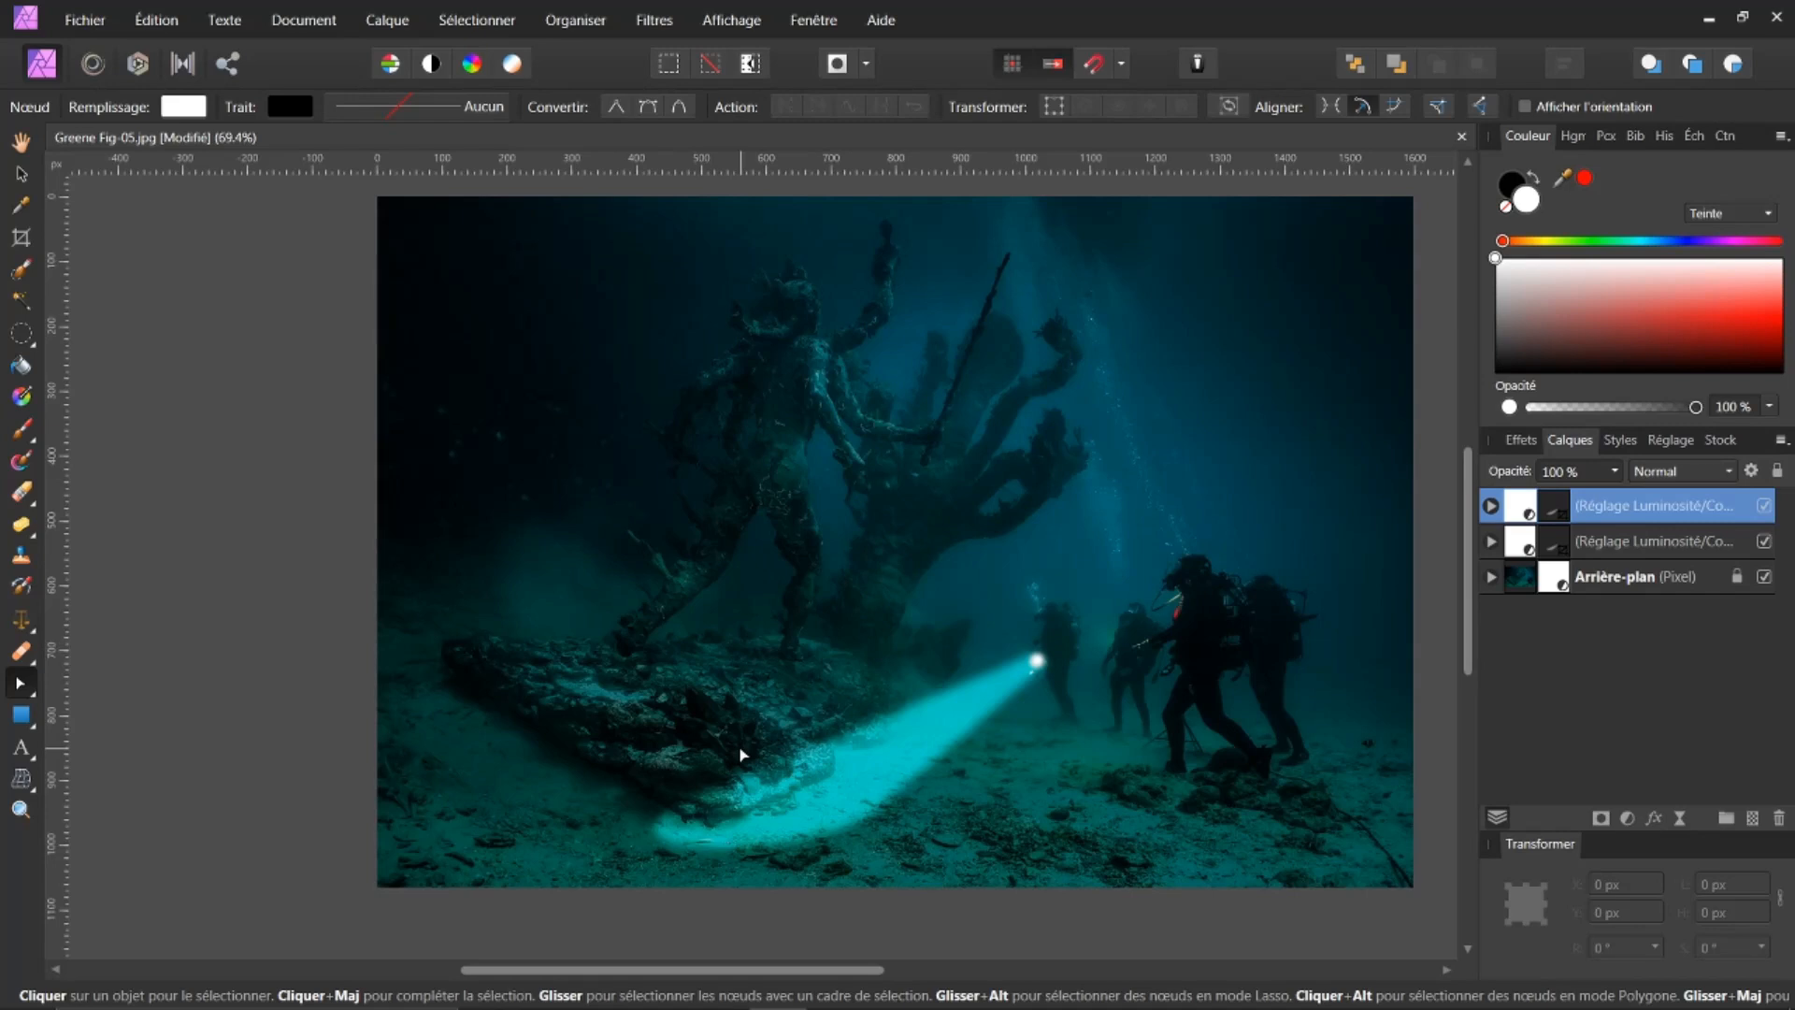
Move the narrow-end nodes of the duplicate's curve mask to the outstretched hand of the large foreground diver, around X 1161–1174 px, Y 690–698 px
click(1491, 505)
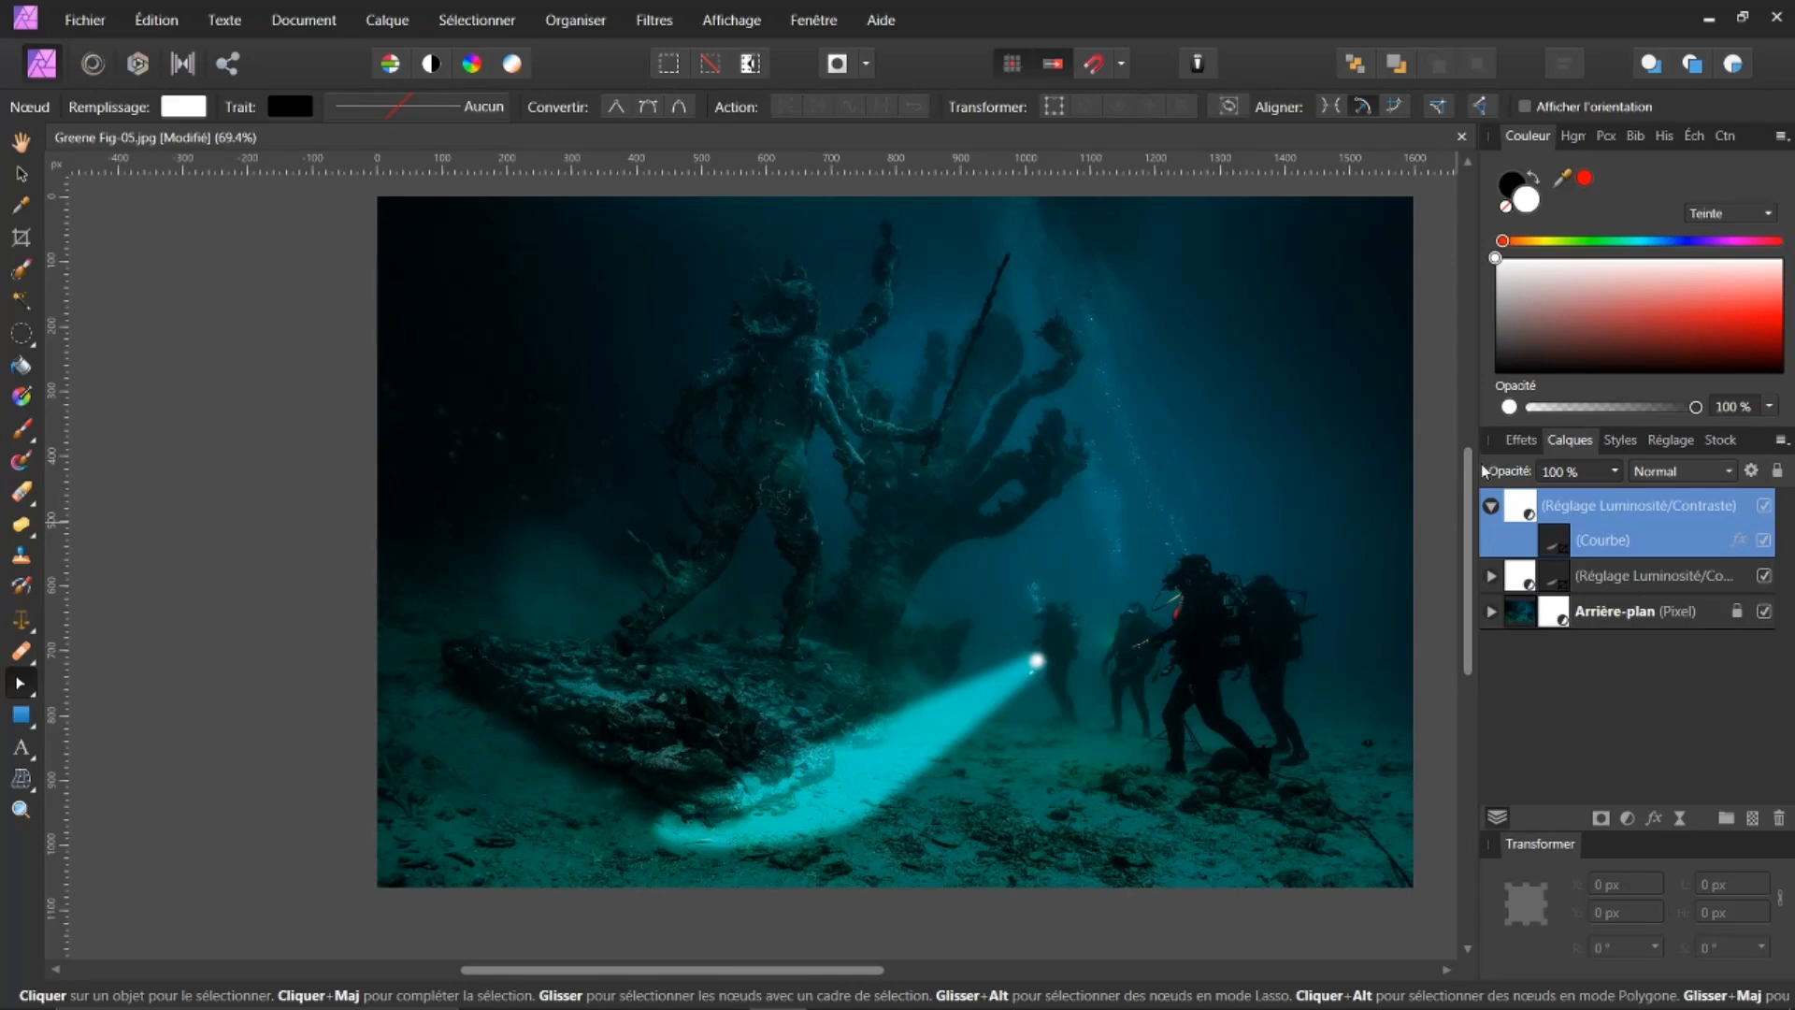
click(1556, 542)
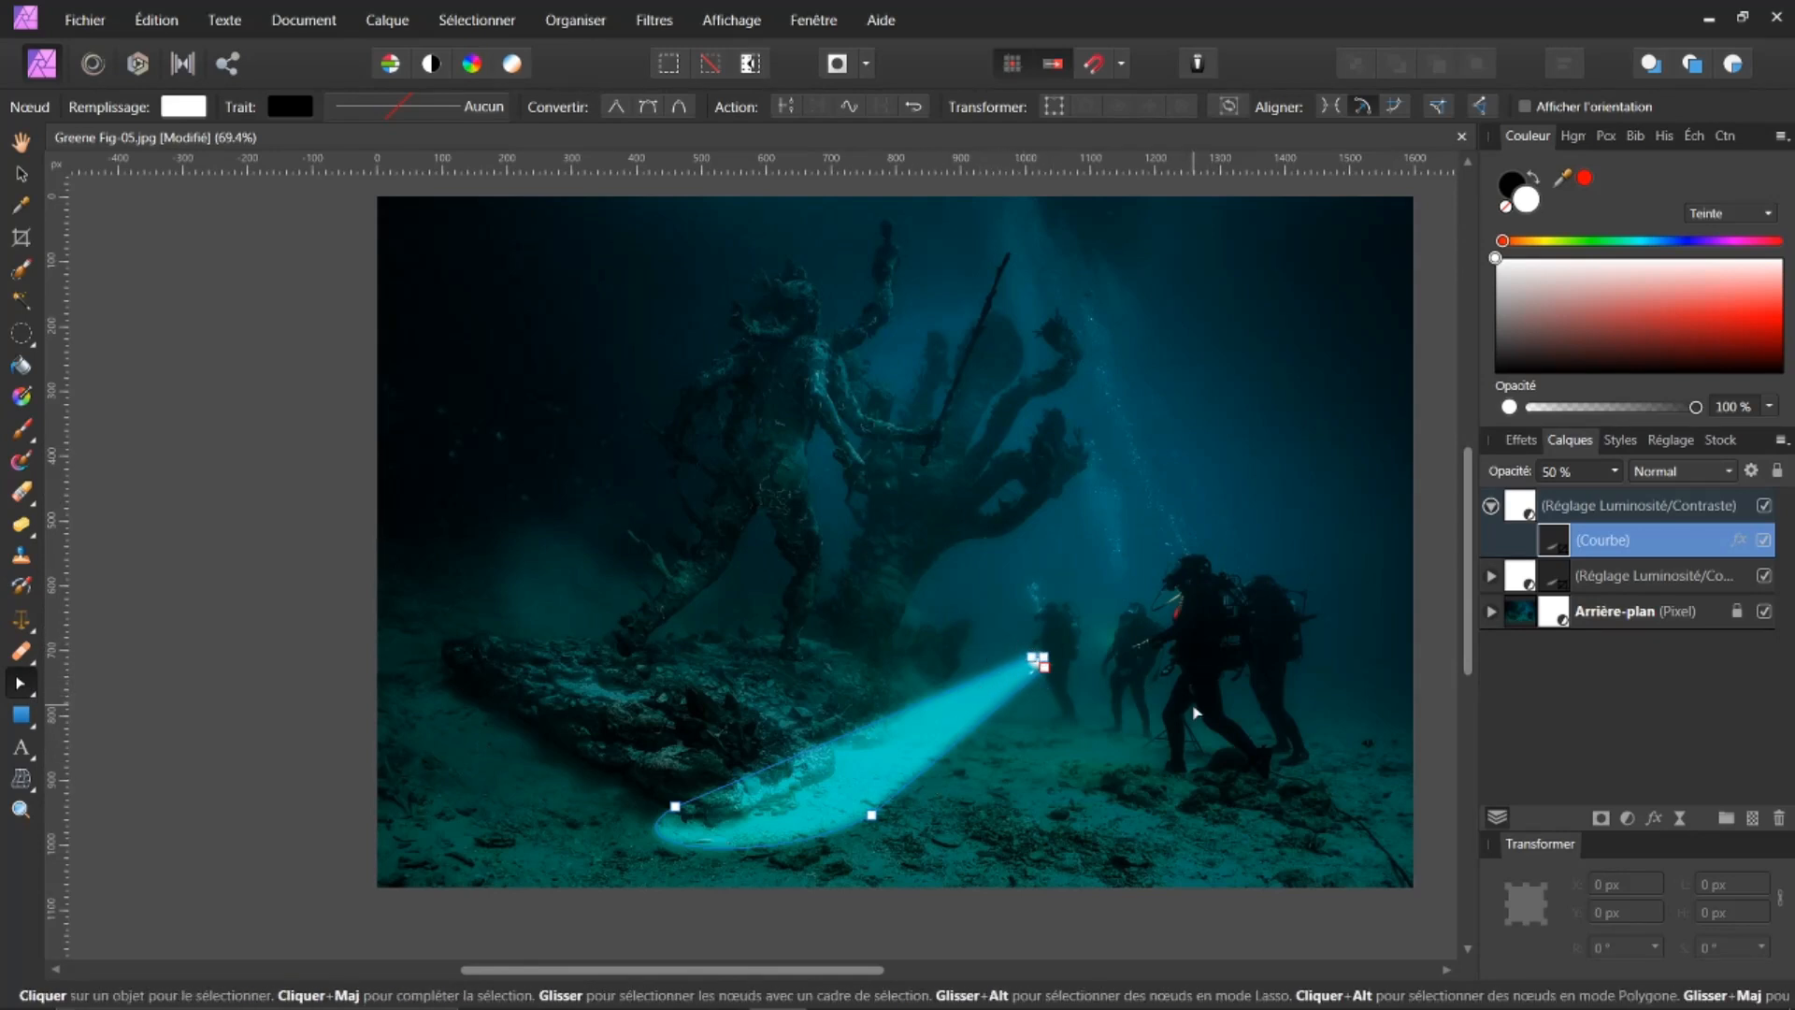
scroll(1193, 732, up, 1)
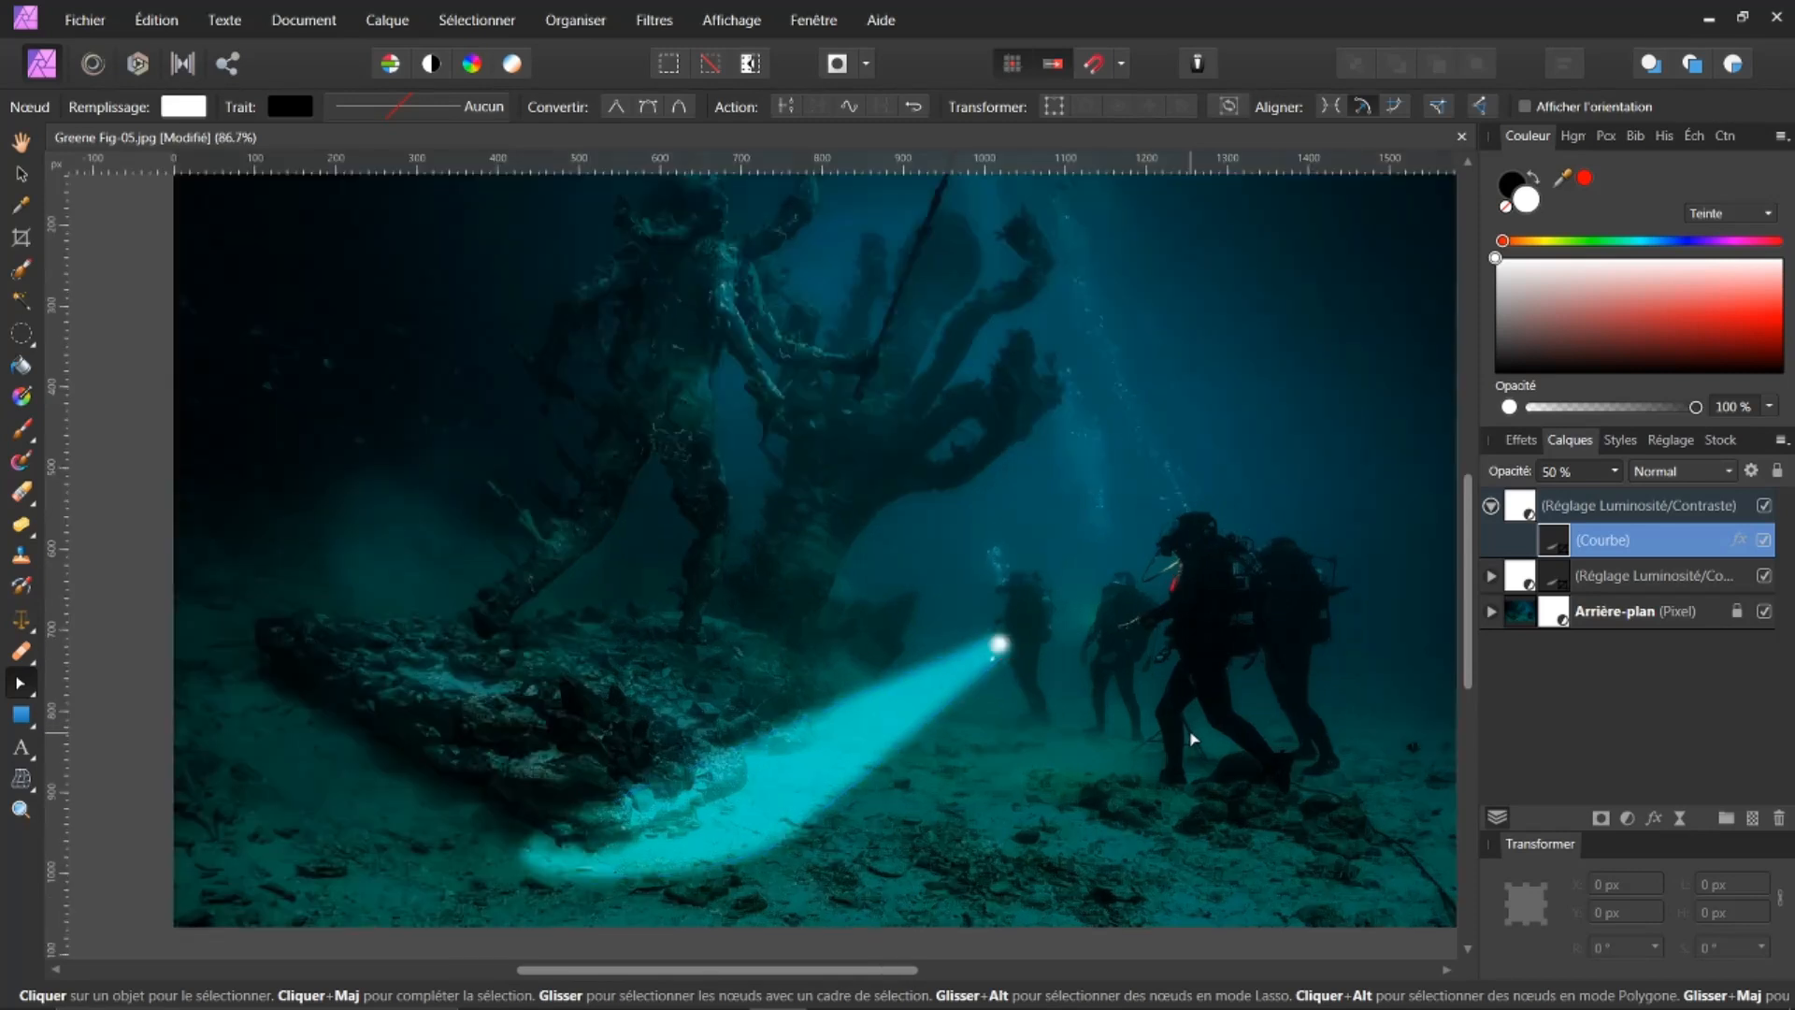
scroll(1193, 739, up, 1)
scroll(1191, 740, up, 1)
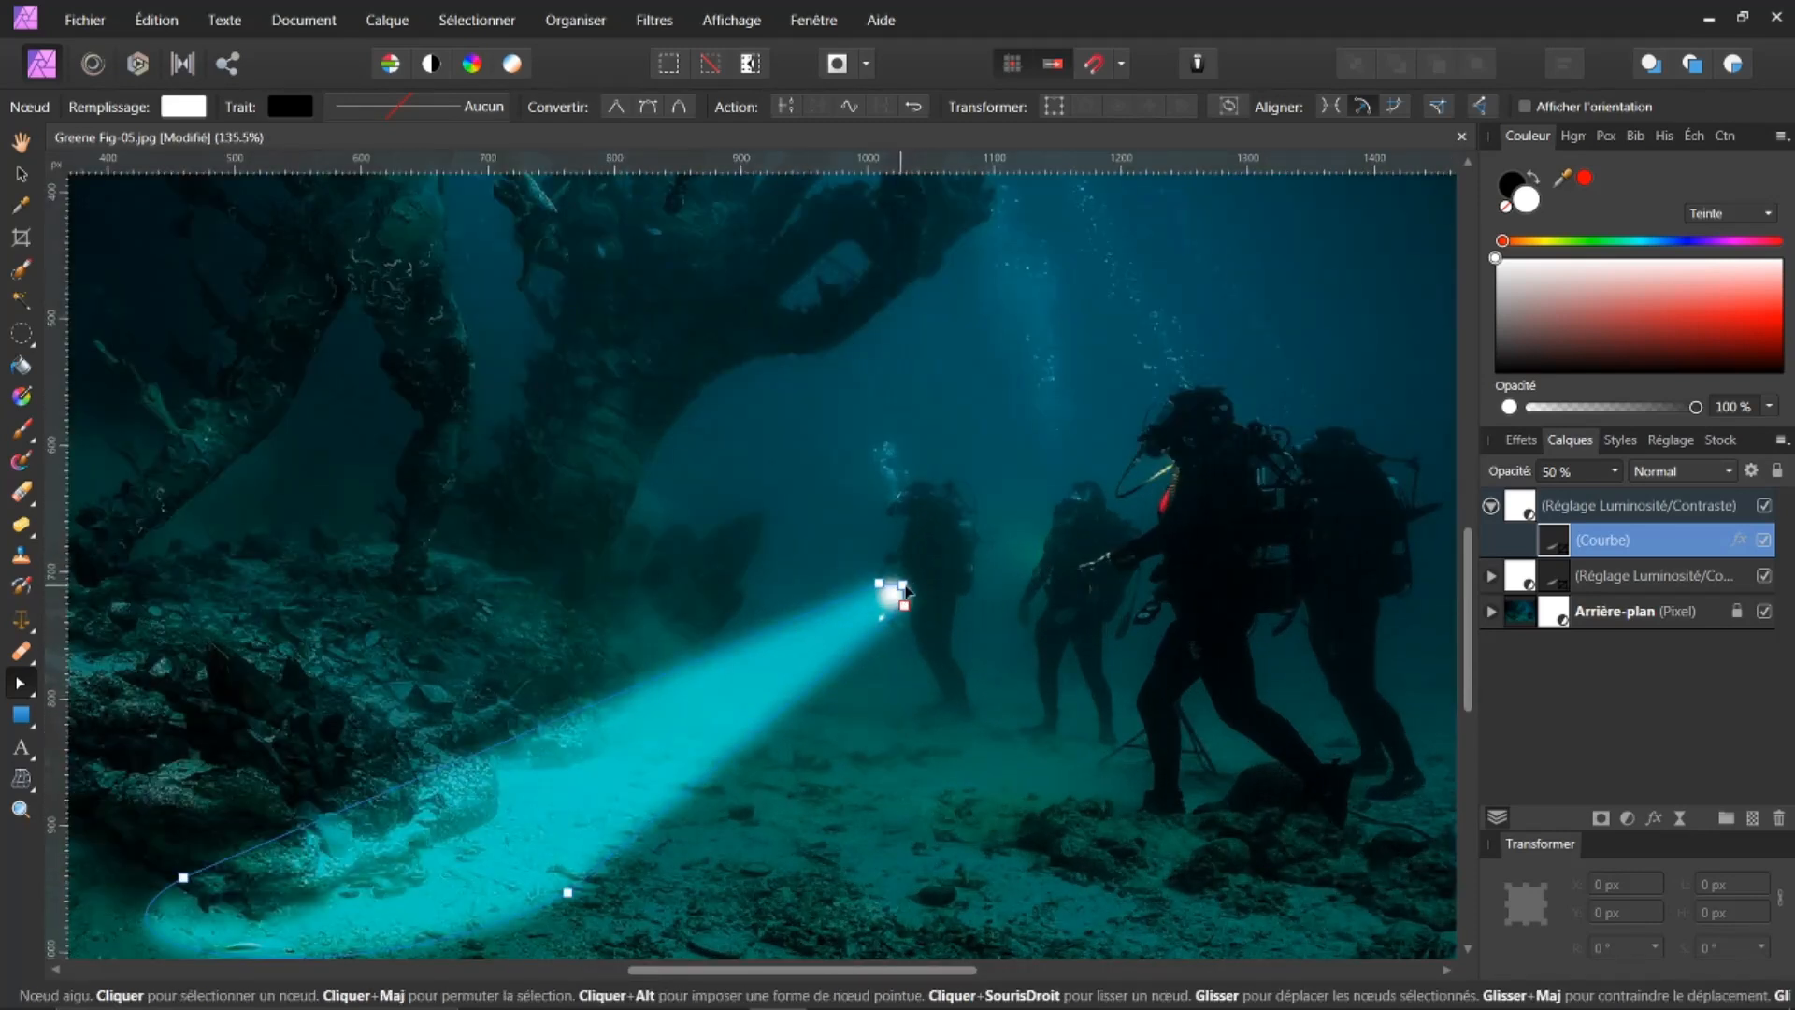
drag(905, 589, 1099, 569)
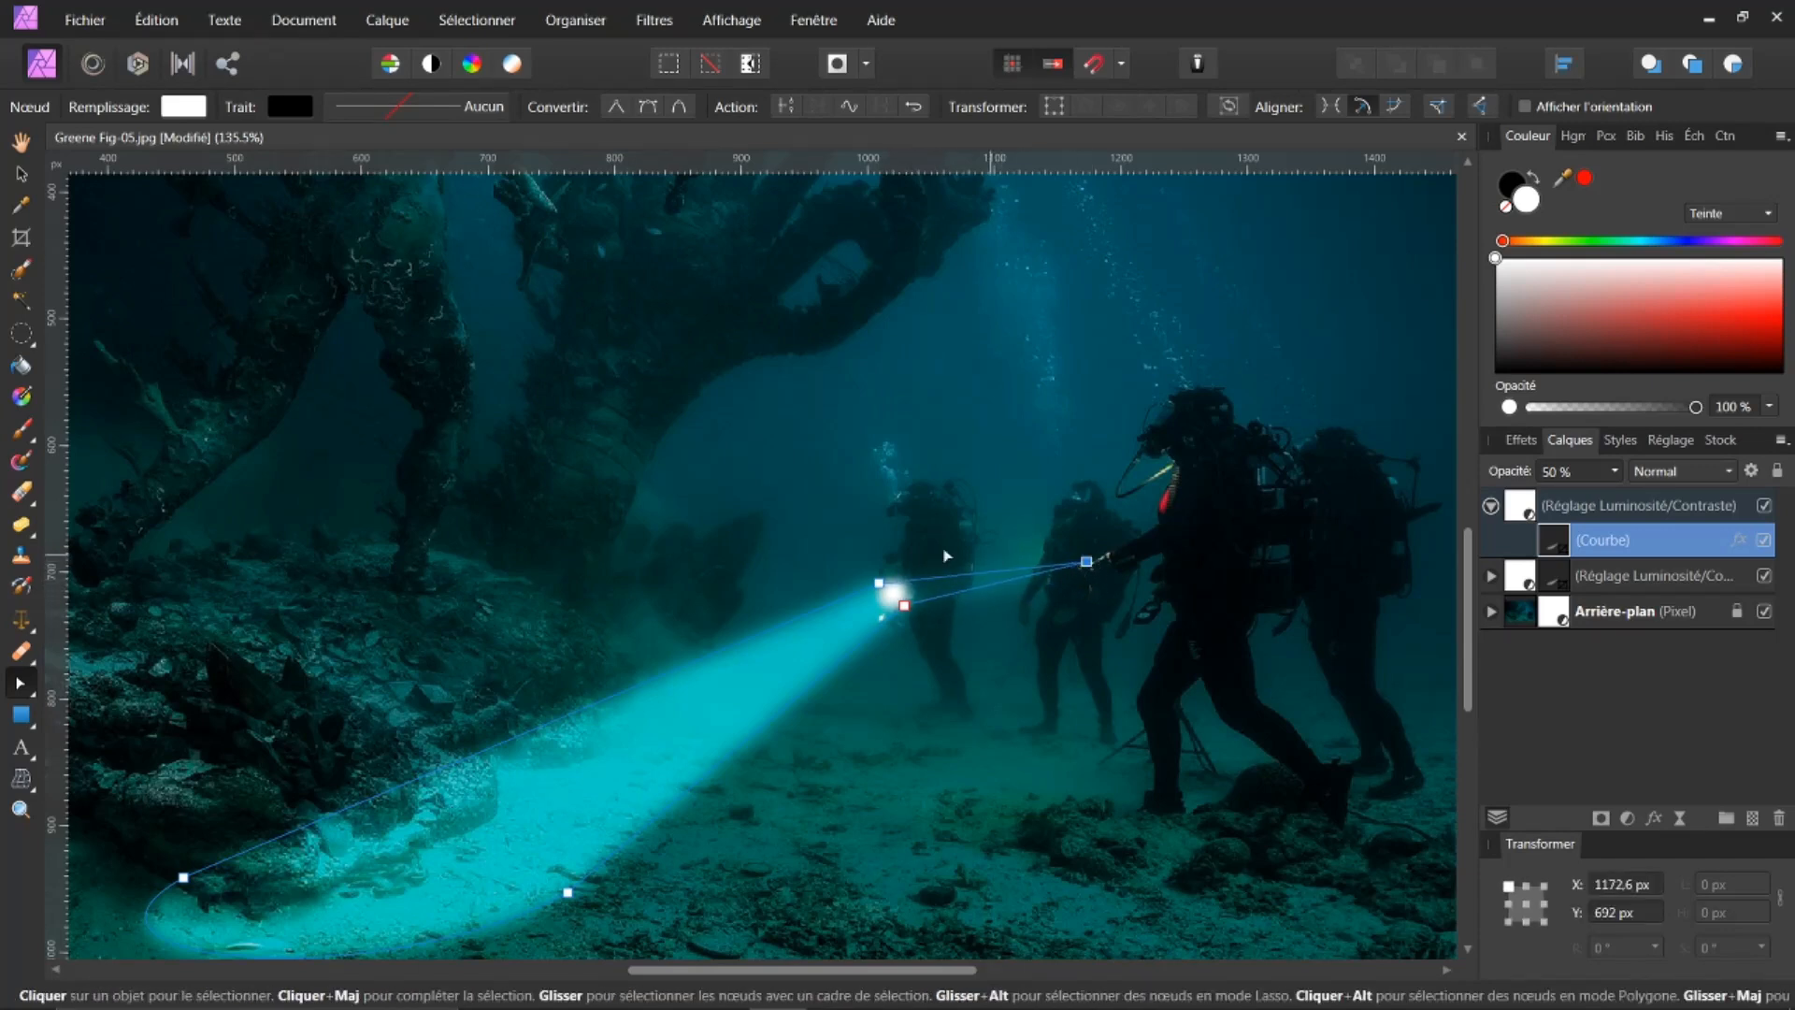
drag(881, 583, 1076, 550)
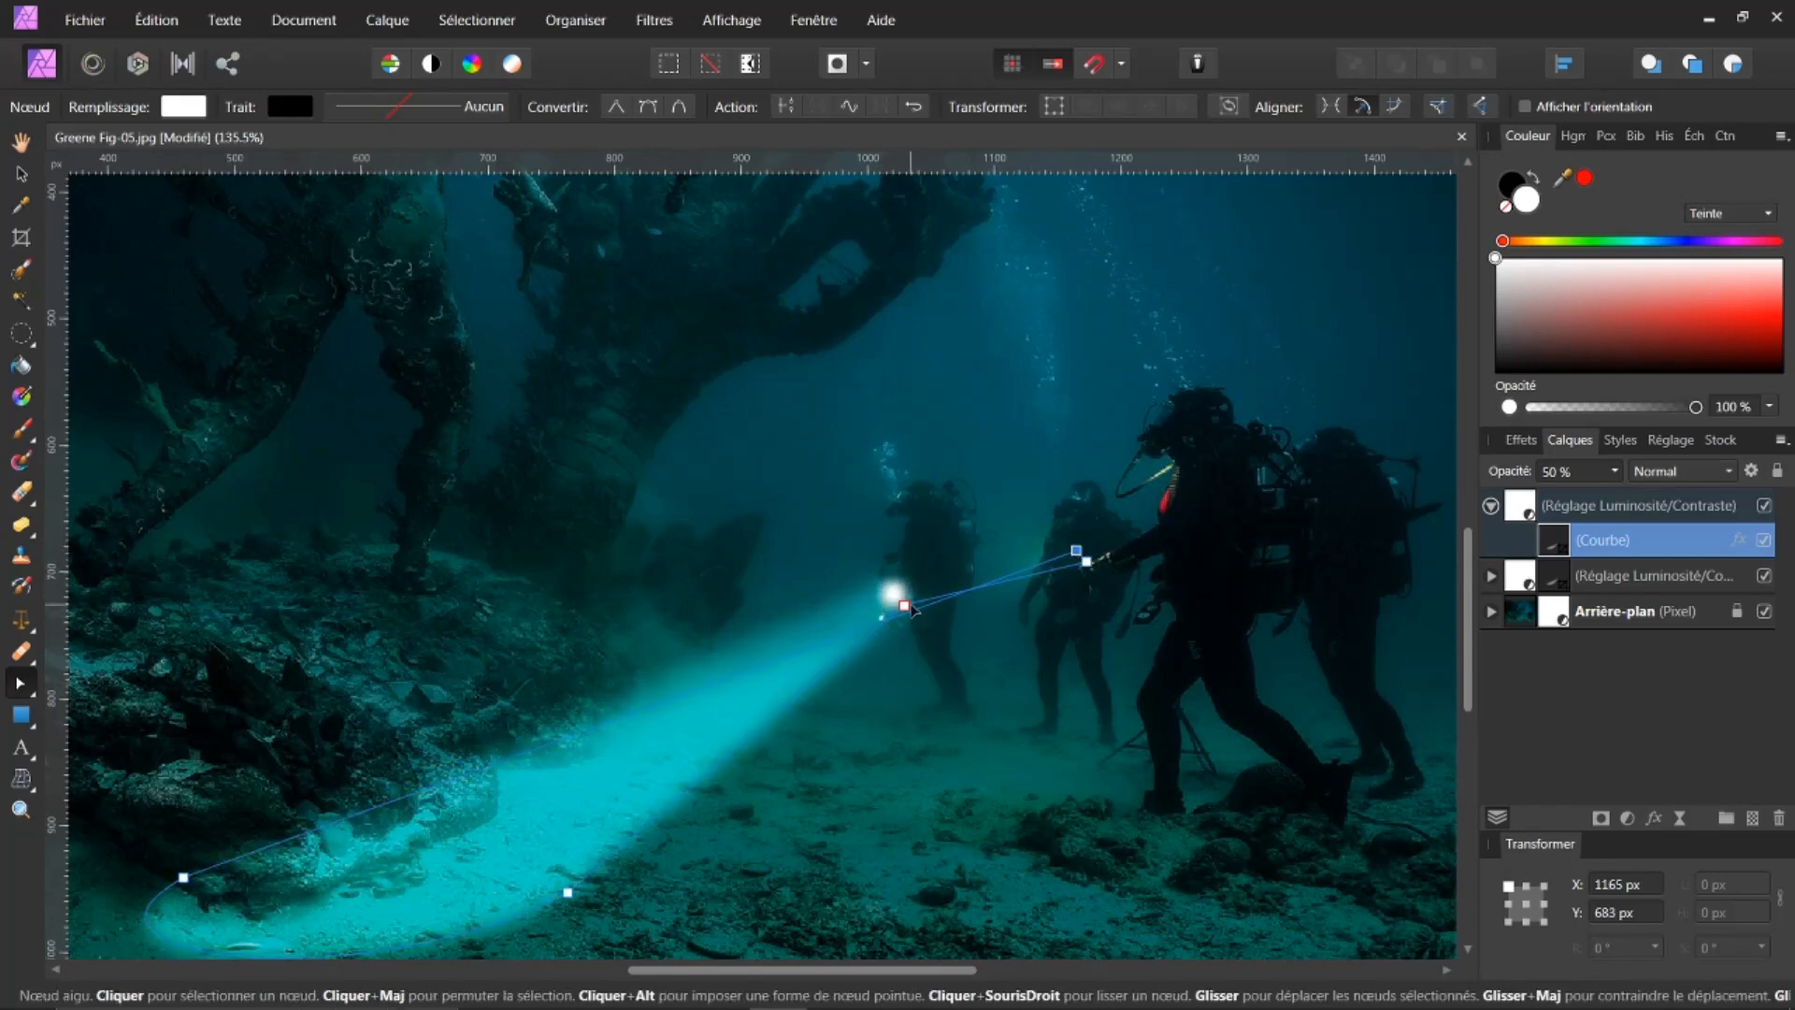
drag(905, 607, 1090, 581)
click(1087, 574)
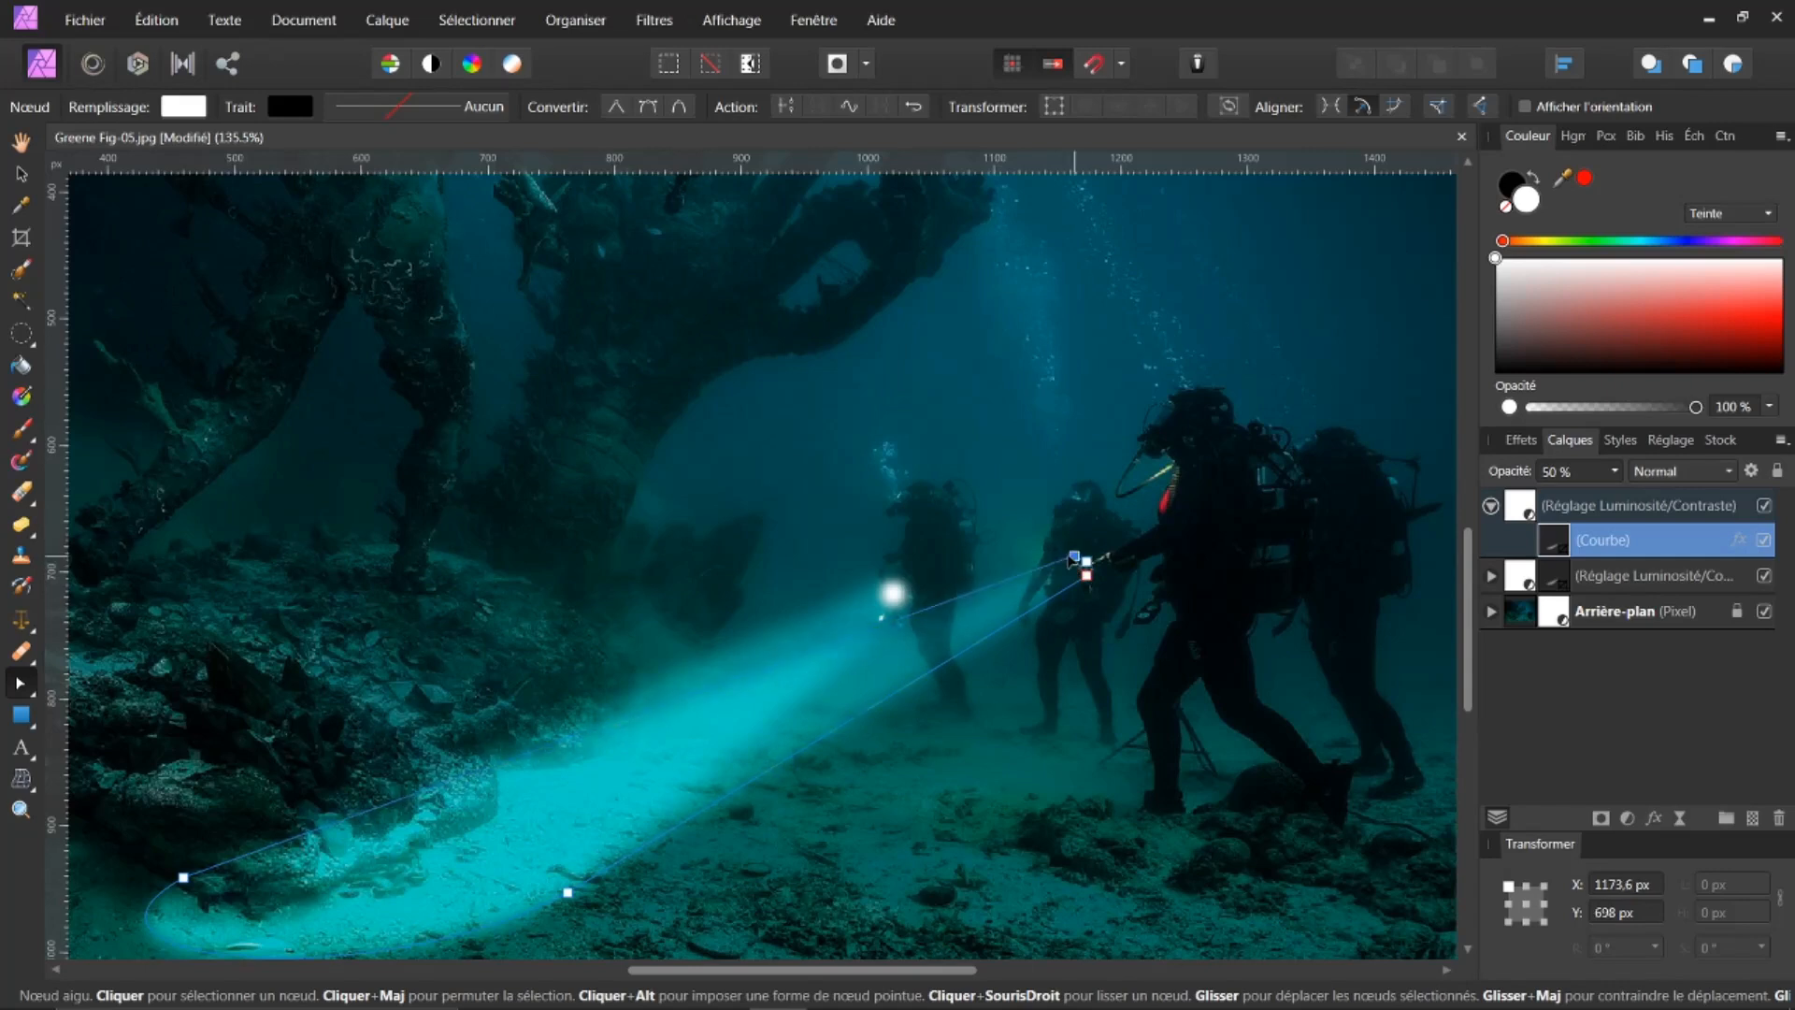
click(1072, 555)
drag(1071, 558, 1073, 565)
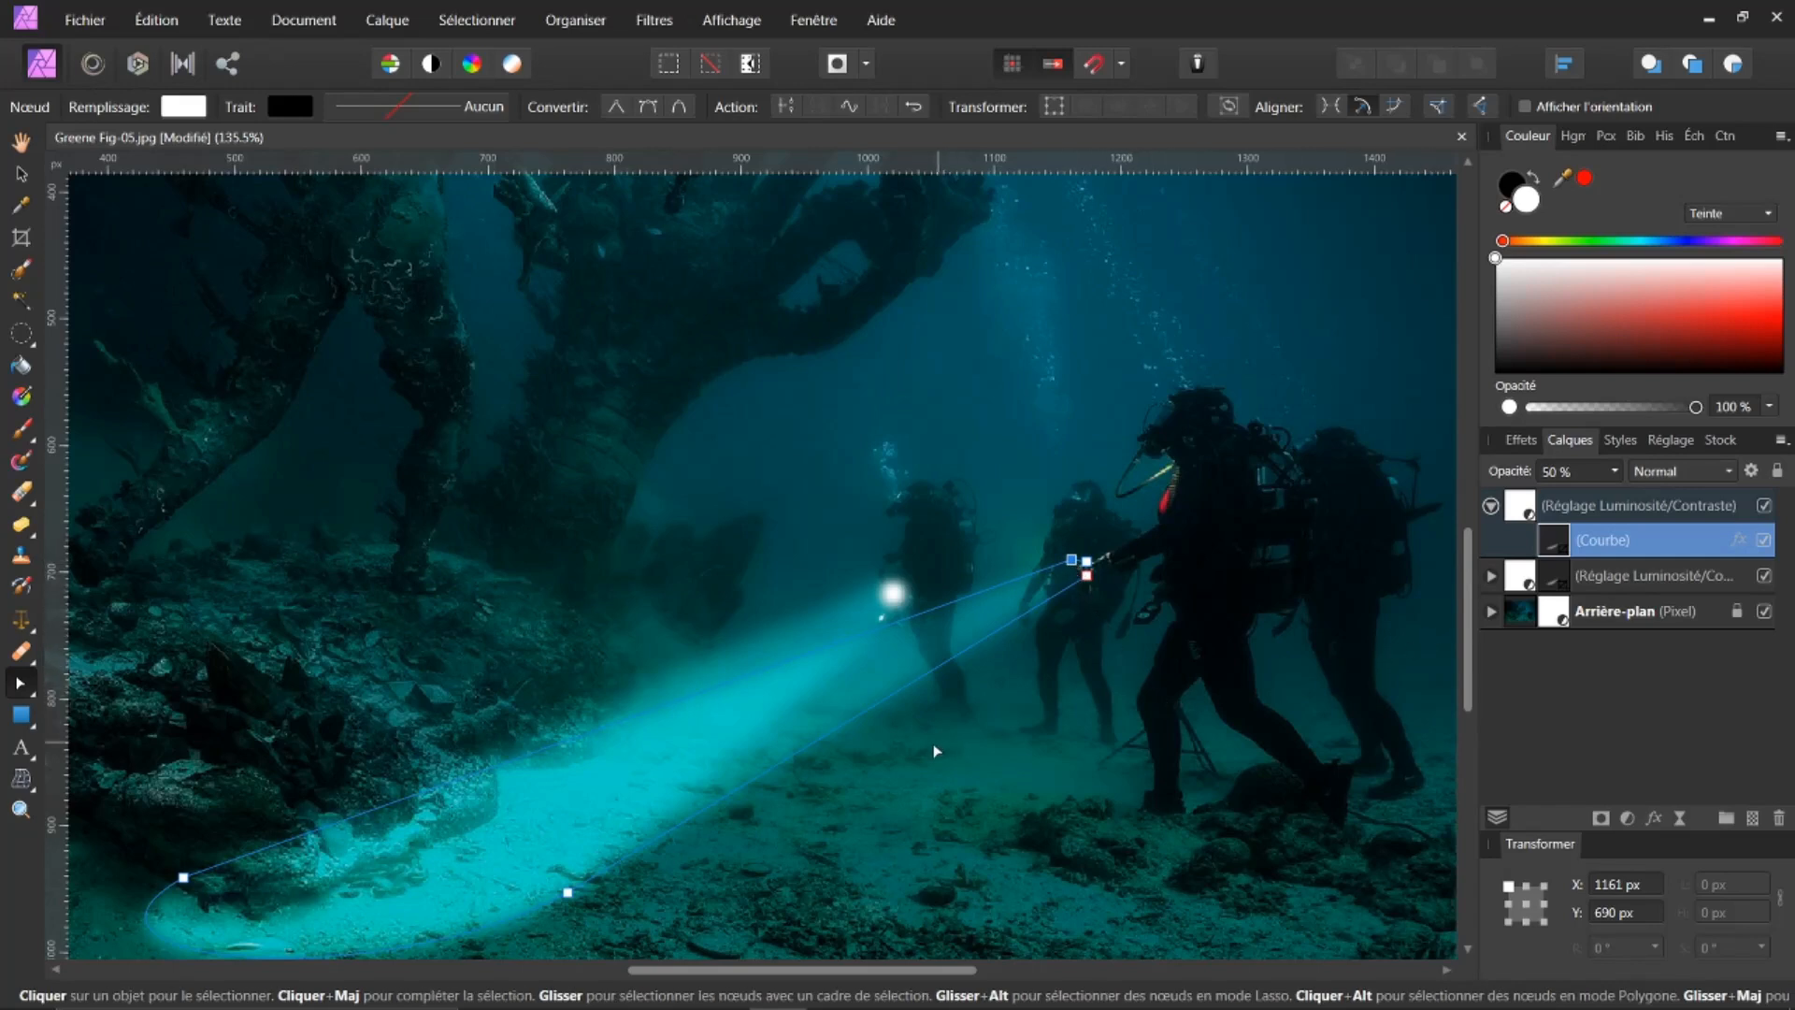
Move the curve mask's two wide-end nodes onto the rock beneath the statue, at about 522, 671 px and 404, 767 px
scroll(932, 757, down, 2)
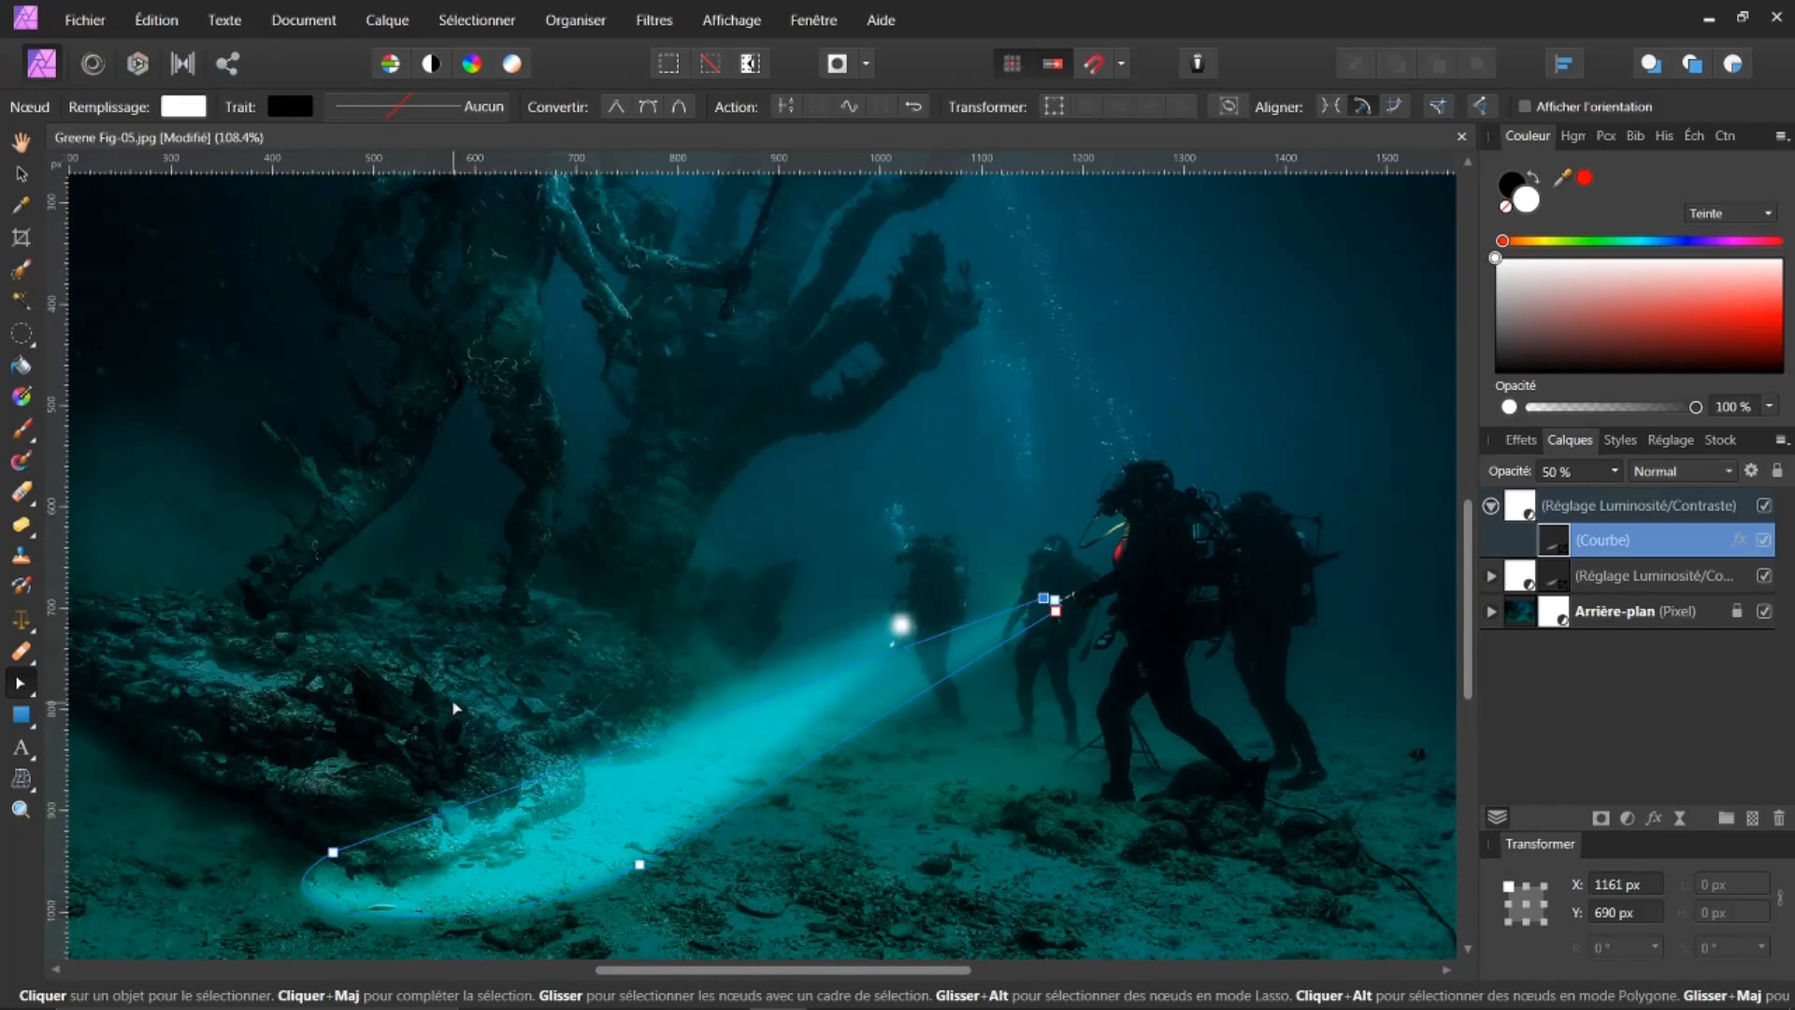
scroll(455, 708, down, 1)
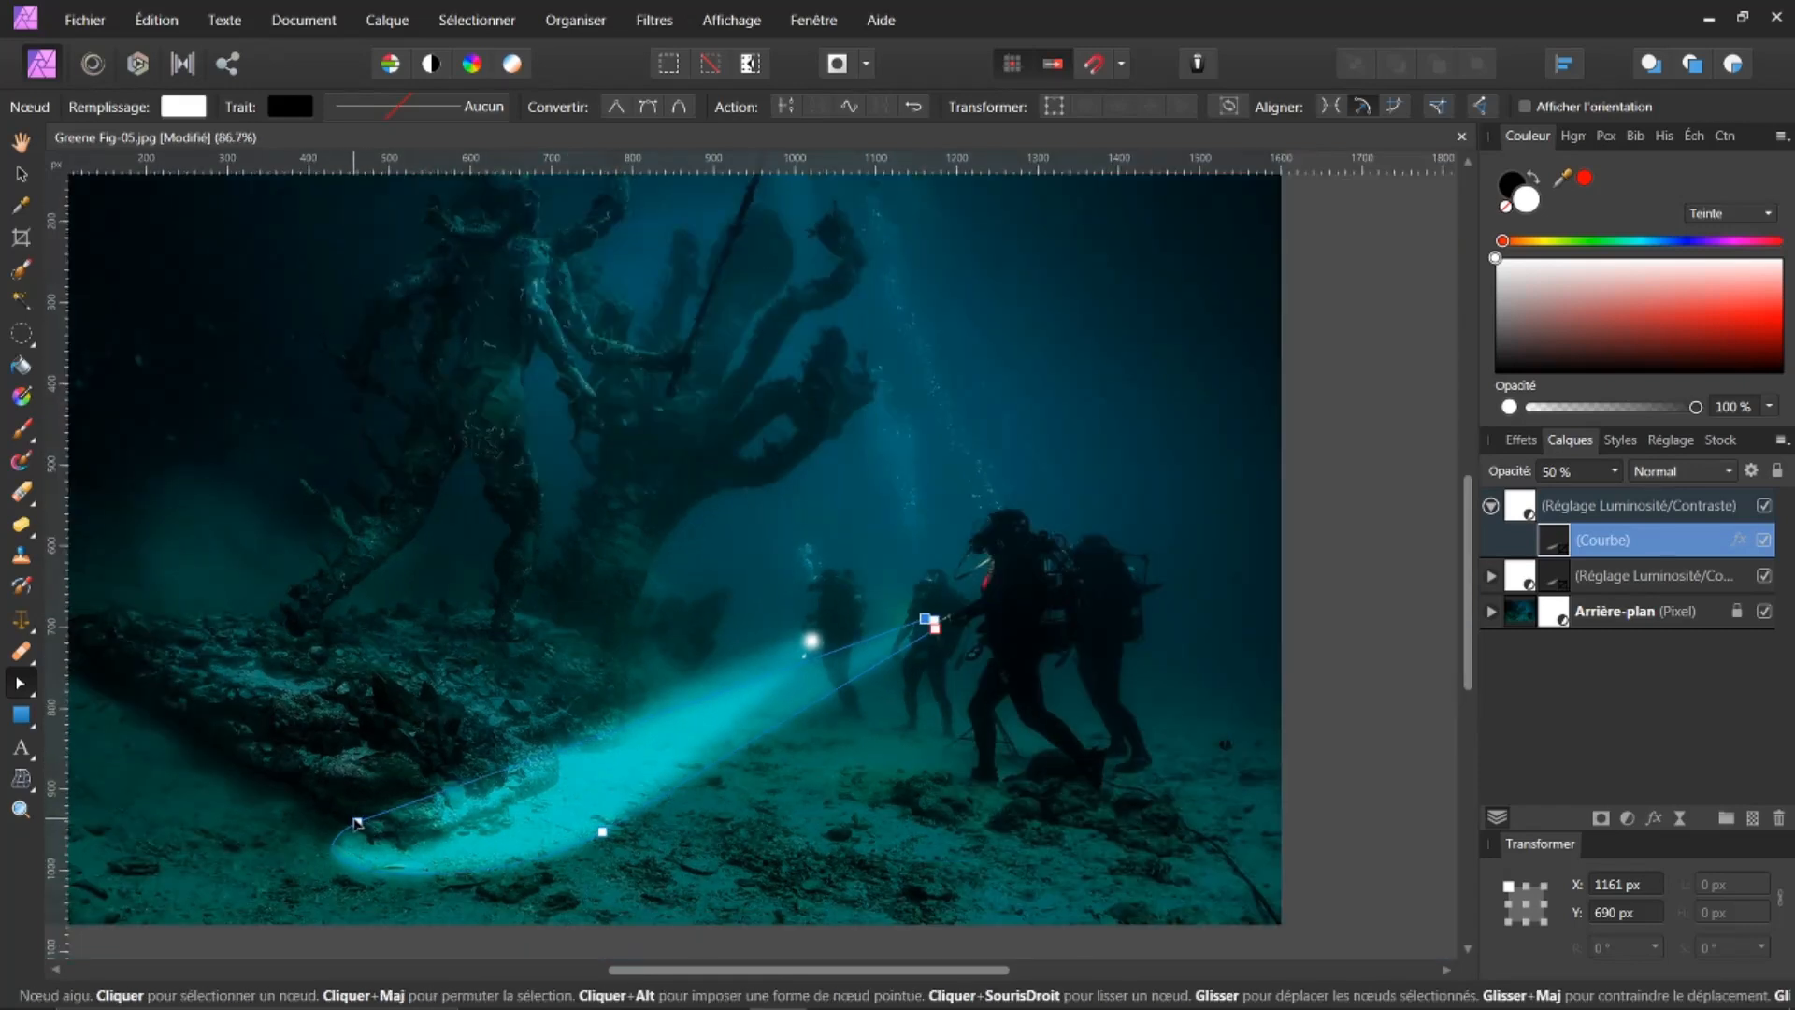
drag(357, 823, 406, 604)
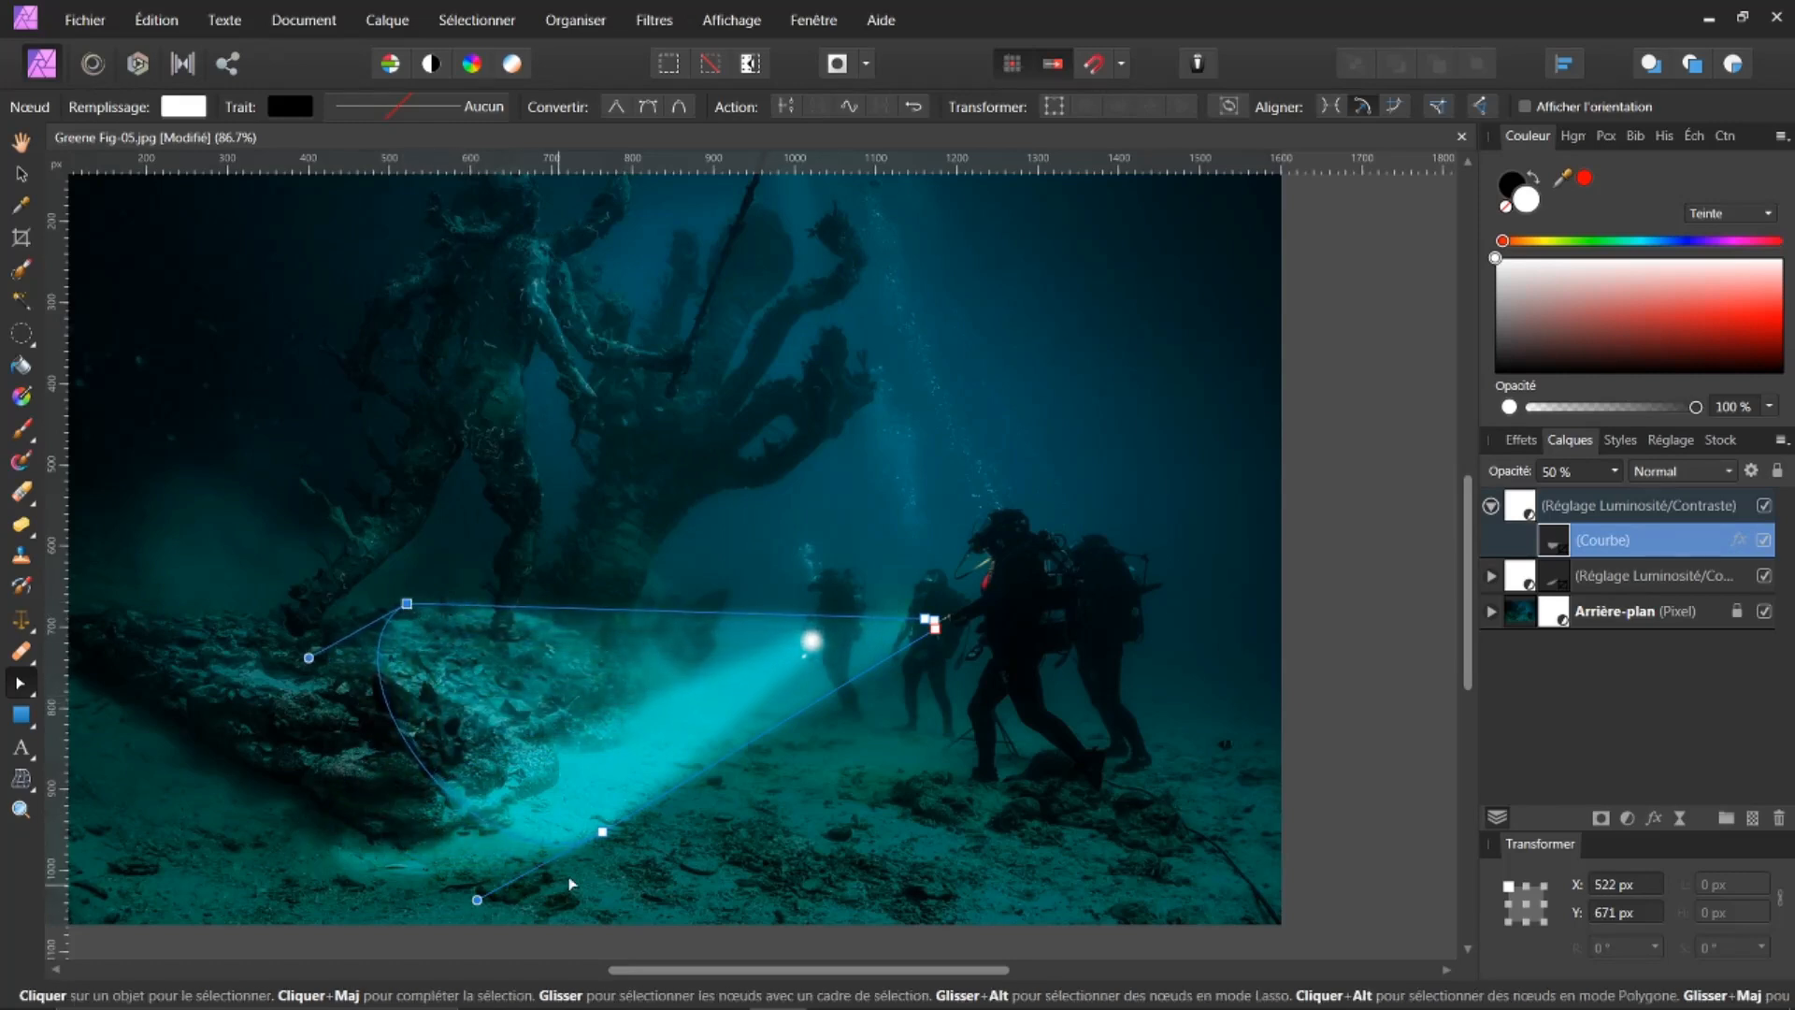
mouse_move(602, 831)
mouse_down()
mouse_move(499, 791)
mouse_move(414, 717)
mouse_move(314, 682)
mouse_move(257, 623)
mouse_up()
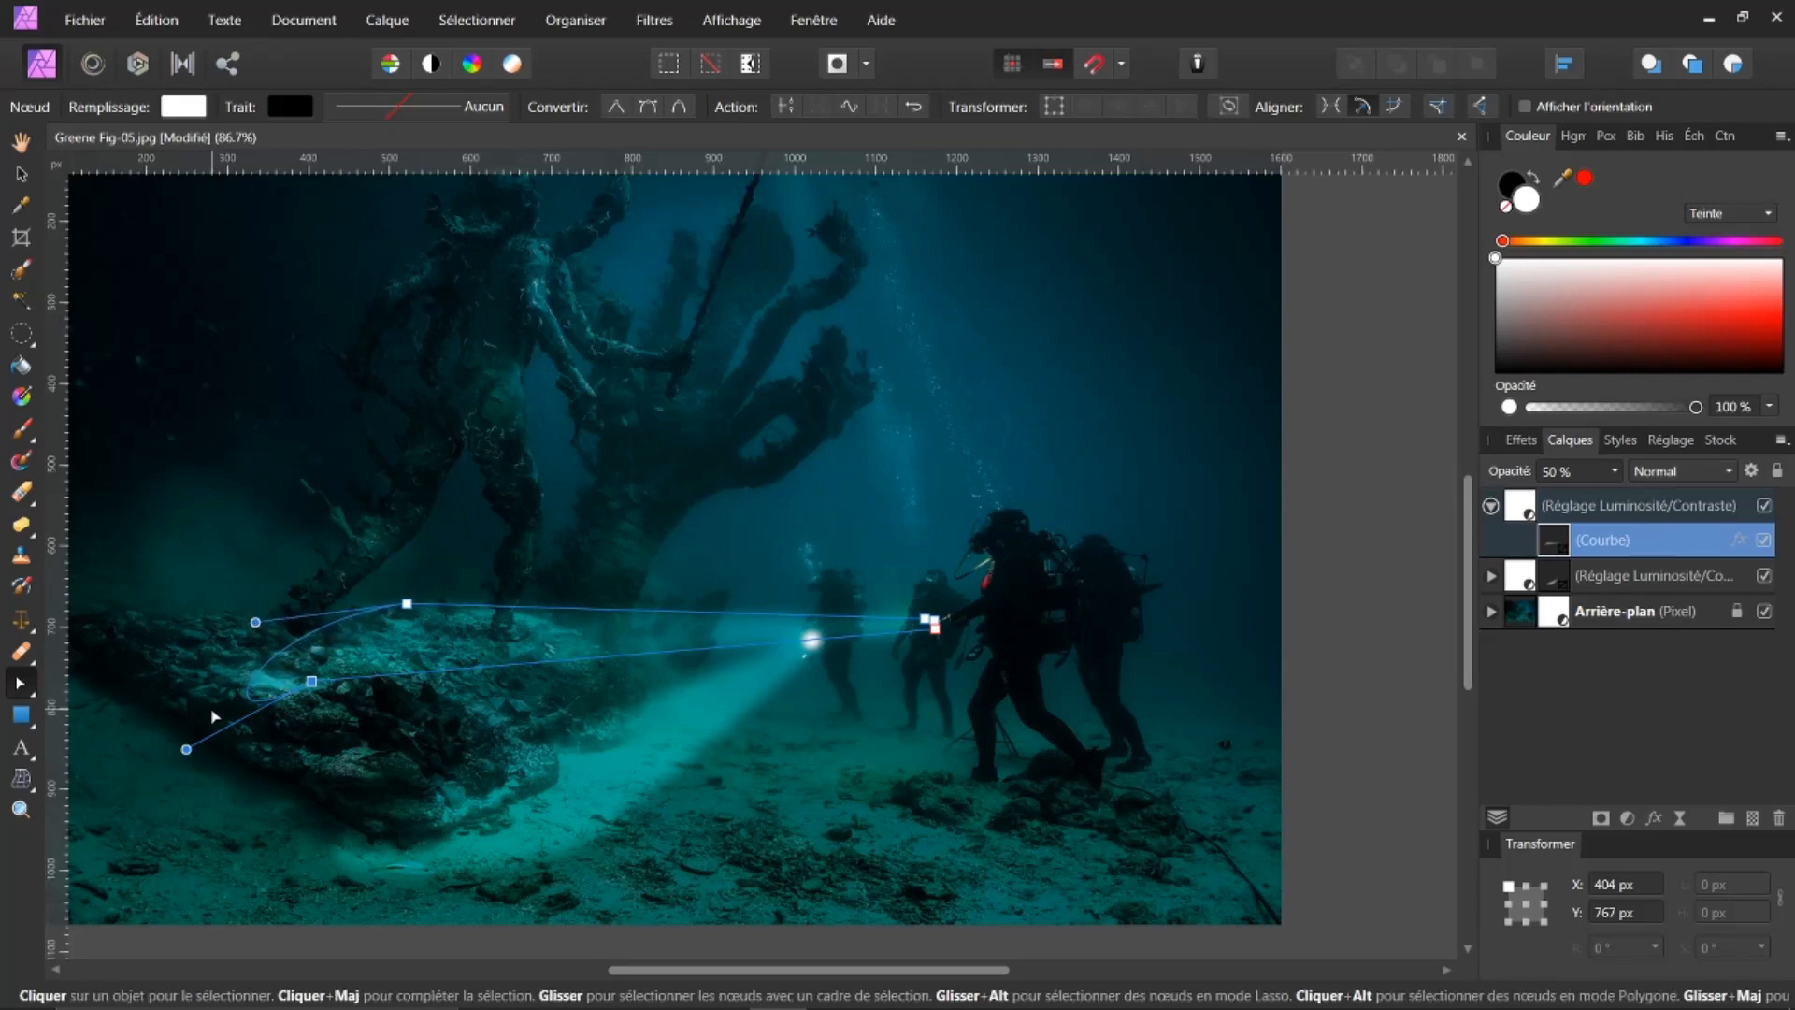
Refine the second beam's rounded end by adjusting its handles and moving its nodes to about 371, 742 px and 523, 681 px
drag(186, 749, 175, 664)
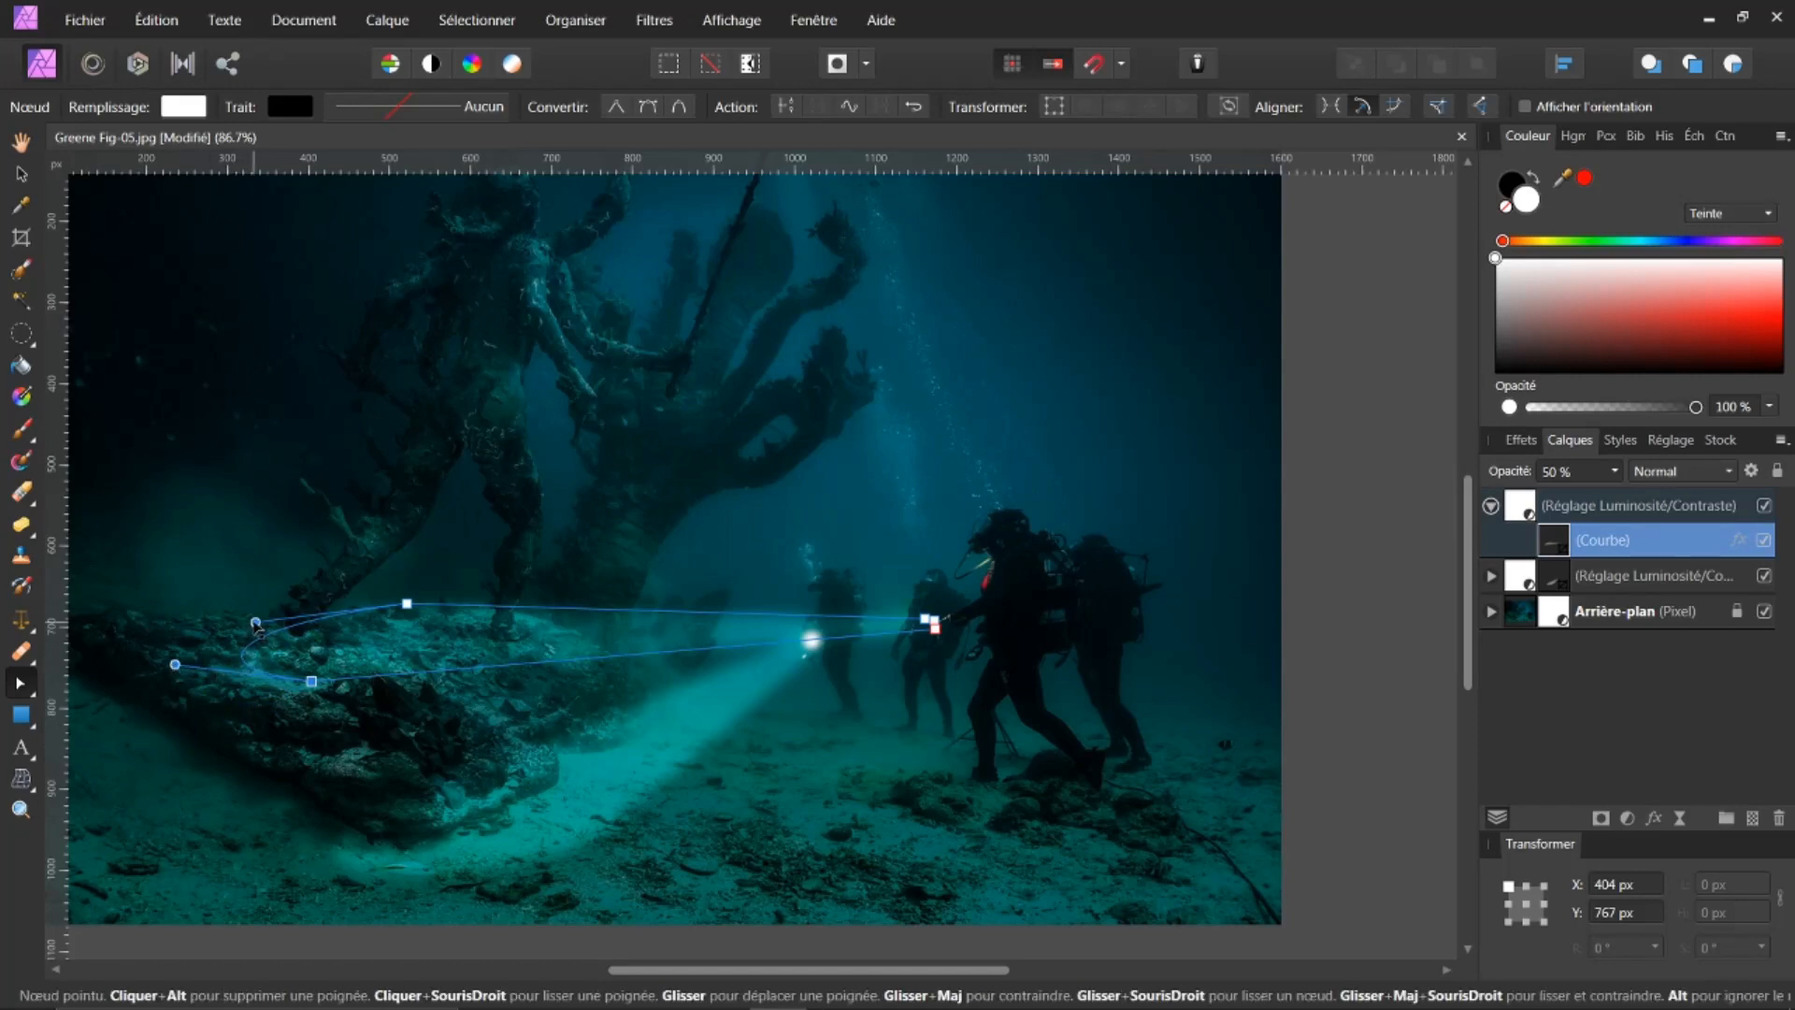
drag(256, 620, 250, 601)
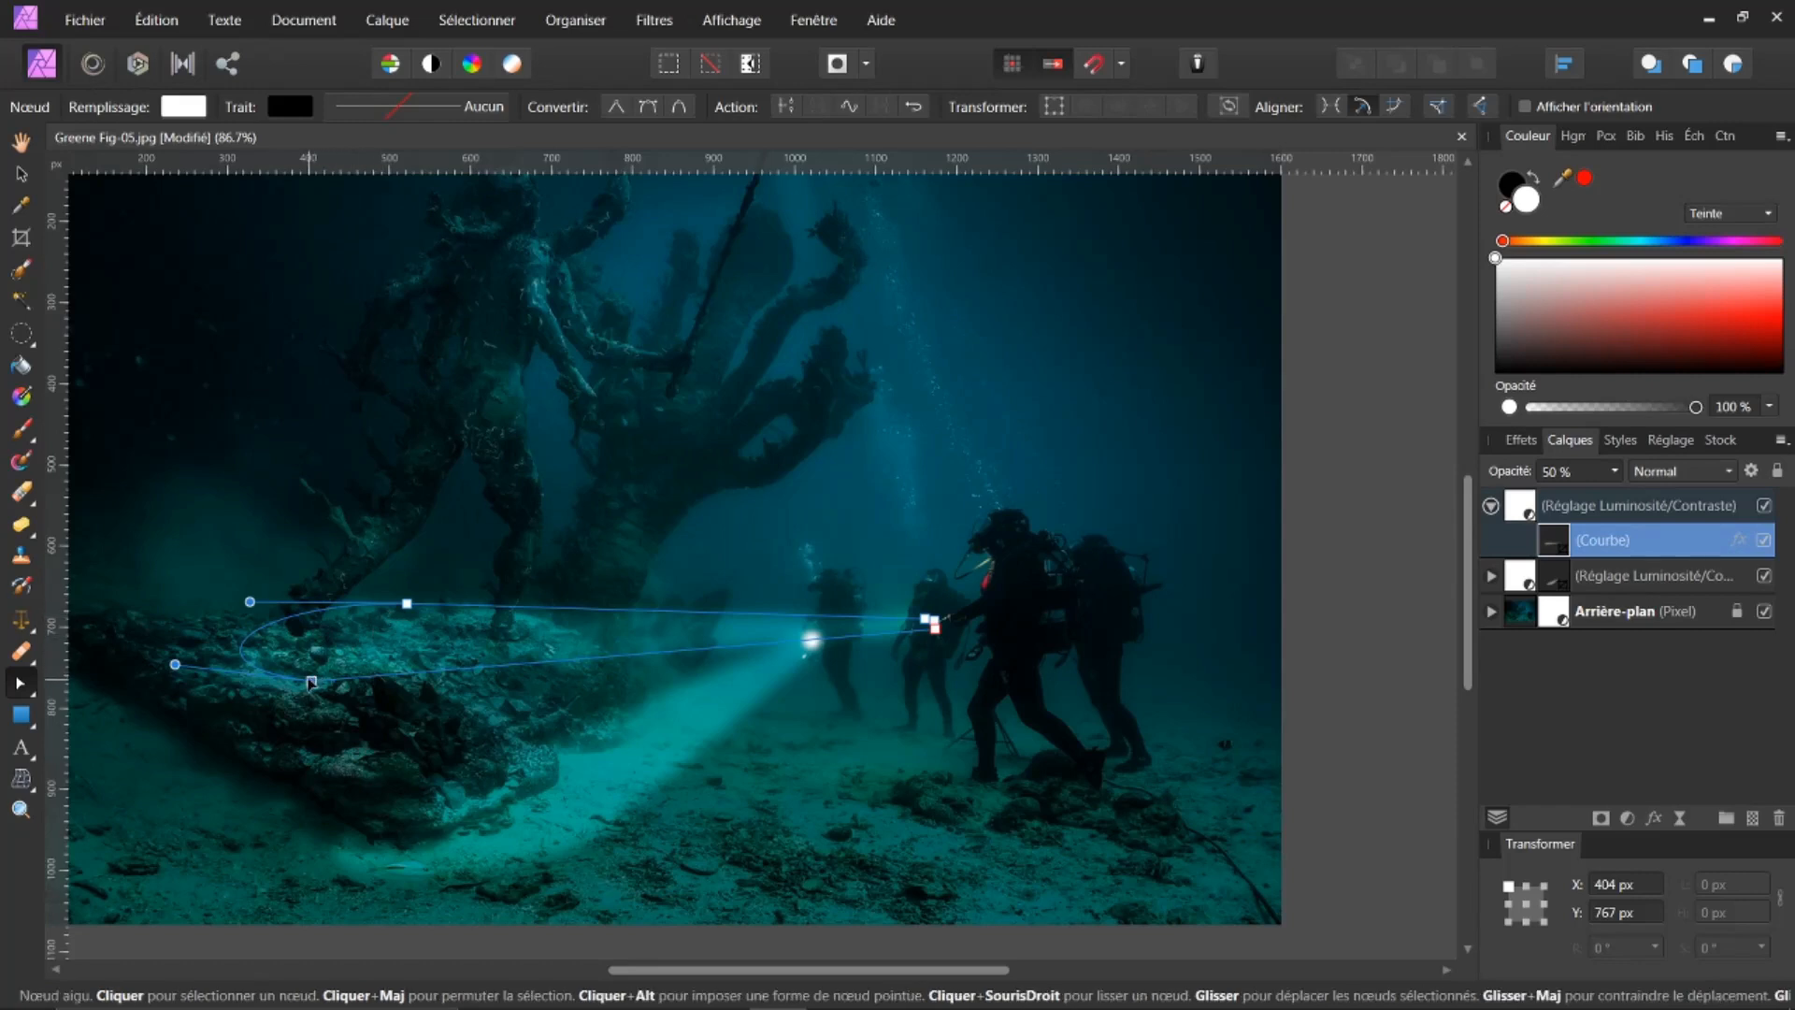
drag(312, 681, 285, 661)
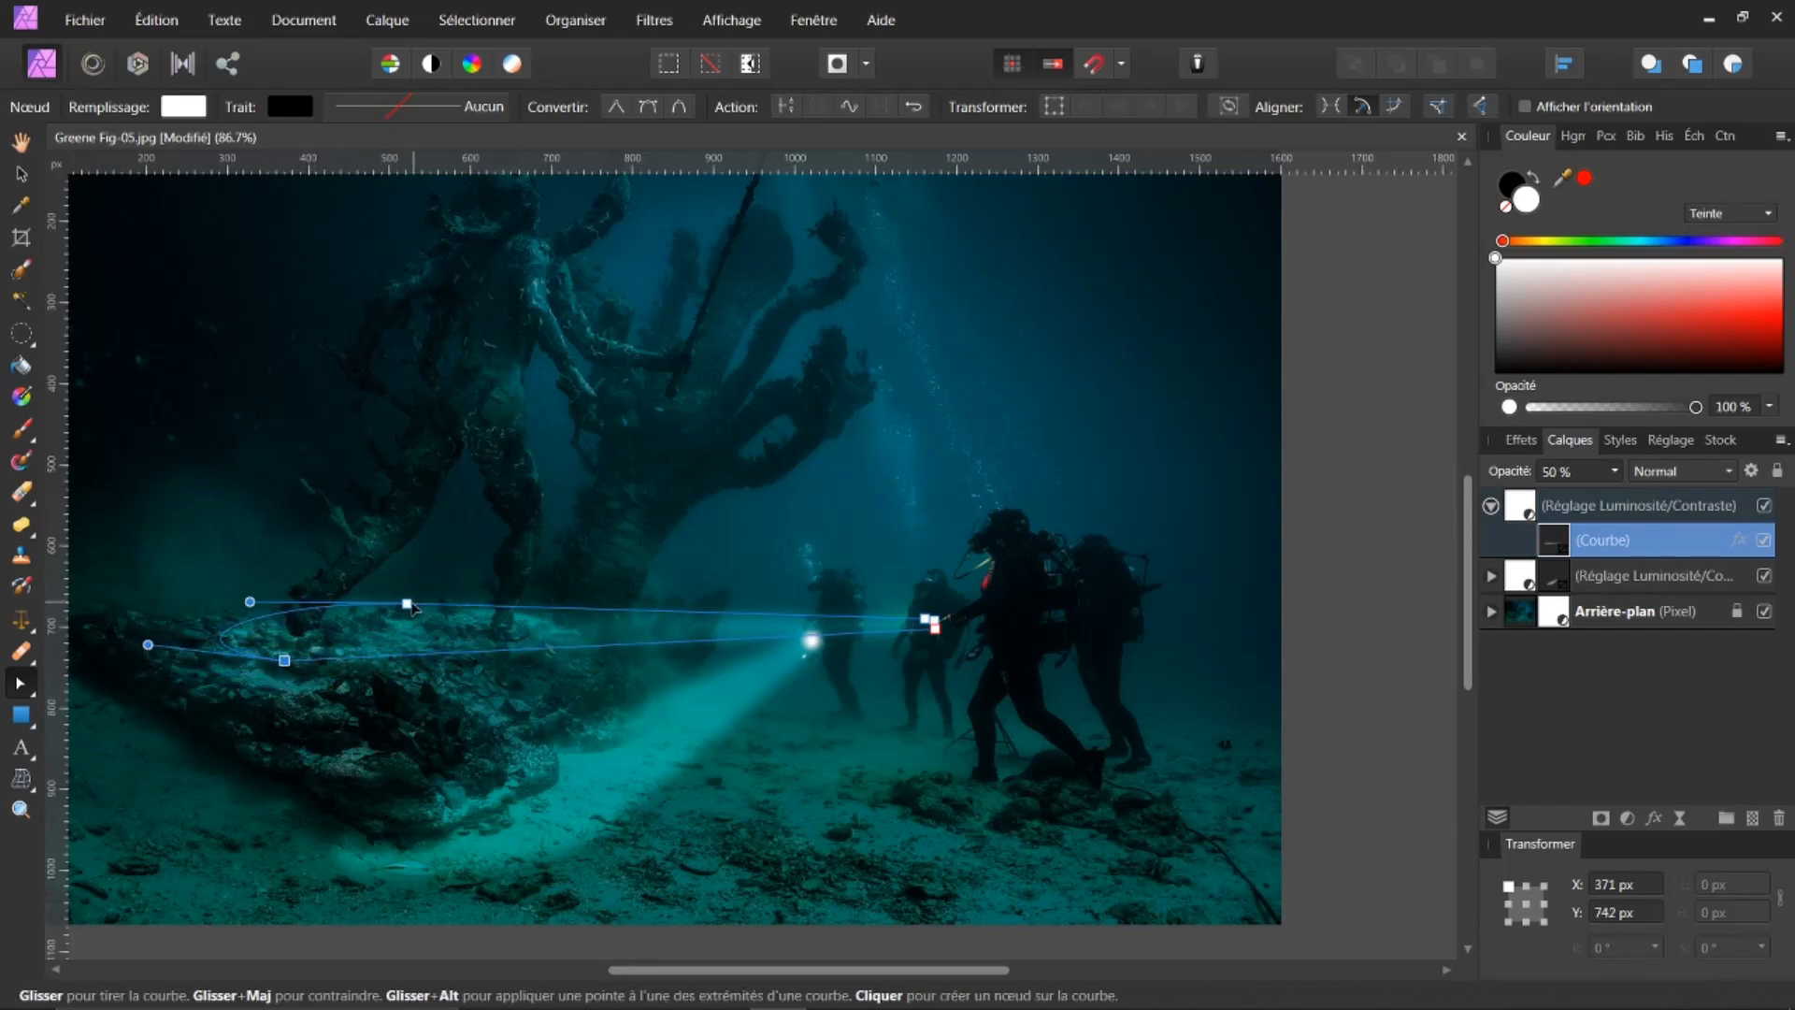
drag(408, 607, 410, 617)
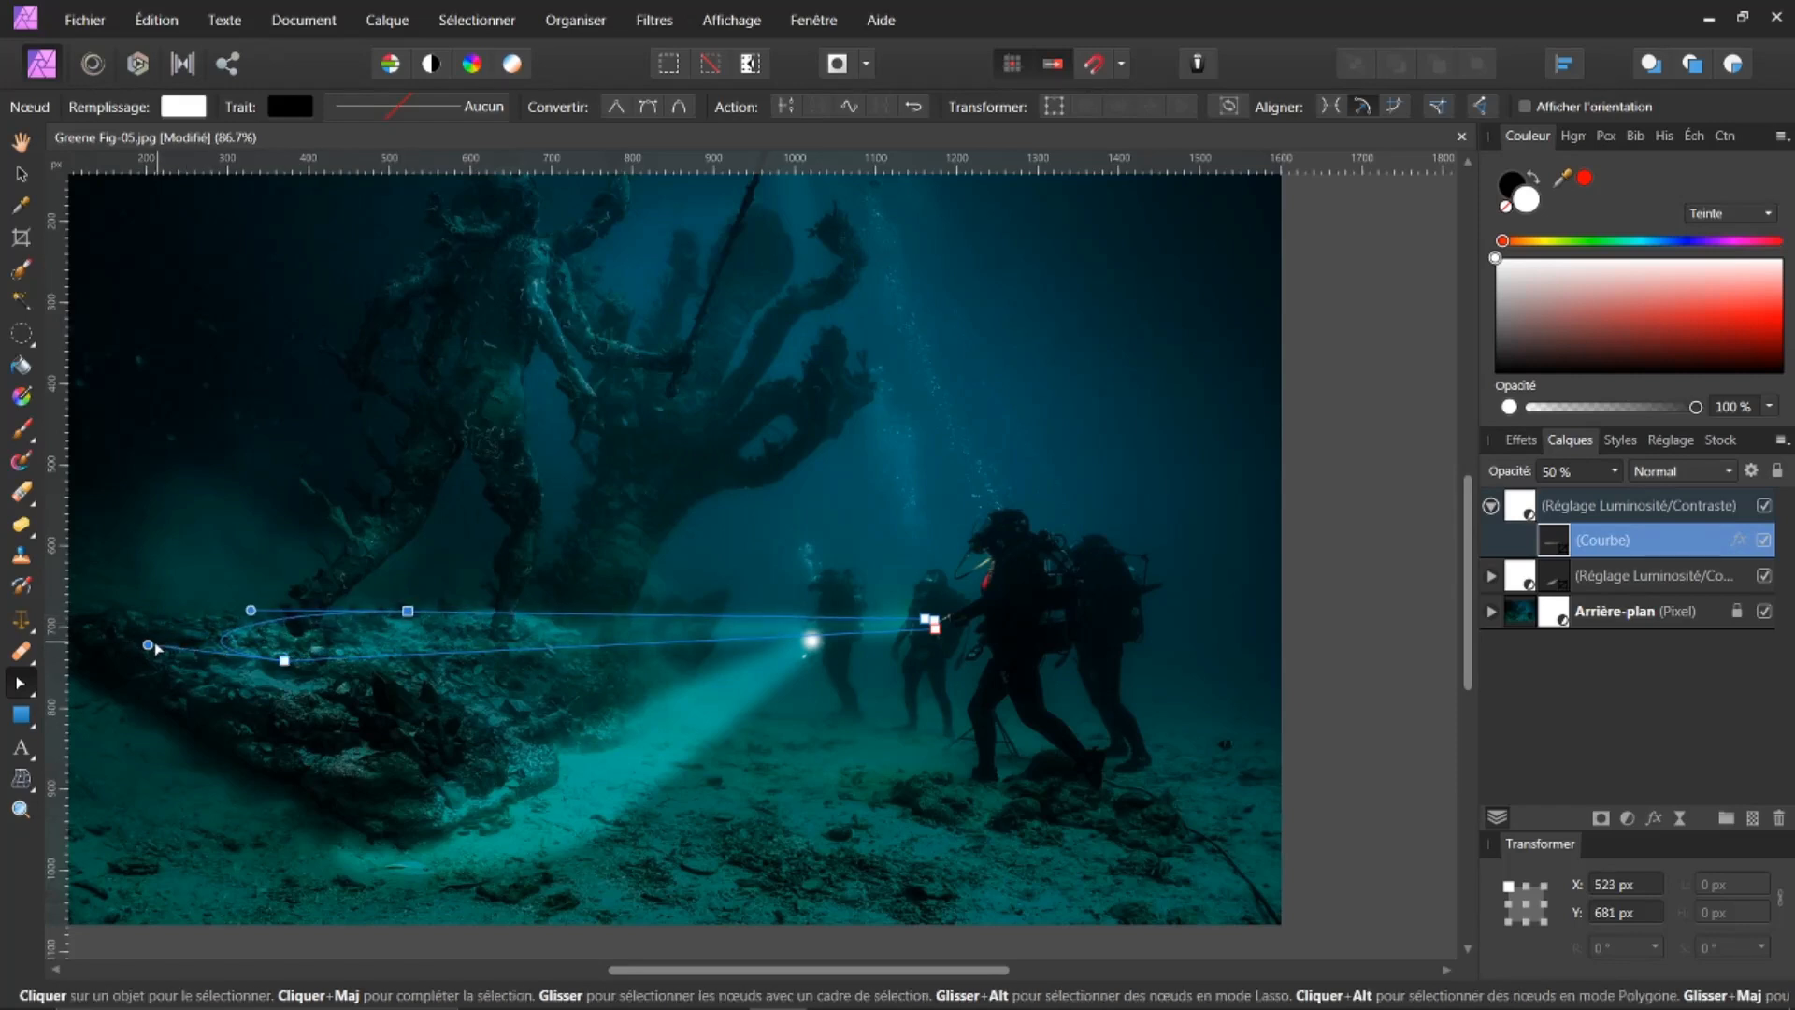
drag(148, 646, 150, 659)
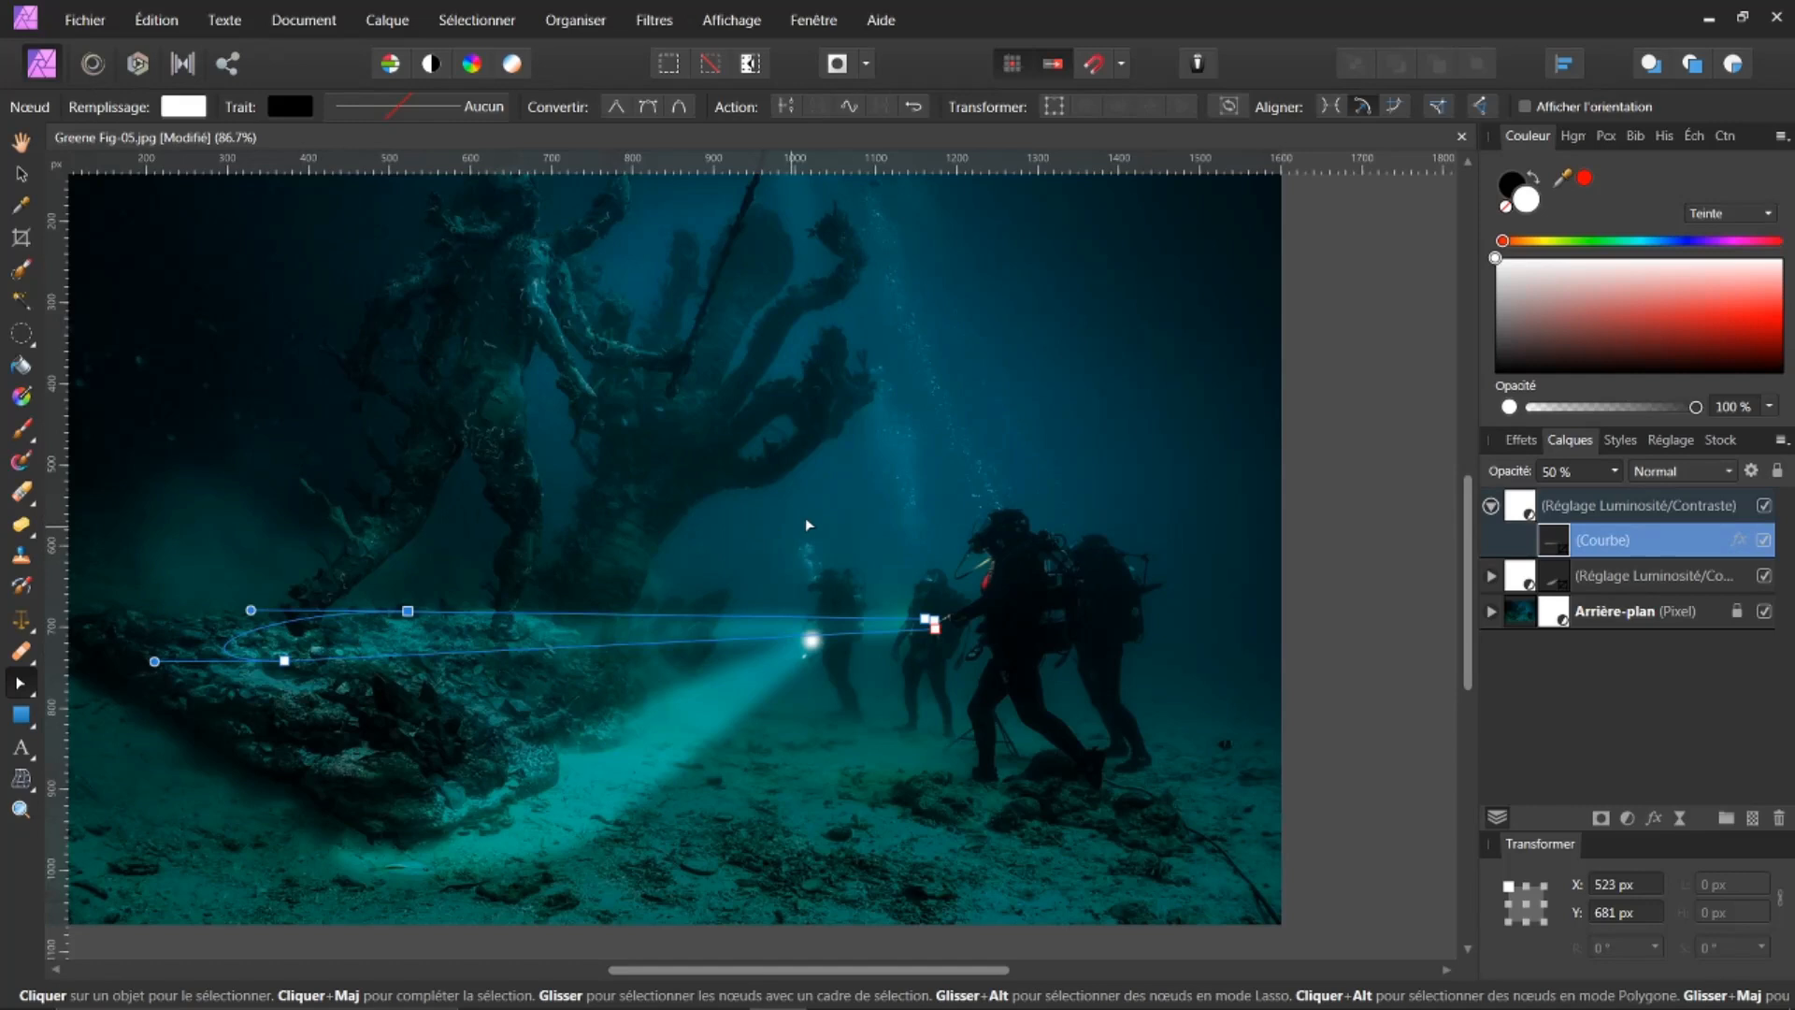
Paint a soft white glow on the Arrière-plan layer at the second beam's source with a 54.2 px brush at 0 % hardness
click(1521, 615)
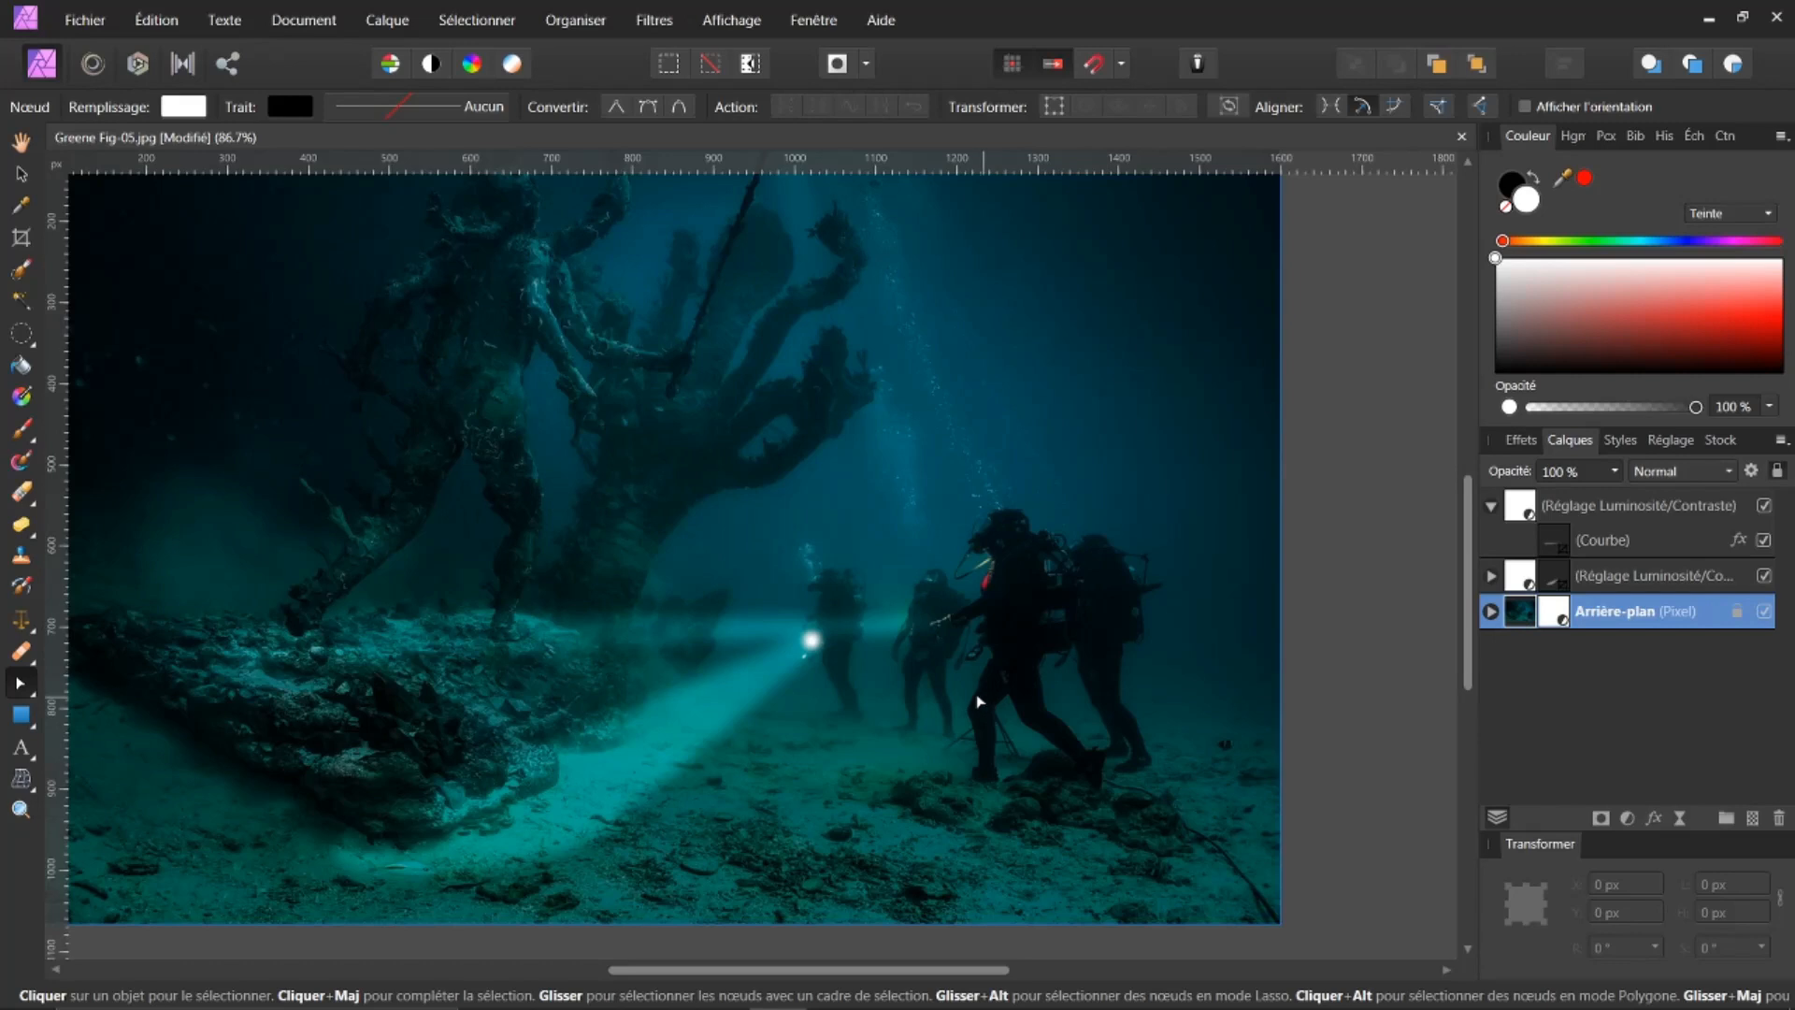
scroll(975, 697, up, 2)
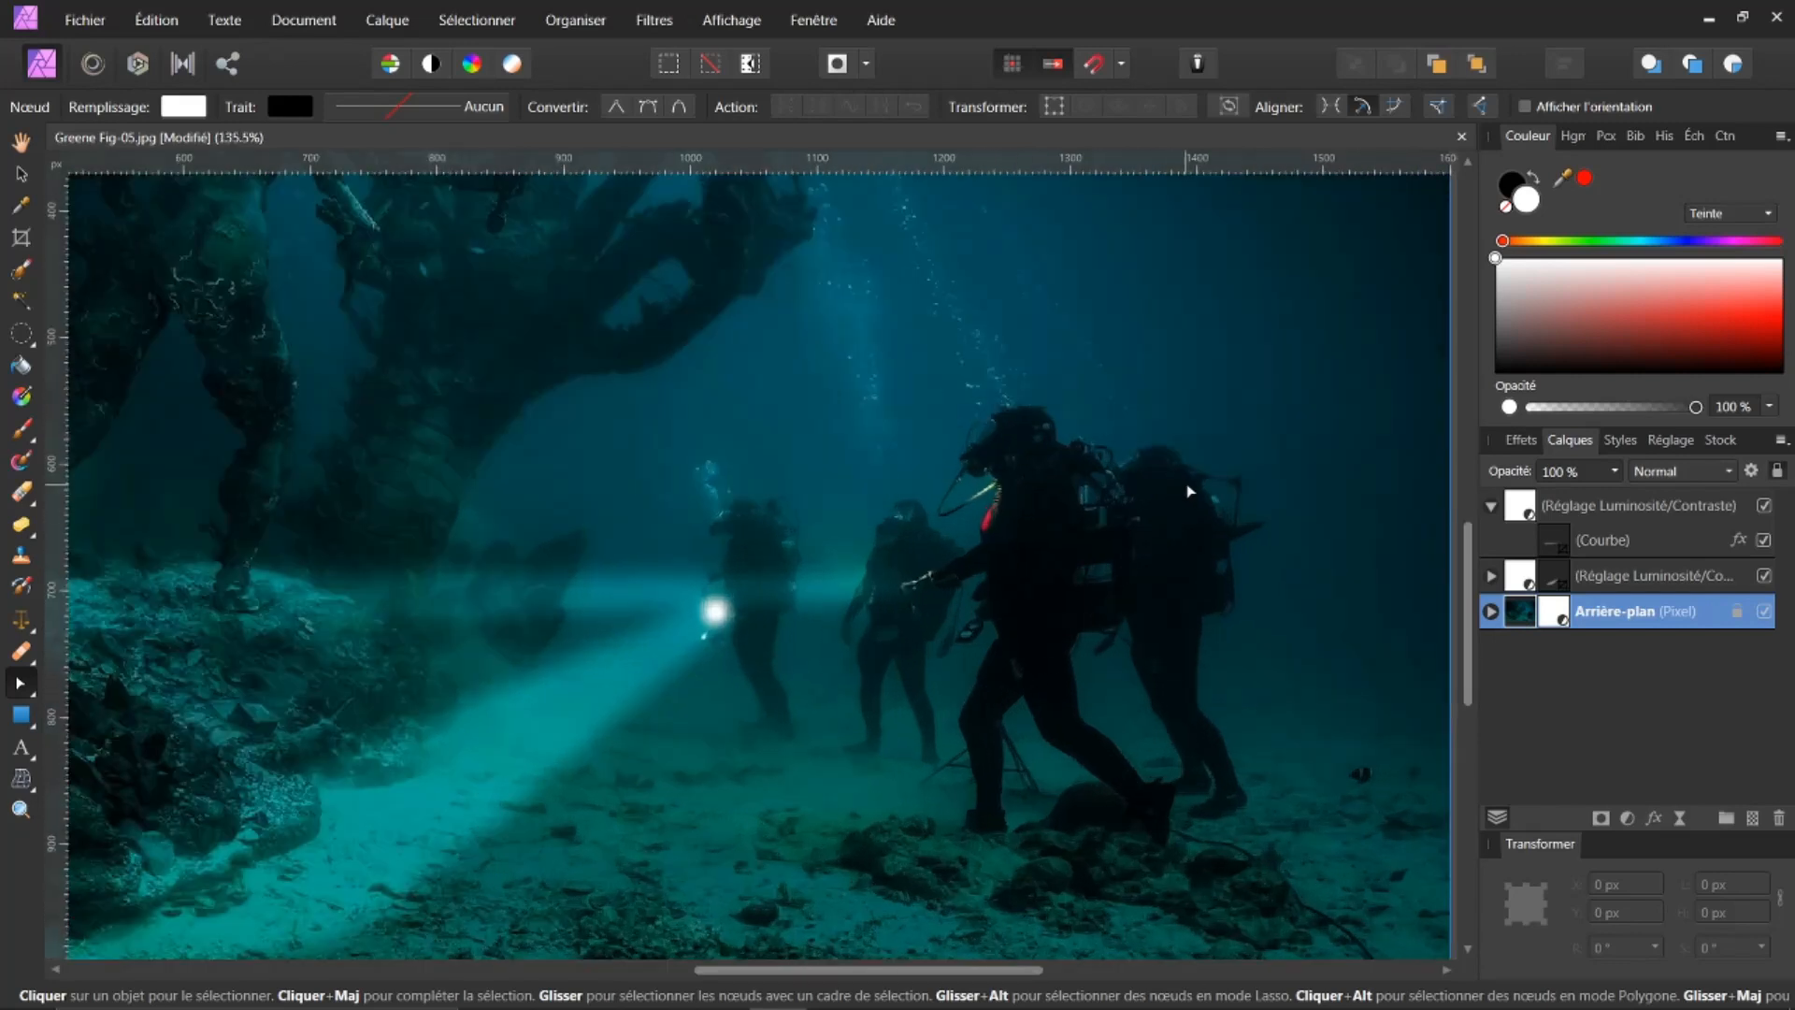
click(23, 431)
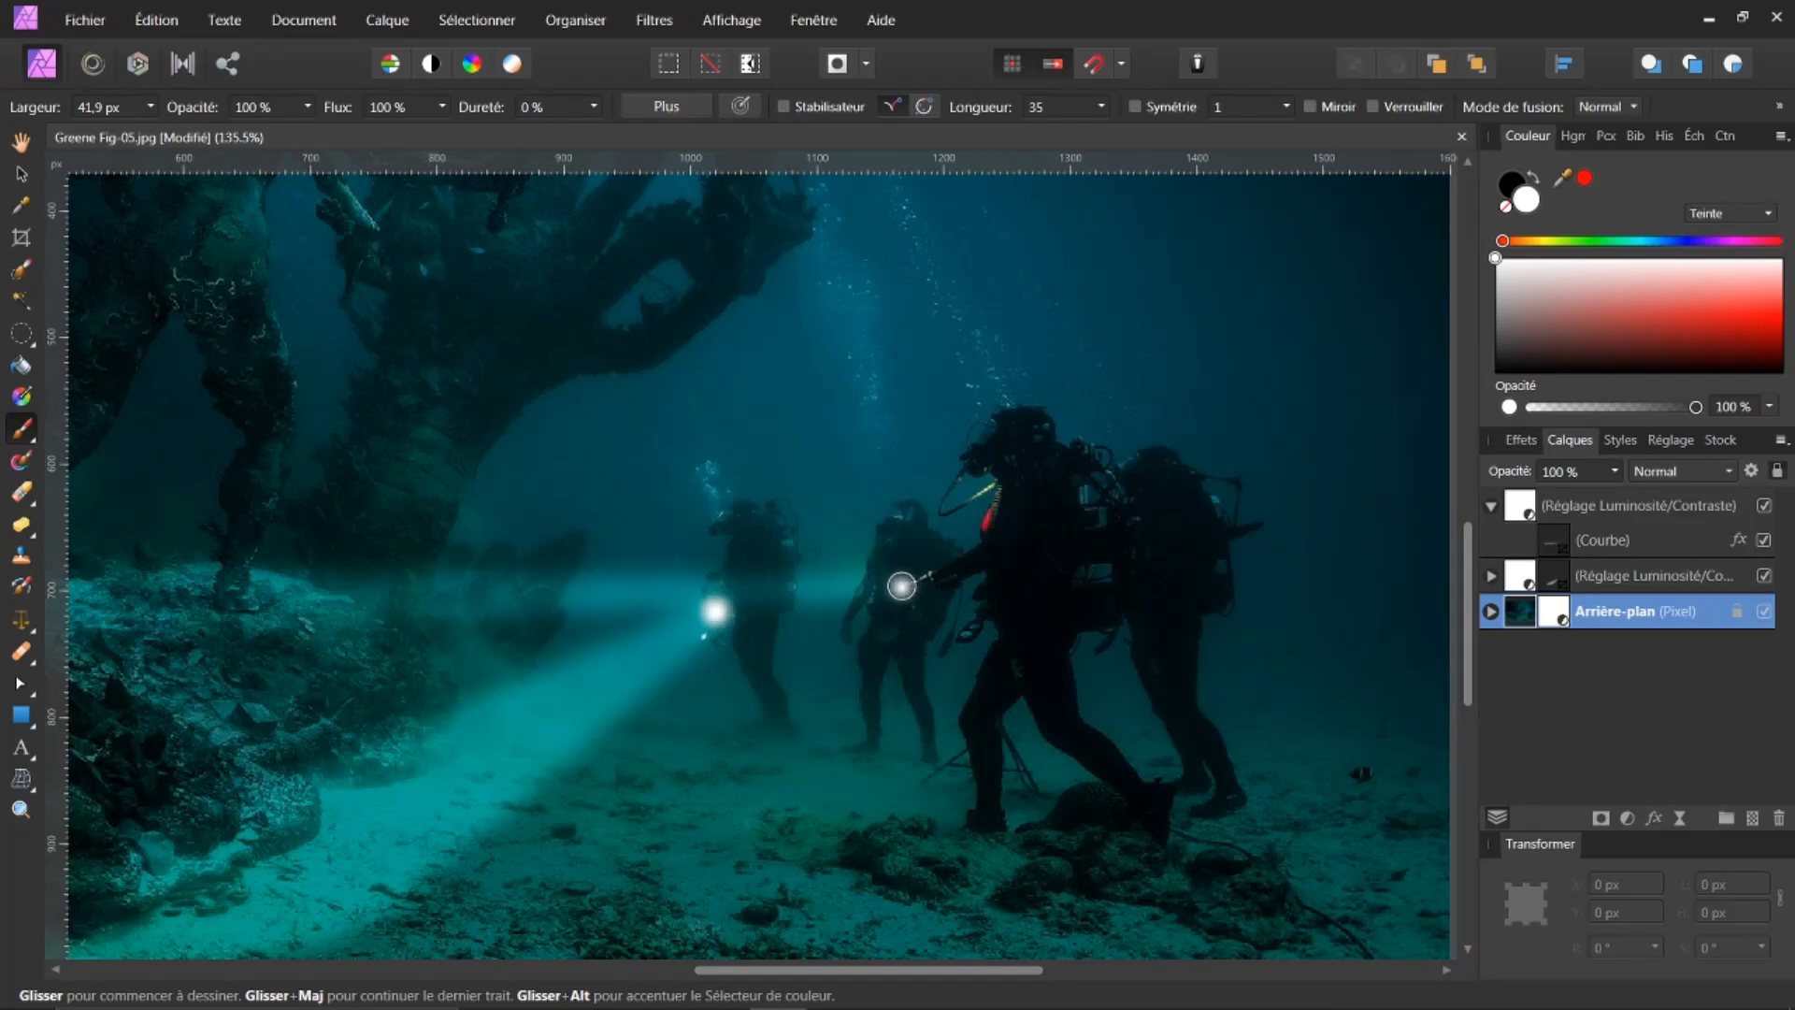
key(bracketleft)
key(bracketright)
key(bracketright)
key(bracketright)
key(bracketright)
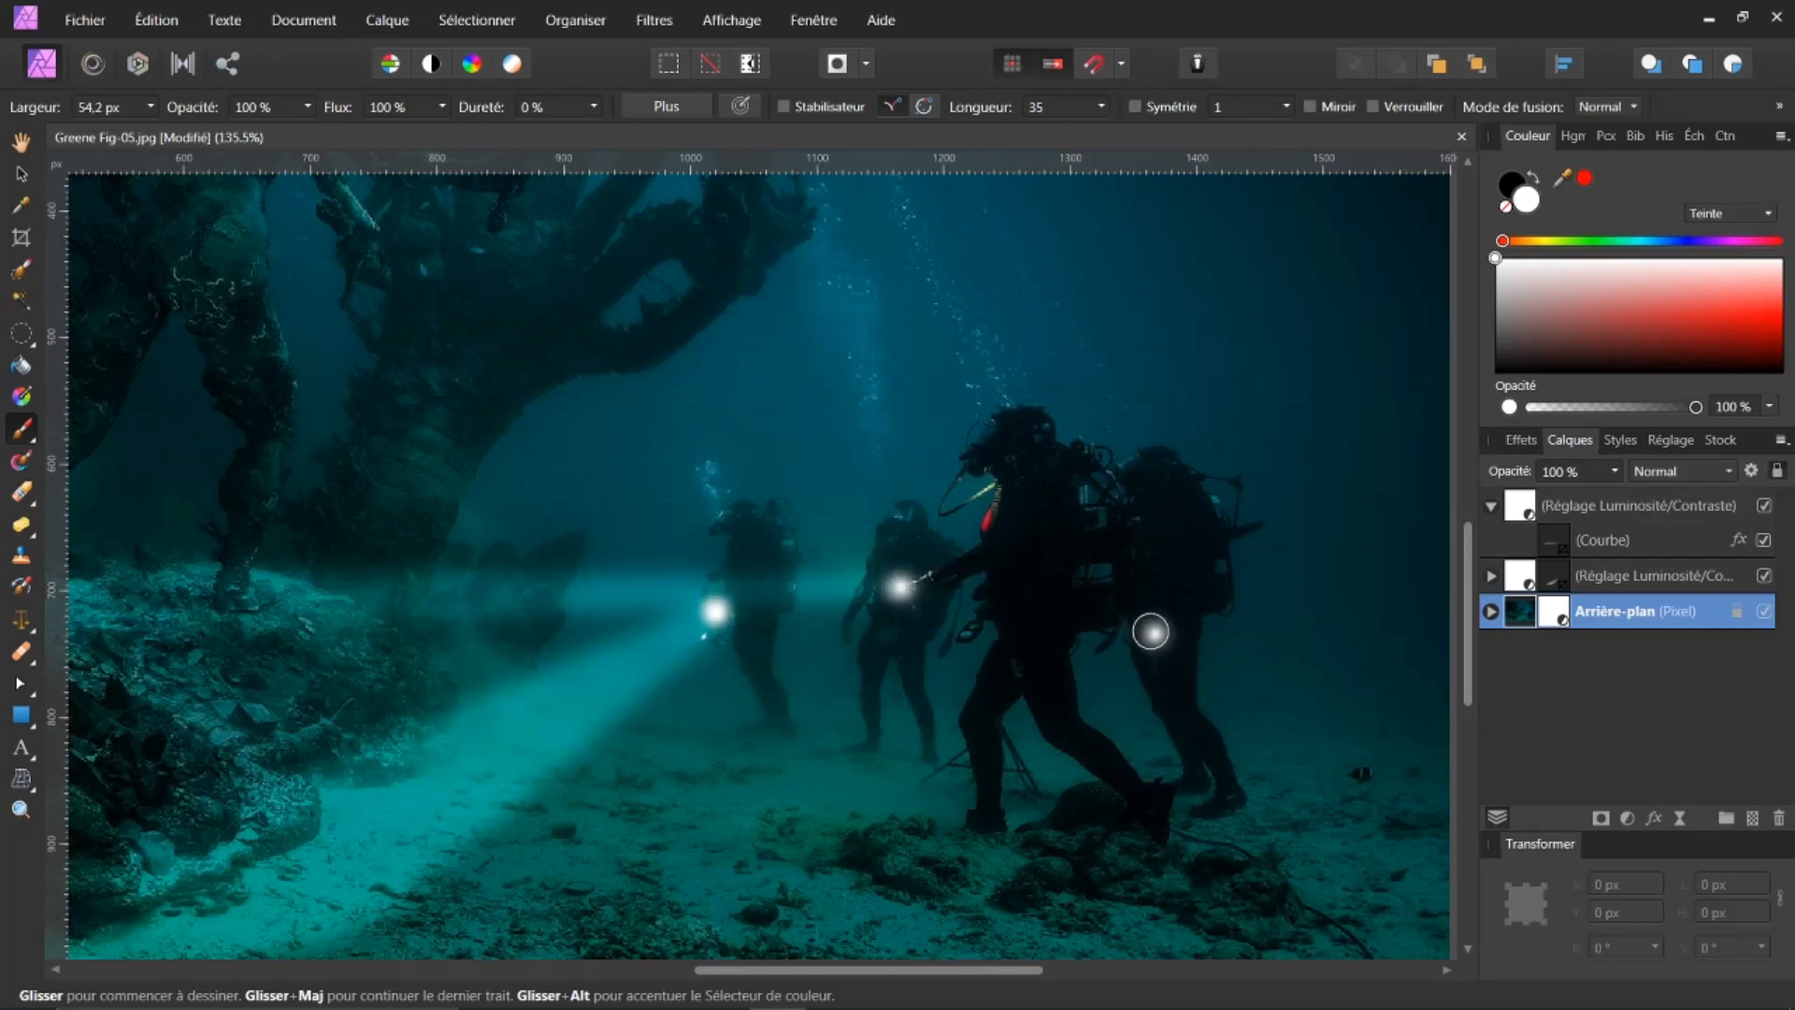
Compare the first beam on and off, and apply a linear gradient to its Brightness/Contrast adjustment from the lamp to the beam's far end
scroll(981, 675, down, 3)
scroll(990, 693, down, 1)
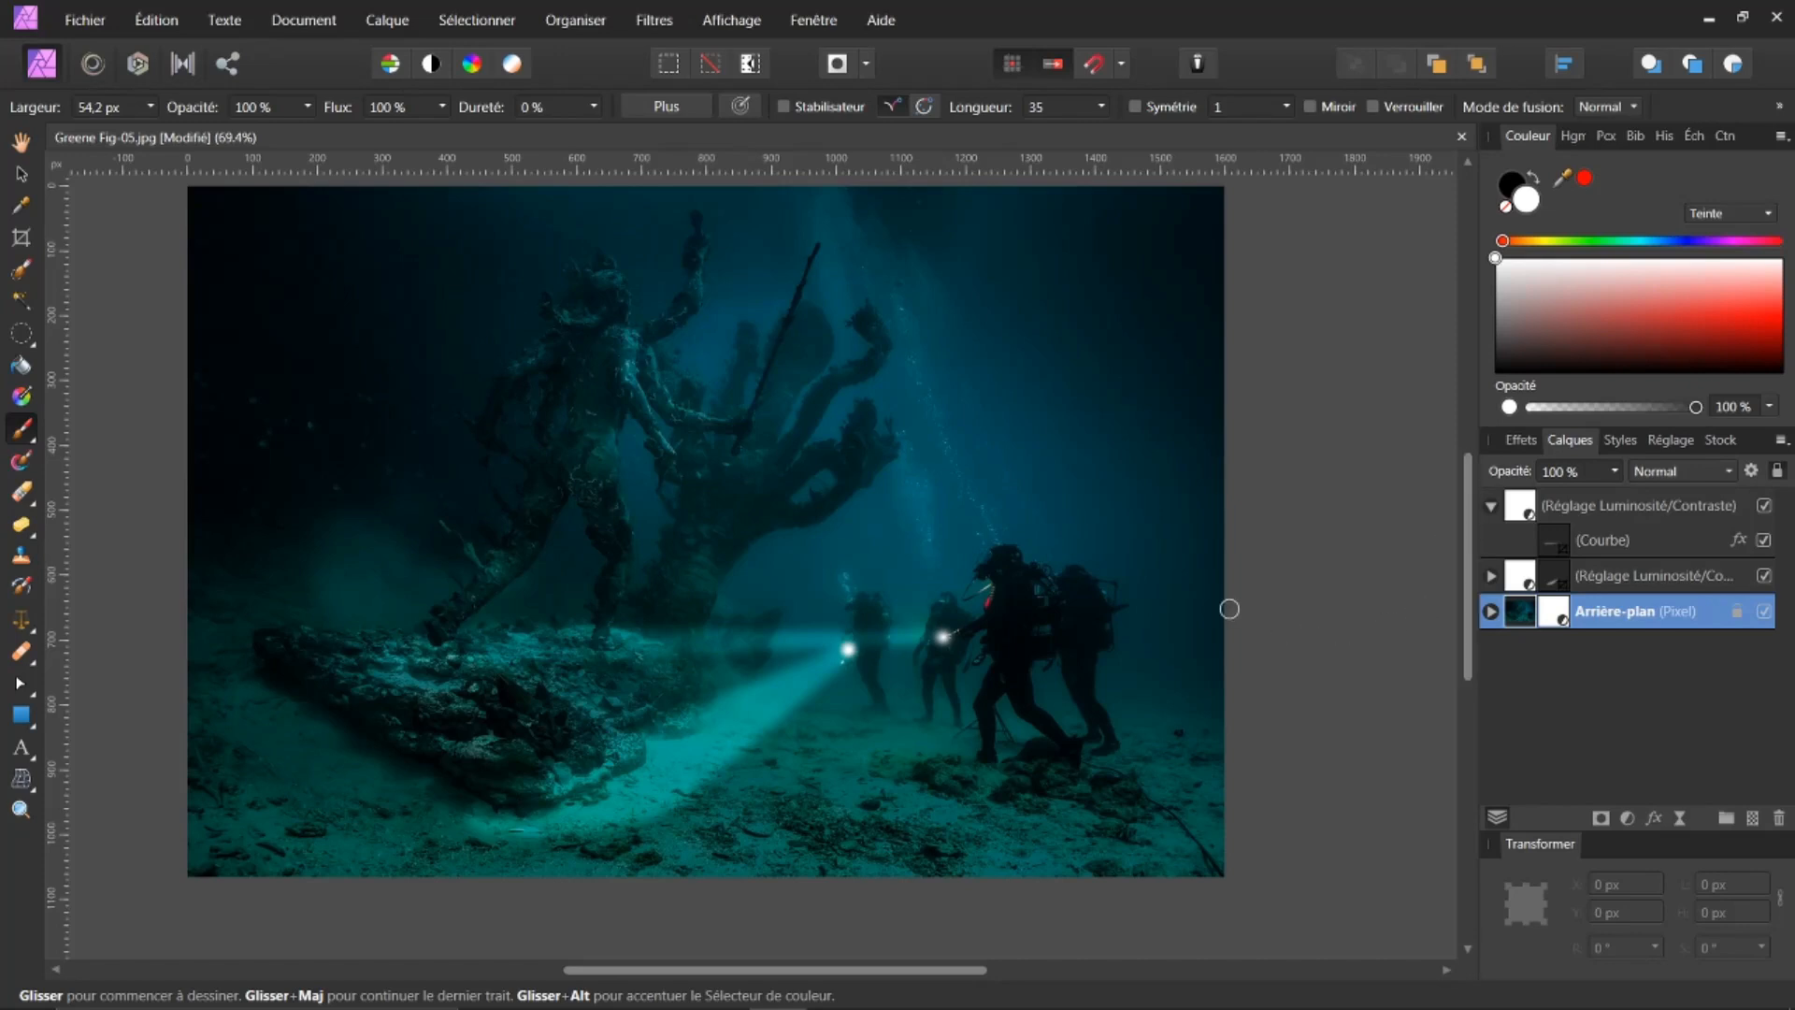
click(1765, 577)
click(1765, 577)
click(1492, 577)
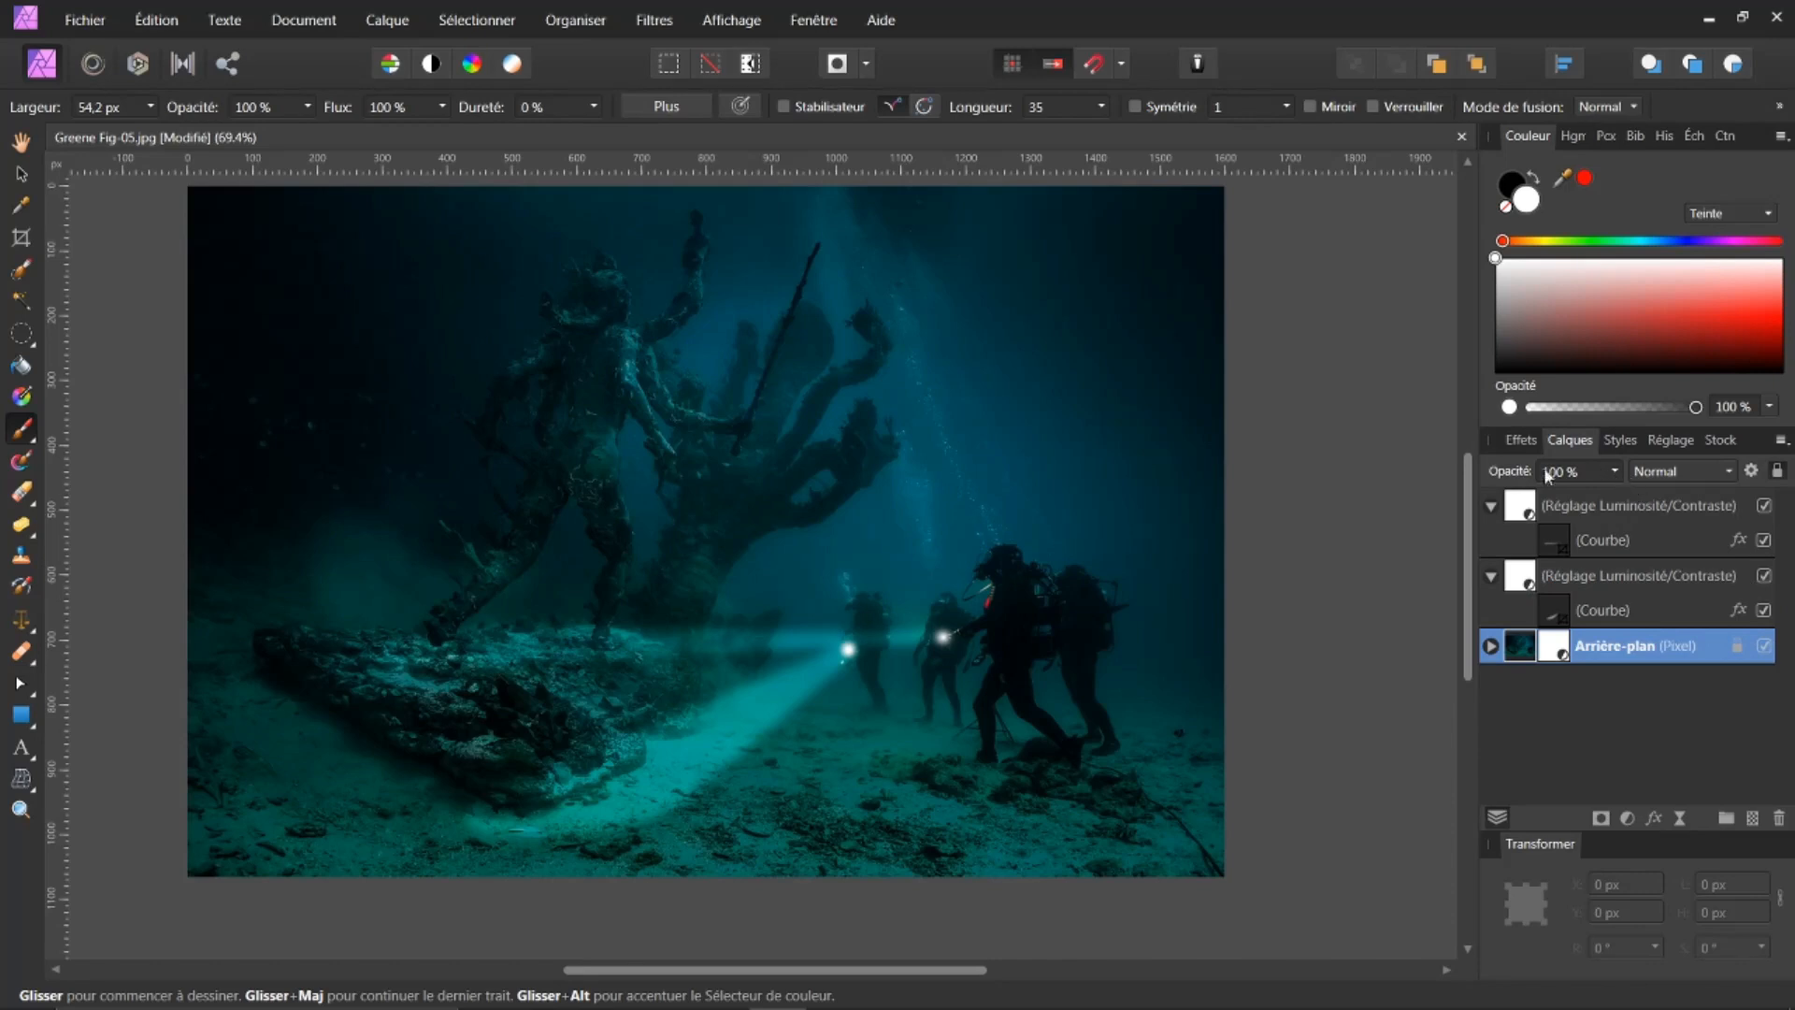
click(1522, 578)
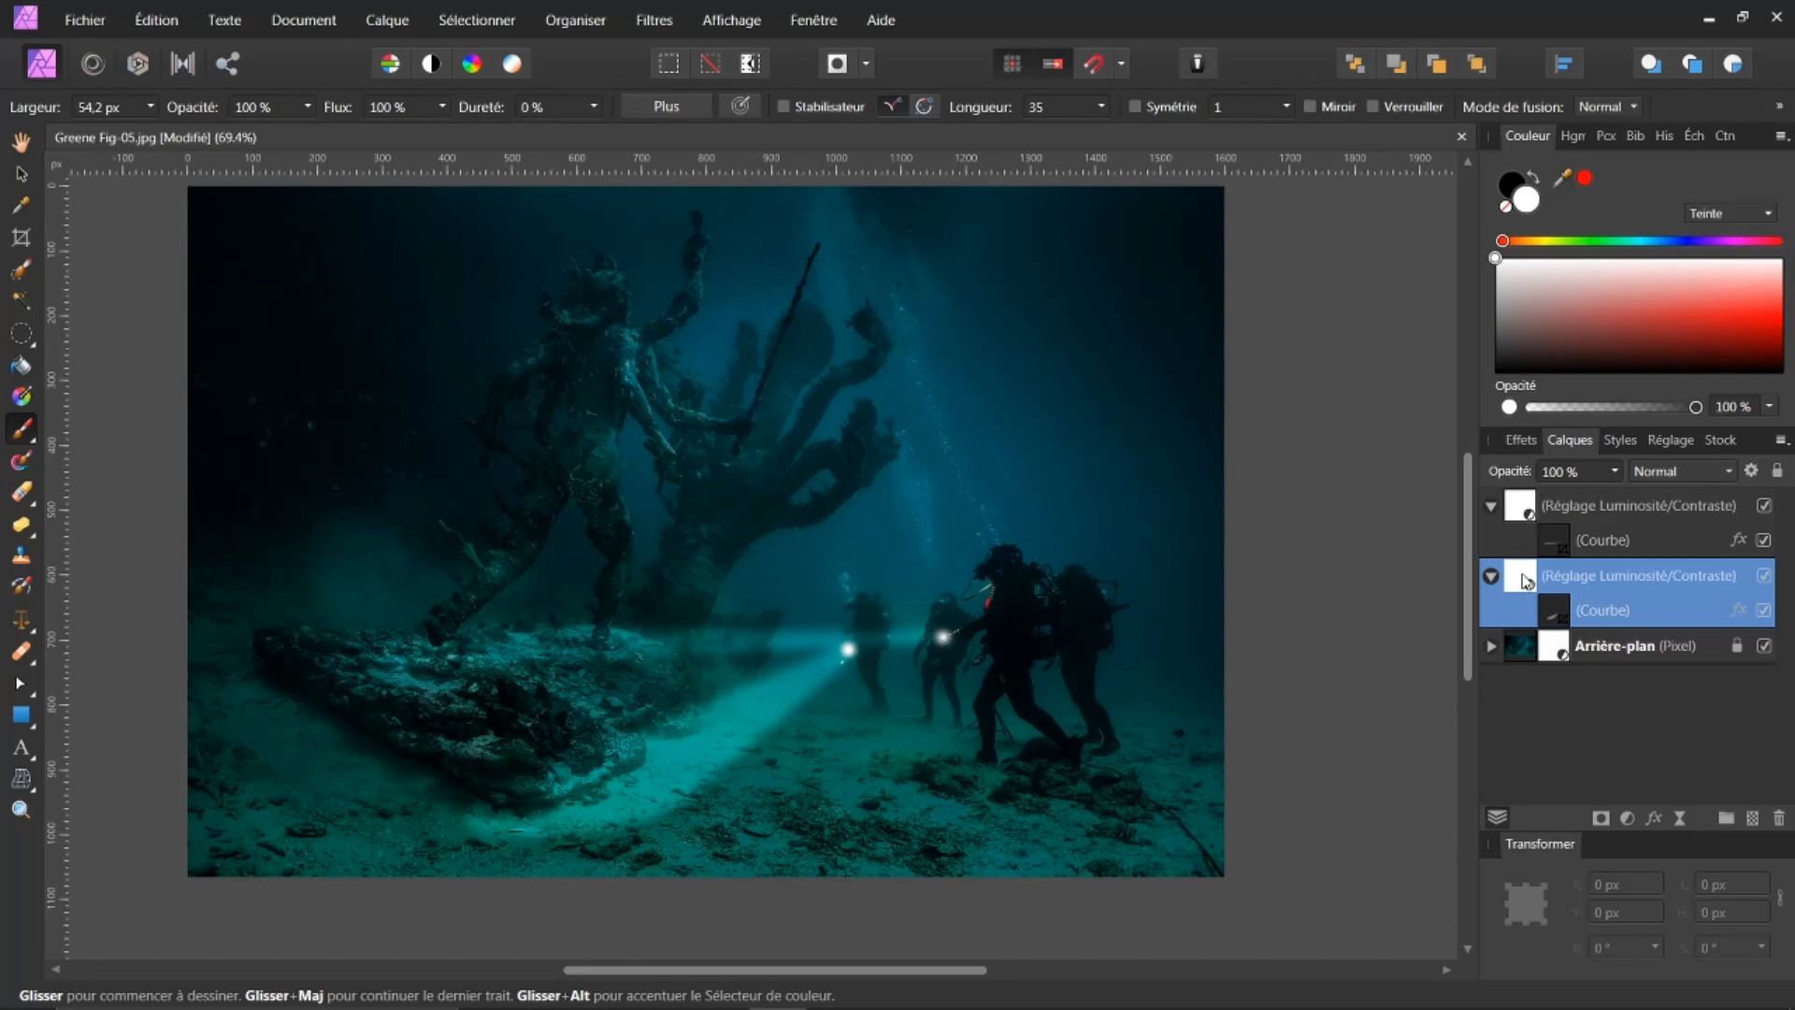
click(20, 398)
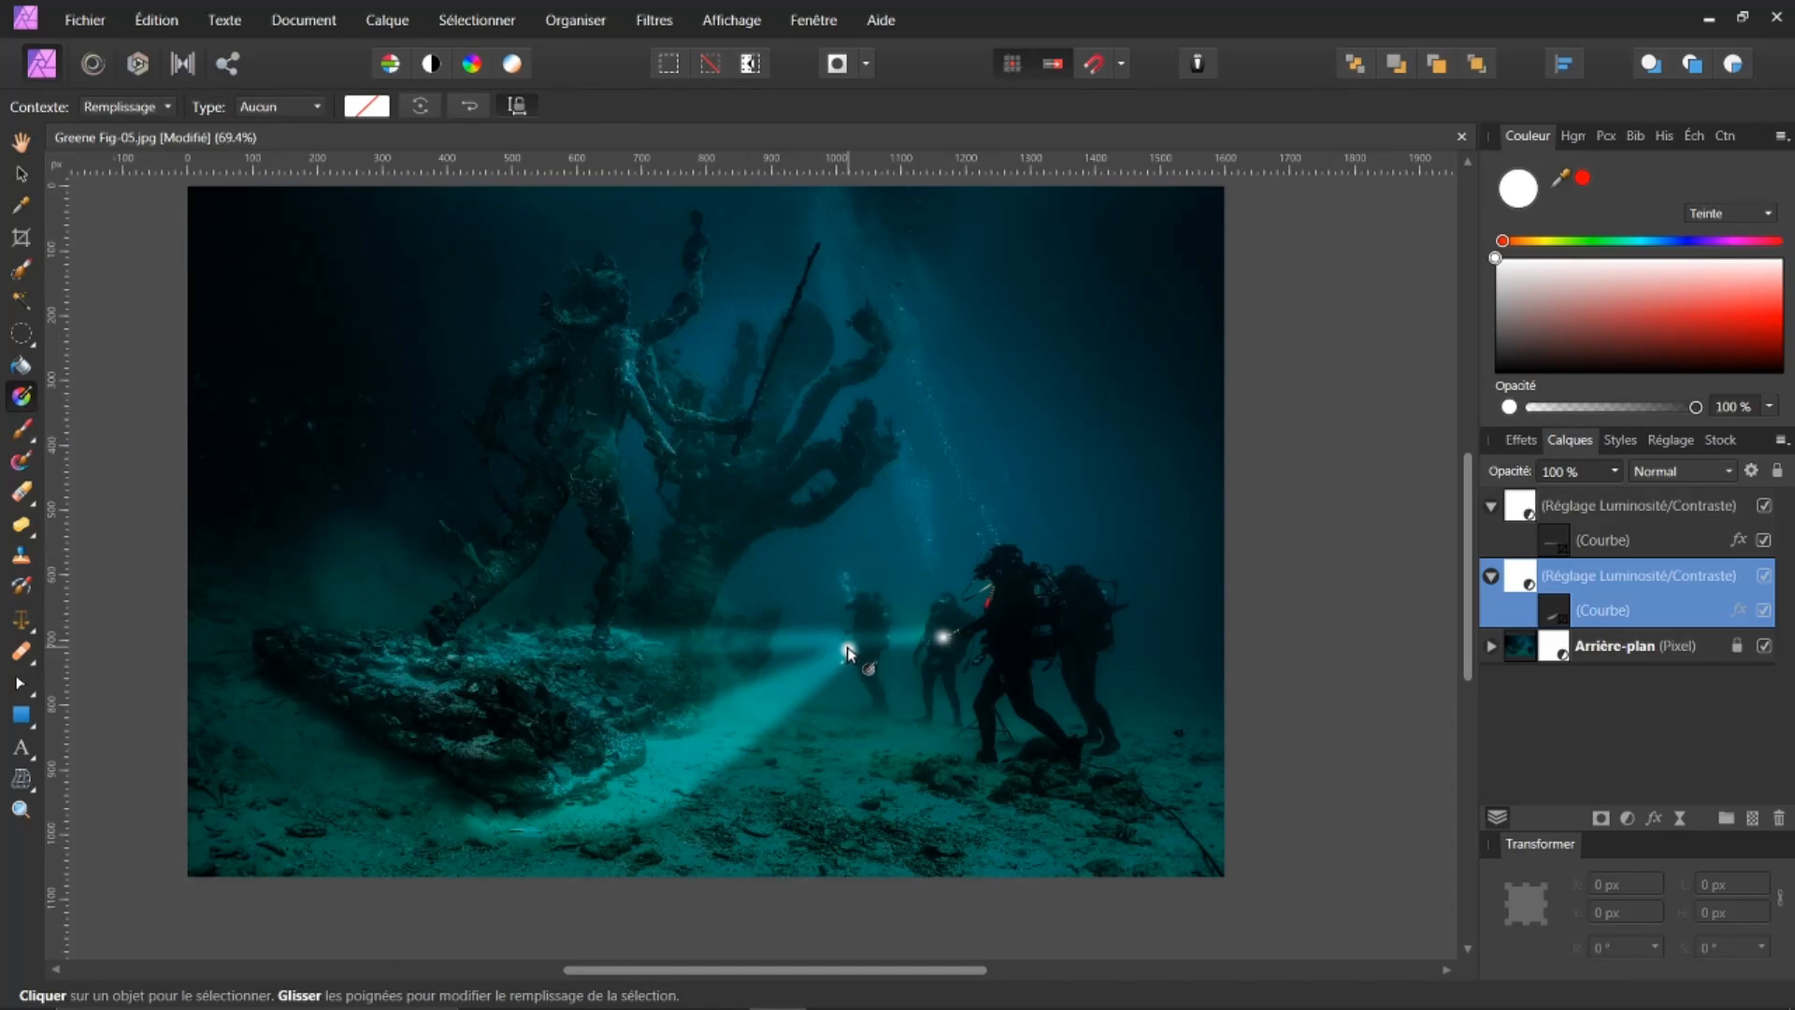
drag(842, 656, 469, 851)
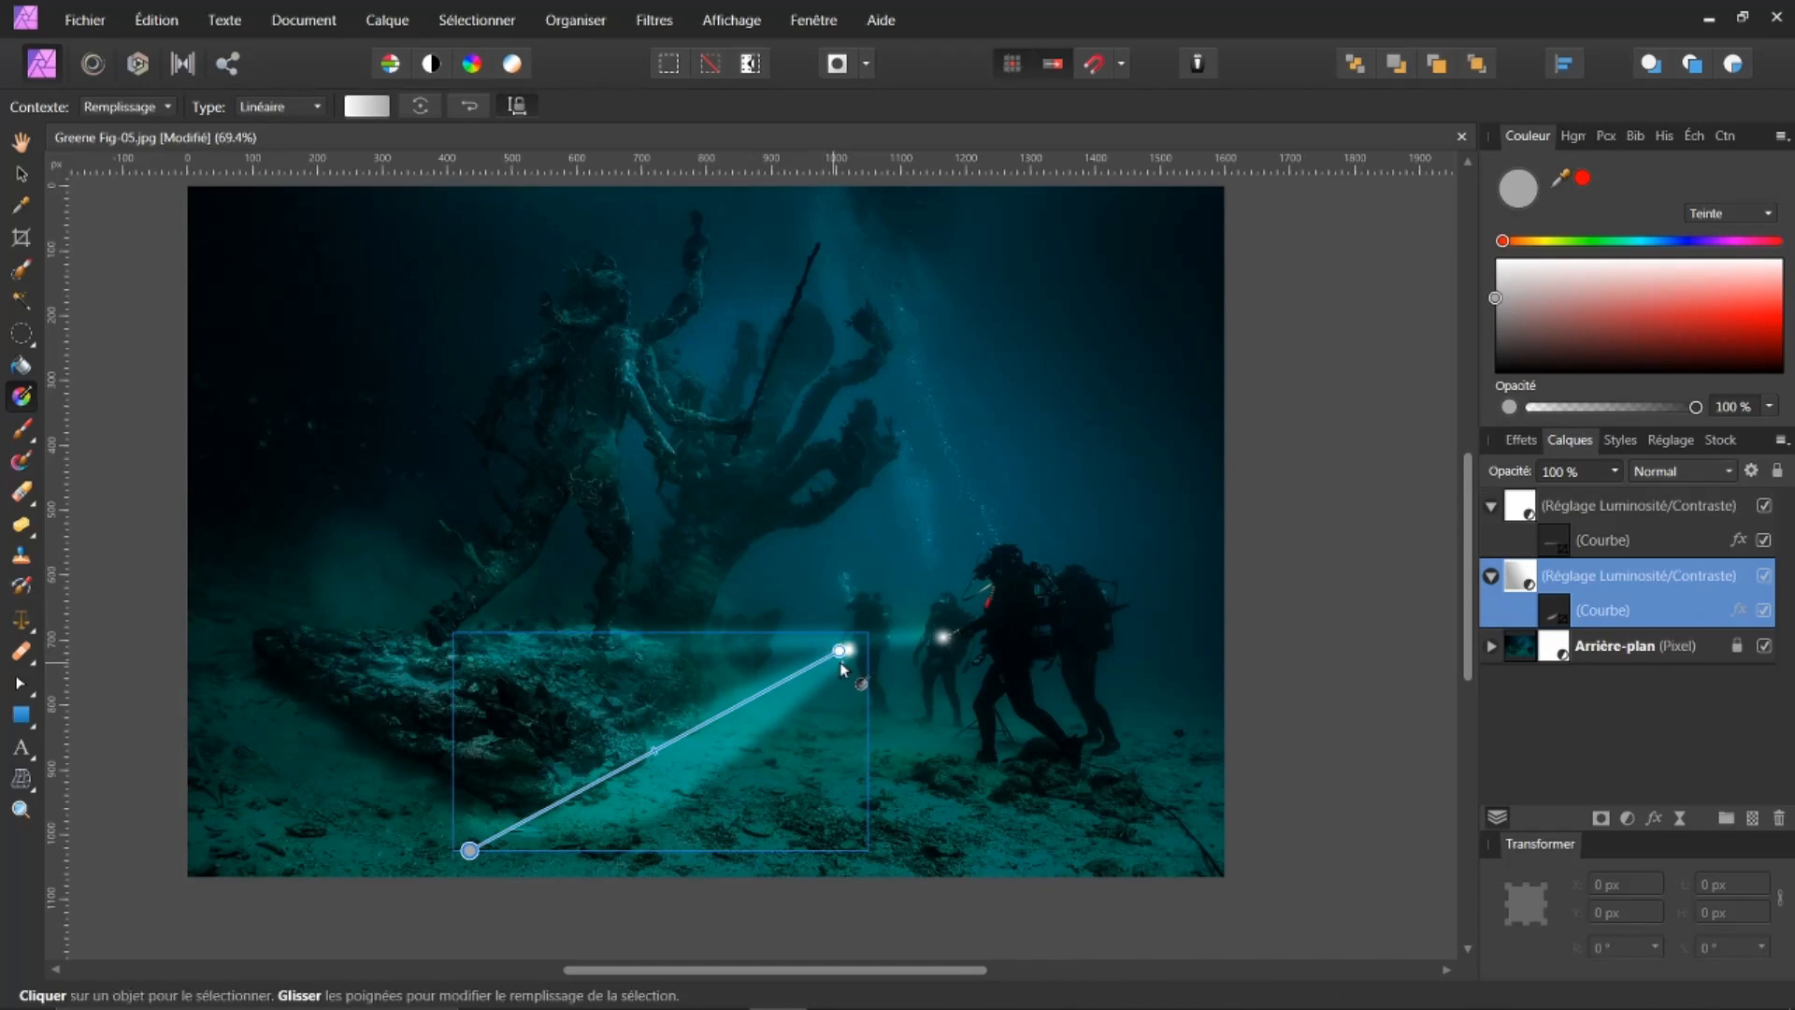
Check both gradient stops of the first beam and darken the far-end stop to near black
click(469, 850)
click(838, 651)
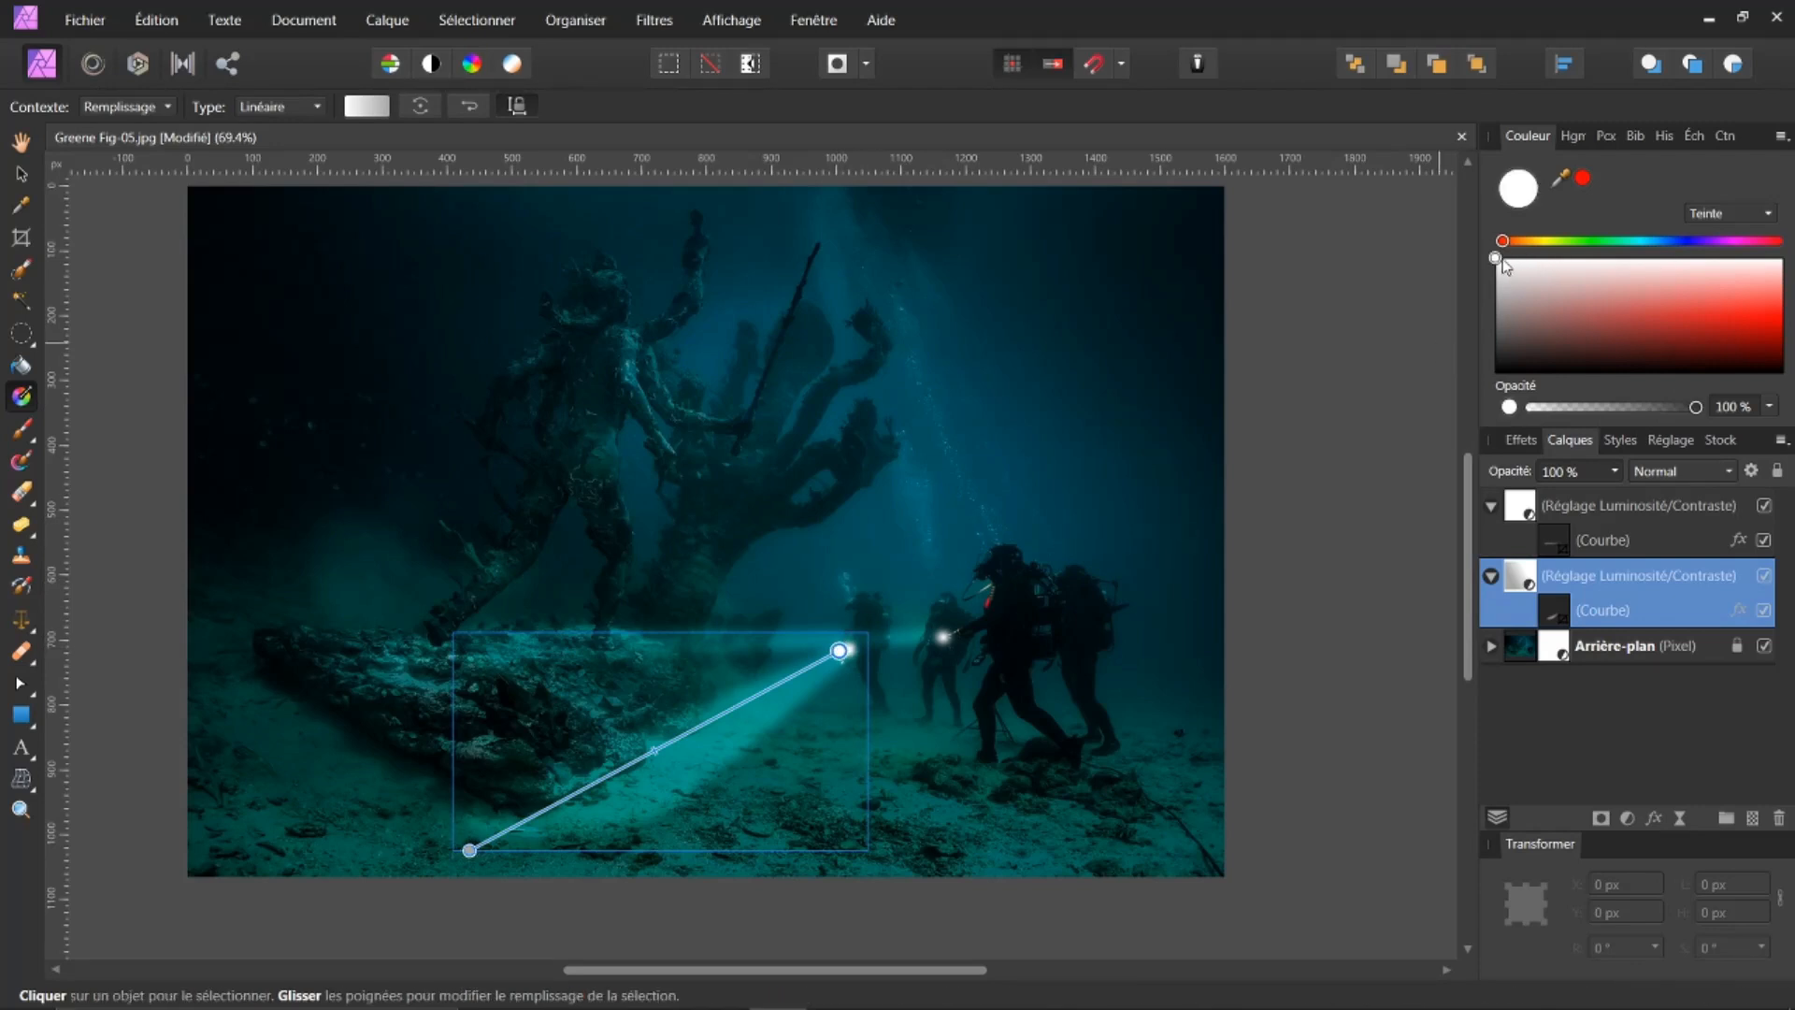
click(469, 849)
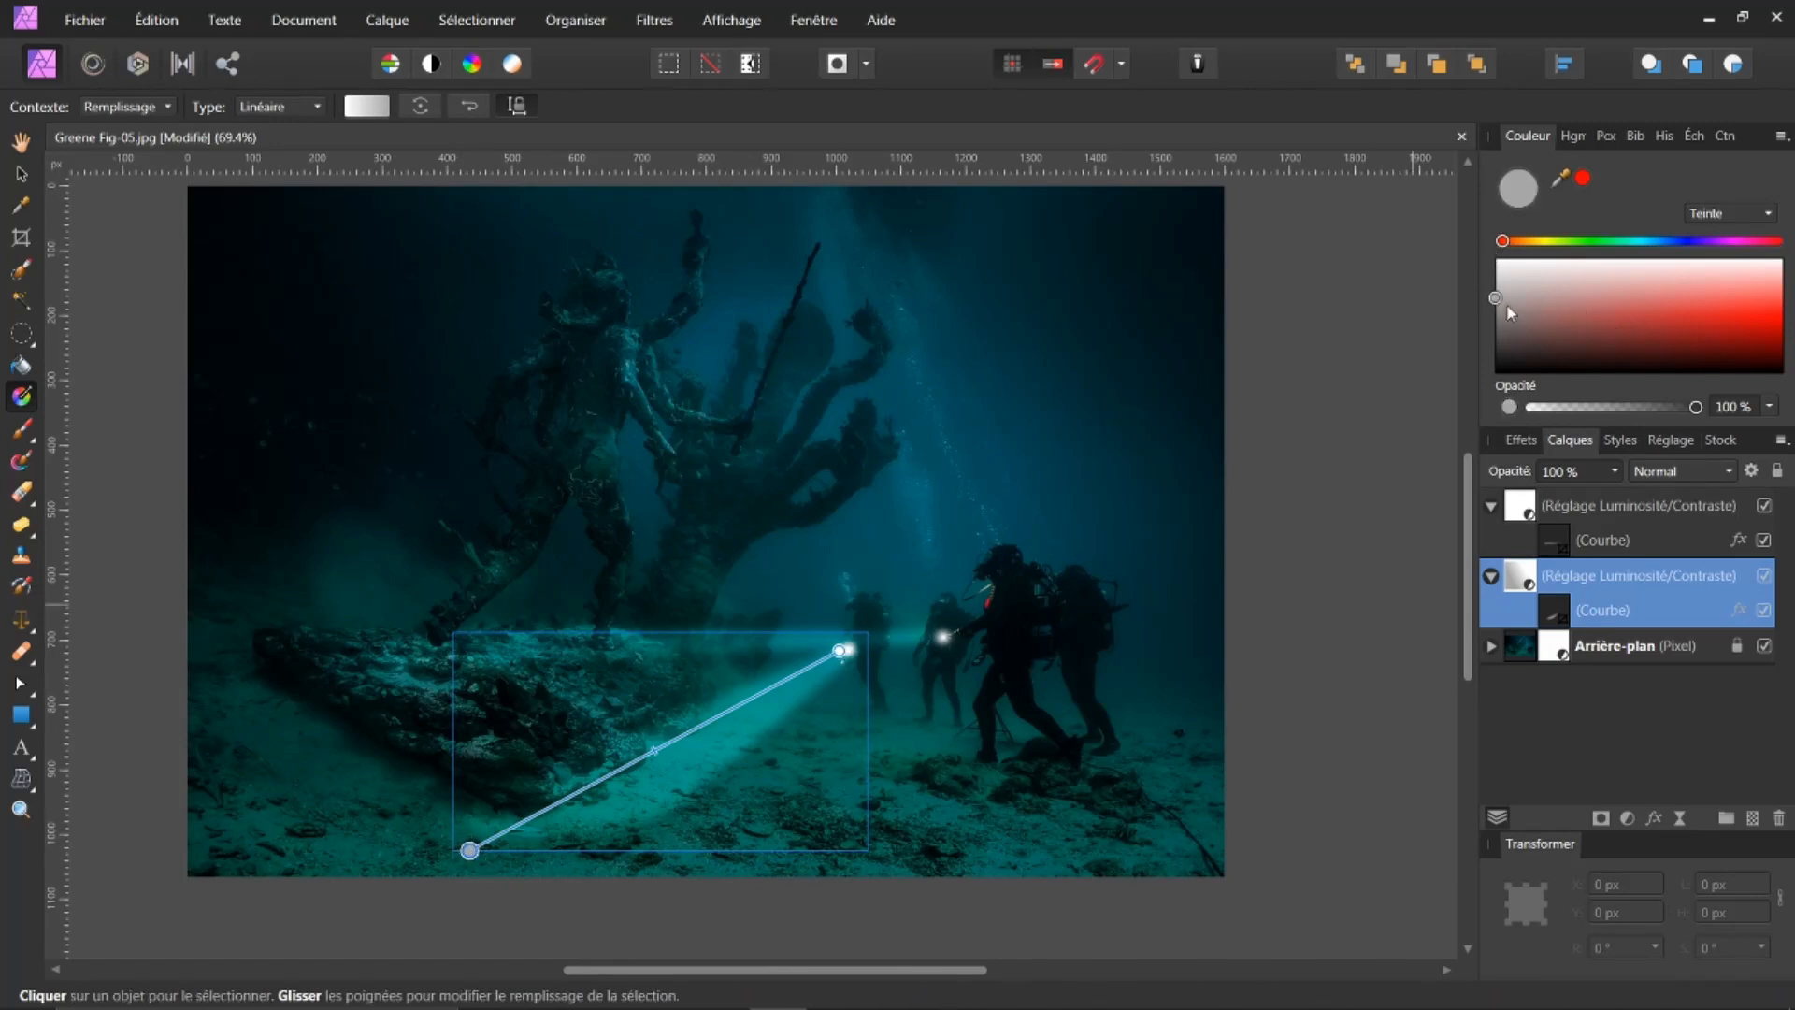
drag(1496, 299, 1502, 370)
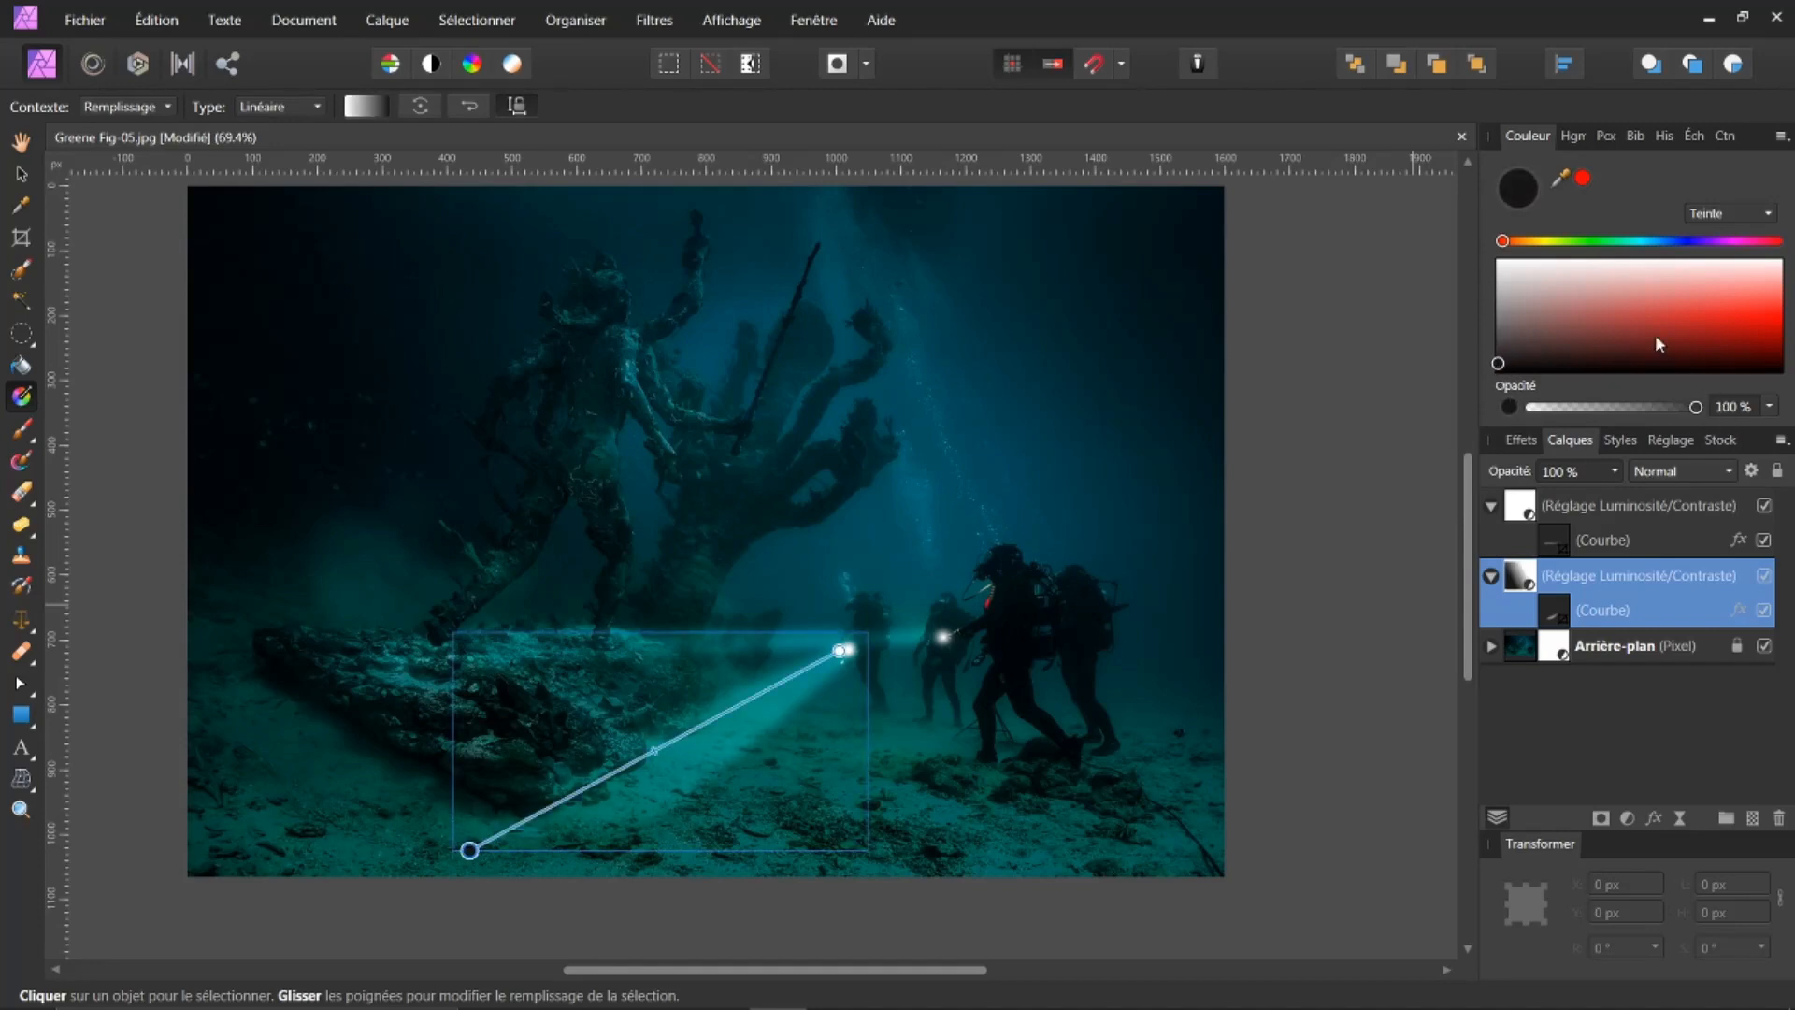
Apply a linear gradient to the second beam's Brightness/Contrast adjustment, running from the lamp to the beam's far end over the rock
click(1520, 512)
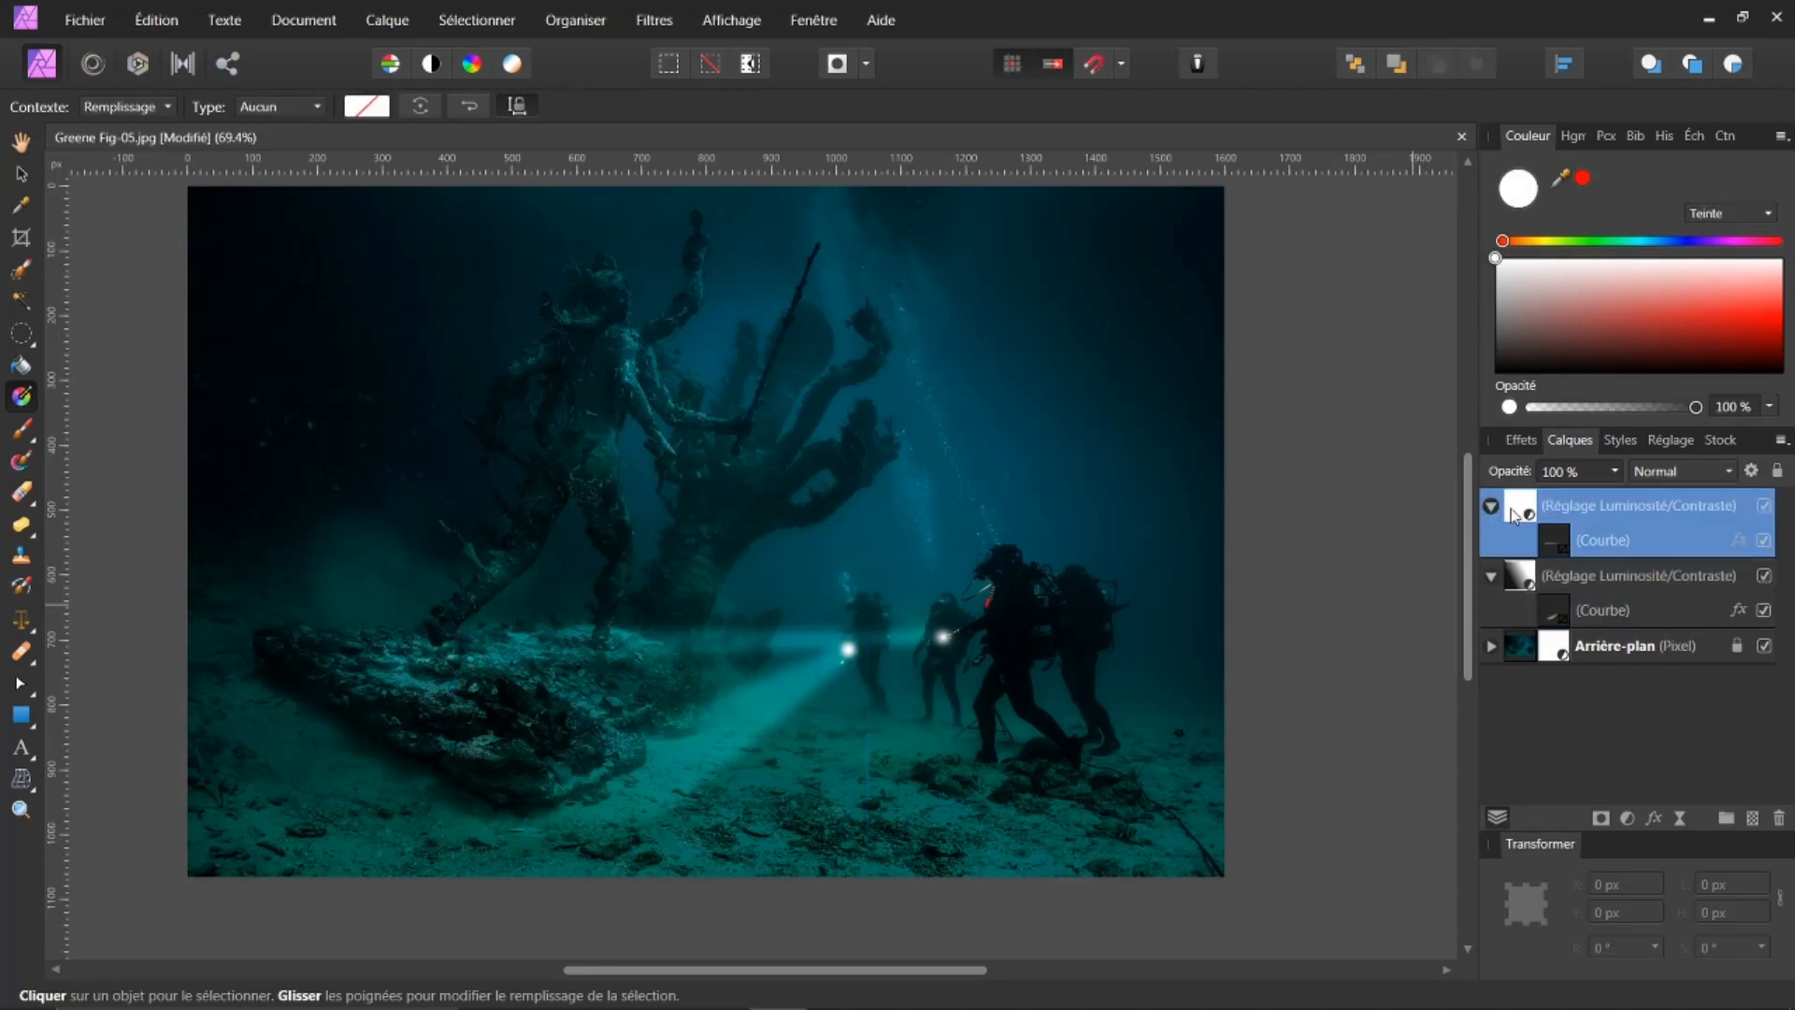
click(1558, 544)
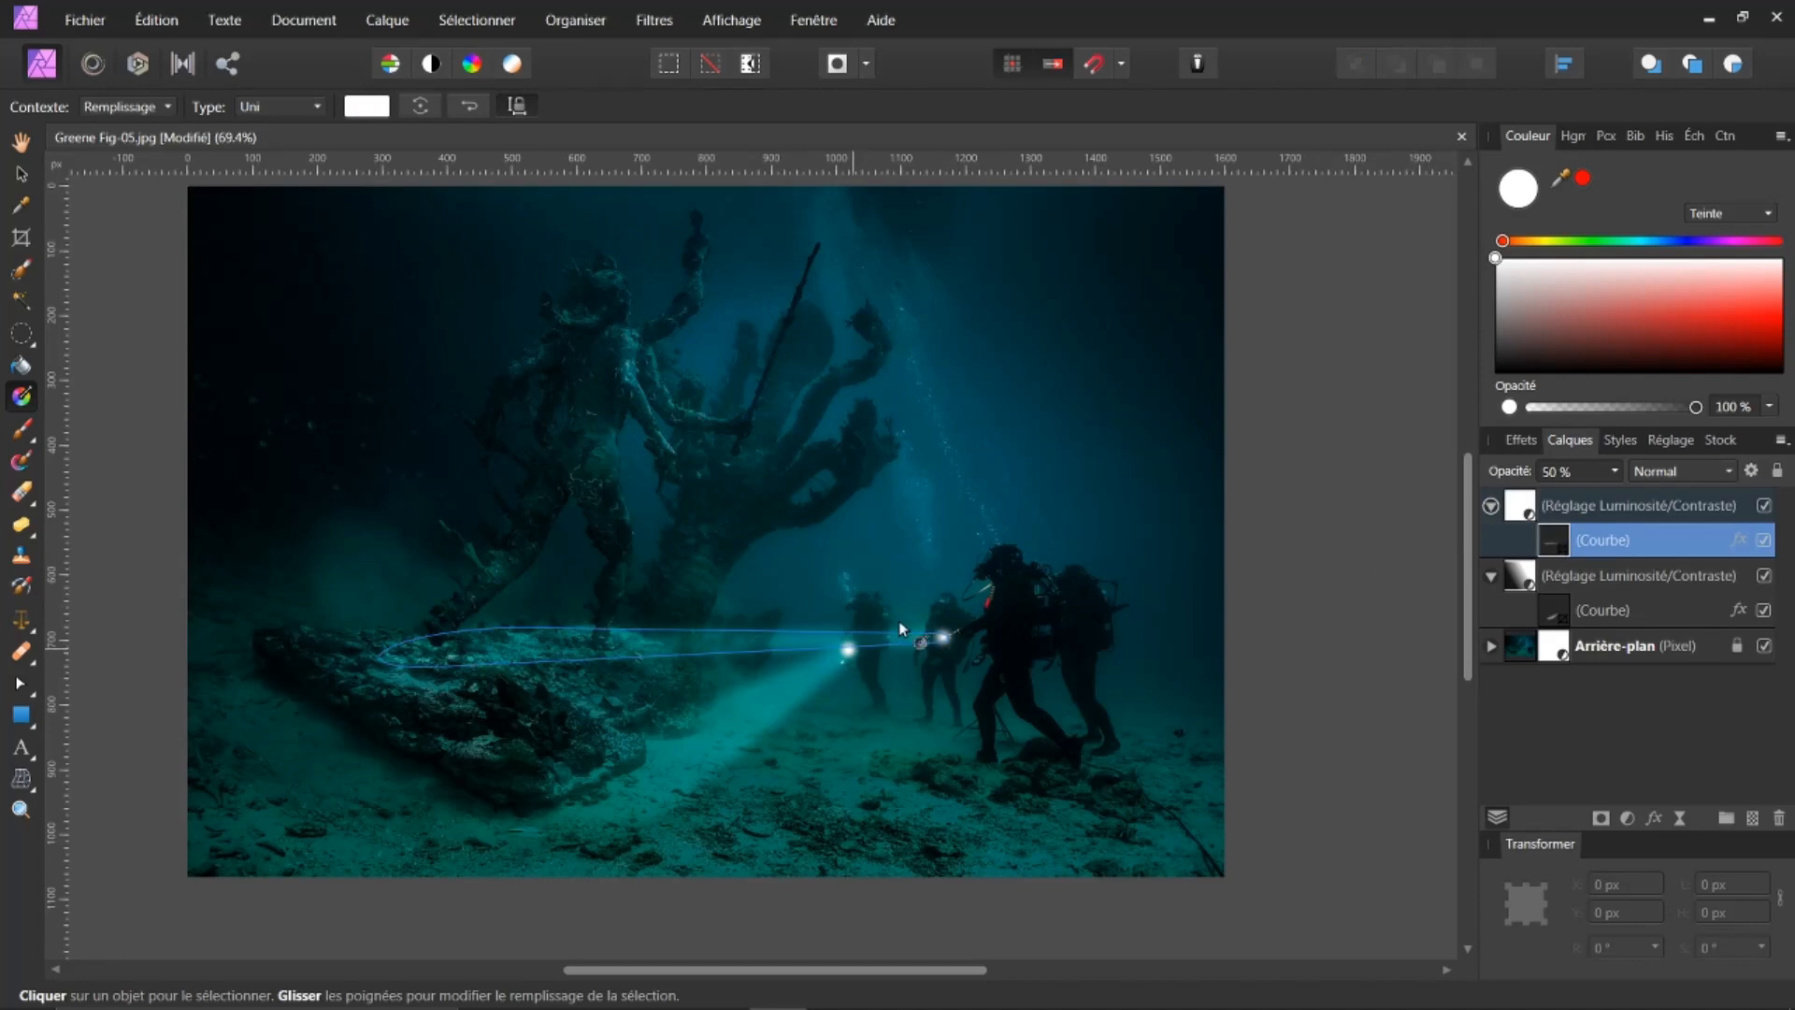
click(1524, 510)
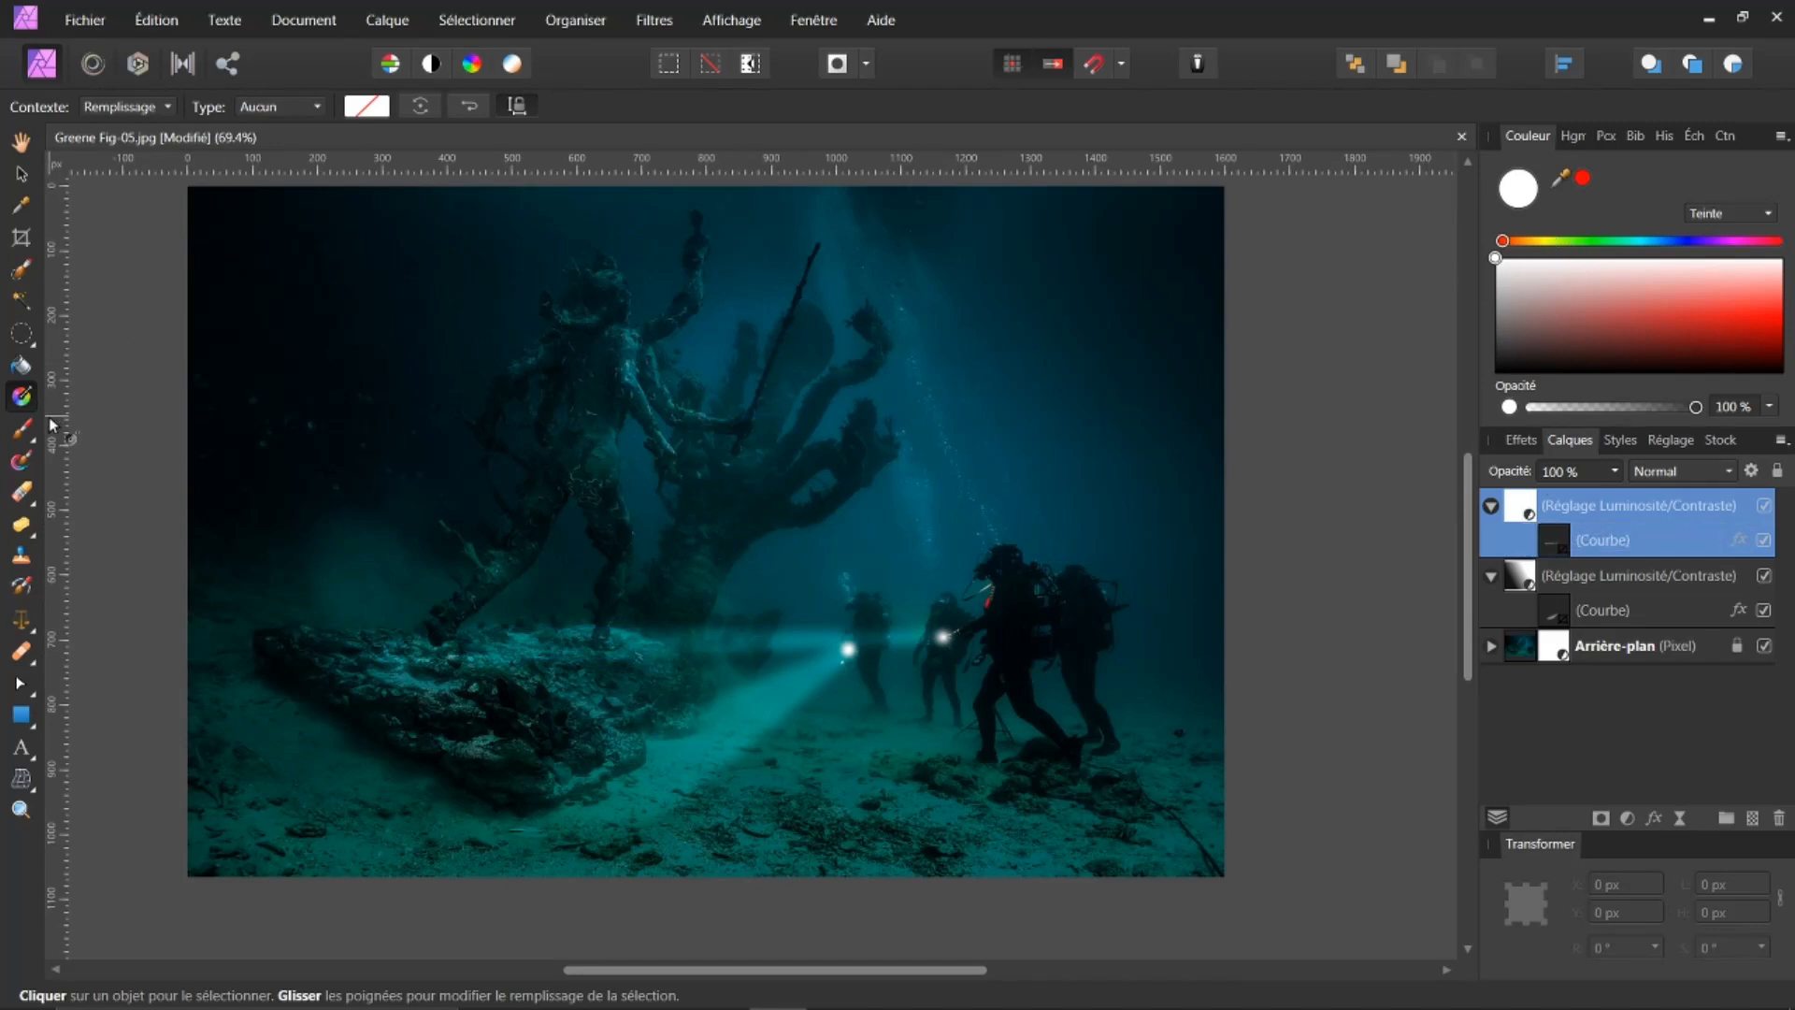
drag(938, 636, 365, 647)
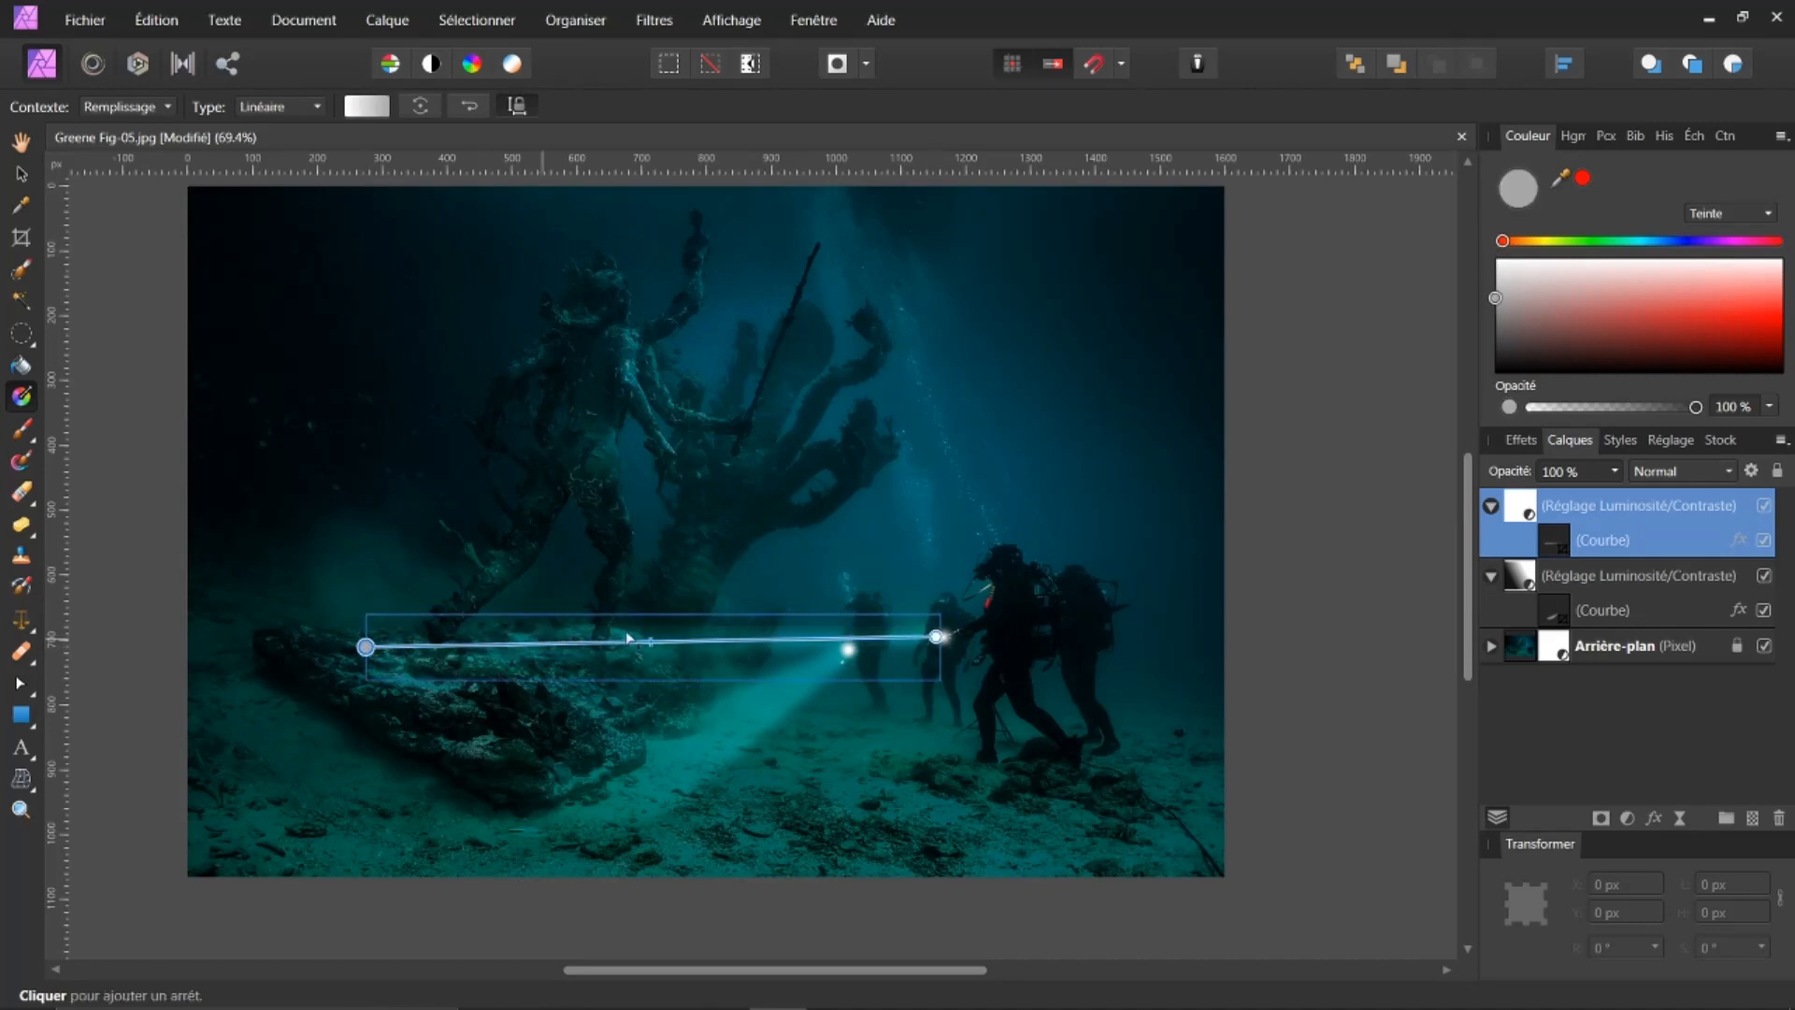
Lighten the far-end gradient stop of the second beam to near white, and select the Arrière-plan layer to view the whole image
click(363, 646)
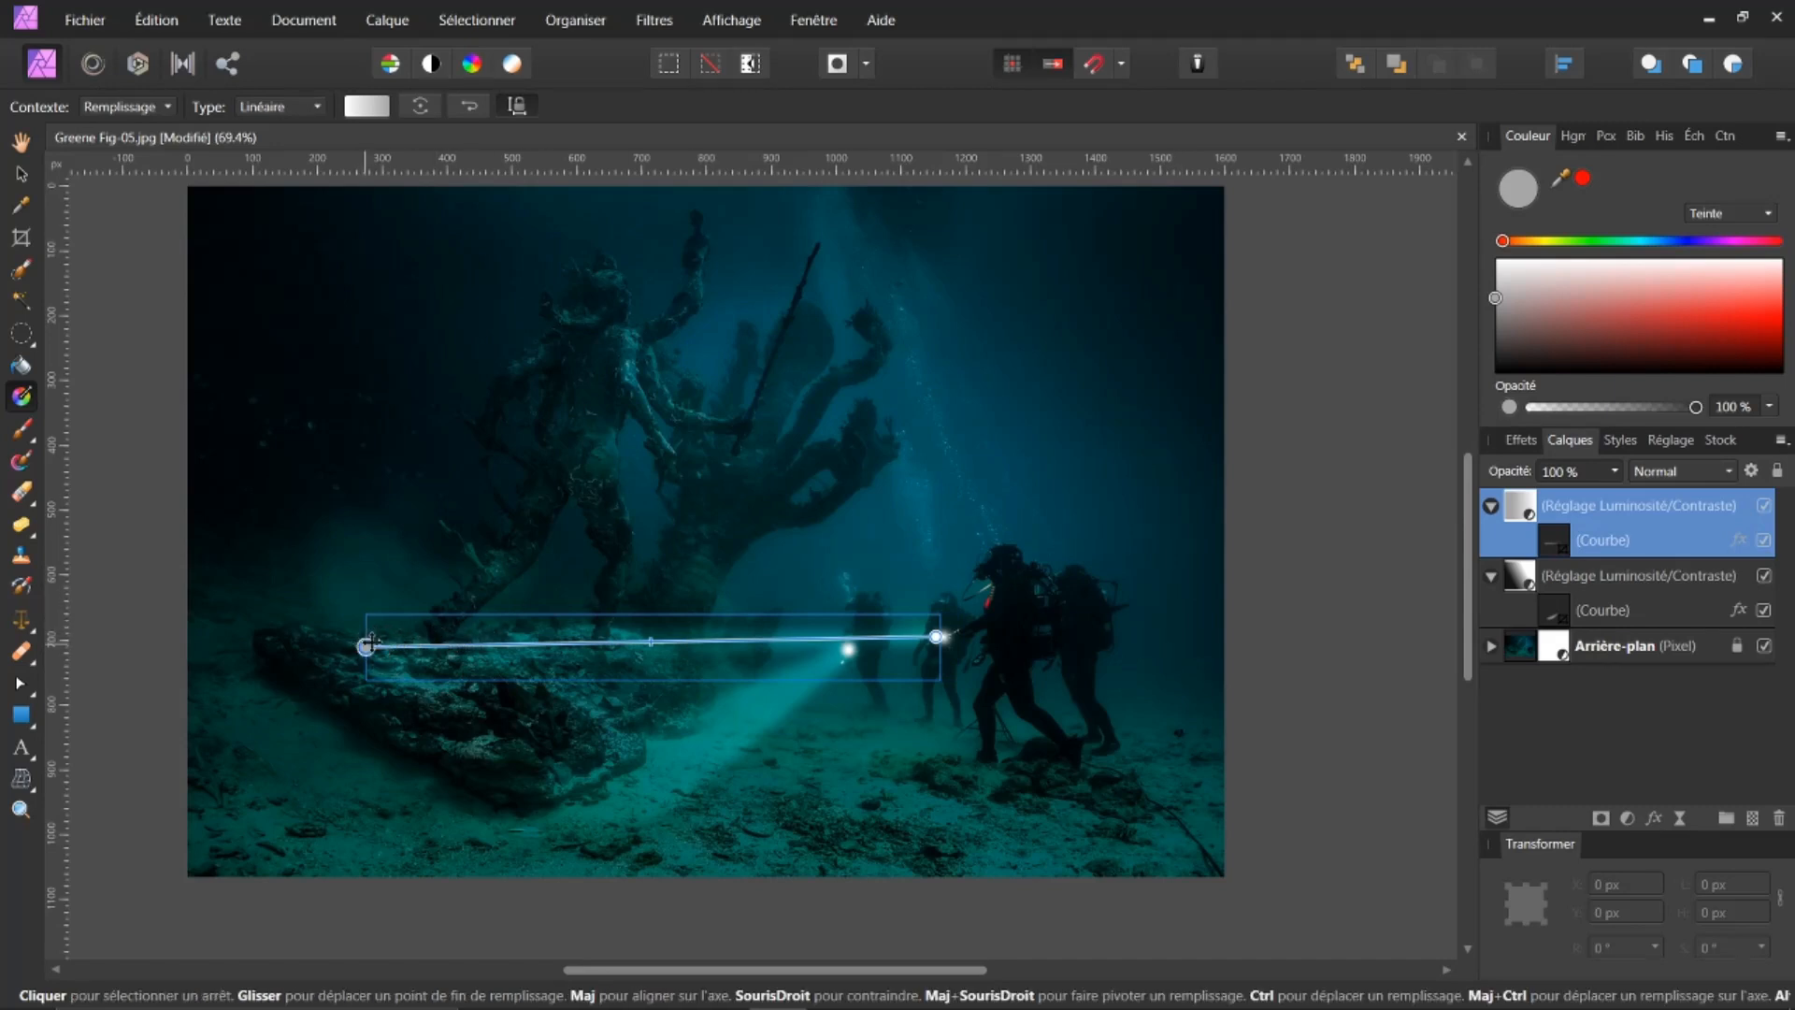
drag(1497, 301, 1501, 262)
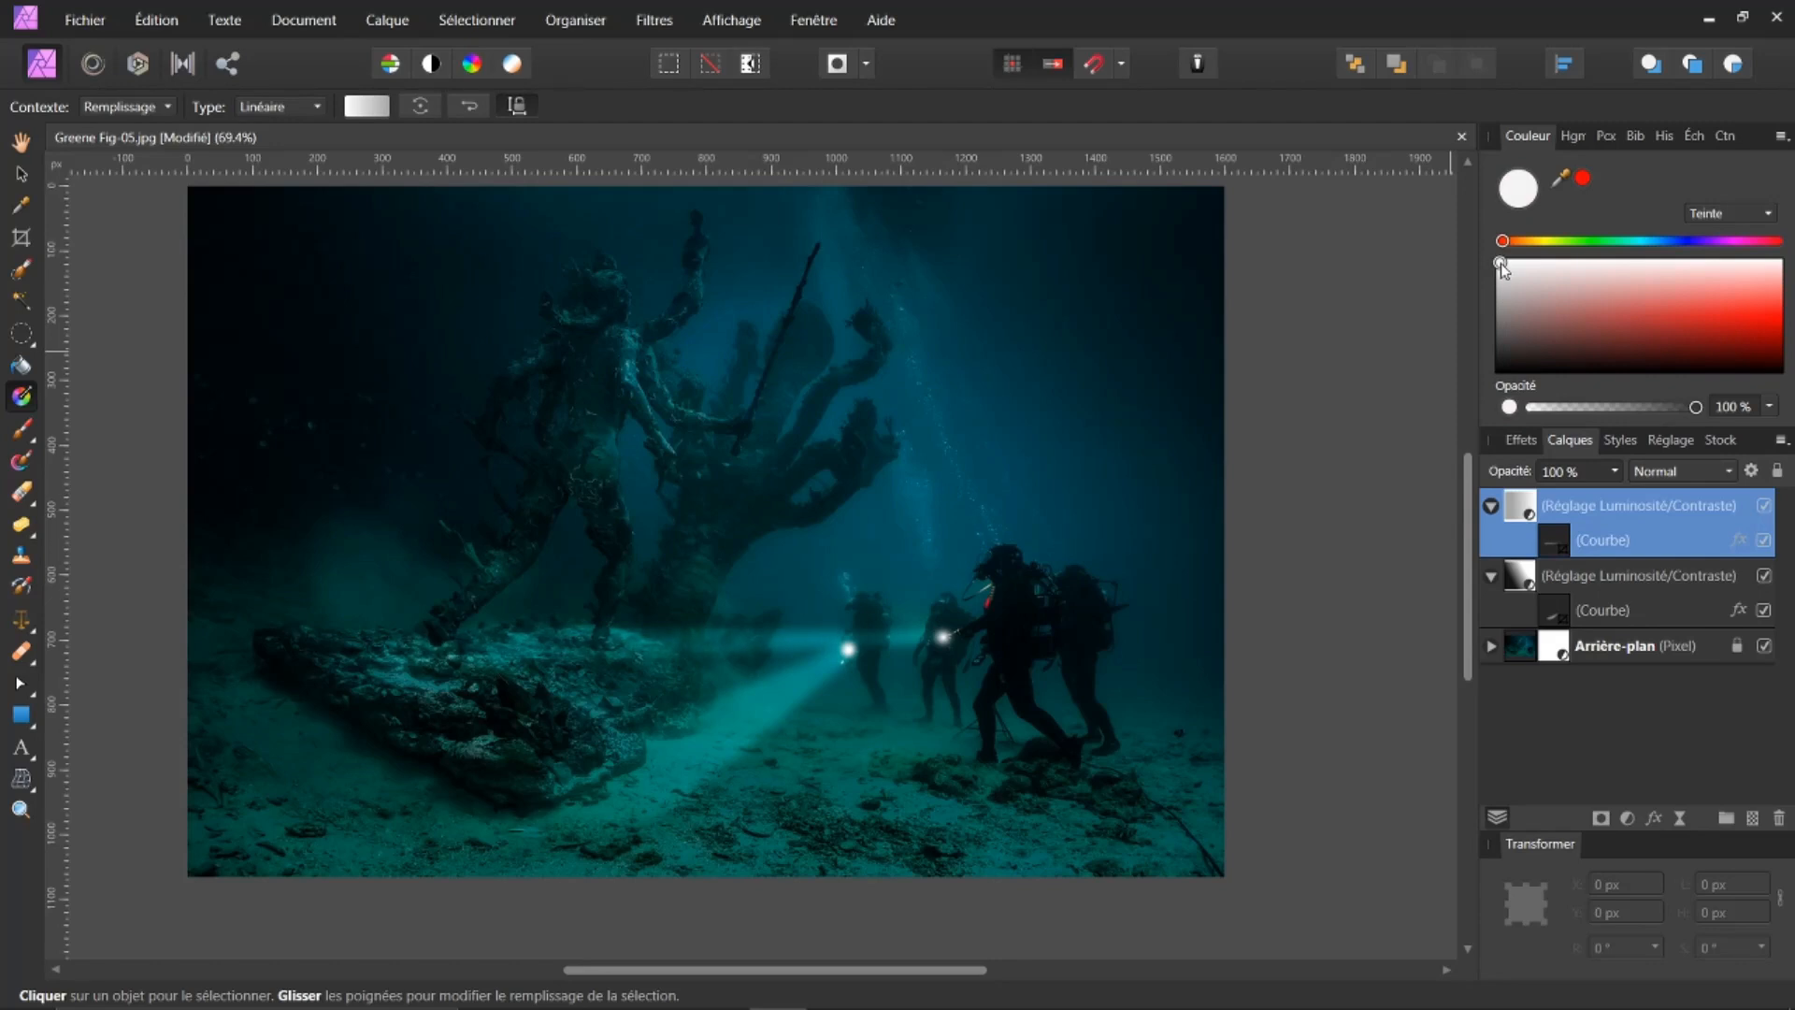
drag(1501, 262, 1501, 263)
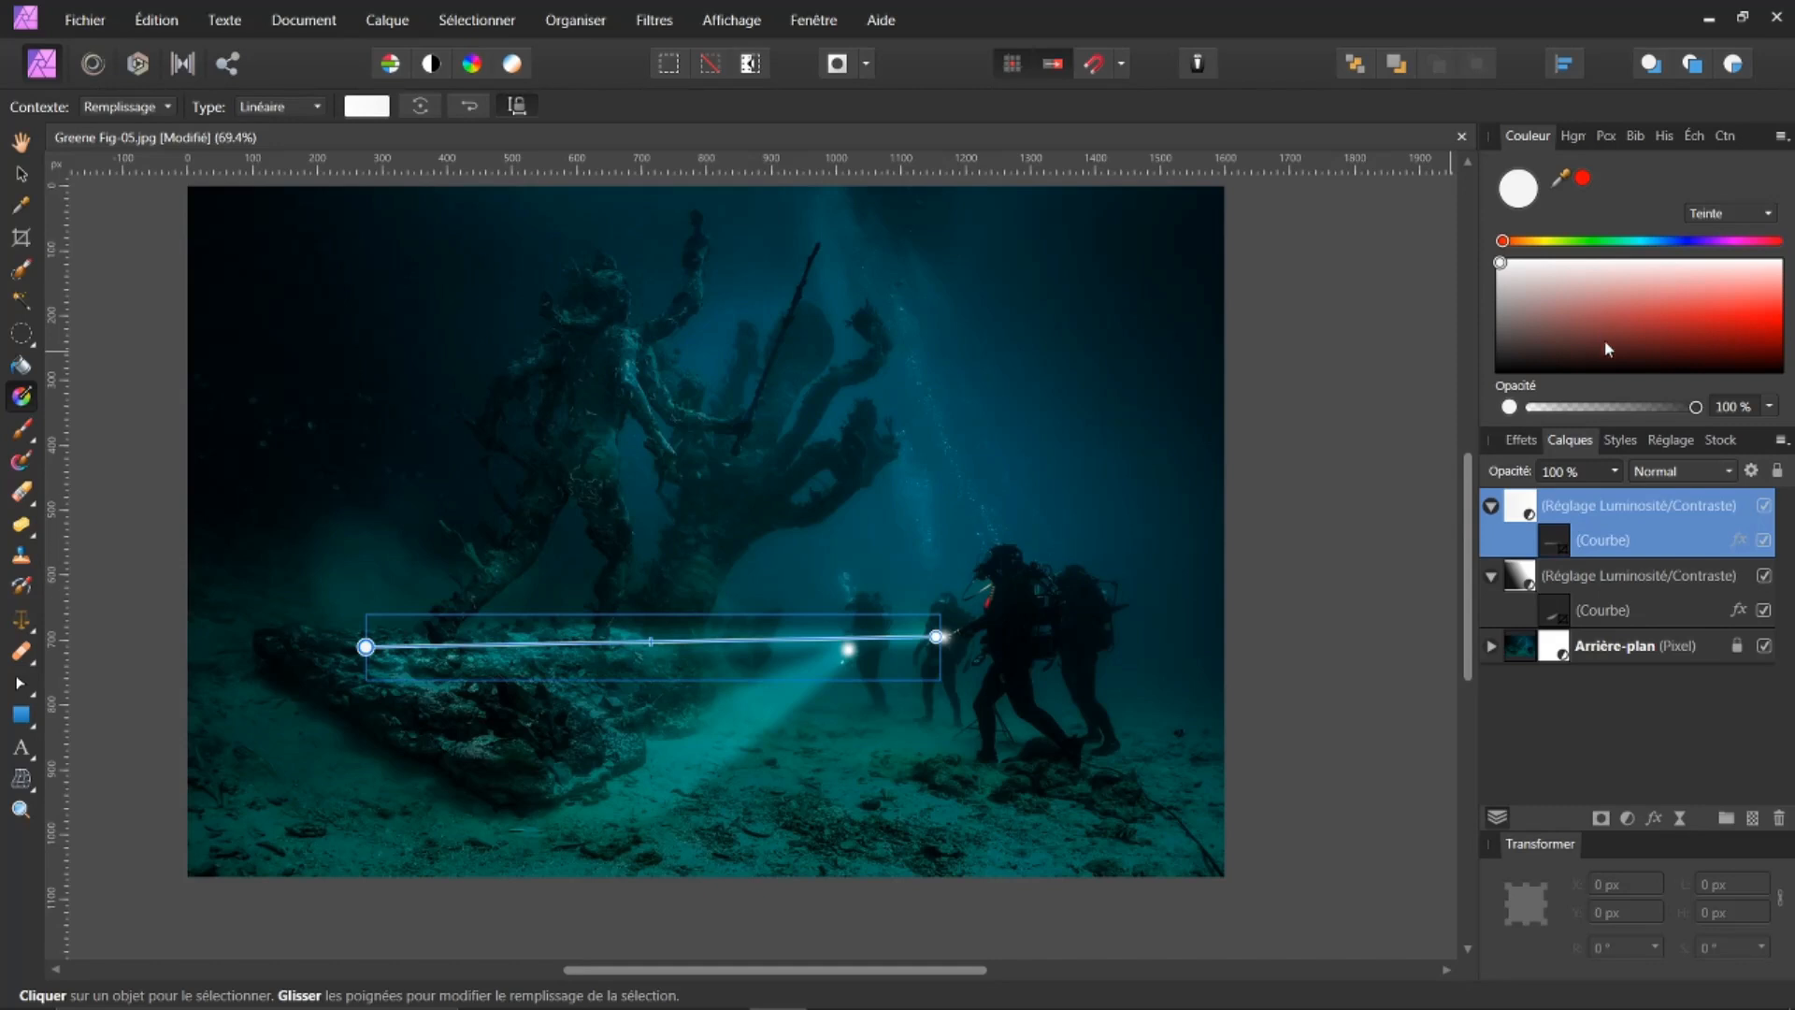
click(1524, 646)
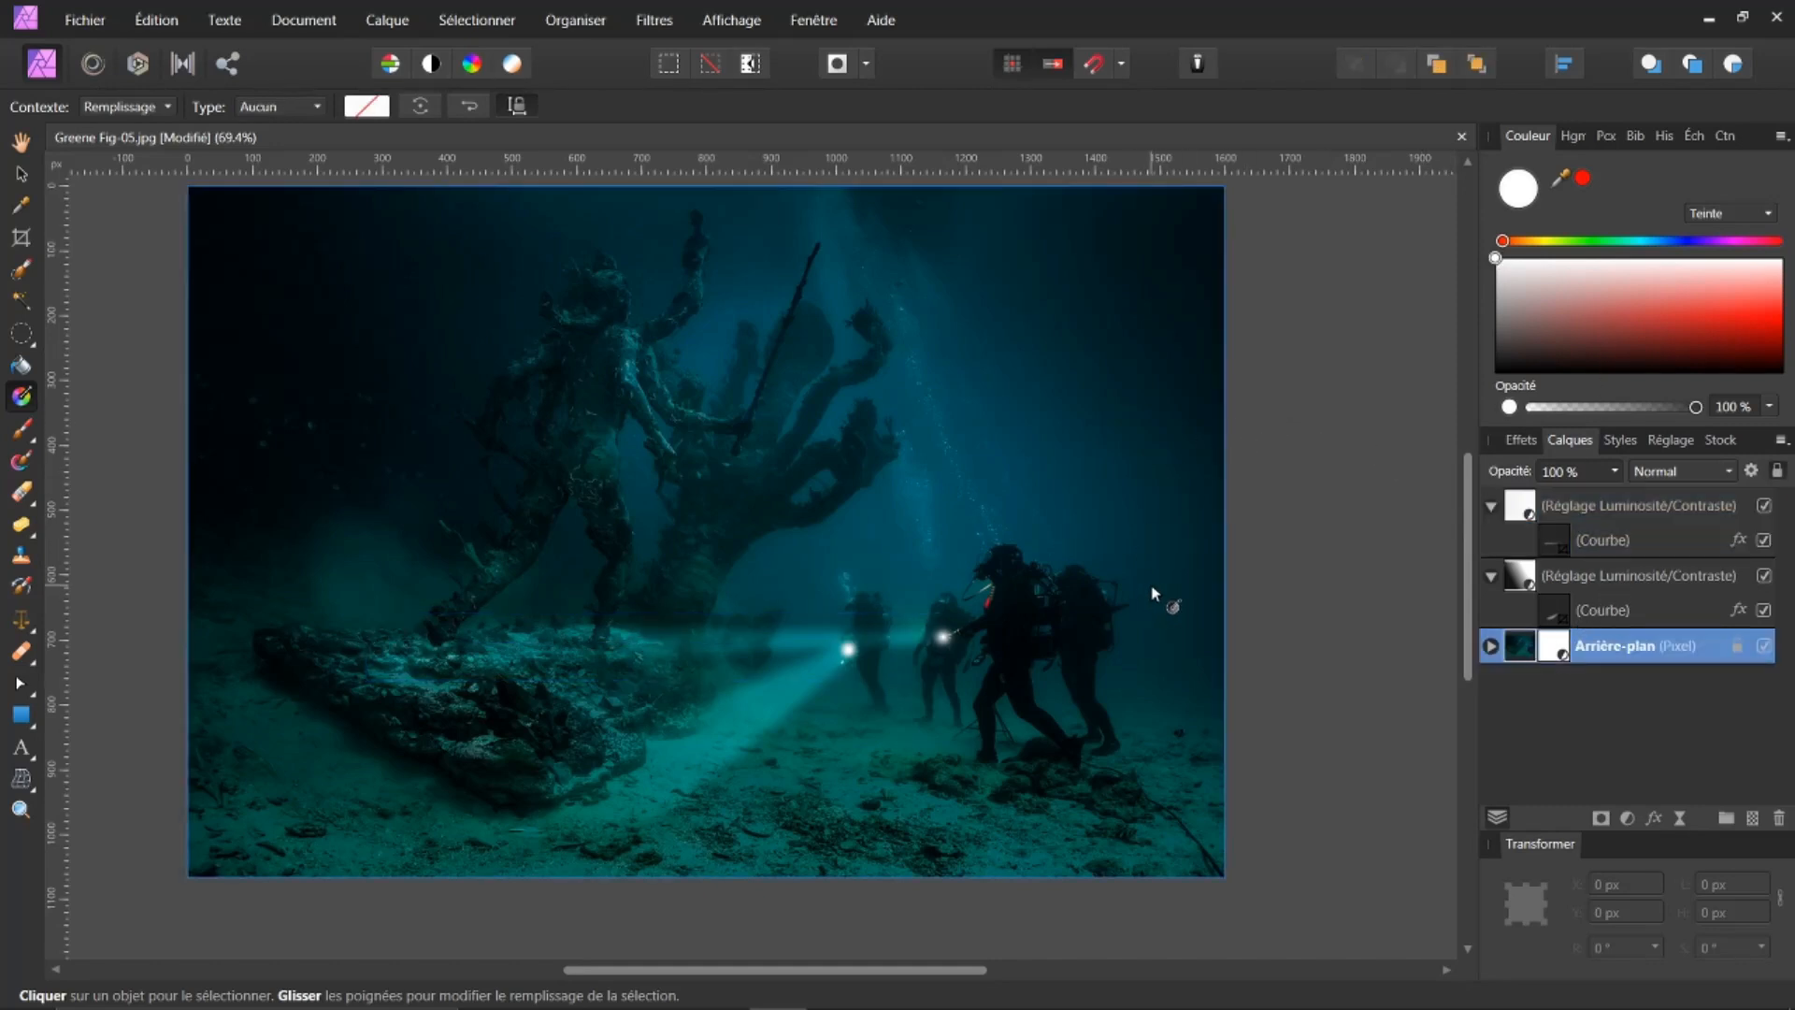
key(ctrl+0)
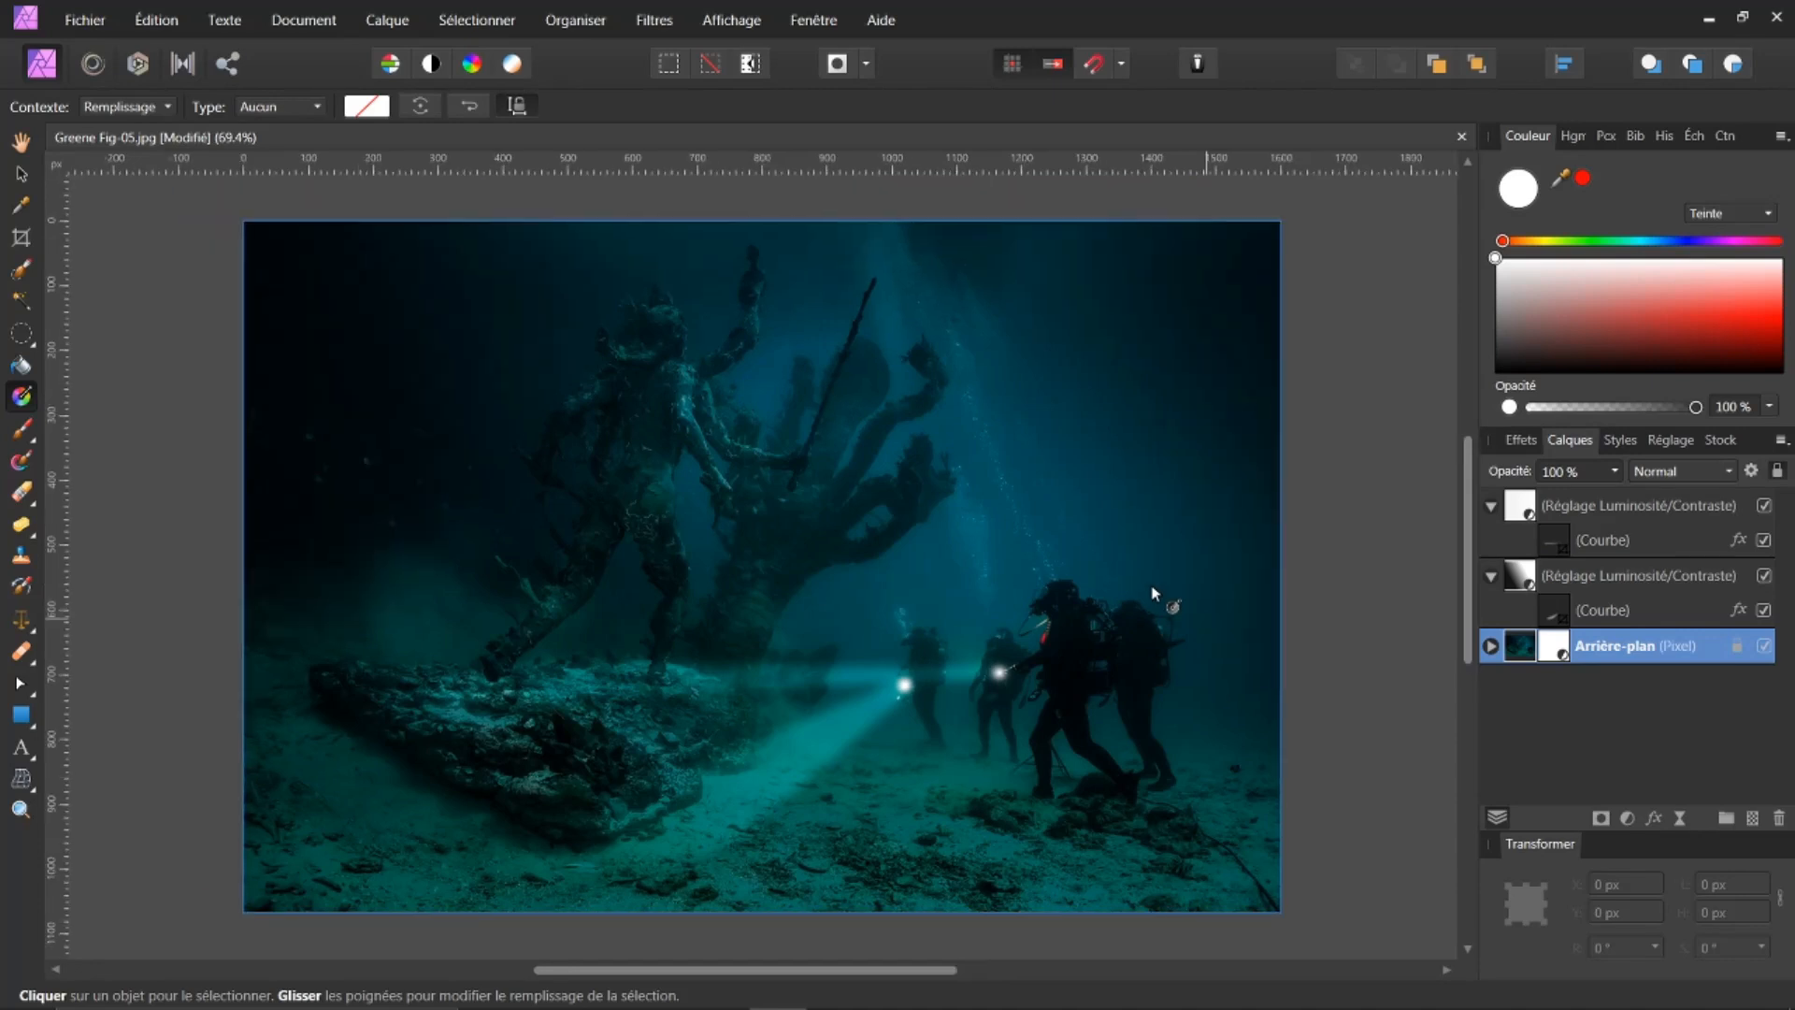